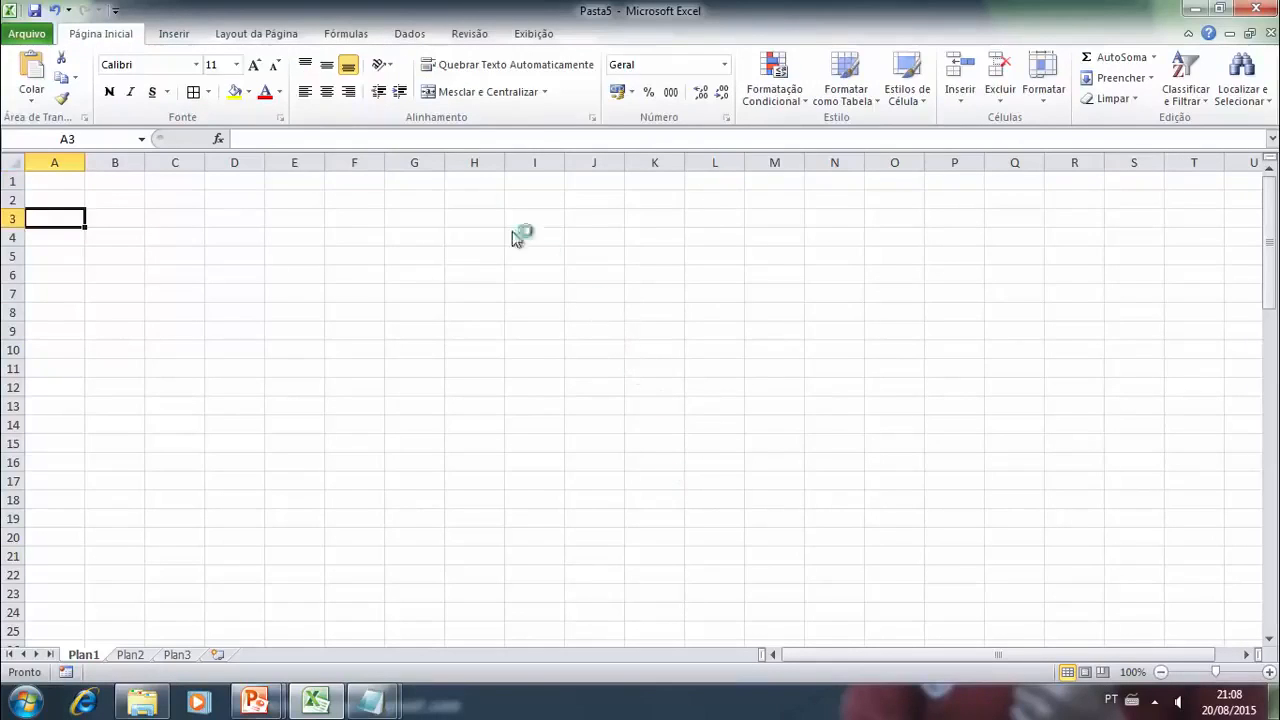
- Select cell A1 of Plan1, switch to DADOS.txt in Notepad and copy all of its semicolon-separated lines
left_click(405, 36)
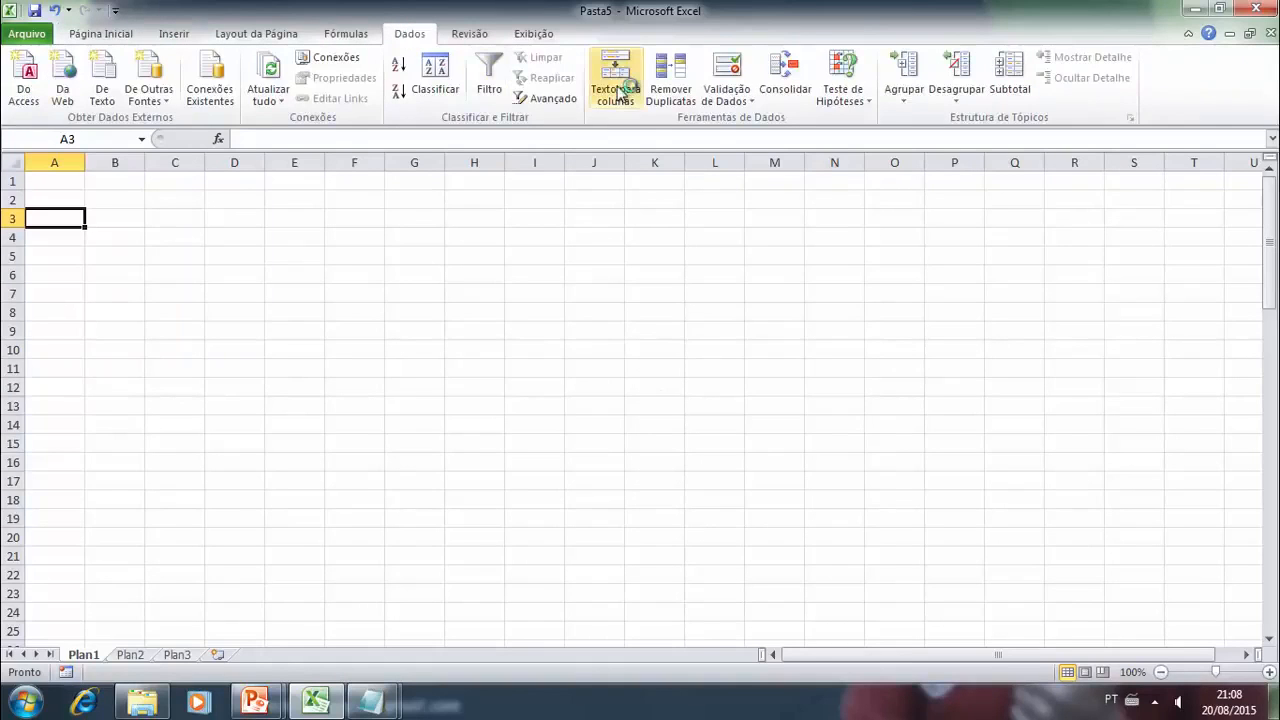
left_click(78, 184)
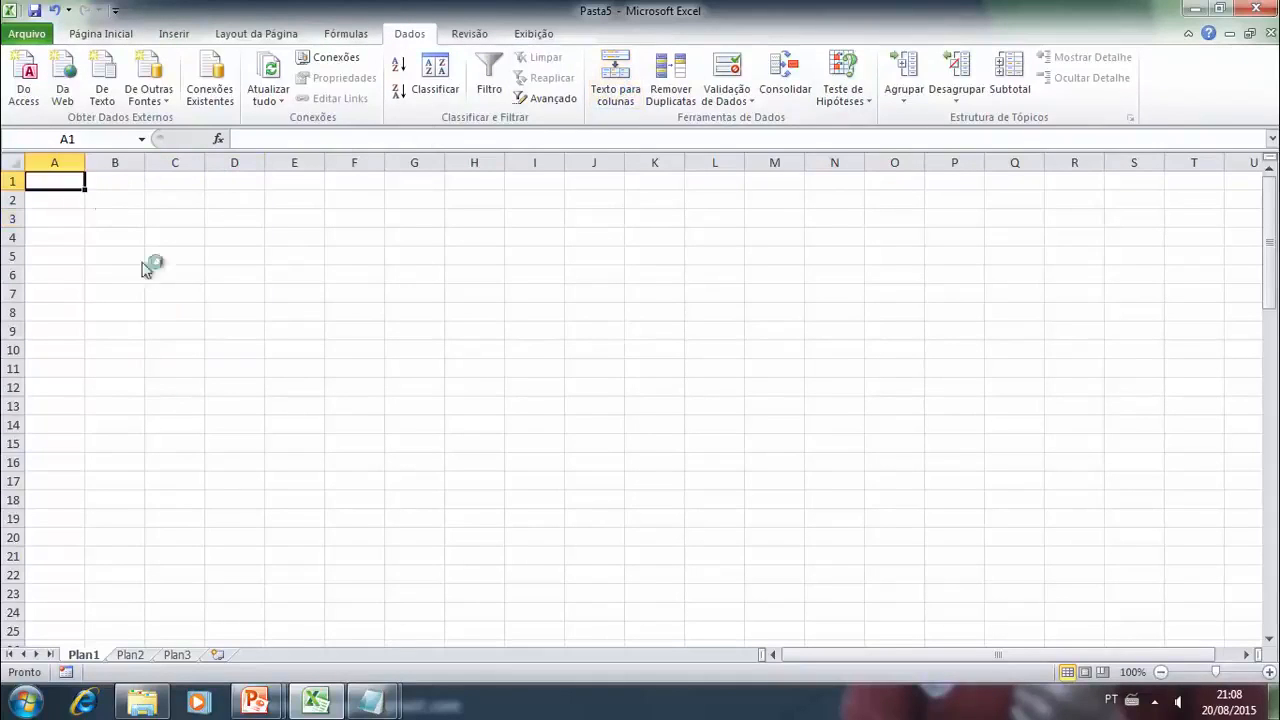
mouse_move(375, 705)
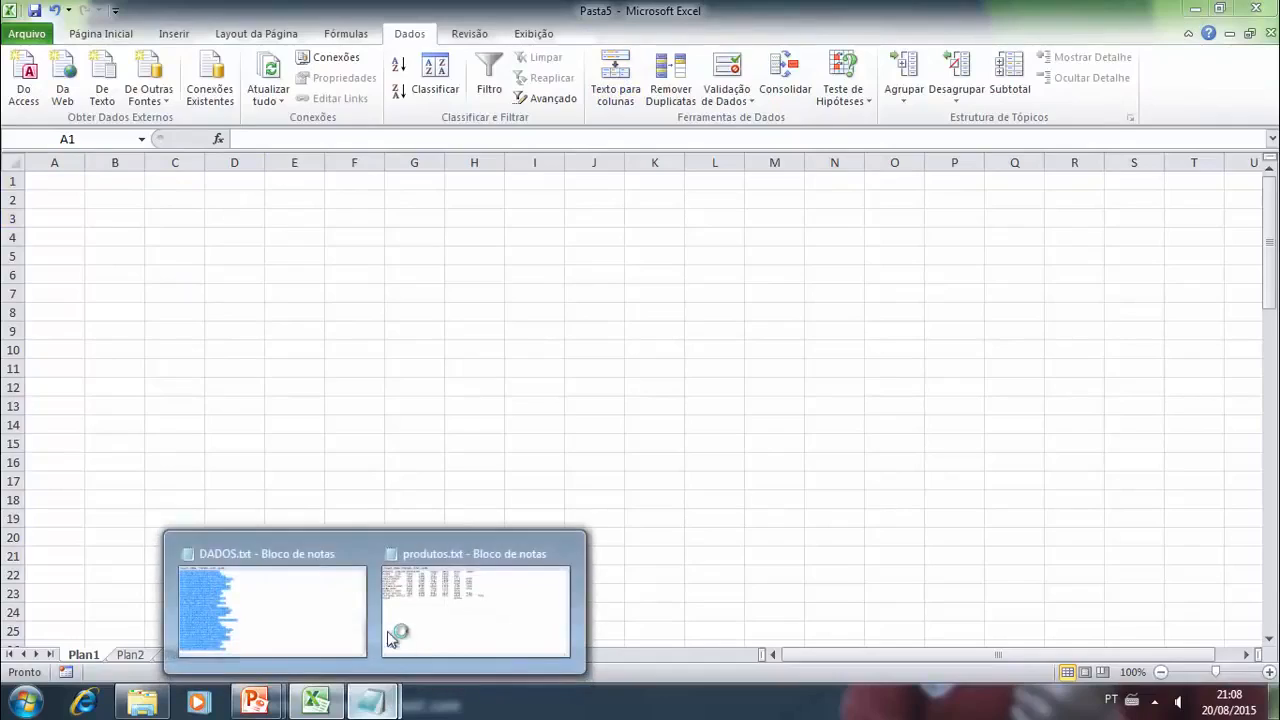
left_click(257, 582)
left_click(489, 334)
scroll(300, 228, "down", 10)
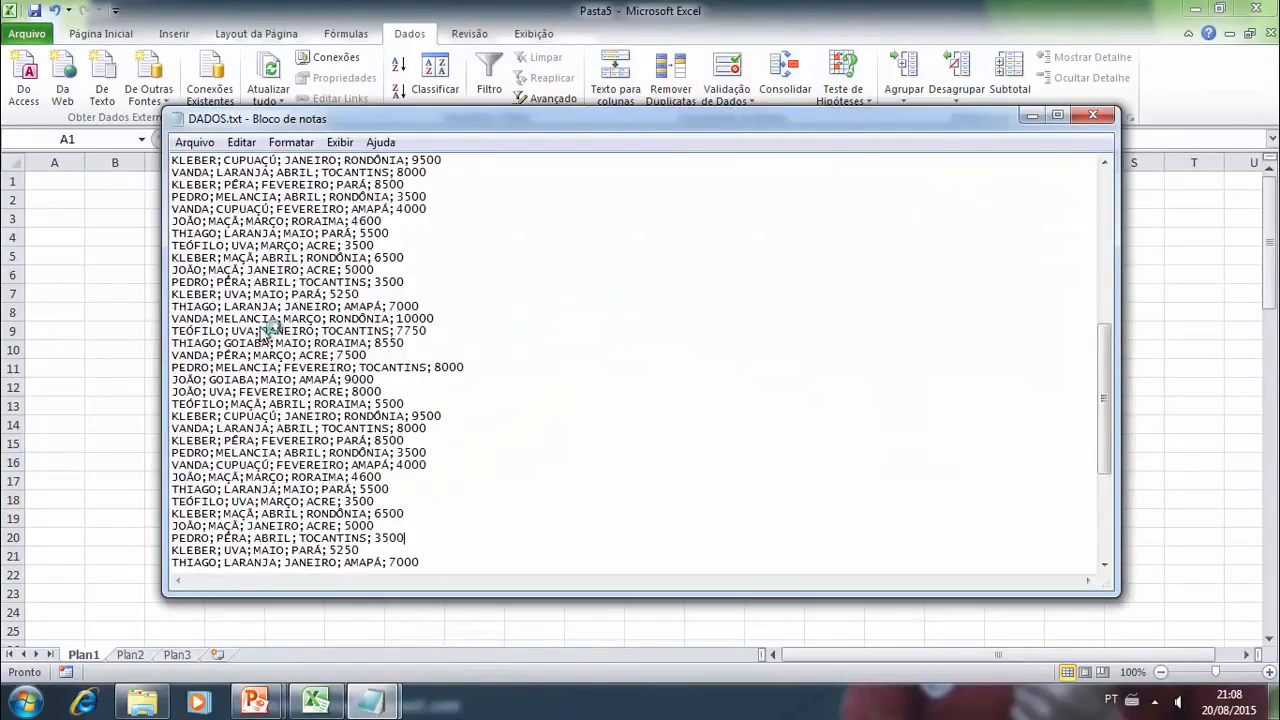
scroll(268, 338, "up", 8)
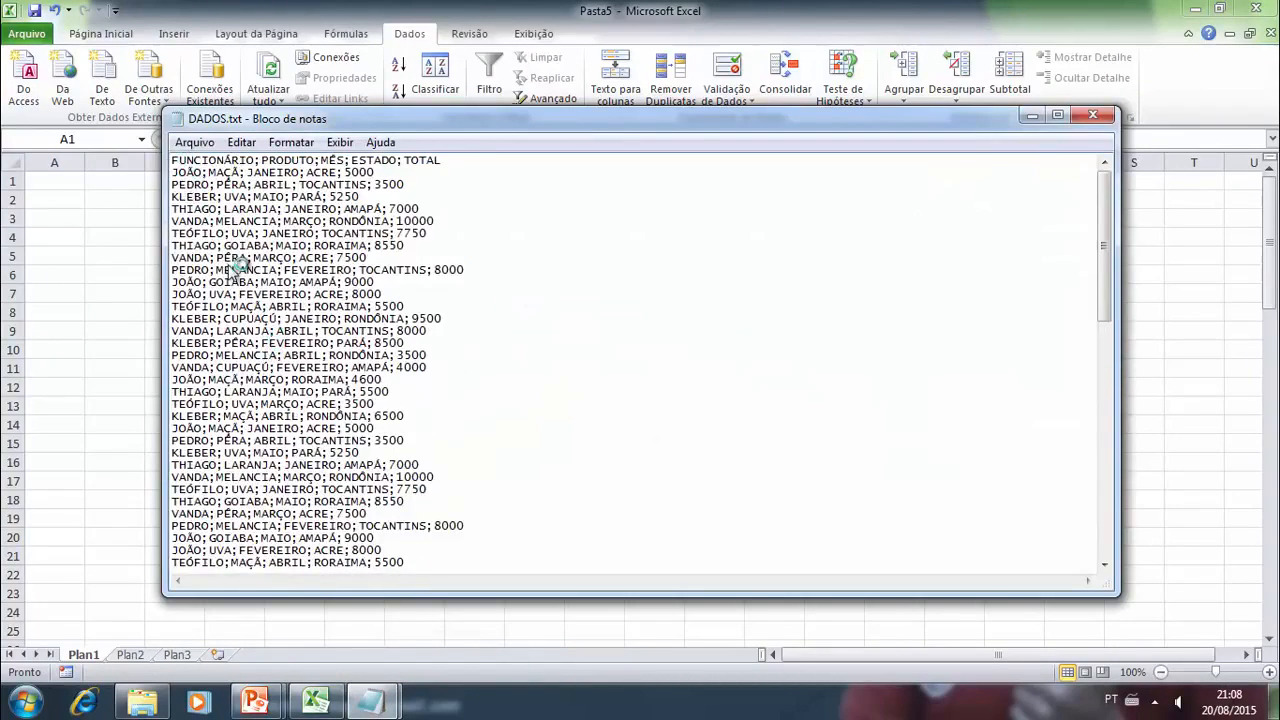
left_click_drag(176, 161, 425, 560)
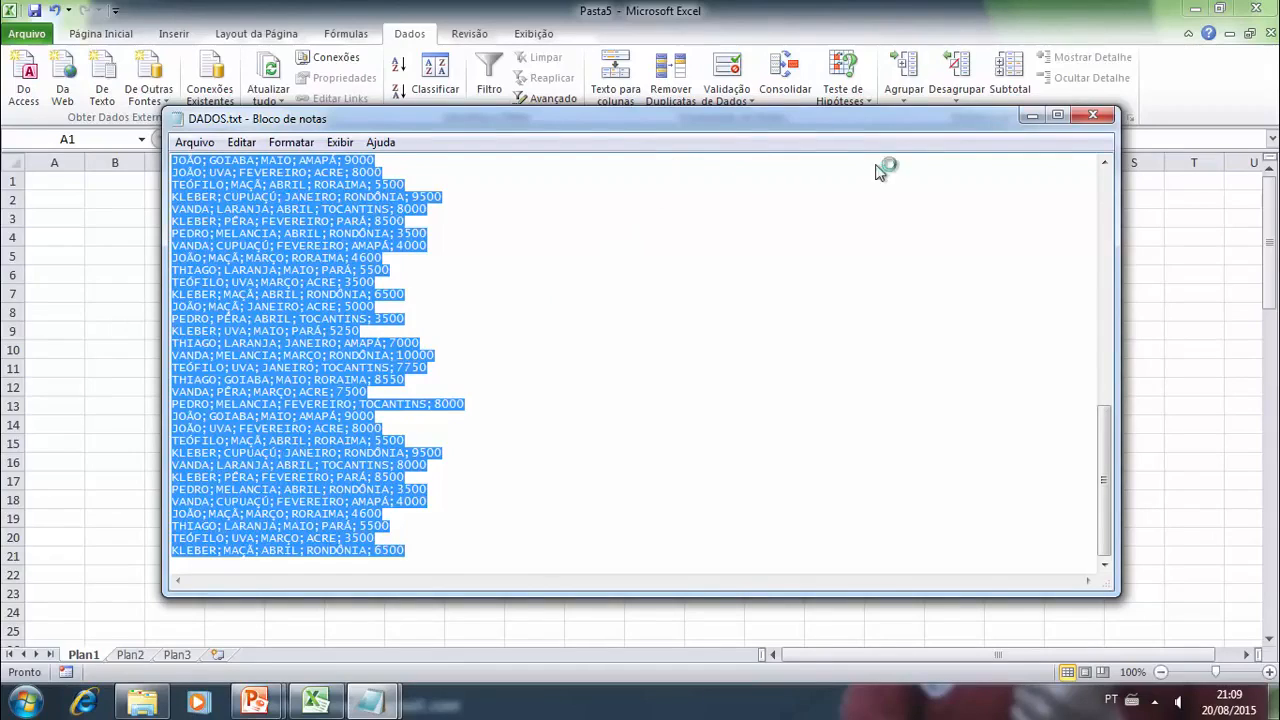
- Return to Excel, paste the copied lines at cell A1 of Plan1 and fit the widths of columns A to E to their contents
left_click(1031, 116)
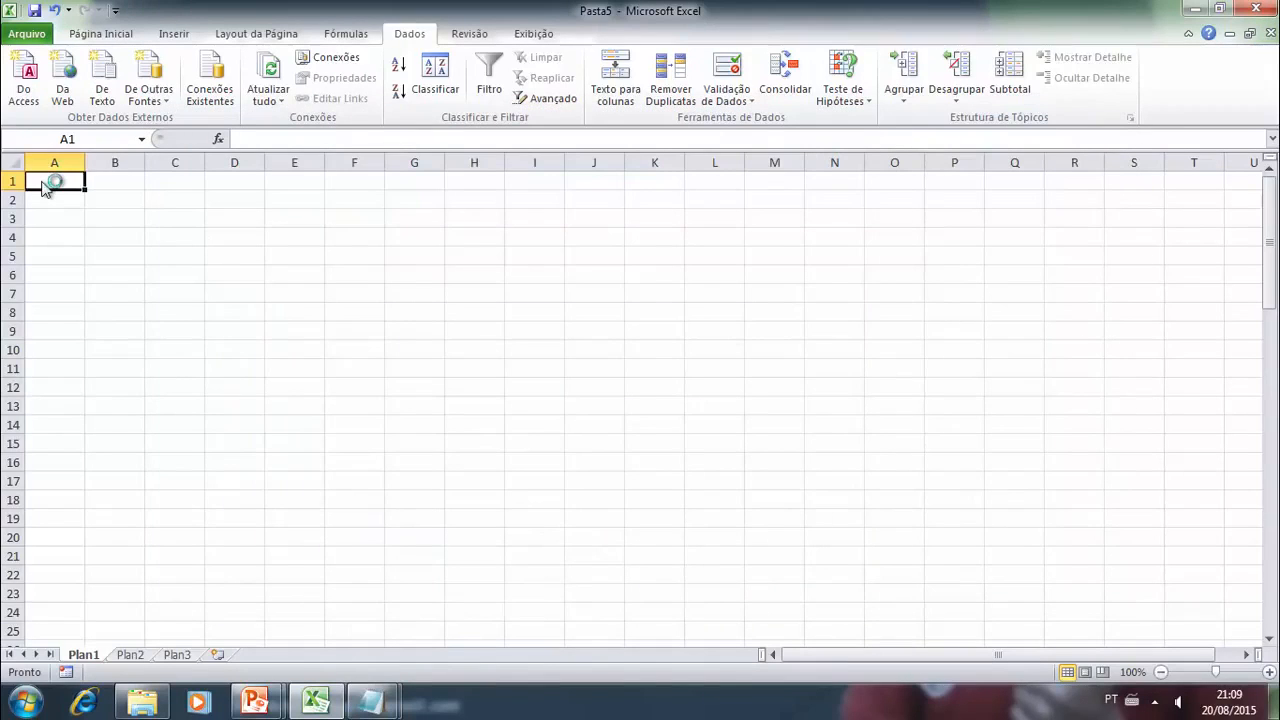
key("ctrl+v")
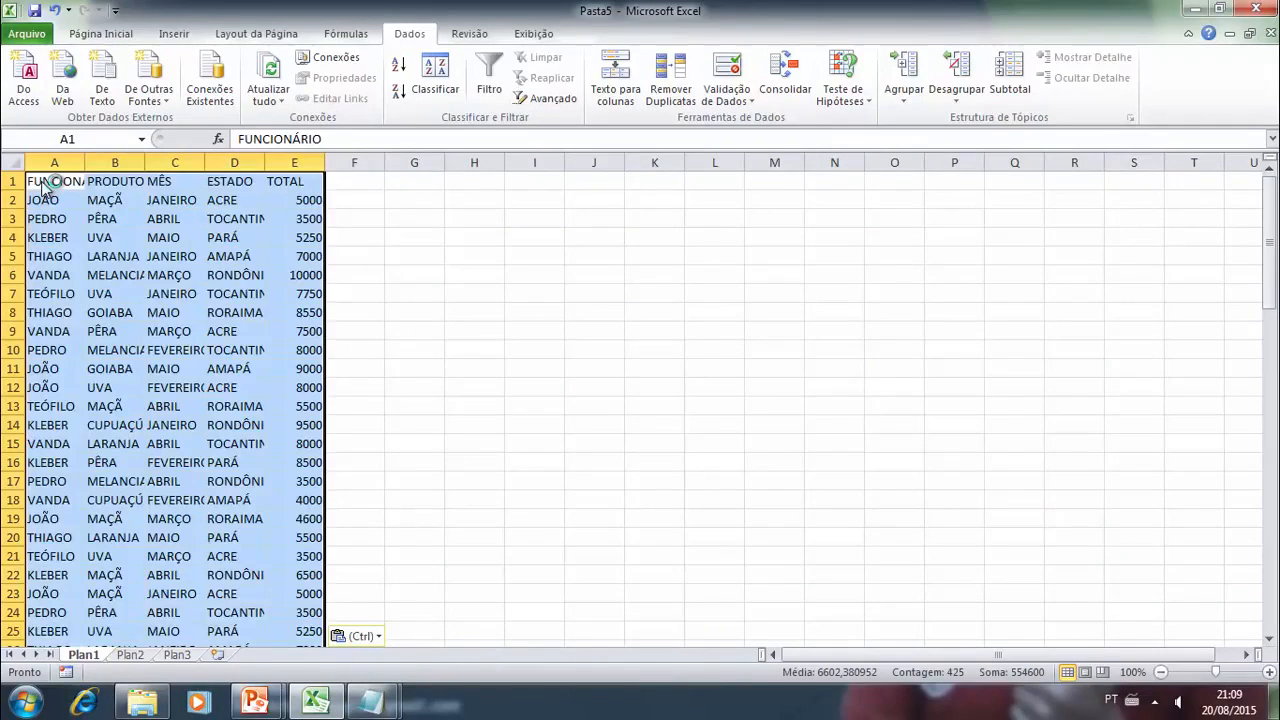
left_click_drag(85, 162, 533, 162)
- Clear the pasted data from columns A to E and start the text import wizard for the copied text at cell A1
key("Delete")
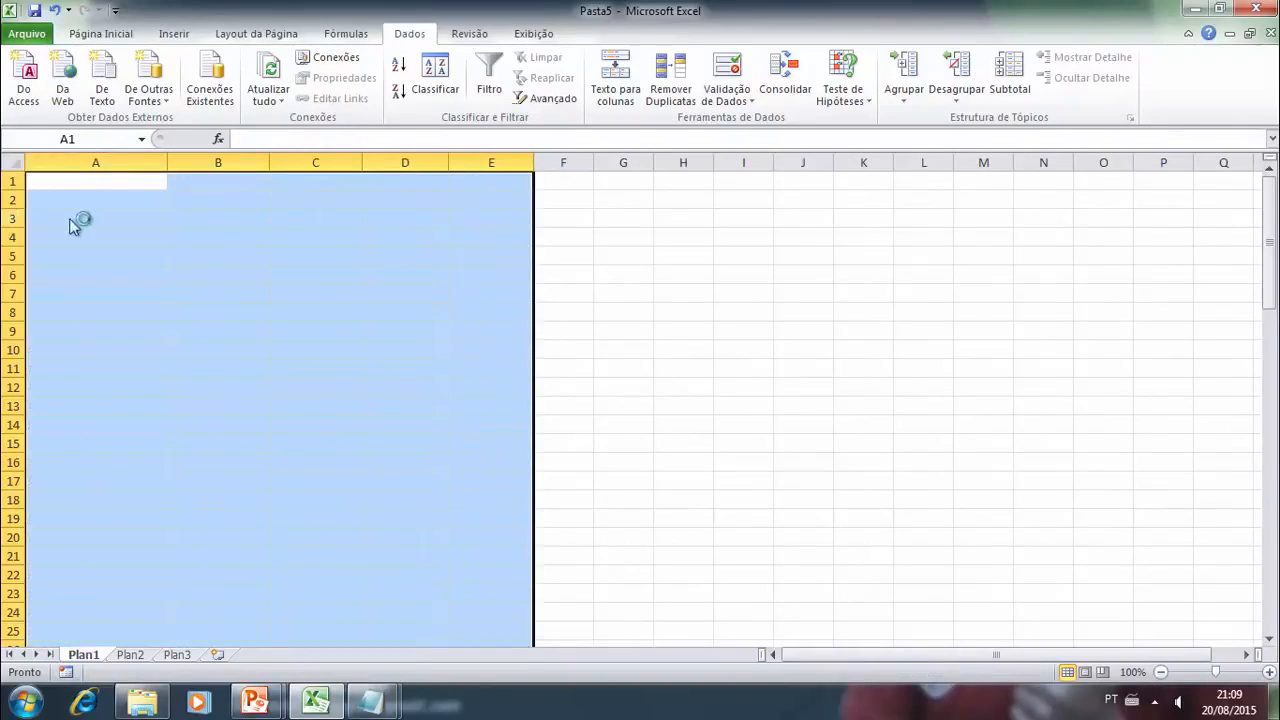
left_click(86, 182)
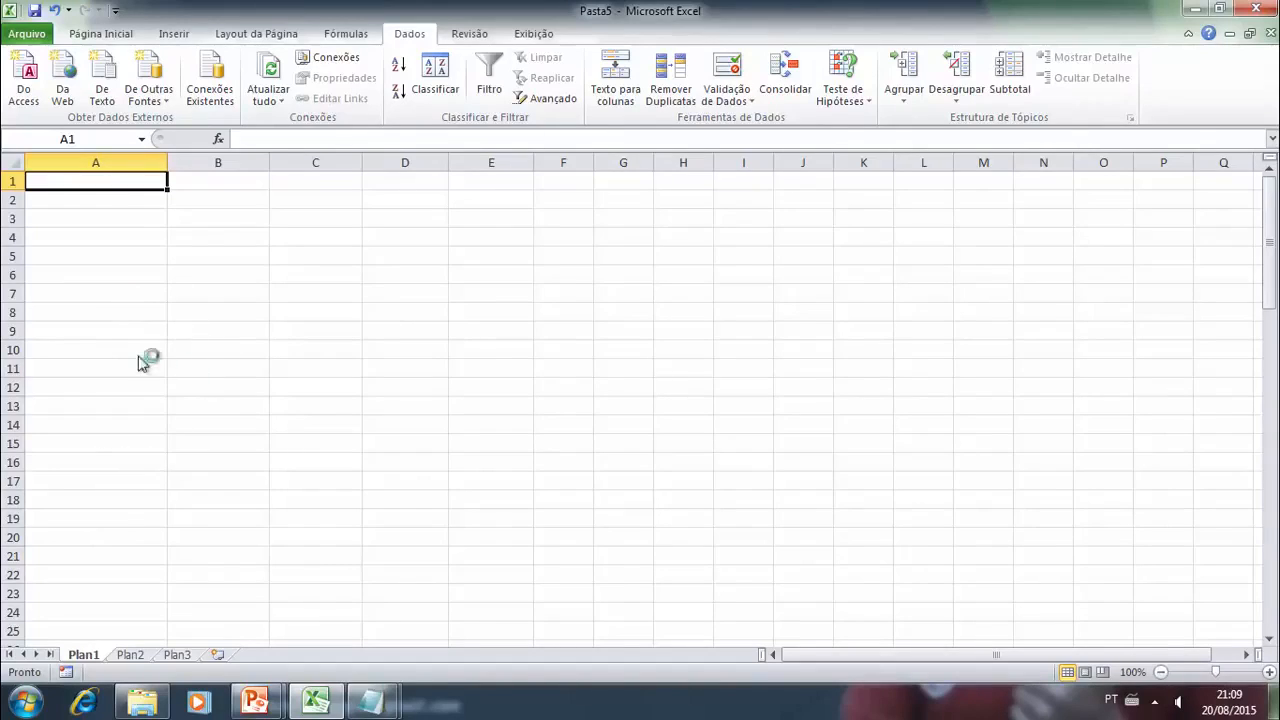
left_click(101, 33)
left_click(31, 95)
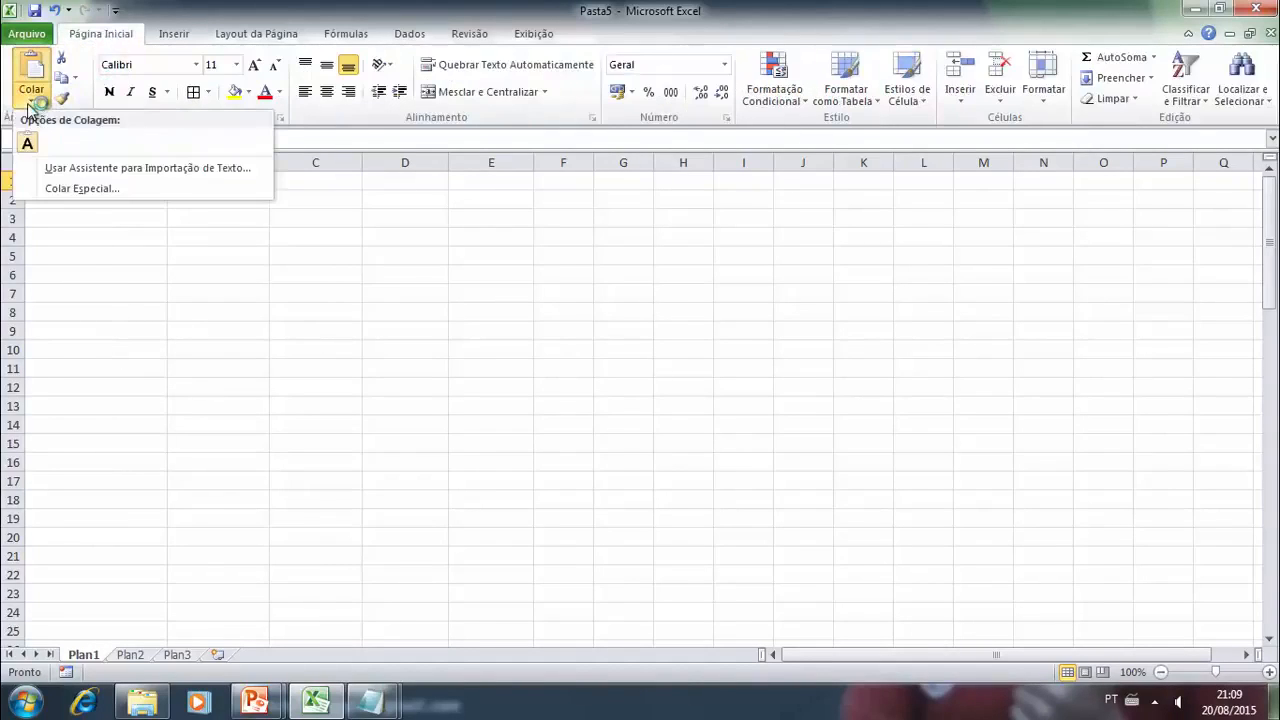
left_click(80, 169)
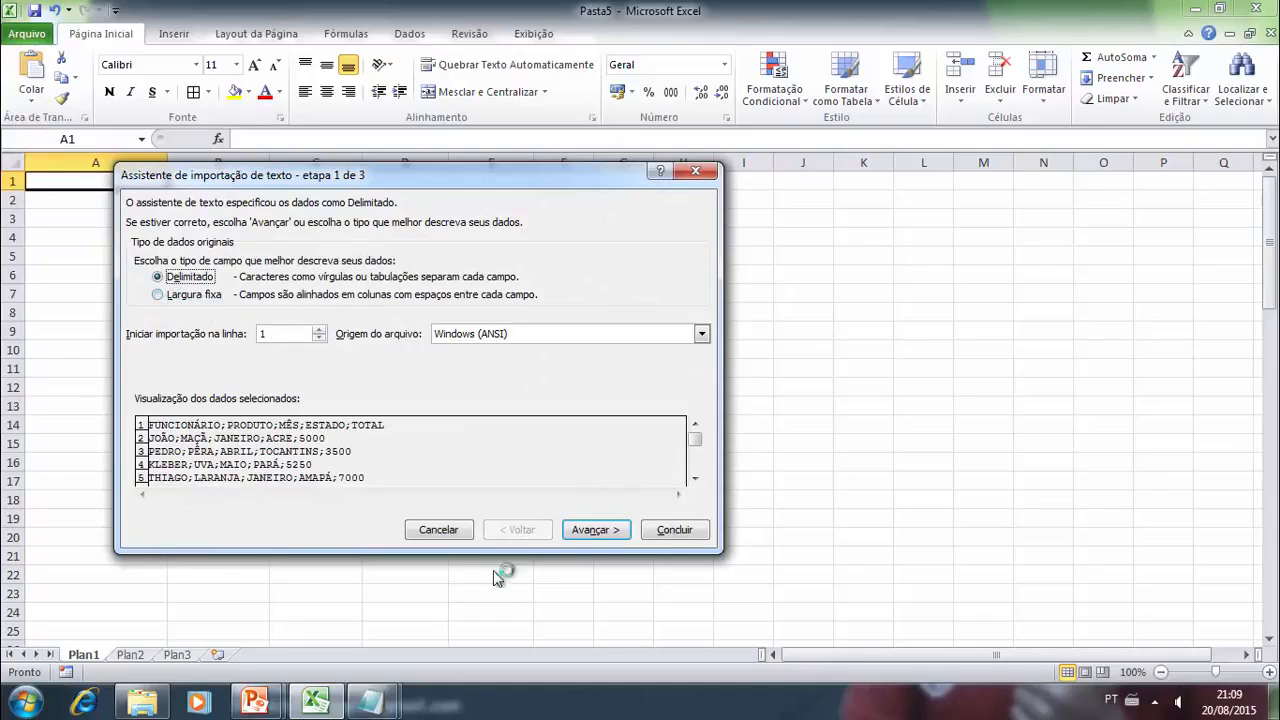
- Import the text as delimited with the semicolon, space and consecutive-delimiter options off, keeping each line in one column
left_click(606, 530)
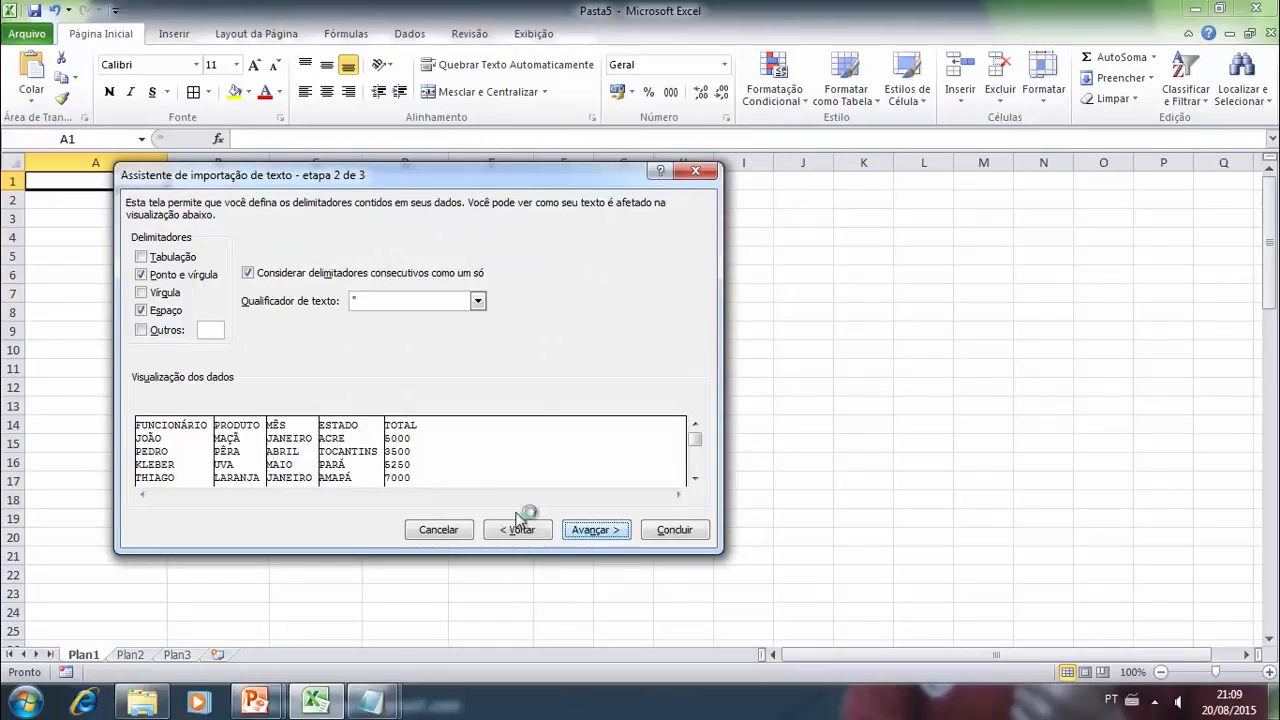
left_click(141, 274)
left_click(141, 310)
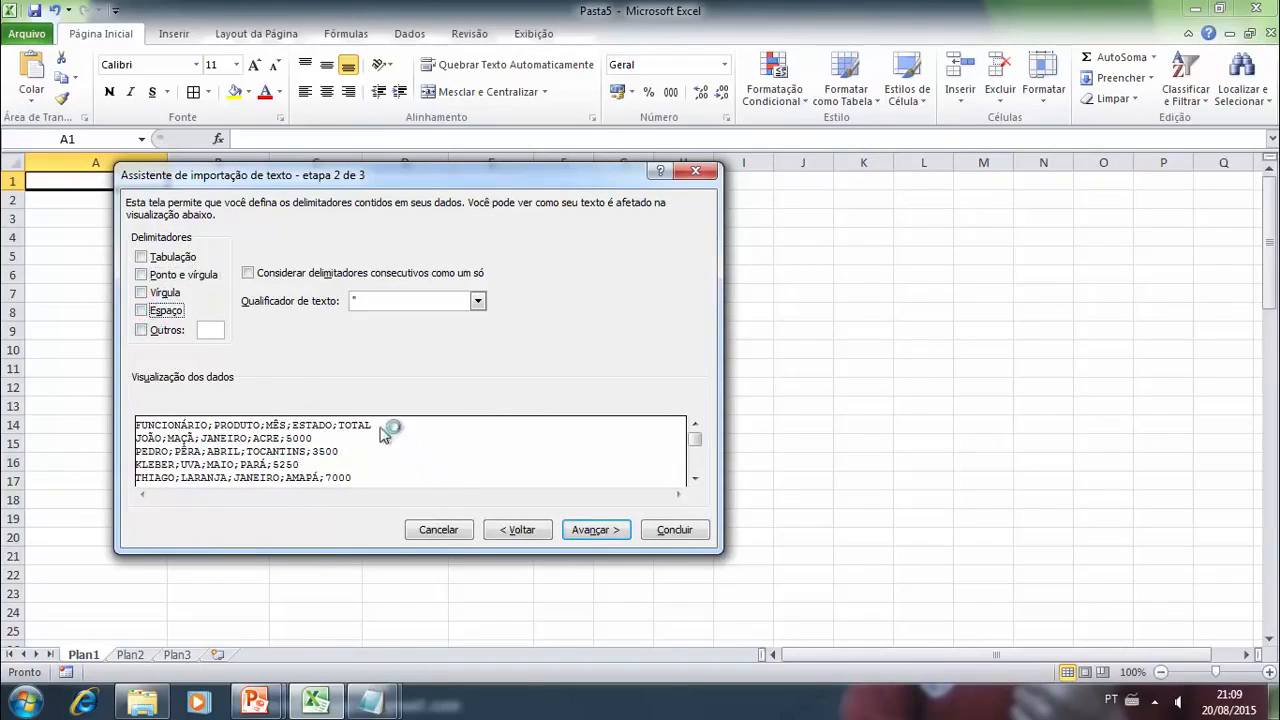
left_click(590, 530)
left_click(660, 531)
- Look through the imported lines in column A, checking how each record is stored in its cell
left_click(310, 338)
left_click(65, 187)
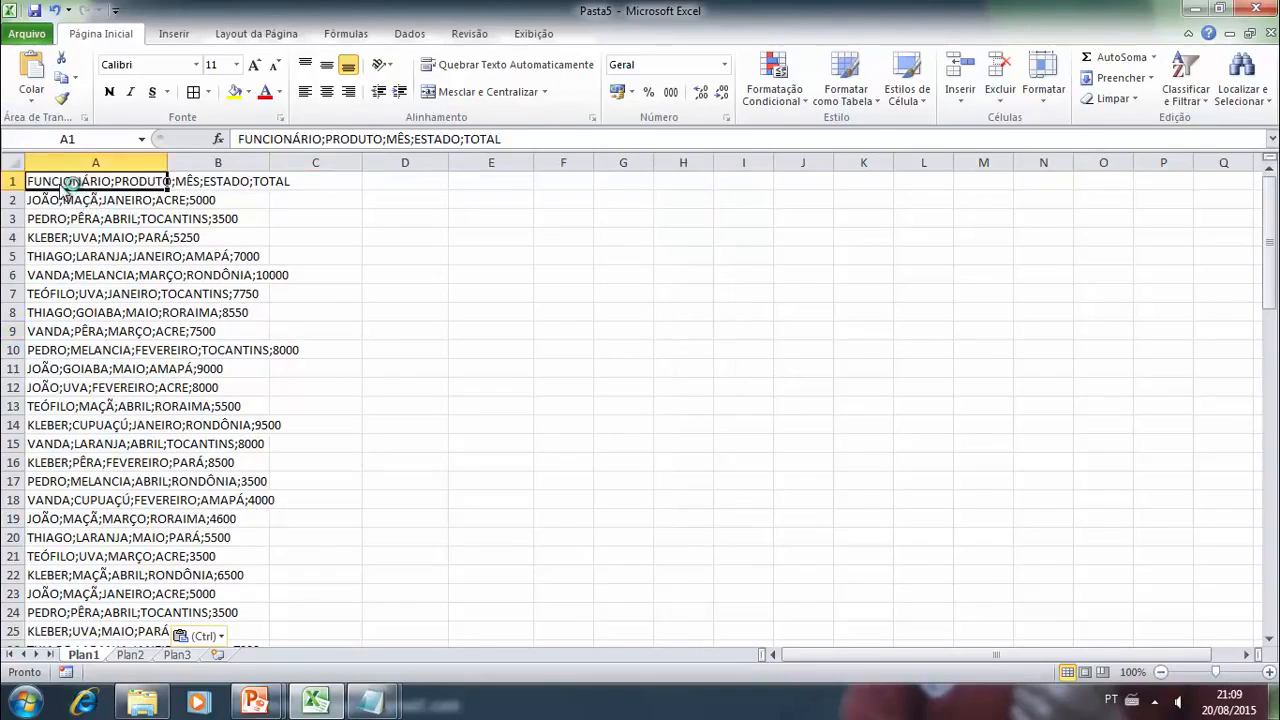
key("Down")
key("Down")
key("Down")
key("Down")
key("Down")
key("Down")
key("Down")
key("Down")
key("Down")
key("Down")
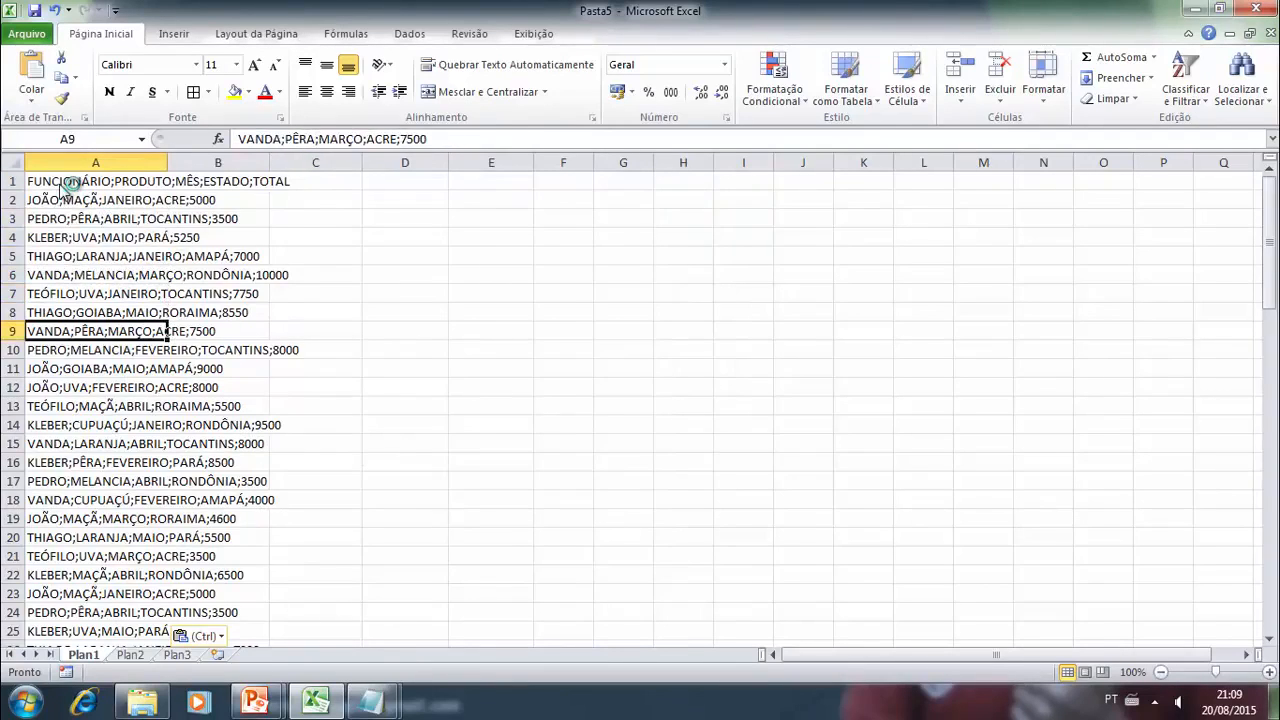
key("Down")
key("Down")
key("Down")
key("Down")
key("Down")
key("Down")
key("Down")
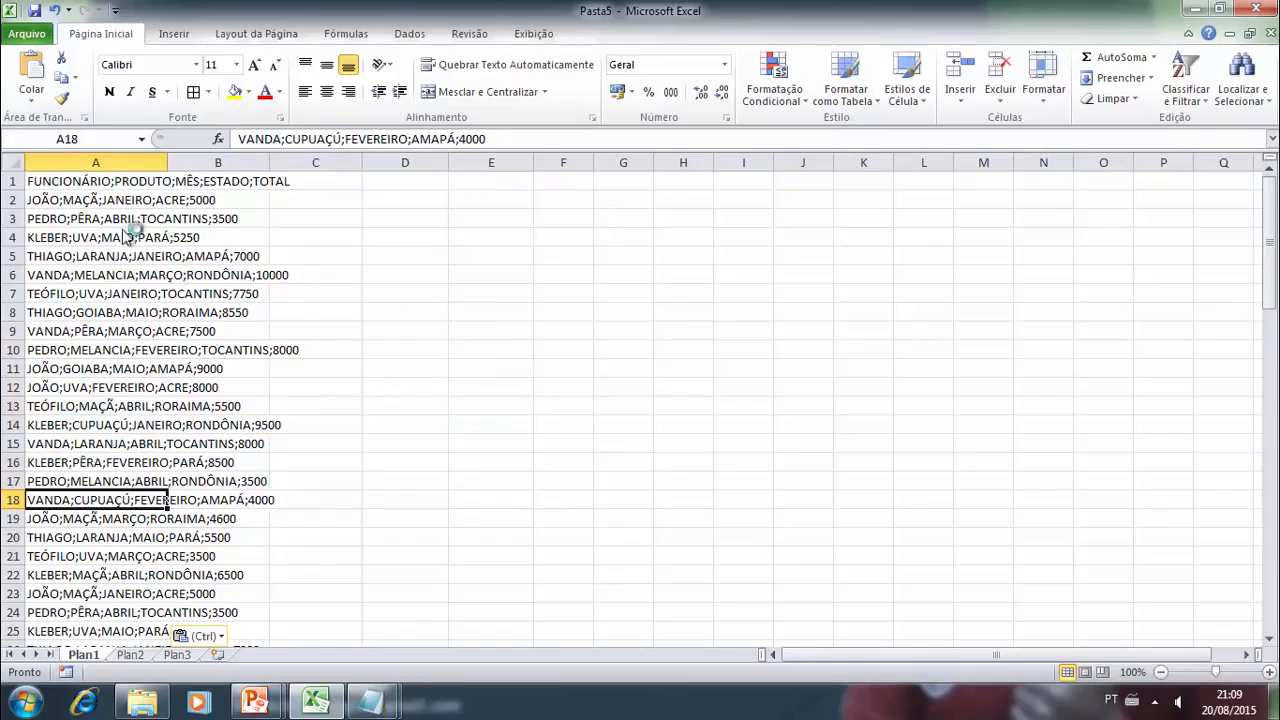
- Select all the imported lines in column A and start Text to Columns, keeping the data uncovered by the wizard
left_click_drag(83, 188, 160, 618)
left_click_drag(115, 690, 122, 577)
scroll(232, 505, "up", 20)
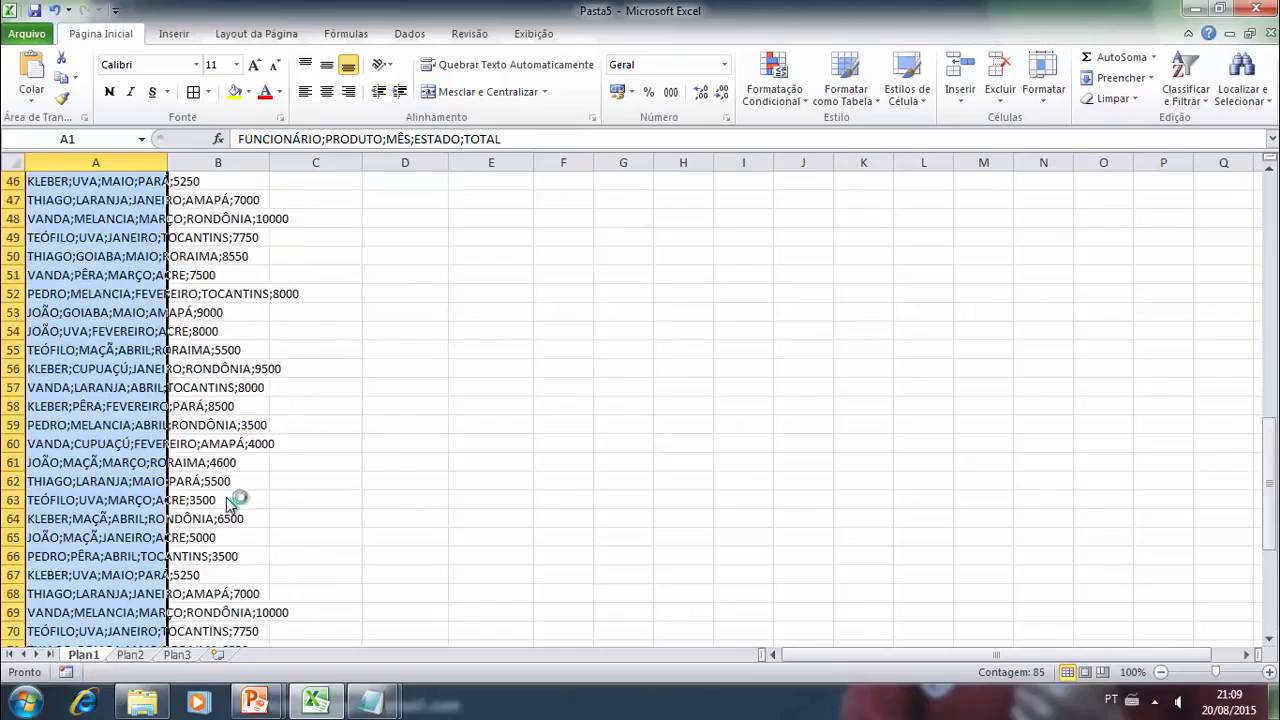
left_click(409, 33)
left_click(610, 77)
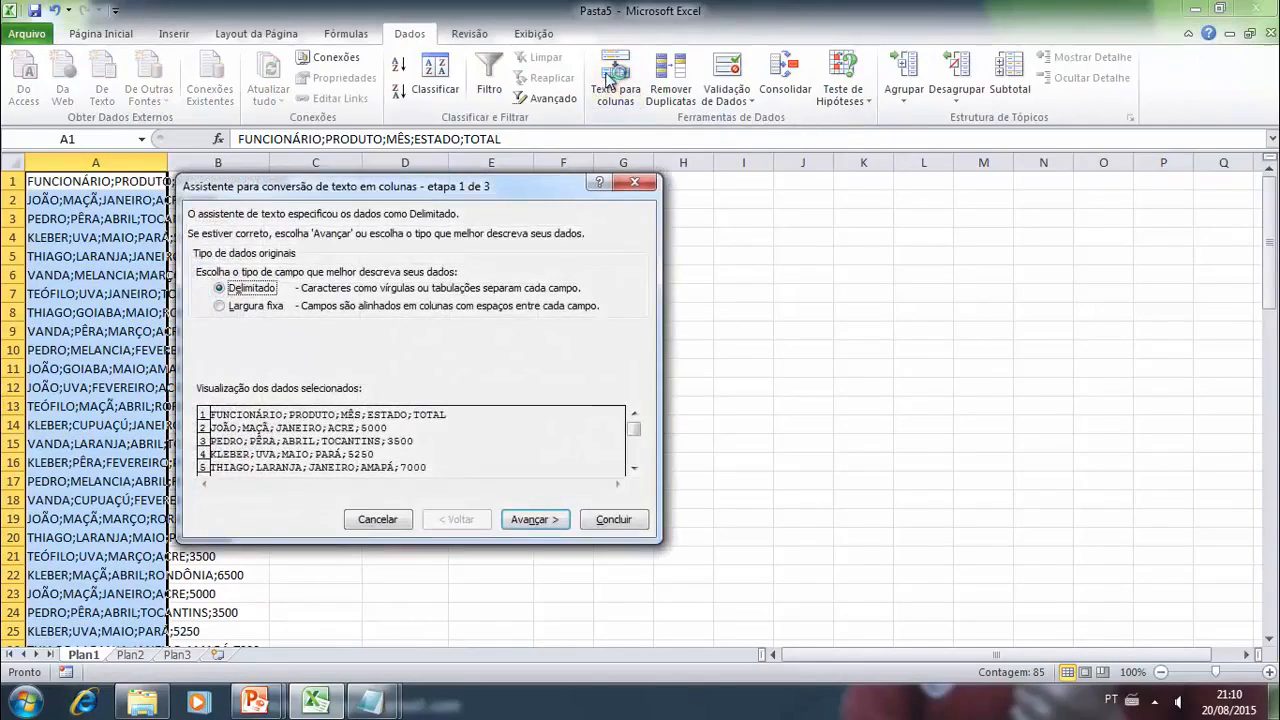
left_click_drag(437, 196, 790, 195)
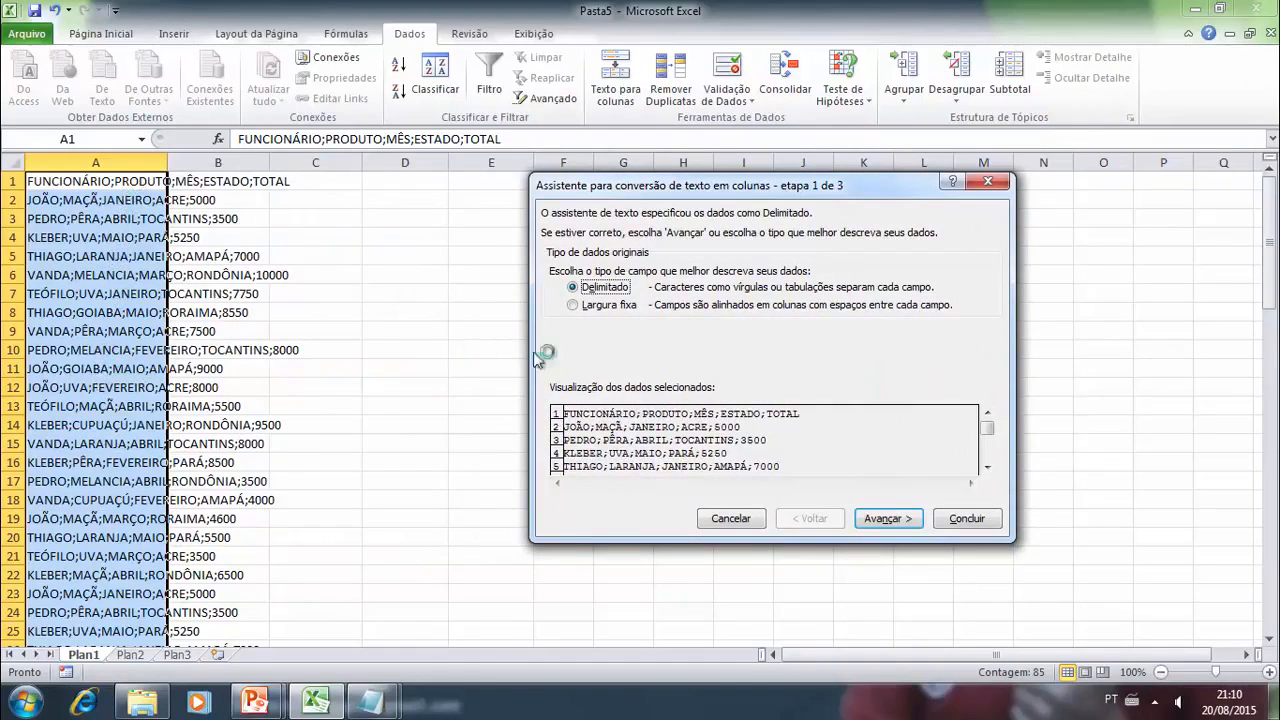
- Split the selected lines as delimited text by semicolon, using General format and destination $A$1
left_click(887, 518)
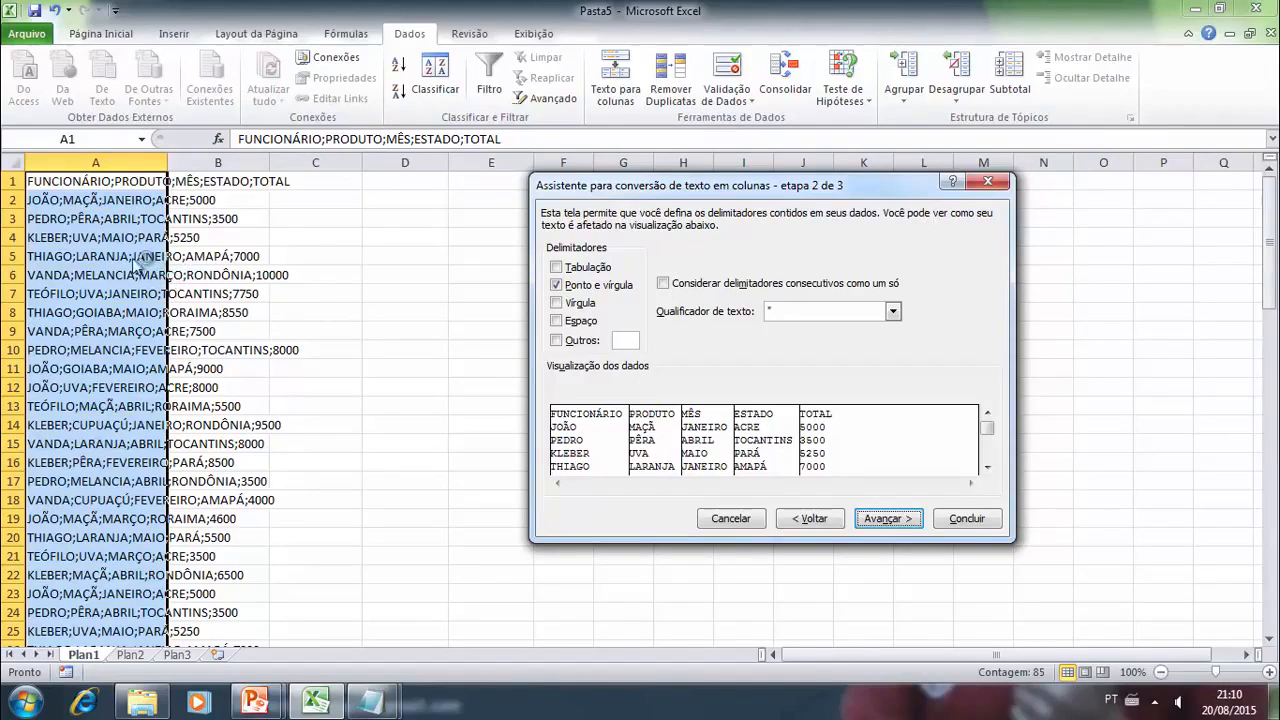
left_click(886, 518)
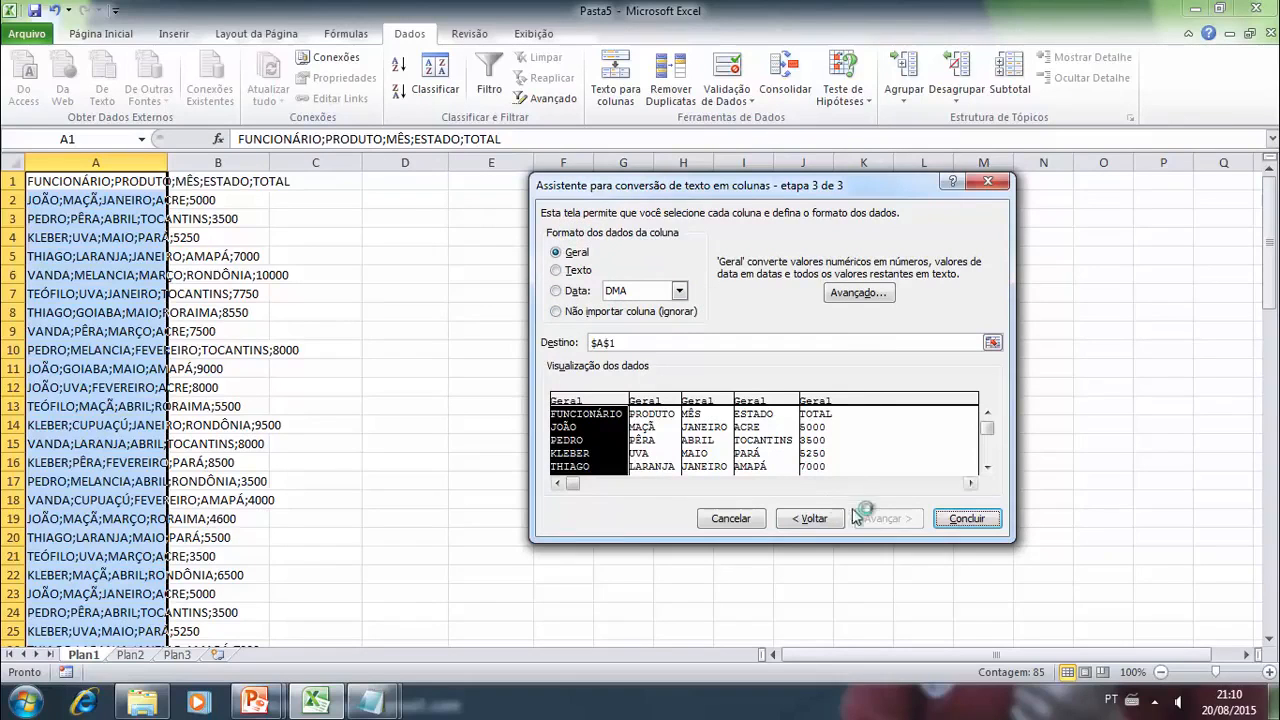
left_click(950, 520)
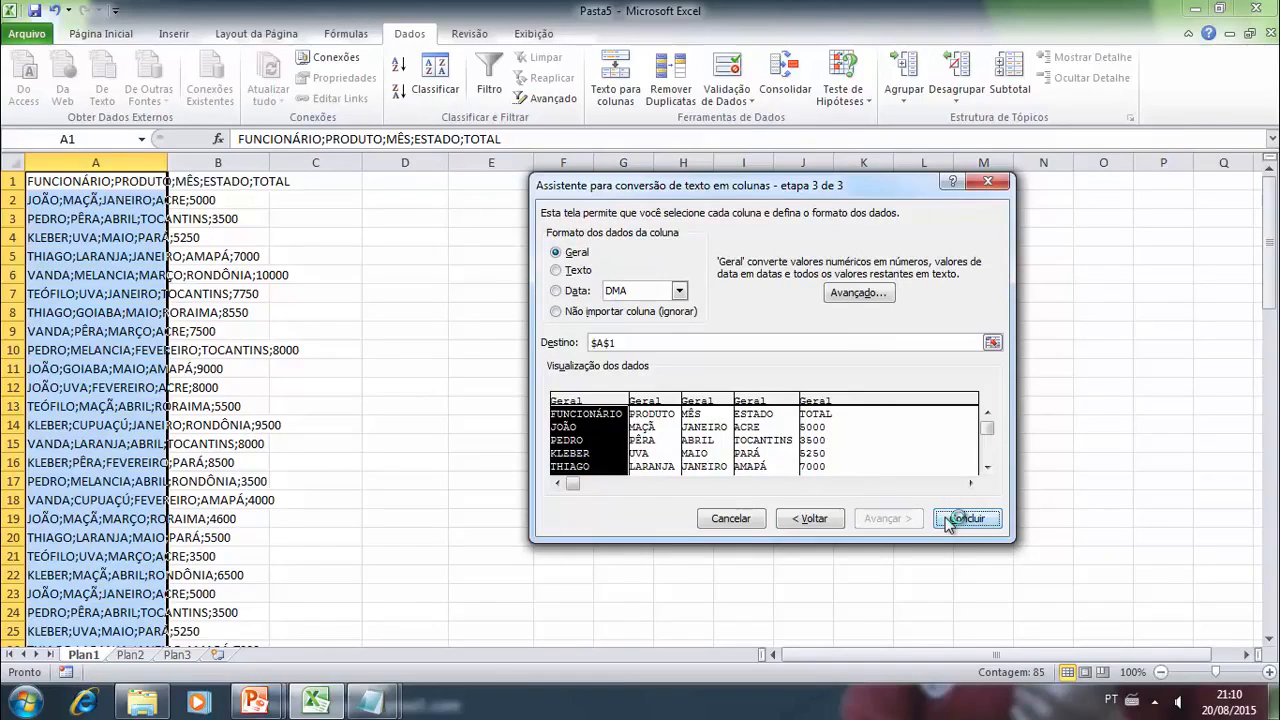
left_click(628, 344)
left_click(615, 344)
left_click(960, 520)
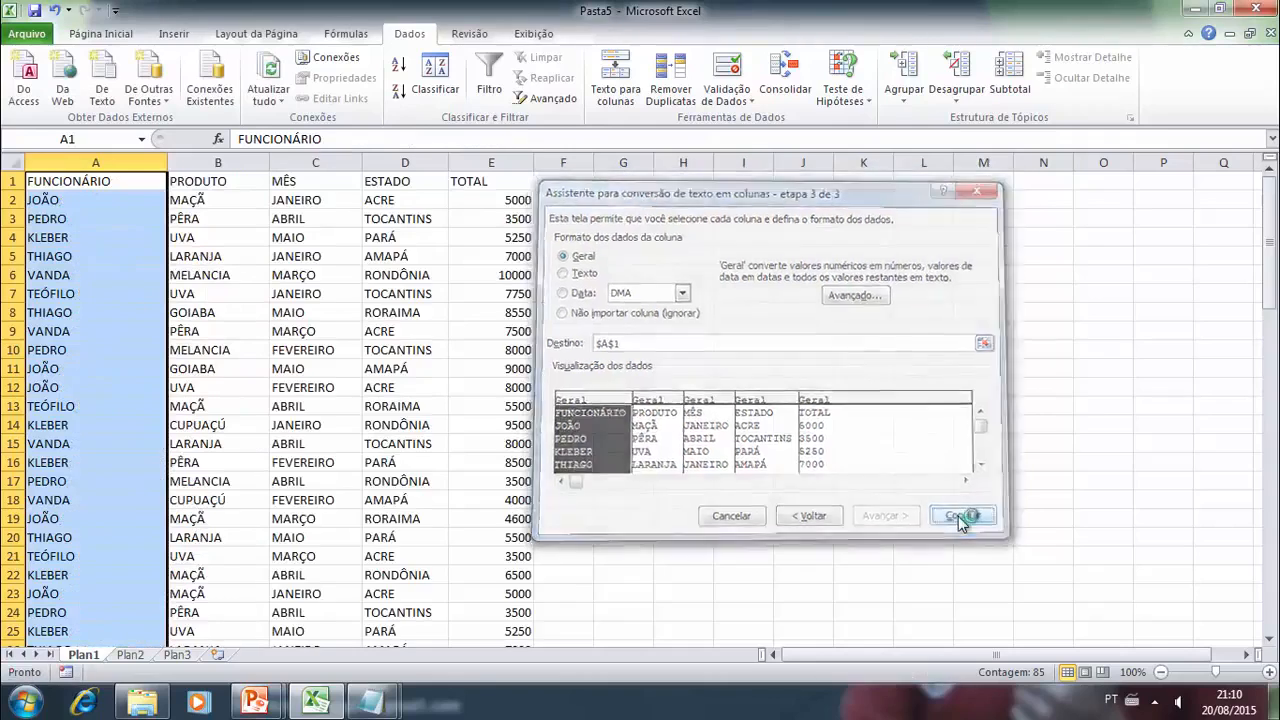
left_click(640, 292)
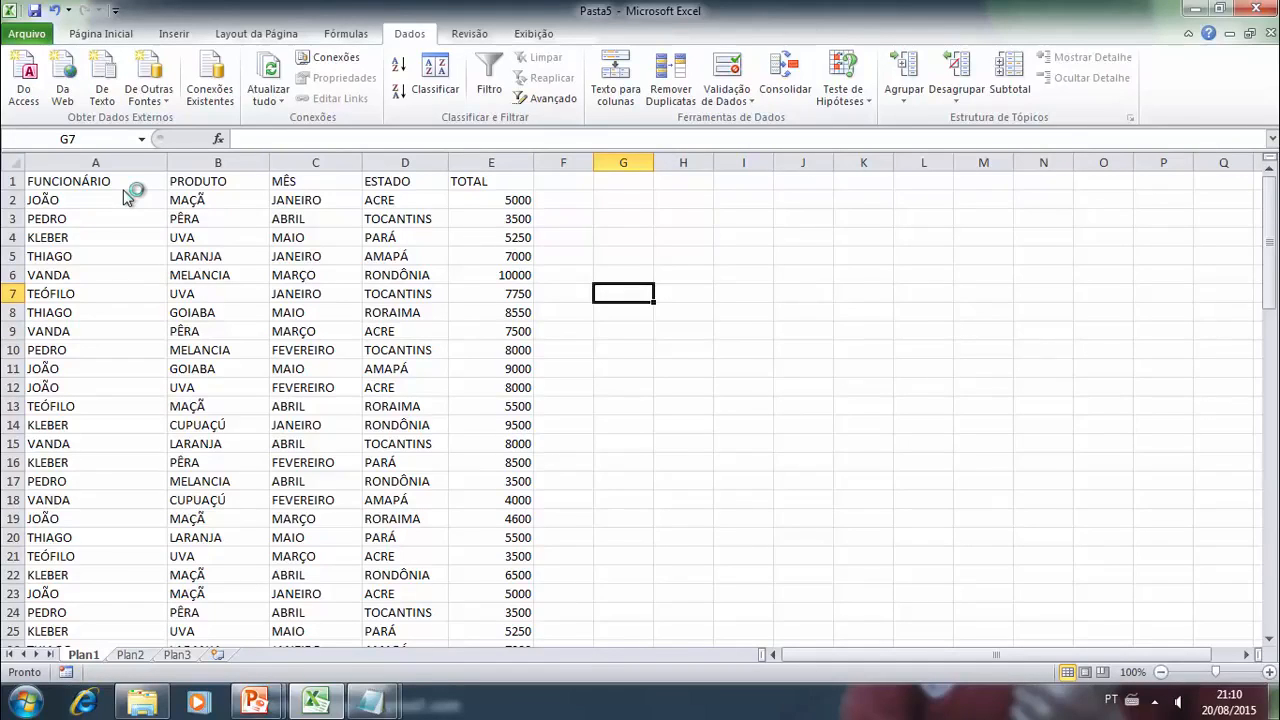
- Copy the entire contents of produtos.txt from Notepad and paste them at cell A1 of sheet Plan2
left_click(131, 655)
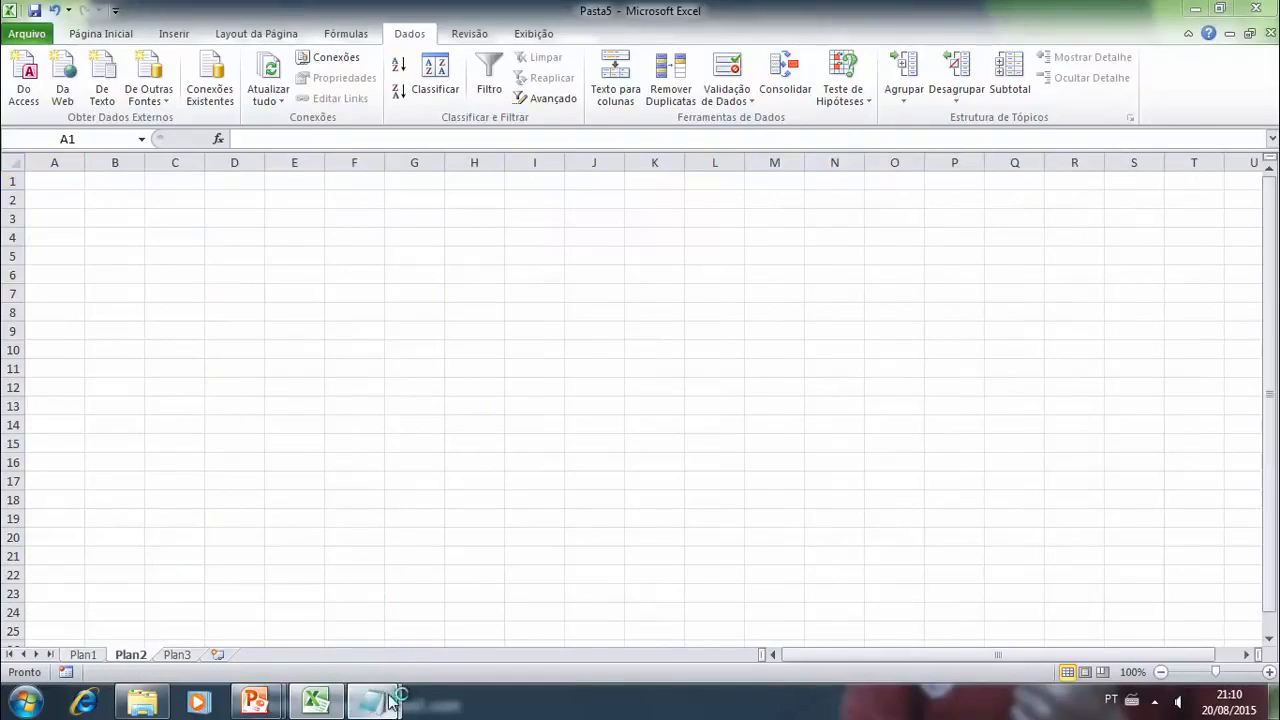
mouse_move(378, 702)
left_click(440, 598)
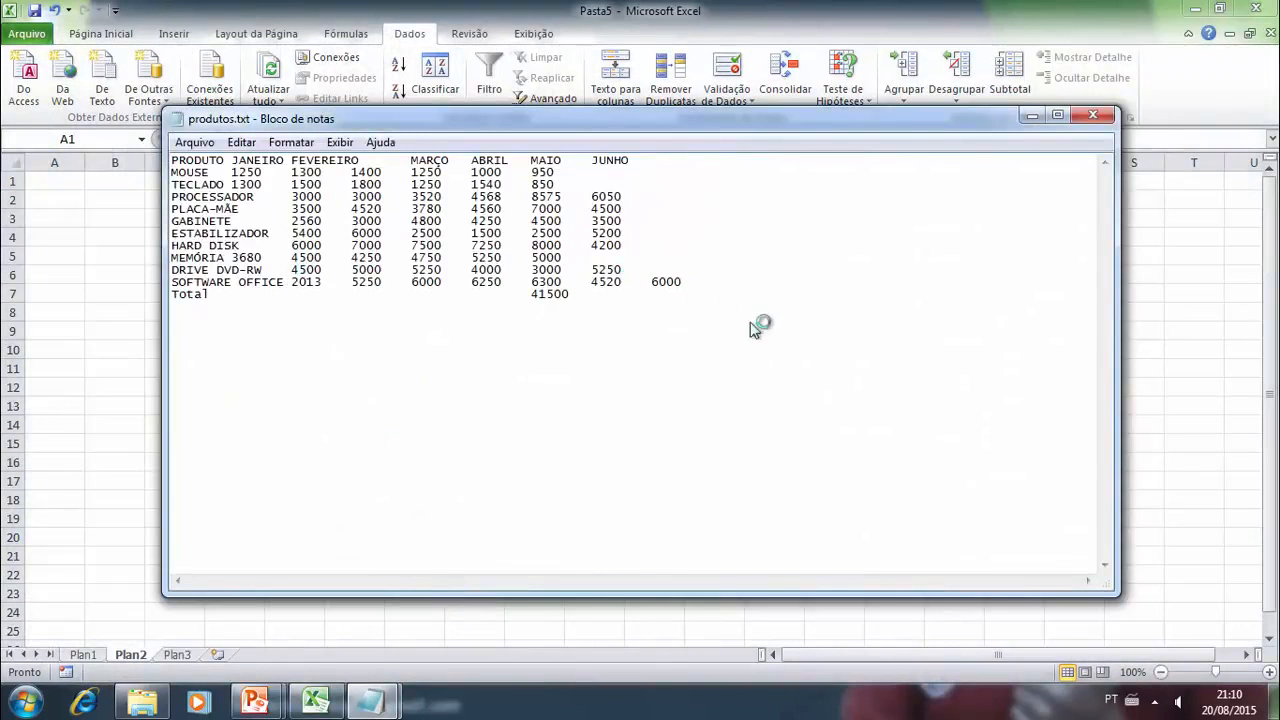
key("ctrl+a")
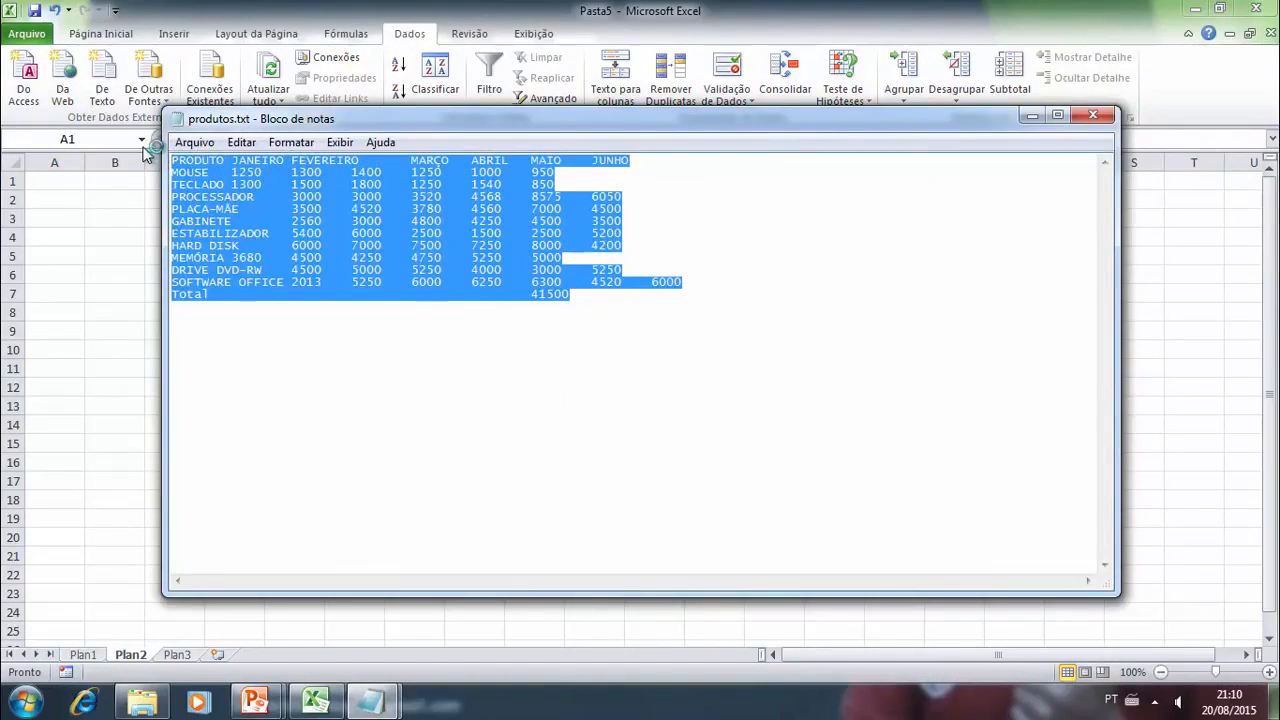
left_click(63, 186)
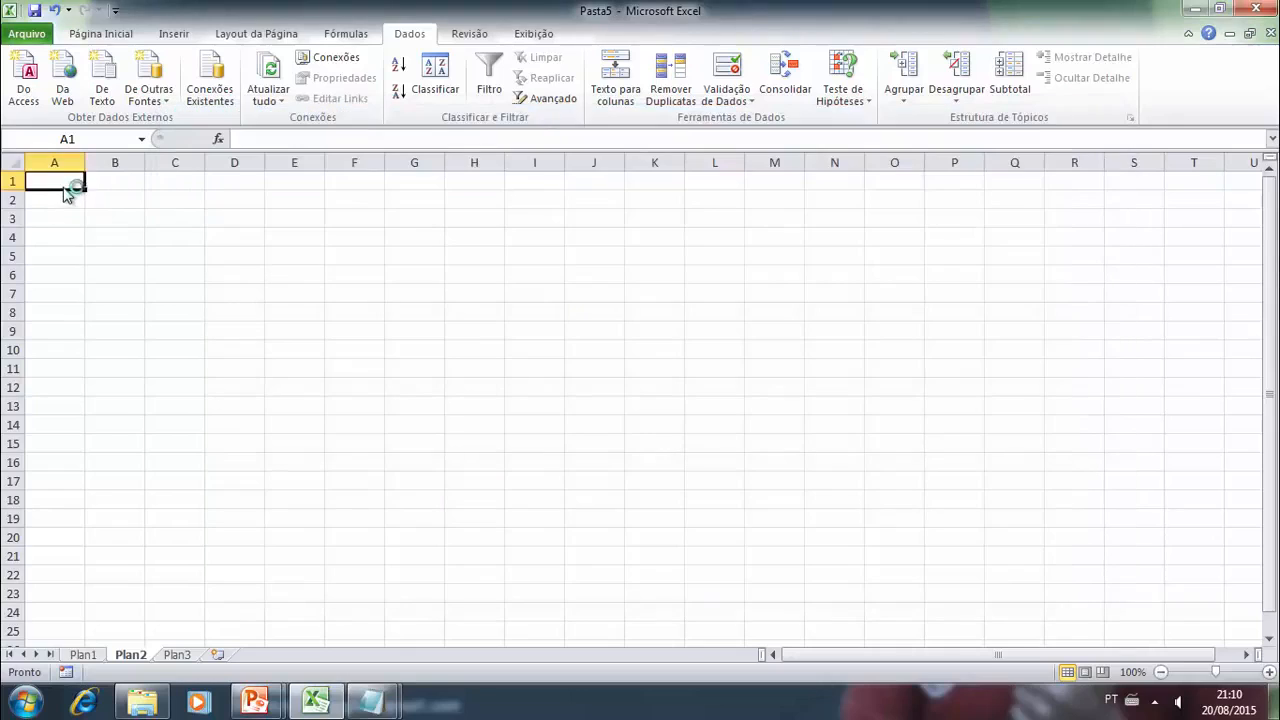
key("ctrl+v")
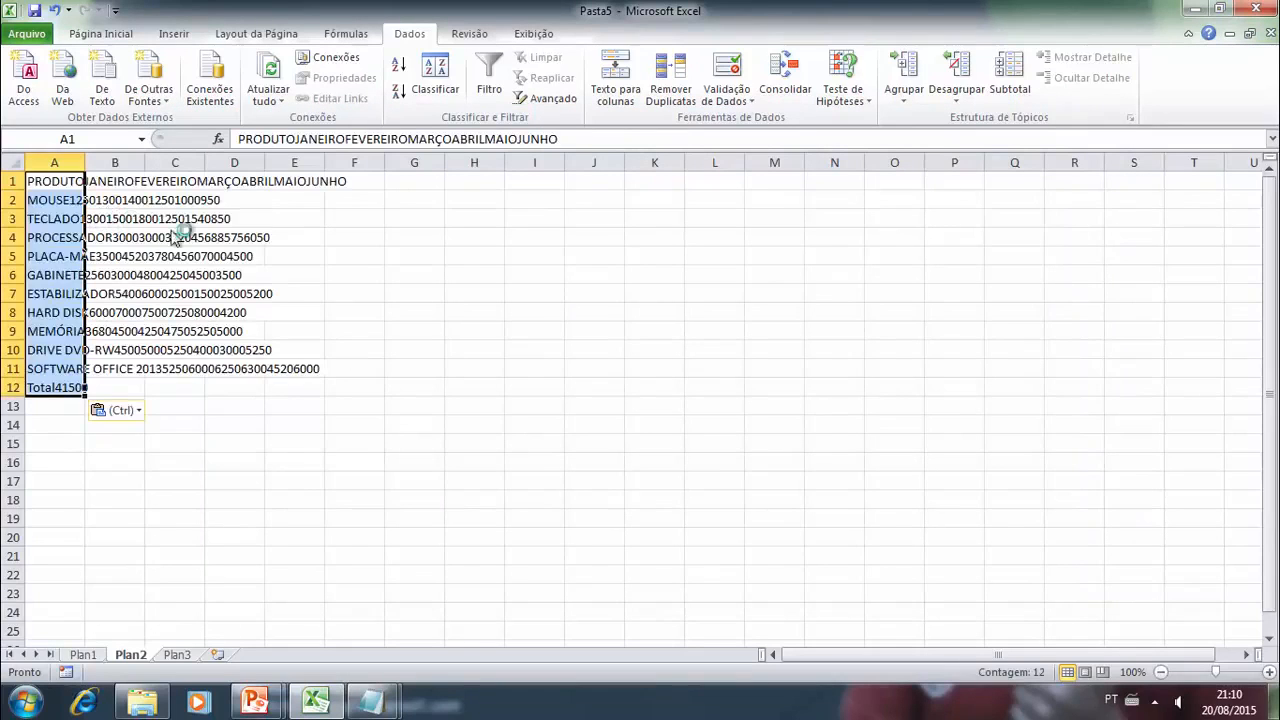
- Split the pasted lines in A1:A12 of Plan2 into columns as delimited text, with tab as the only delimiter
left_click(240, 277)
left_click_drag(60, 185, 45, 390)
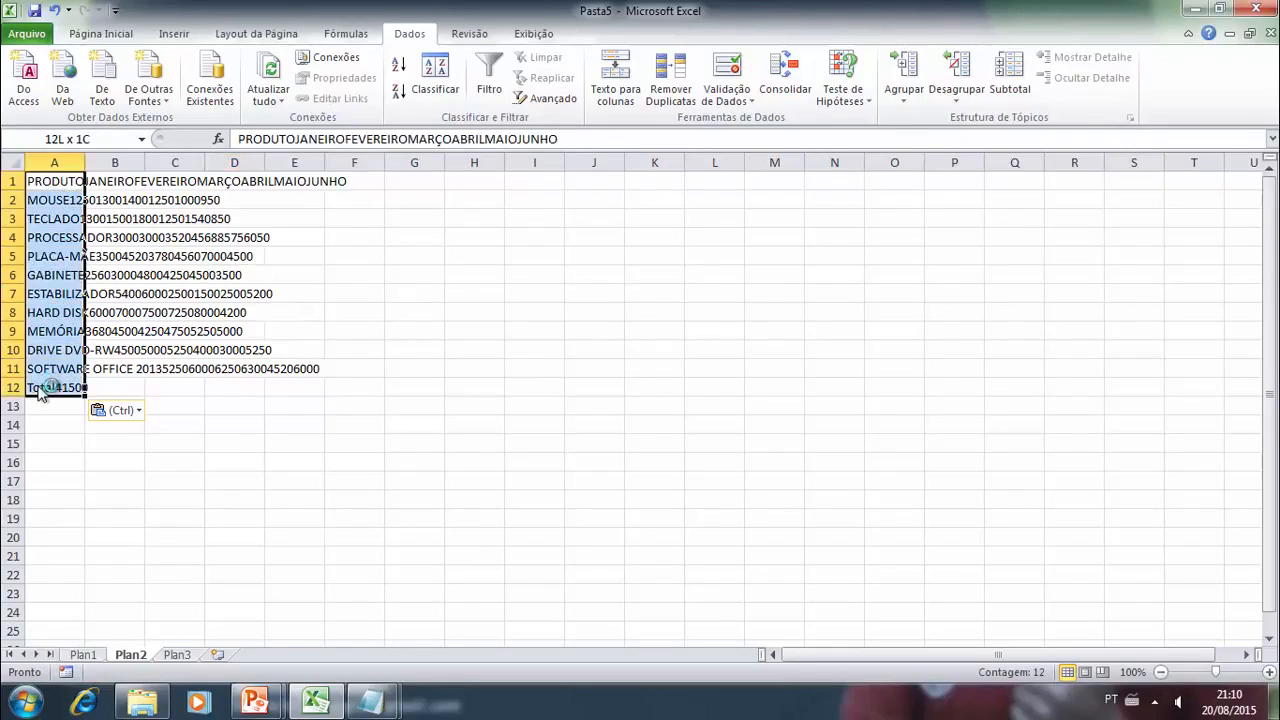
key("ctrl+c")
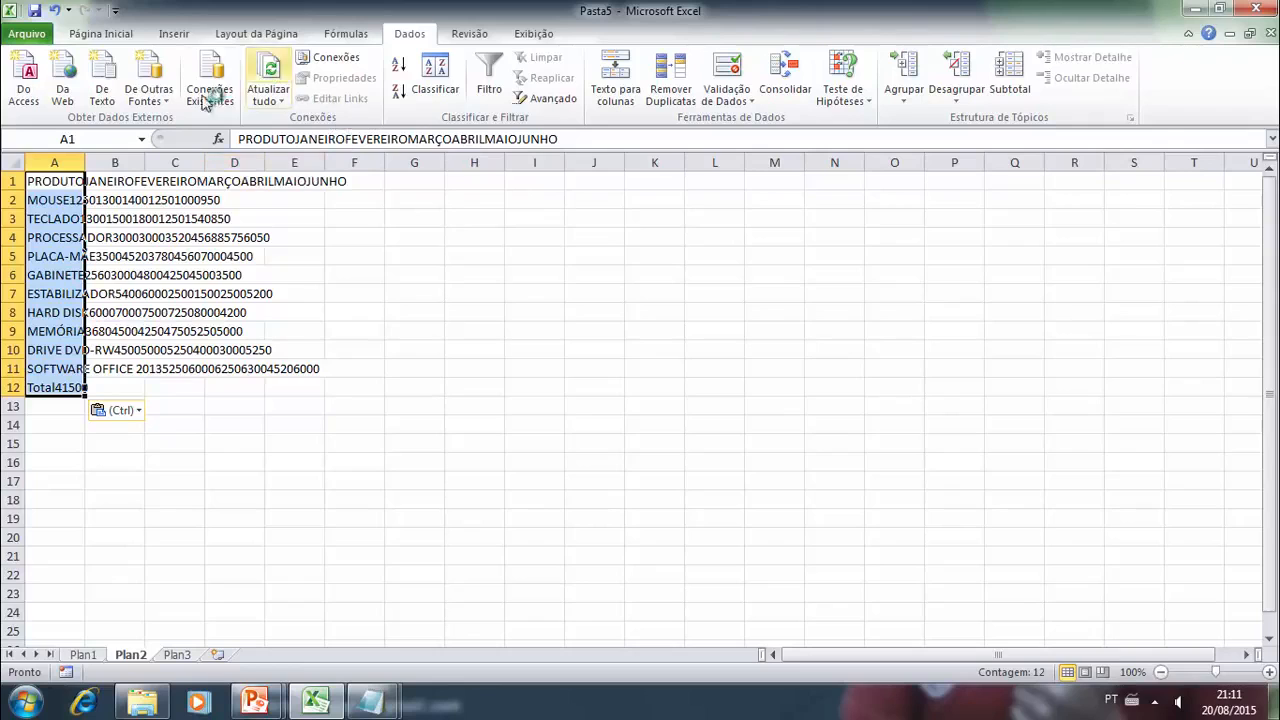
left_click(622, 85)
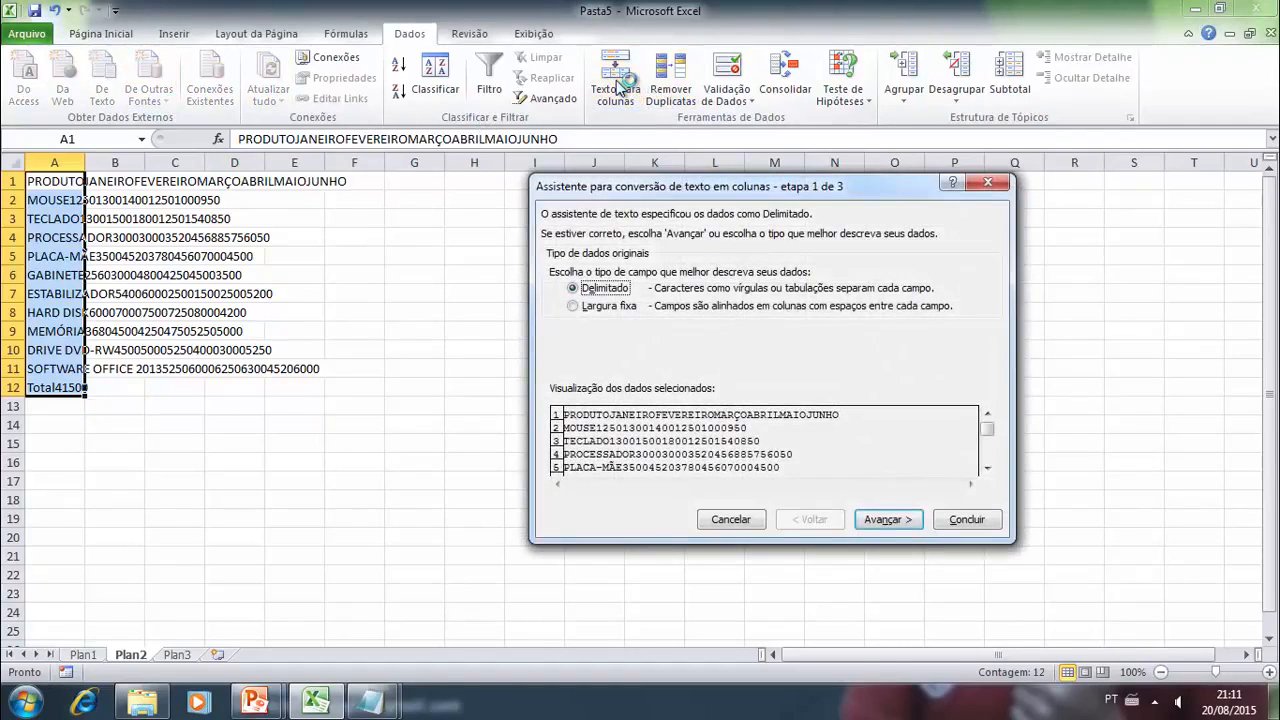
left_click(886, 520)
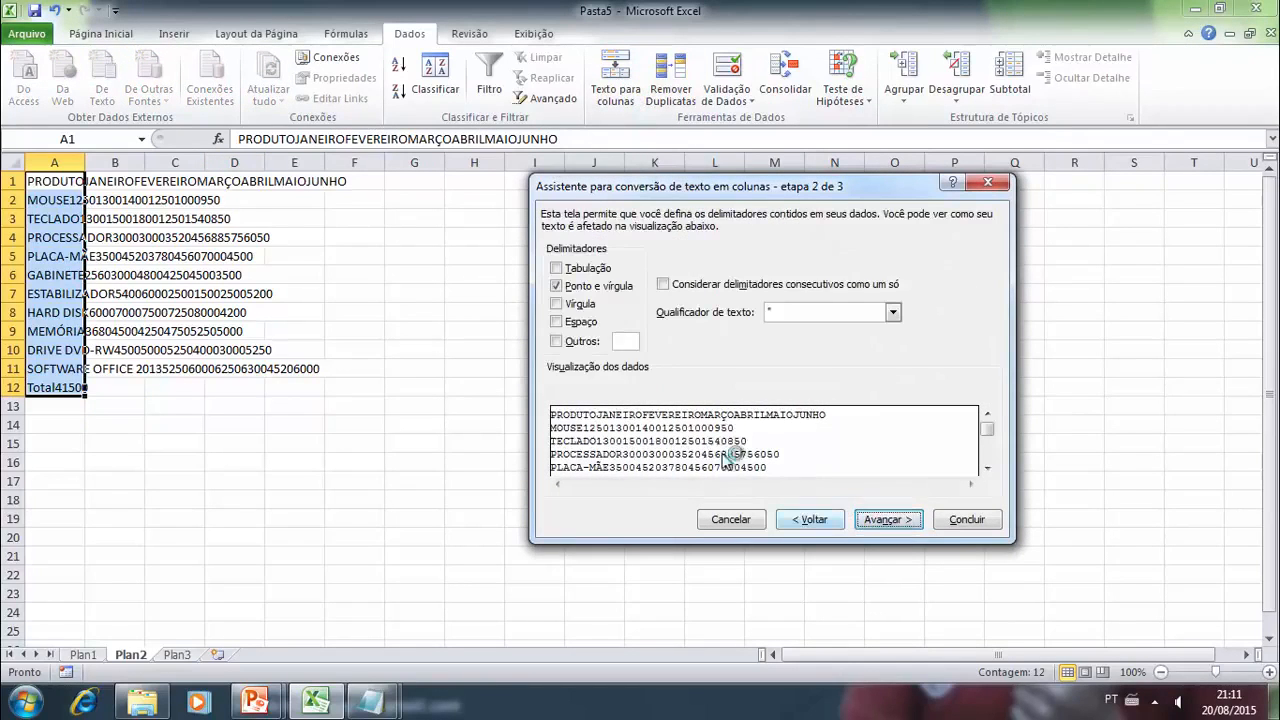
left_click(558, 268)
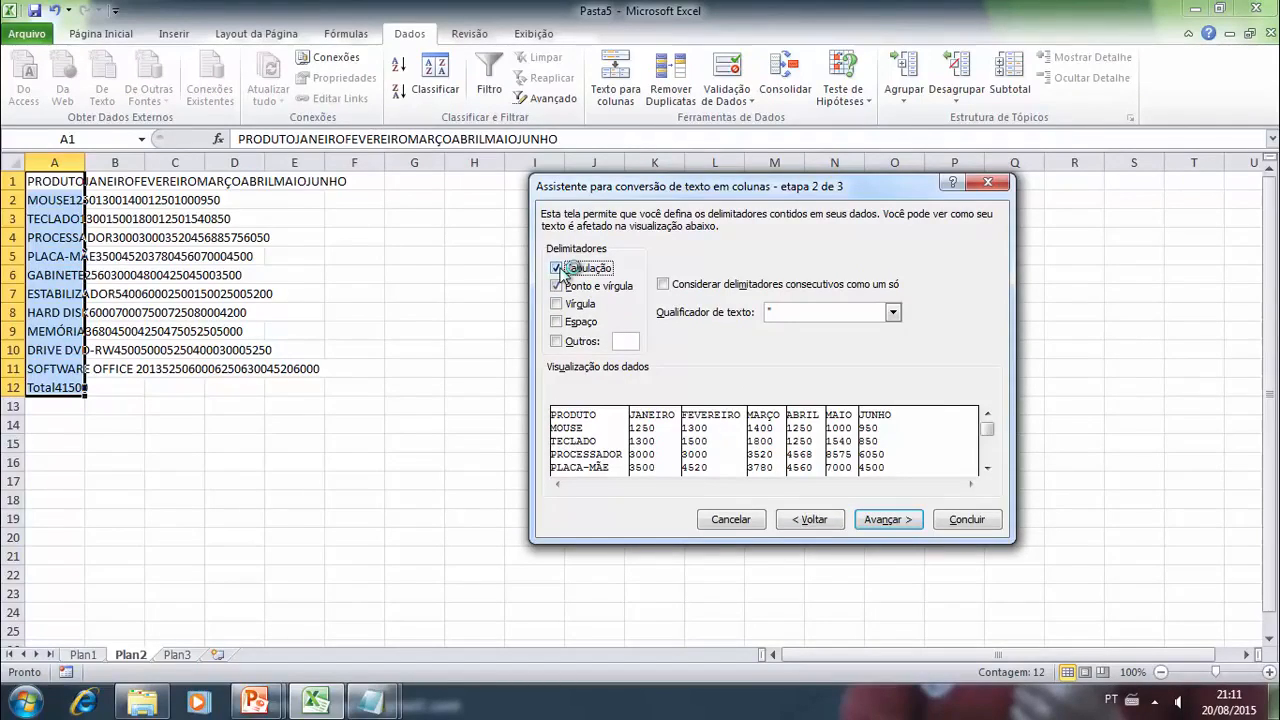
left_click(558, 286)
left_click(886, 522)
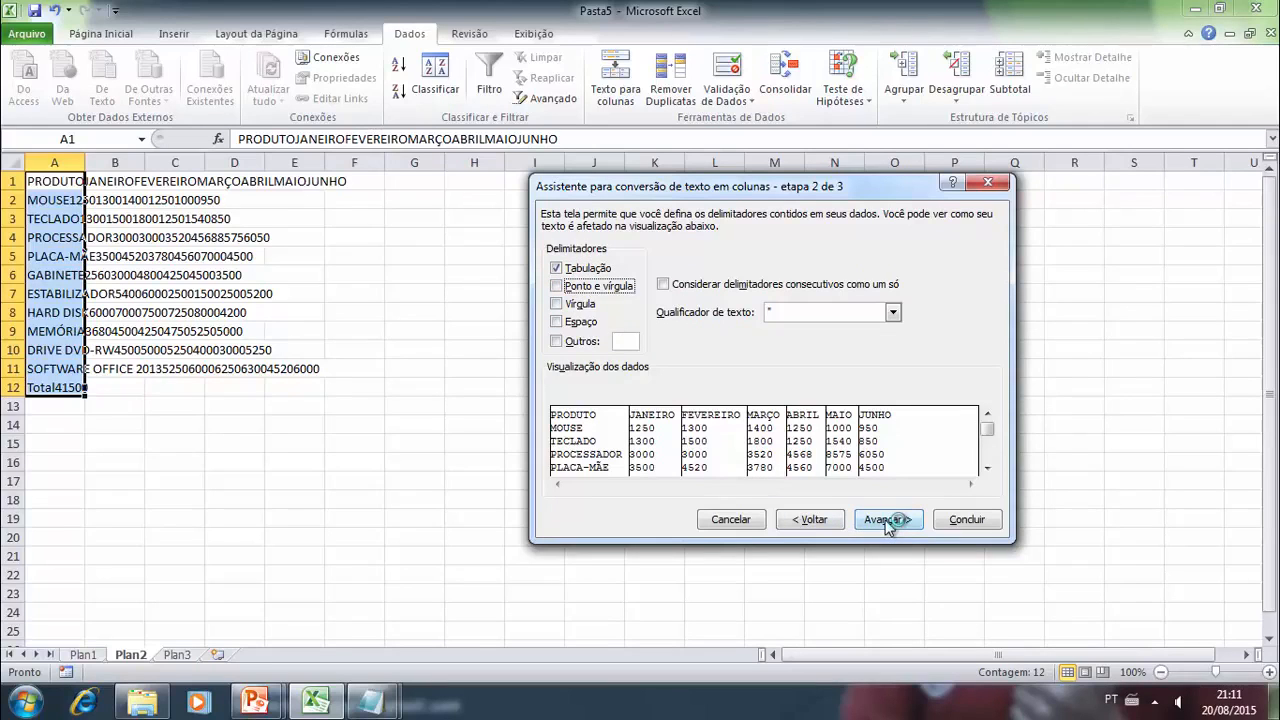
left_click(966, 521)
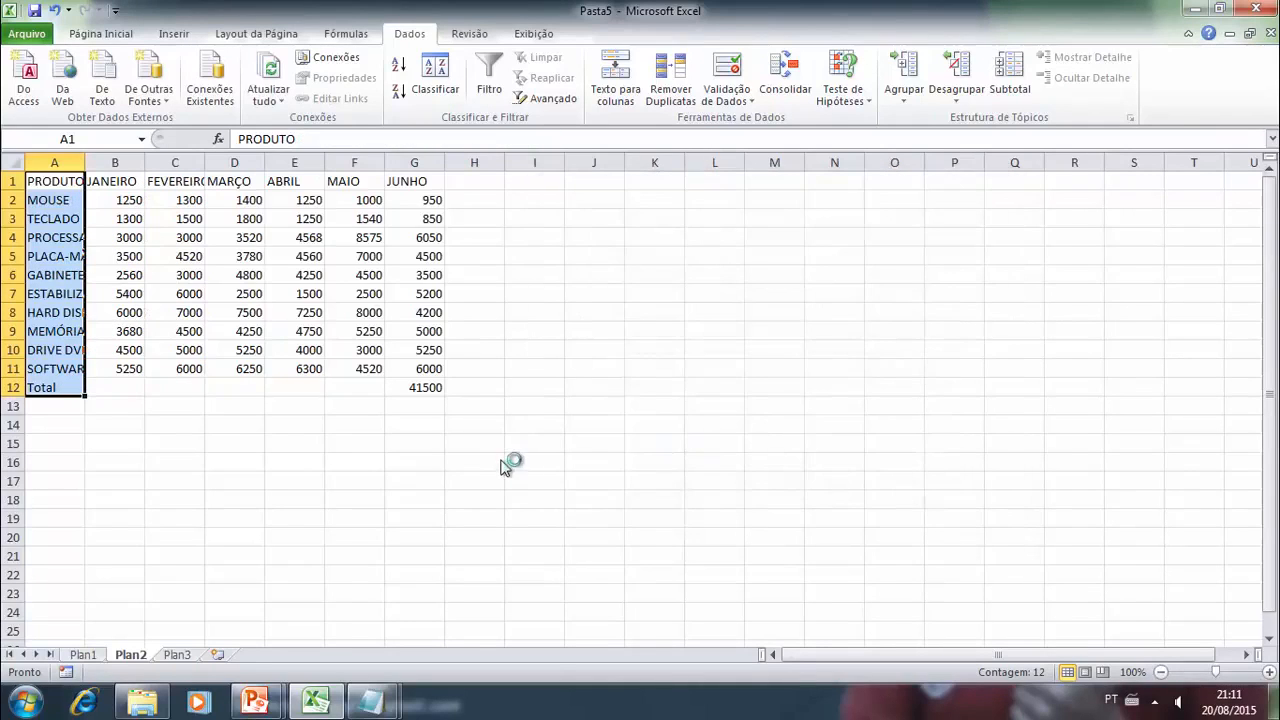
left_click(182, 446)
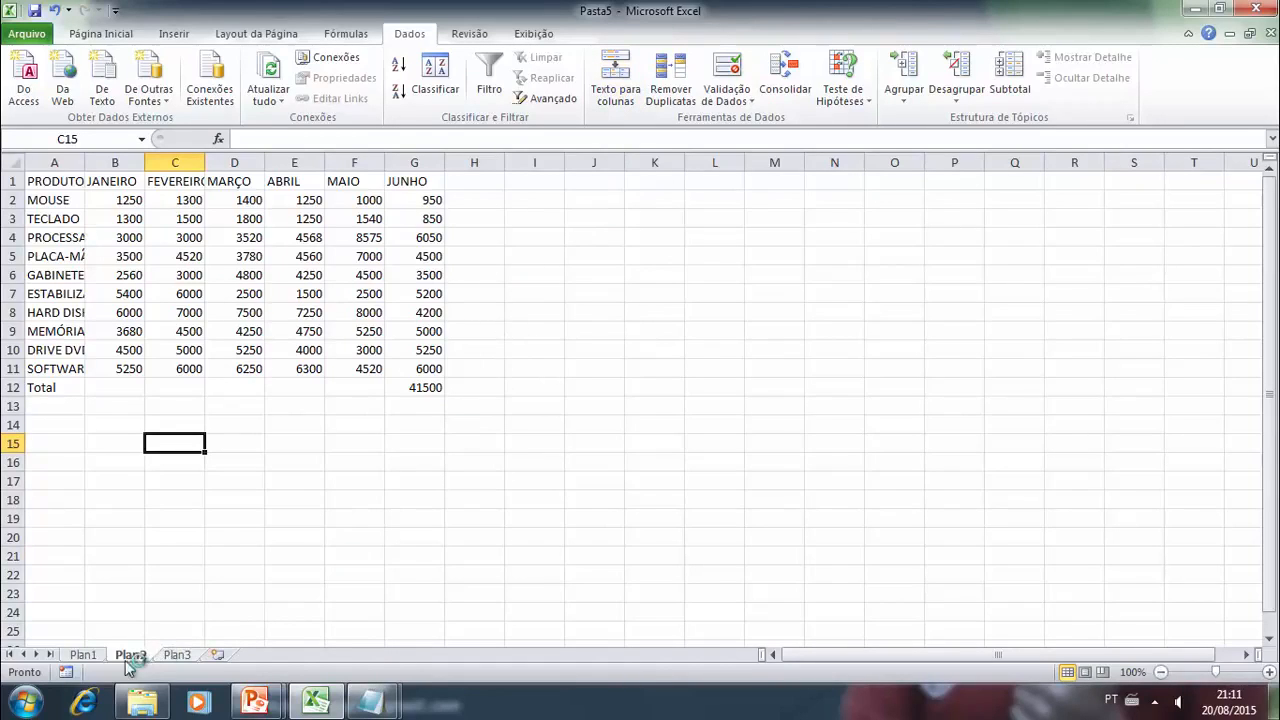
- Convert the data range A1:E85 on sheet Plan1 into a table, using its first row as headers
left_click(85, 656)
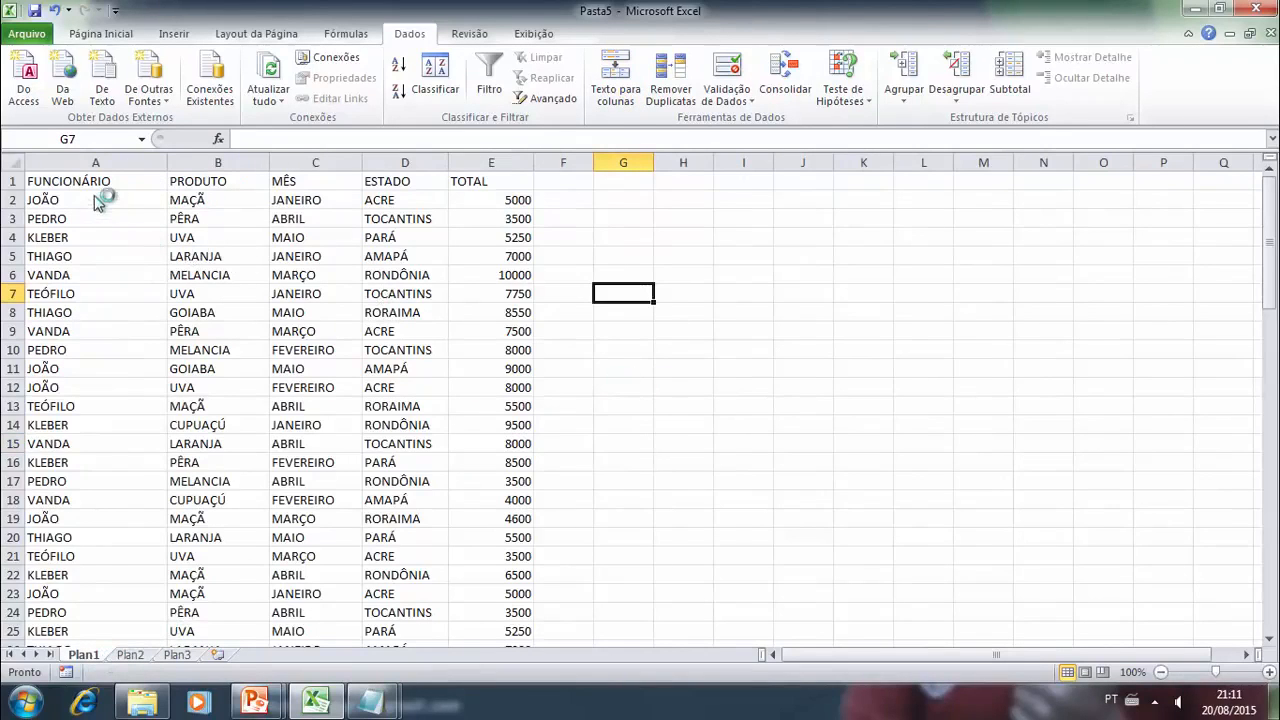
key("ctrl+Home")
left_click_drag(183, 205, 497, 717)
mouse_move(466, 601)
left_mouse_down()
mouse_move(459, 566)
mouse_move(455, 588)
left_mouse_up()
scroll(391, 418, "up", 7)
scroll(393, 421, "up", 14)
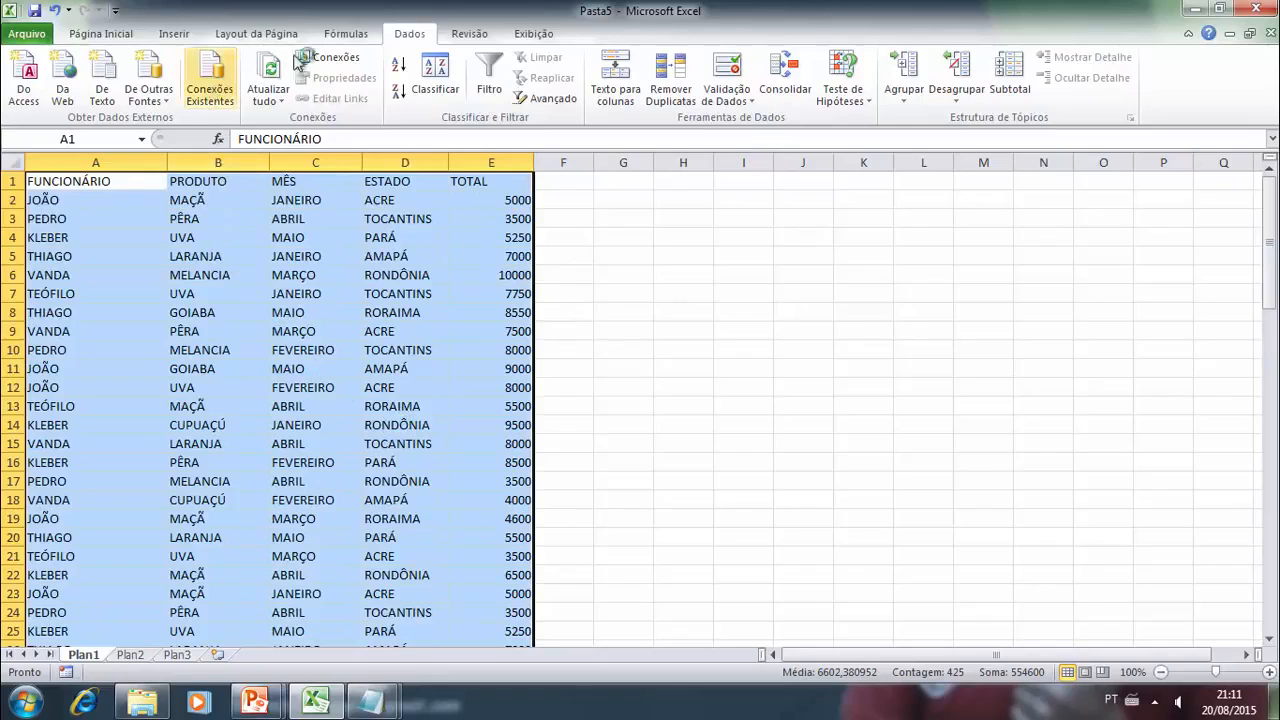
left_click(268, 34)
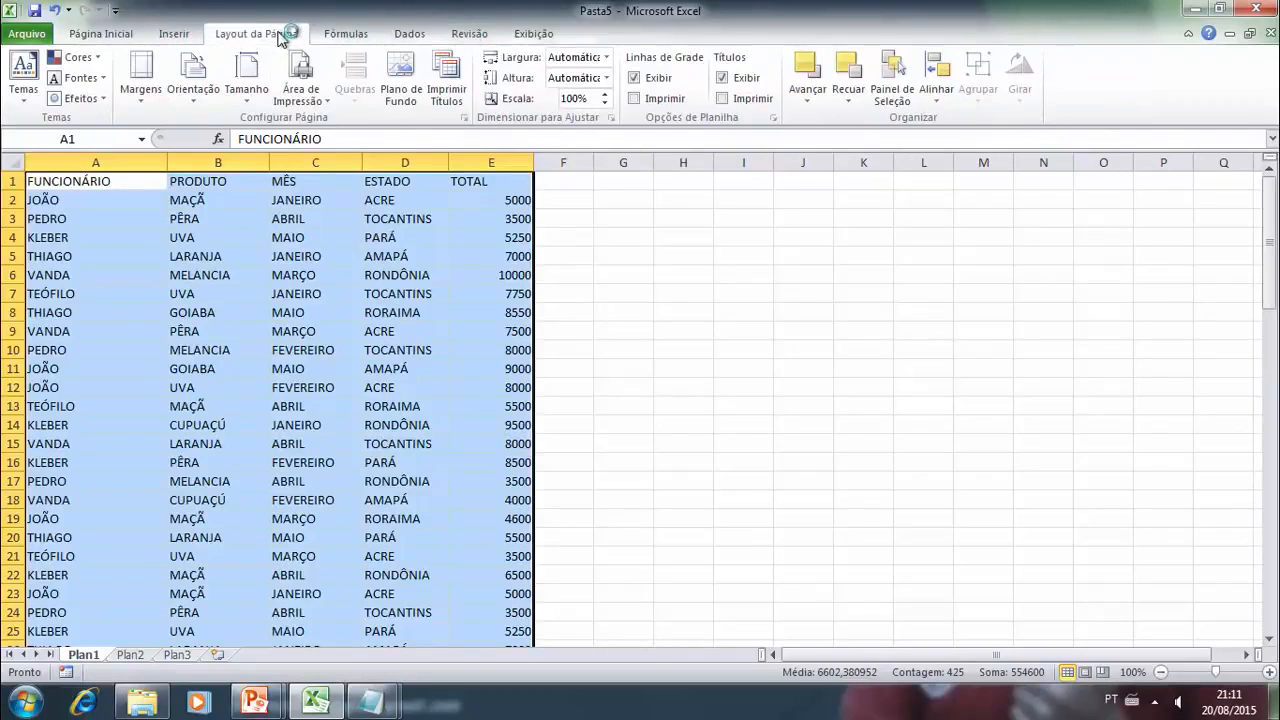
left_click(346, 33)
left_click(410, 33)
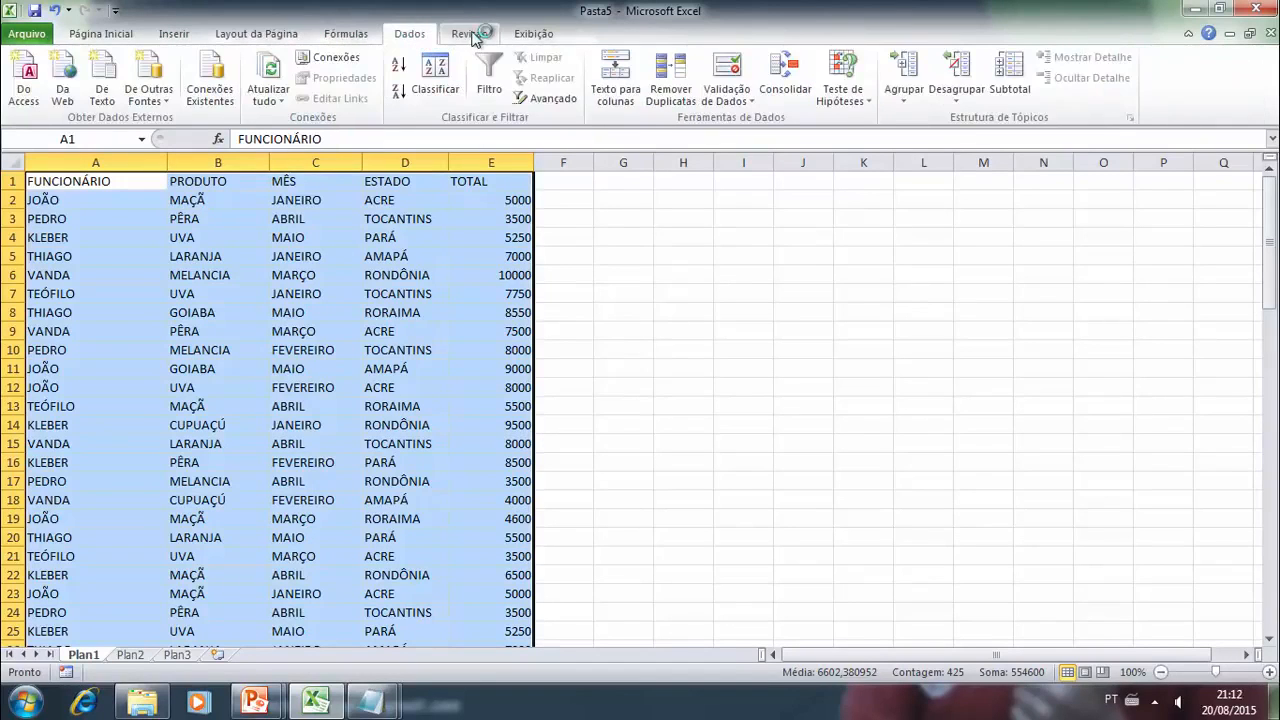
left_click(470, 34)
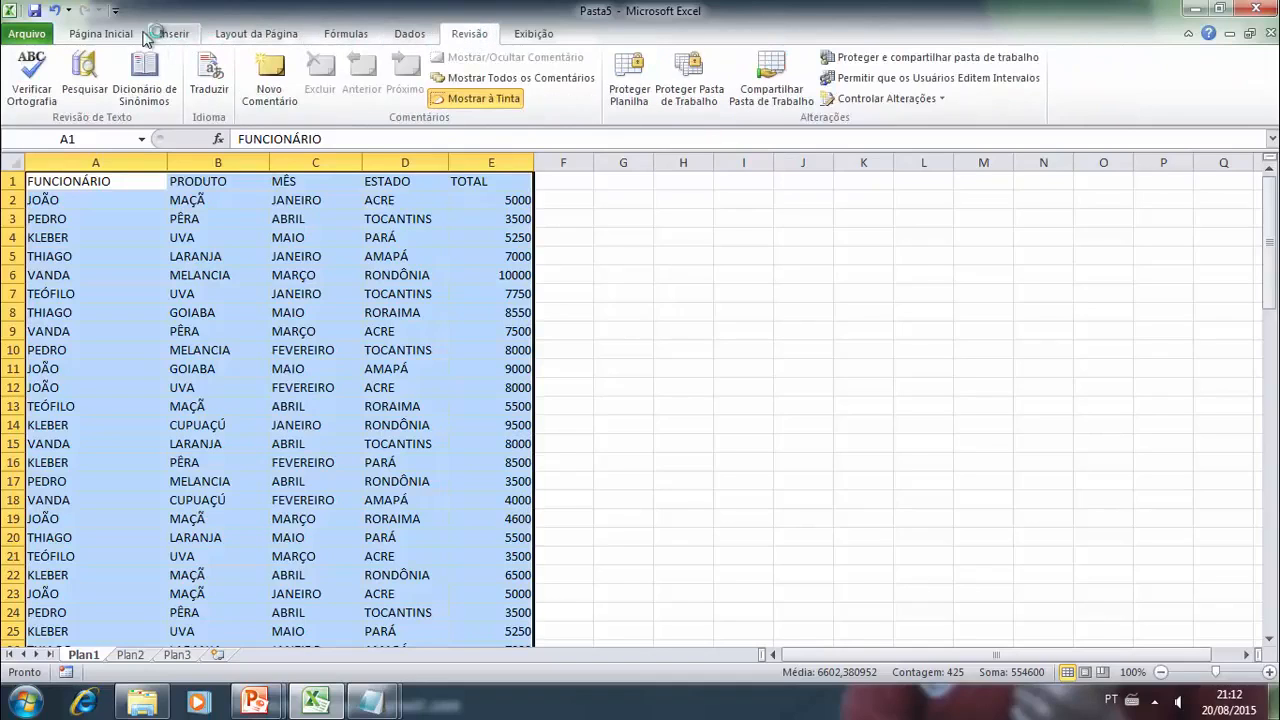
left_click(100, 34)
left_click(176, 35)
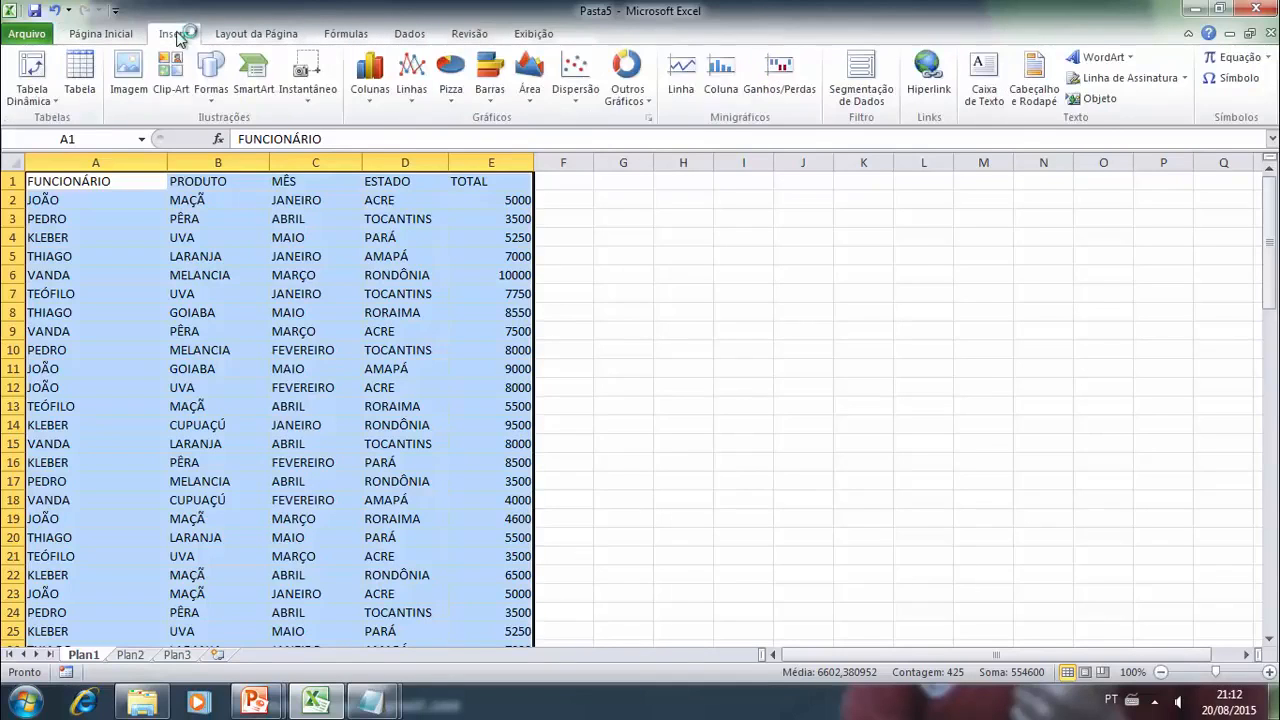
left_click(84, 87)
left_click(757, 410)
left_click(612, 275)
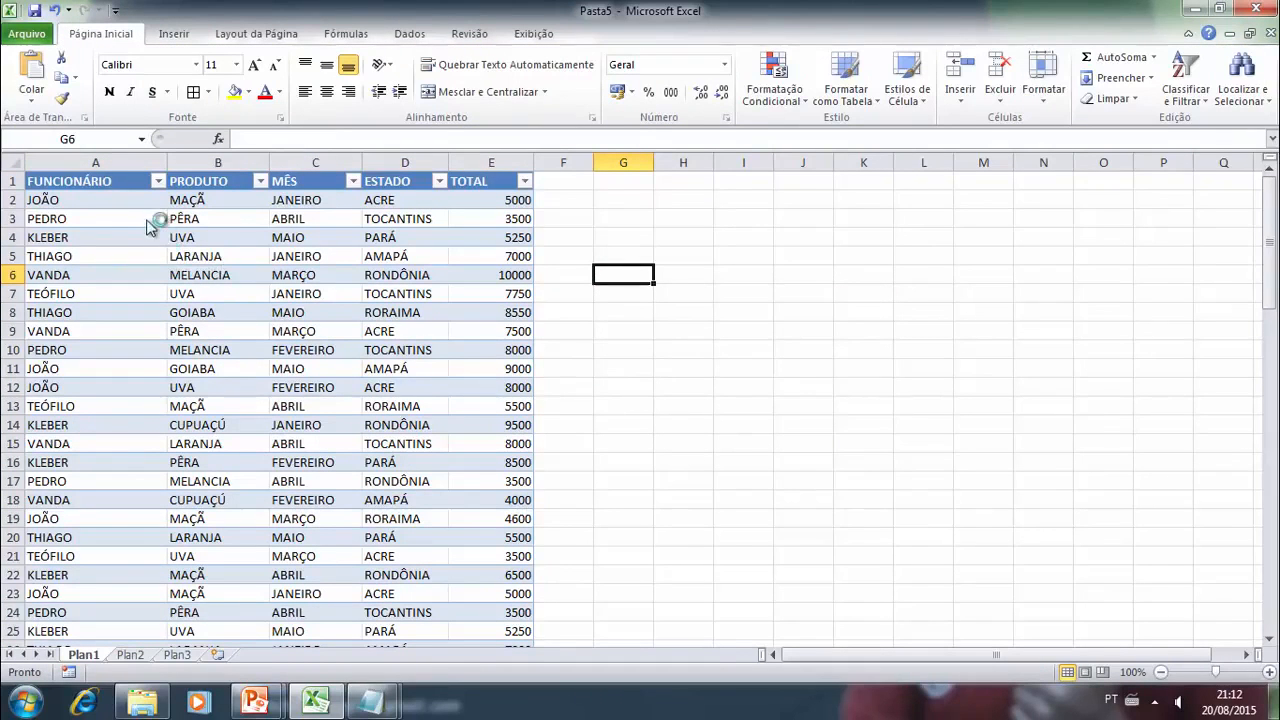
left_click_drag(130, 186, 520, 495)
scroll(556, 358, "up", 15)
scroll(556, 358, "up", 5)
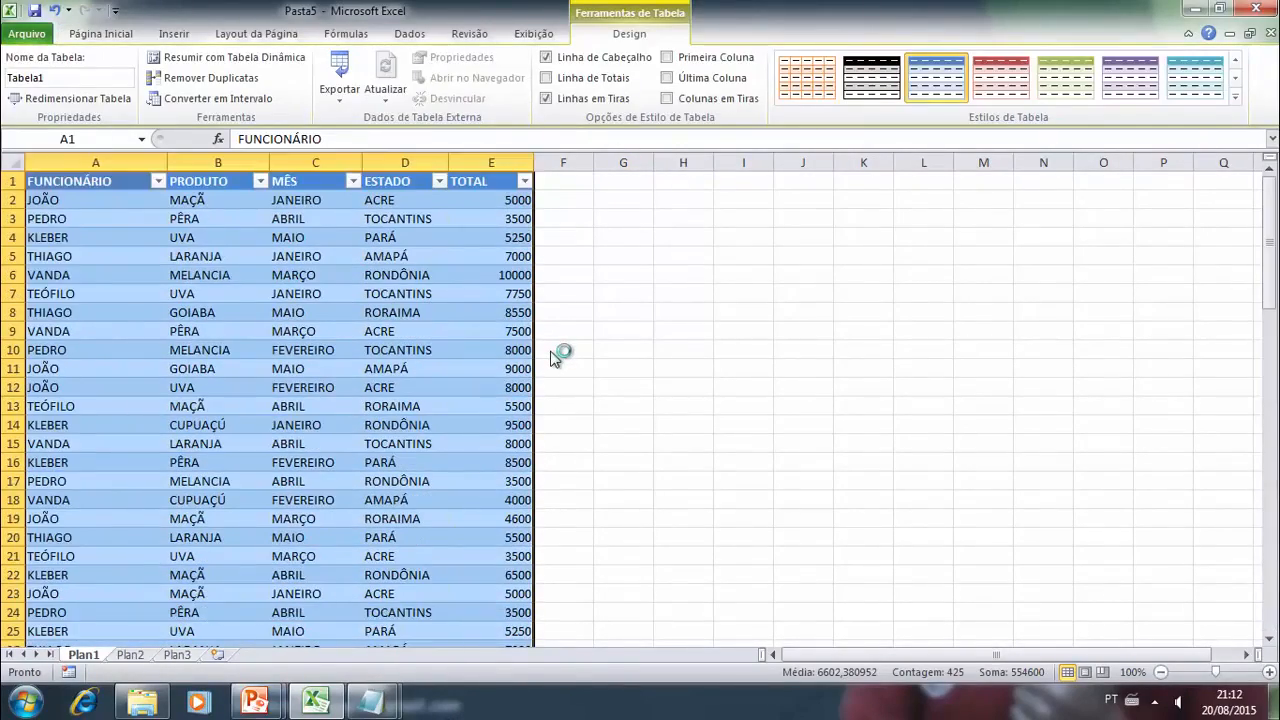
left_click(409, 34)
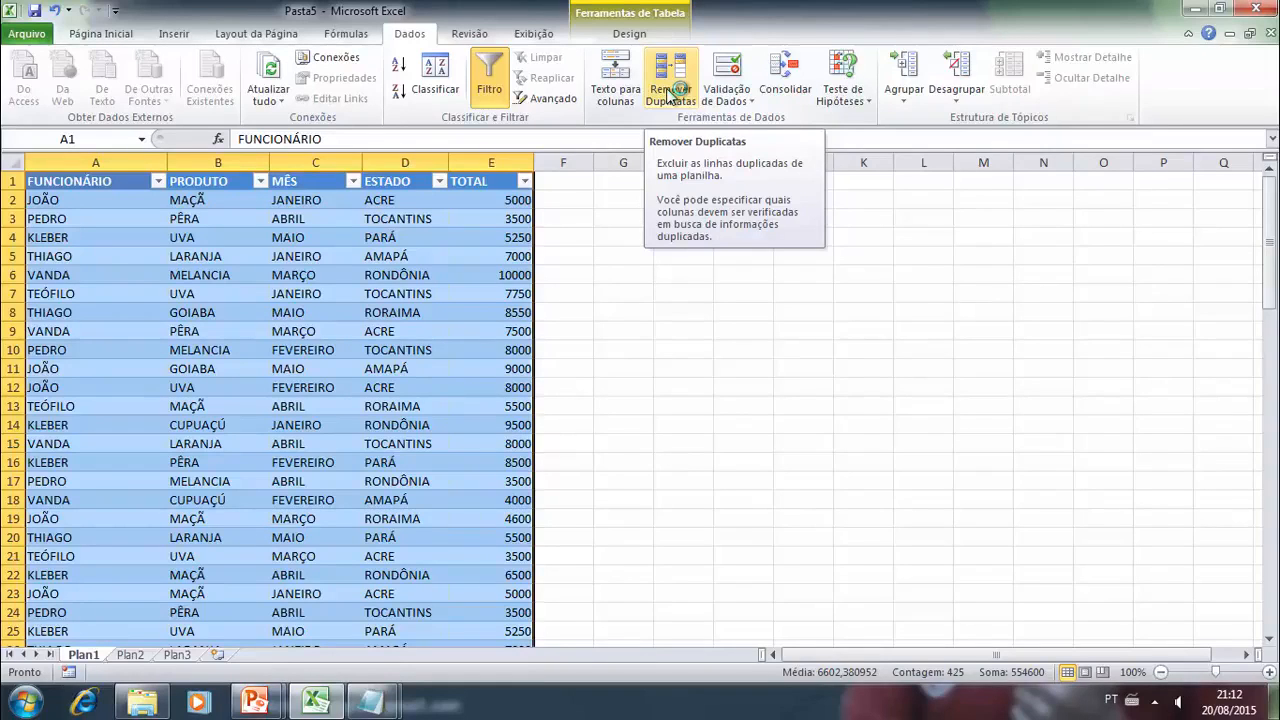
left_click(705, 465)
- Apply the R$ accounting number format to the values of the TOTAL column, E2:E85
left_click_drag(497, 203, 546, 633)
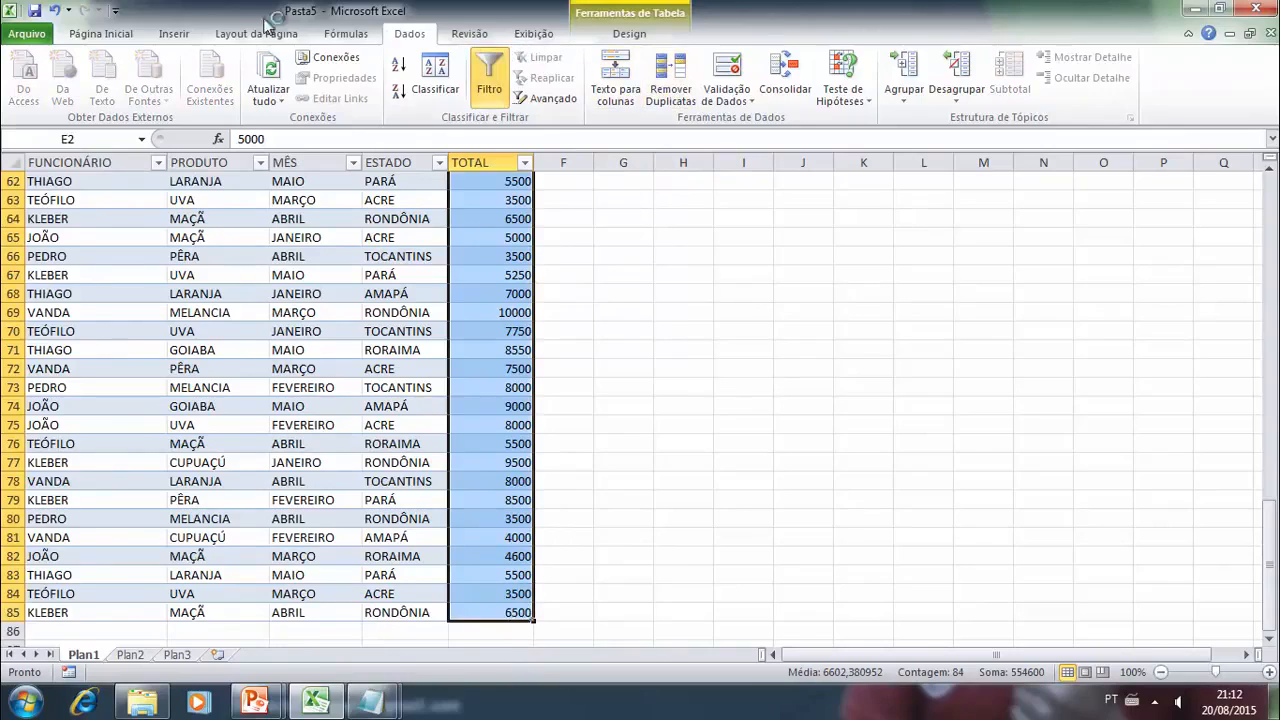
left_click(100, 33)
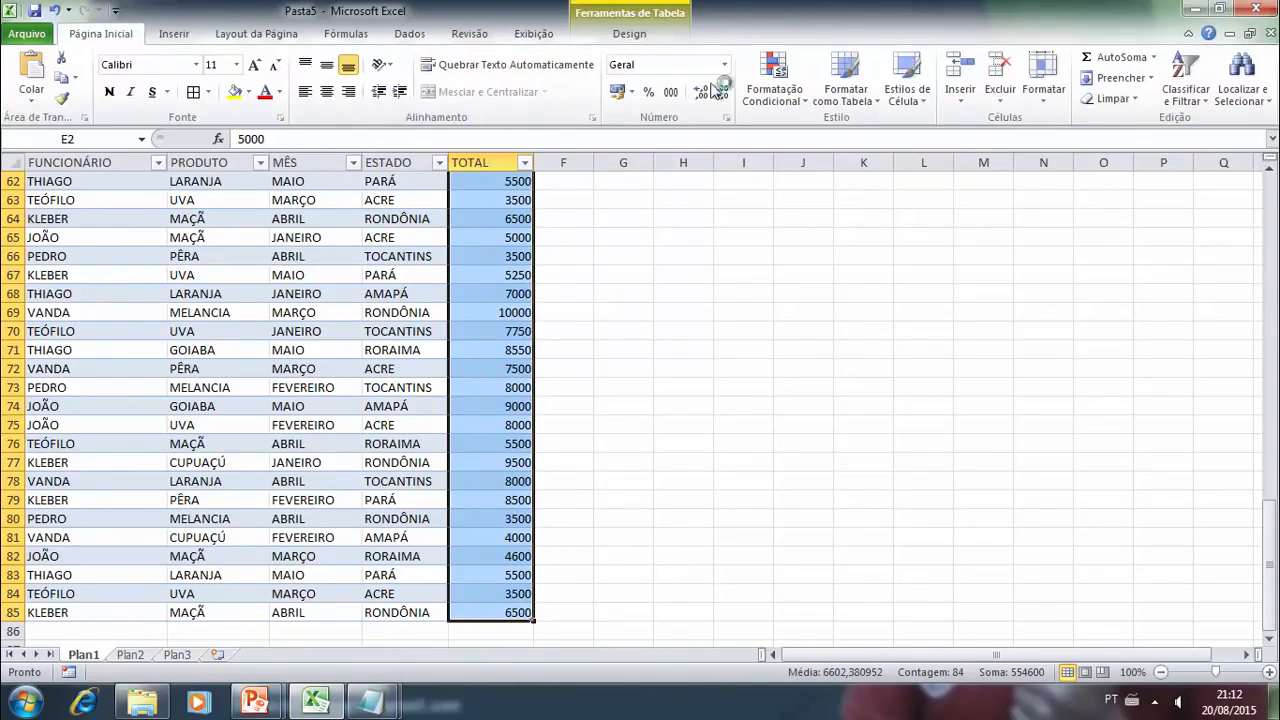
left_click(617, 91)
left_click(305, 315)
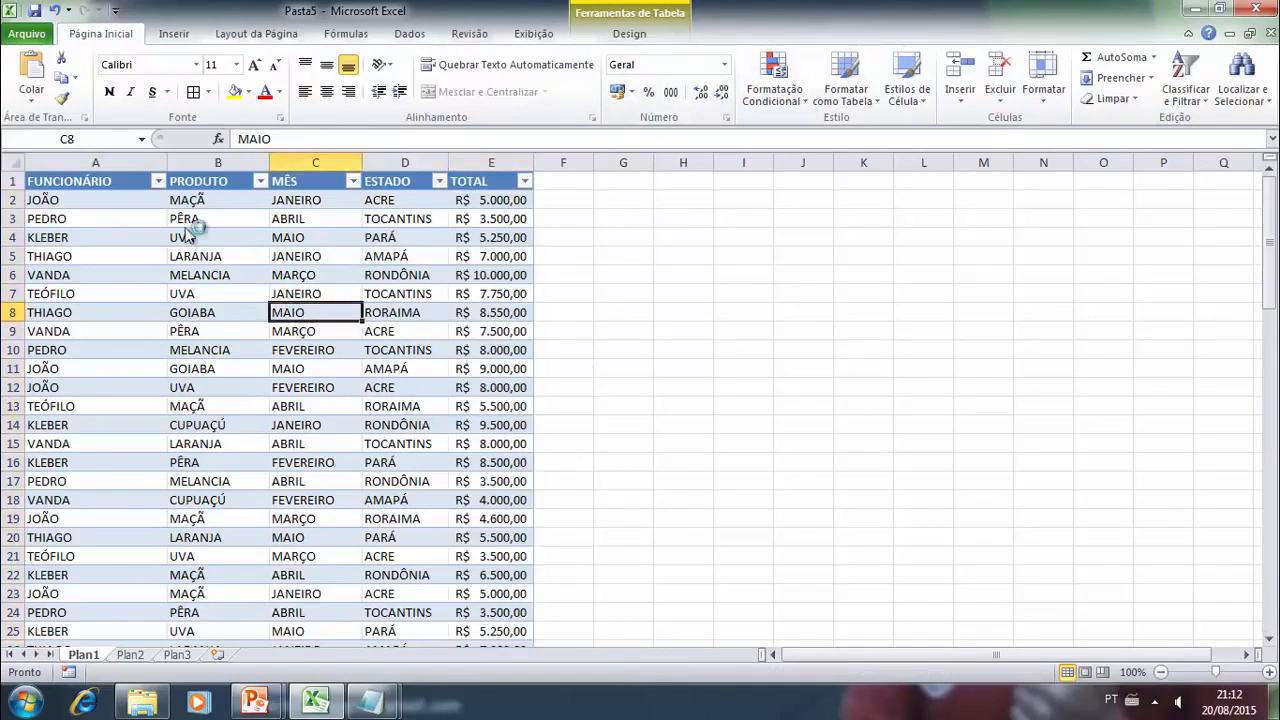
- Select Tabela1 by its name and remove its duplicate rows, comparing all five columns with headers included
left_click(141, 139)
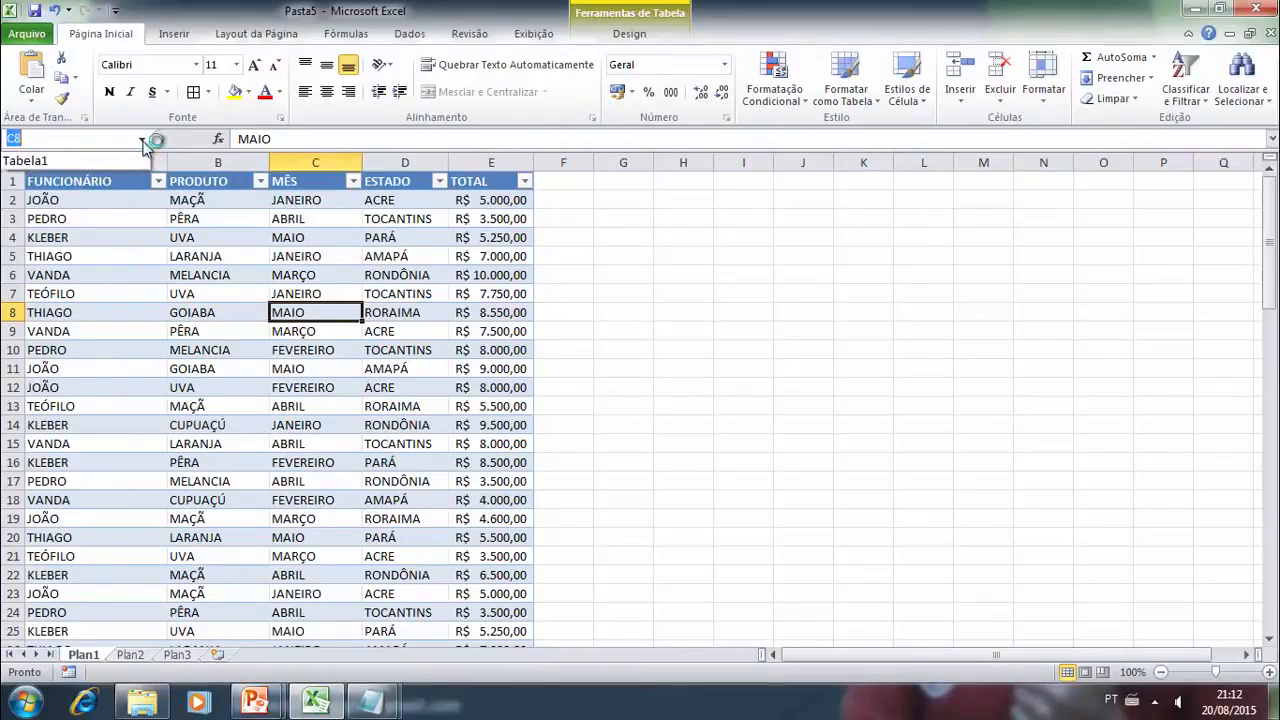
left_click(85, 157)
scroll(567, 444, "up", 1)
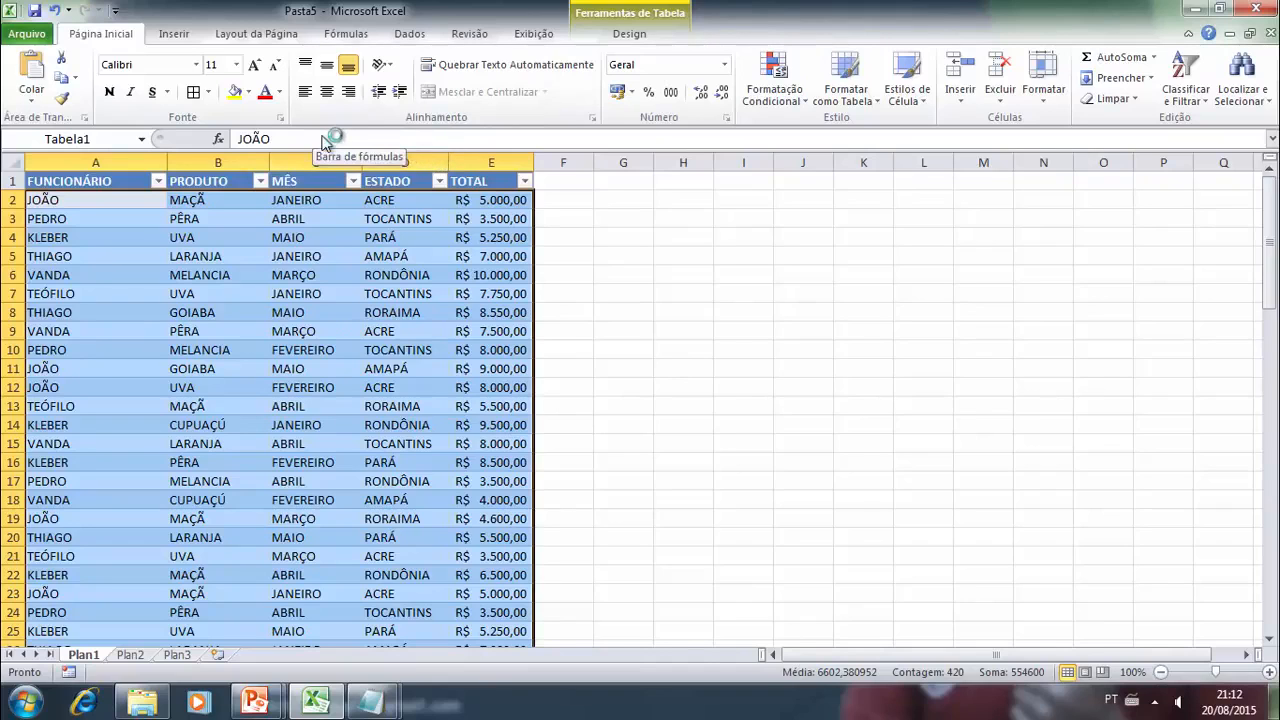
left_click(410, 33)
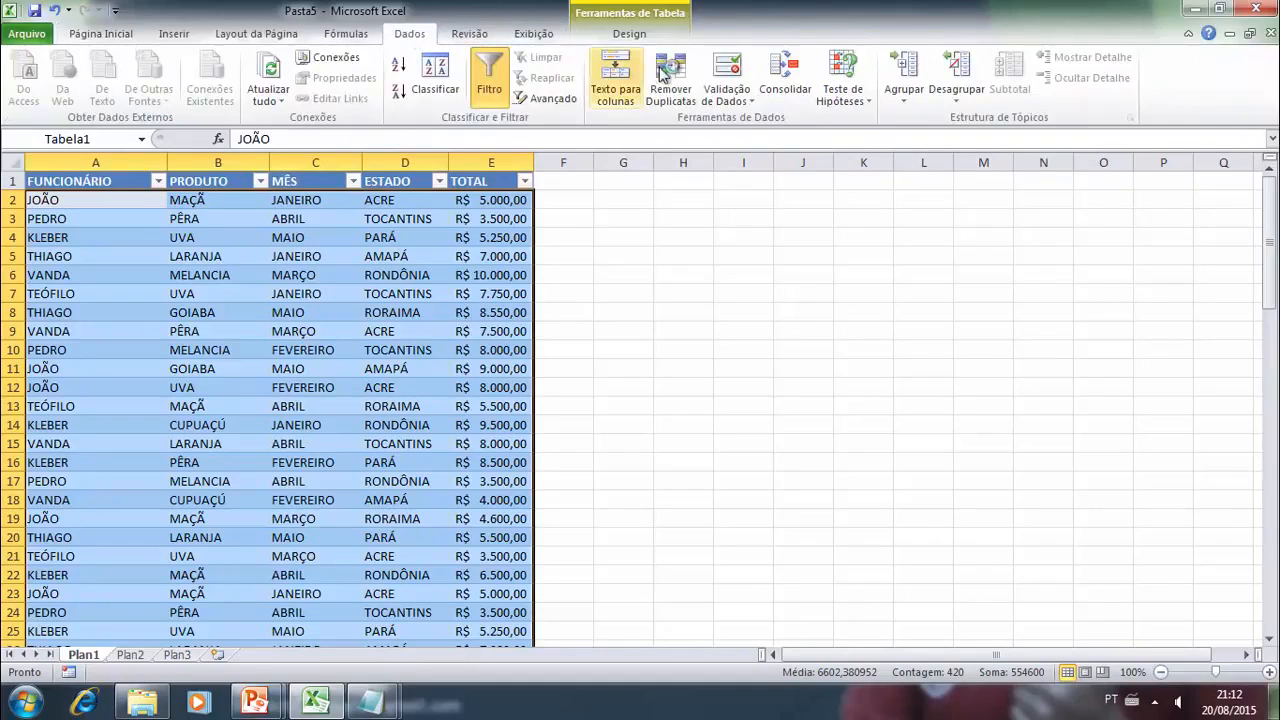
left_click(667, 86)
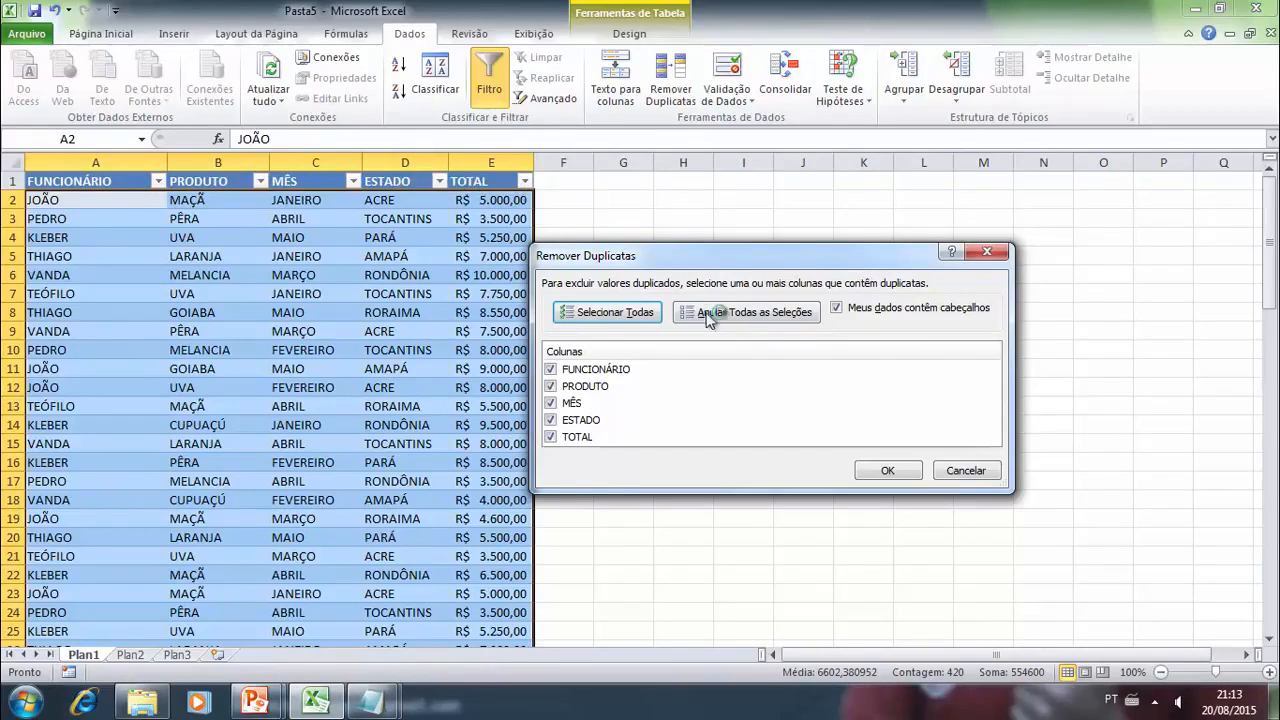
left_click(886, 471)
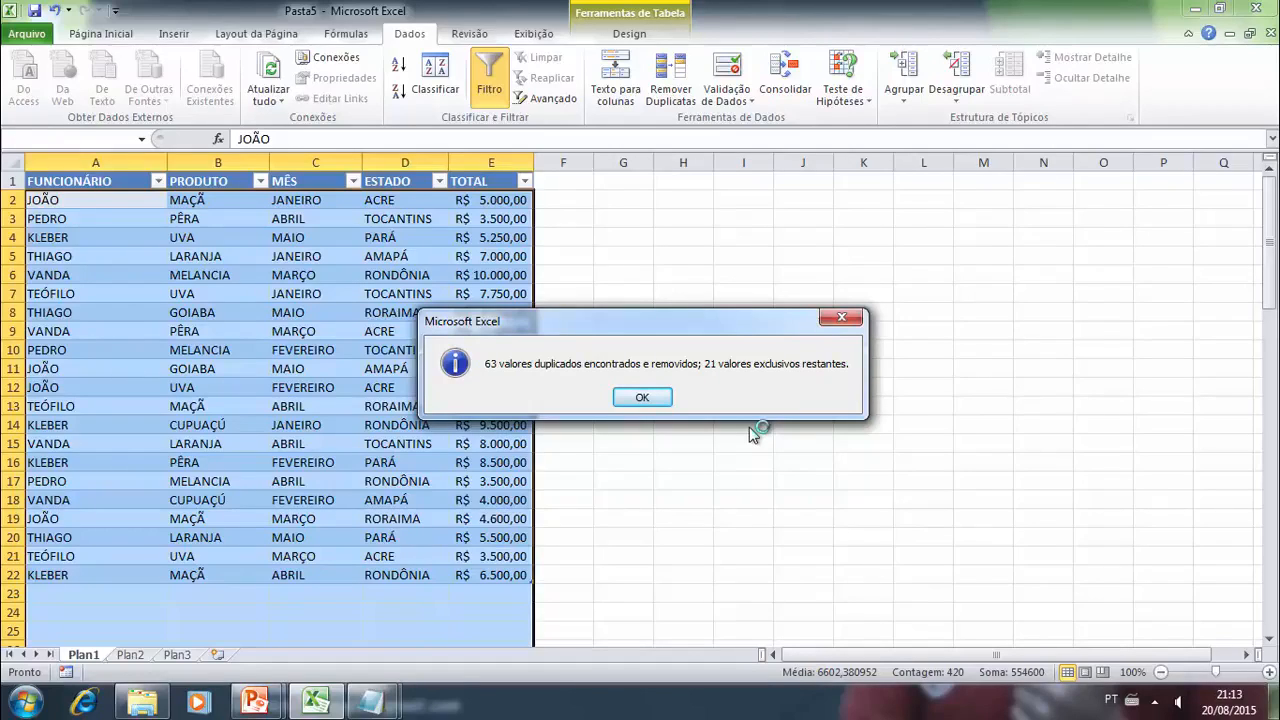
left_click(634, 400)
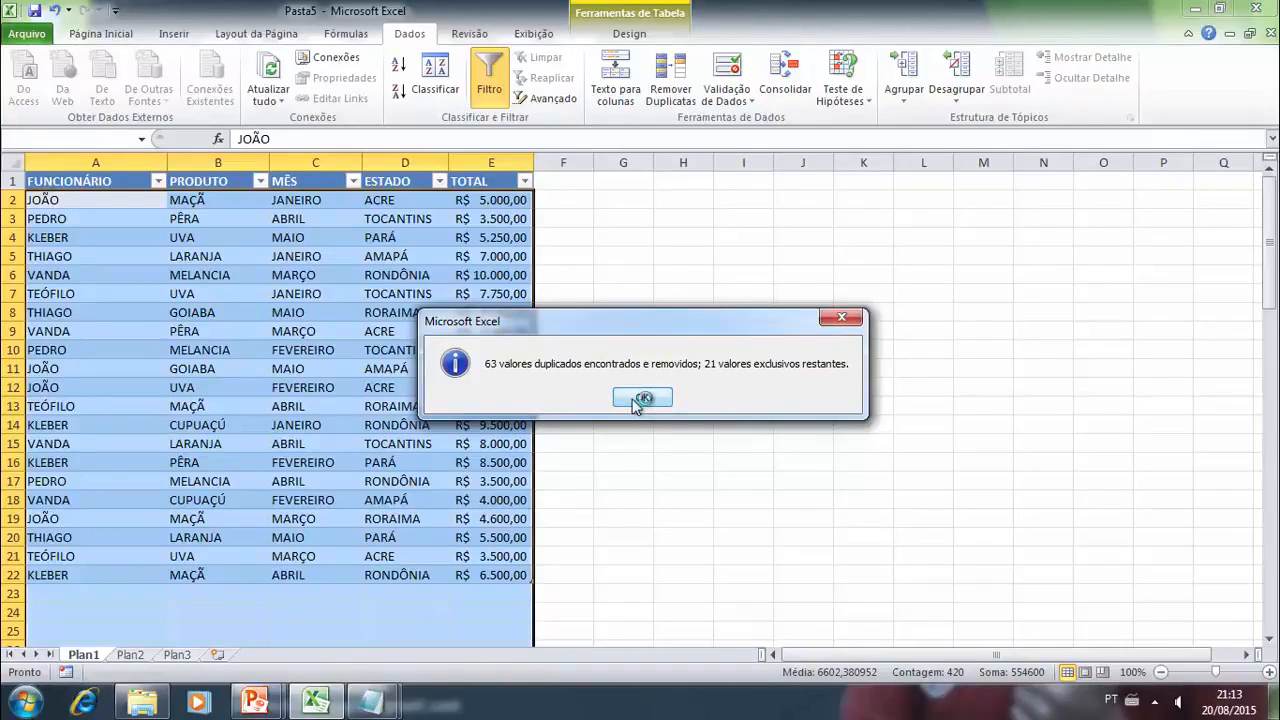
- Look through the table on Plan1 to check which rows remain after removing duplicates
left_click(631, 445)
scroll(625, 460, "down", 4)
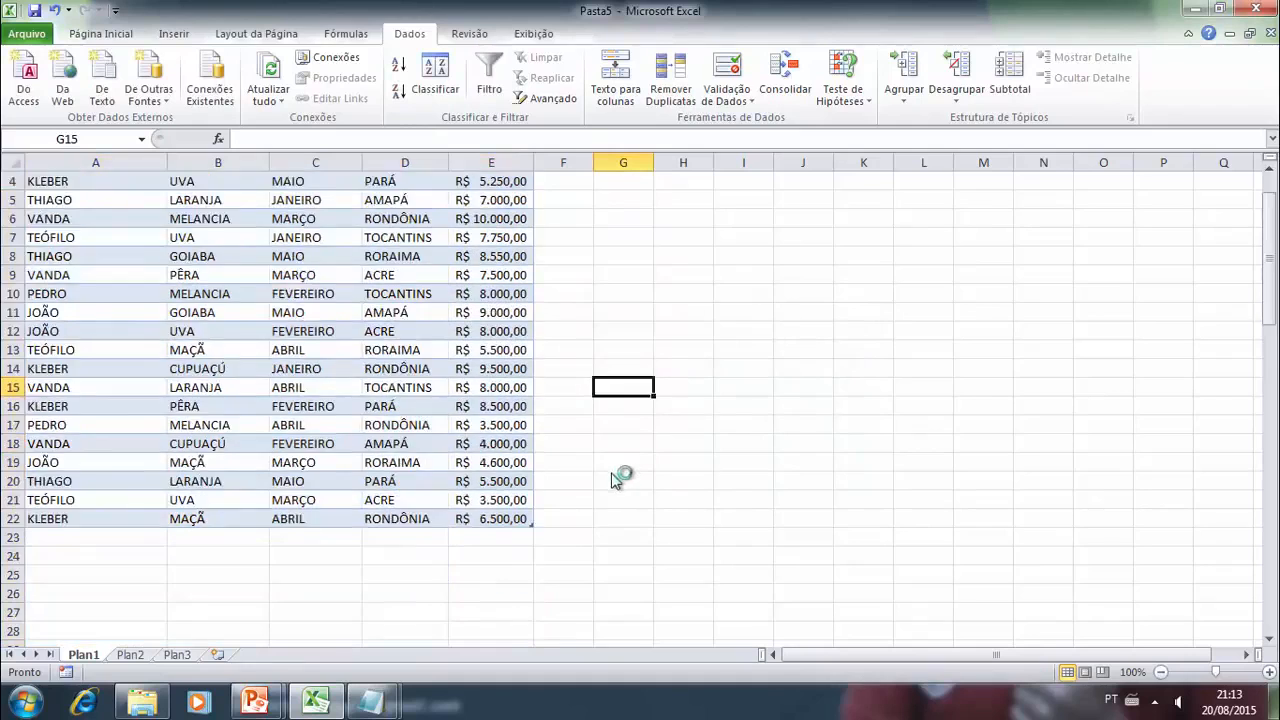
scroll(510, 400, "up", 4)
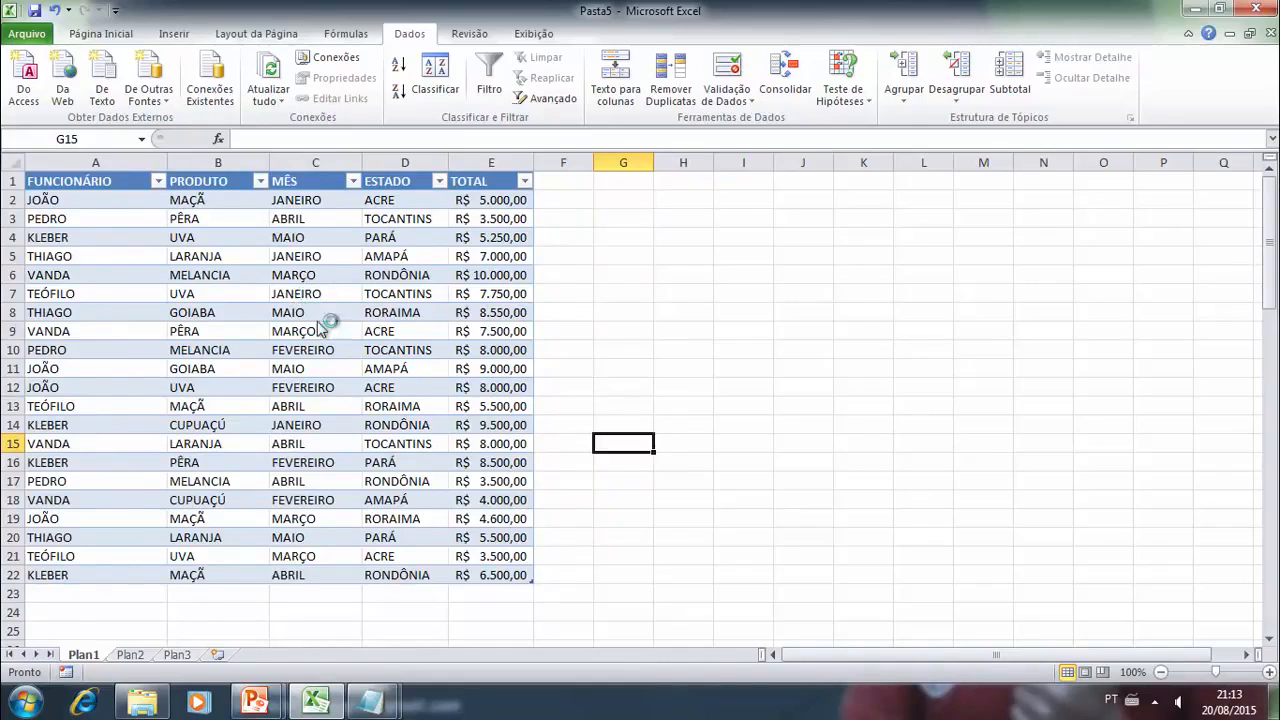
left_click(347, 391)
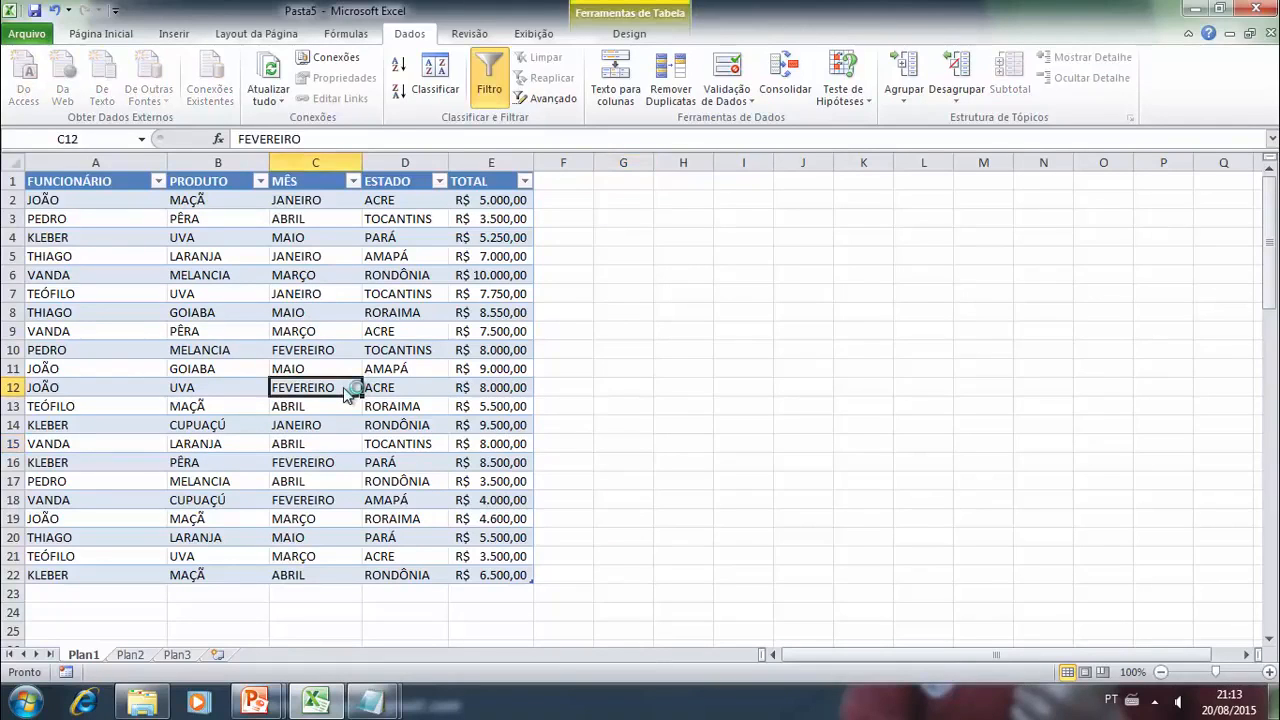
left_click(143, 313)
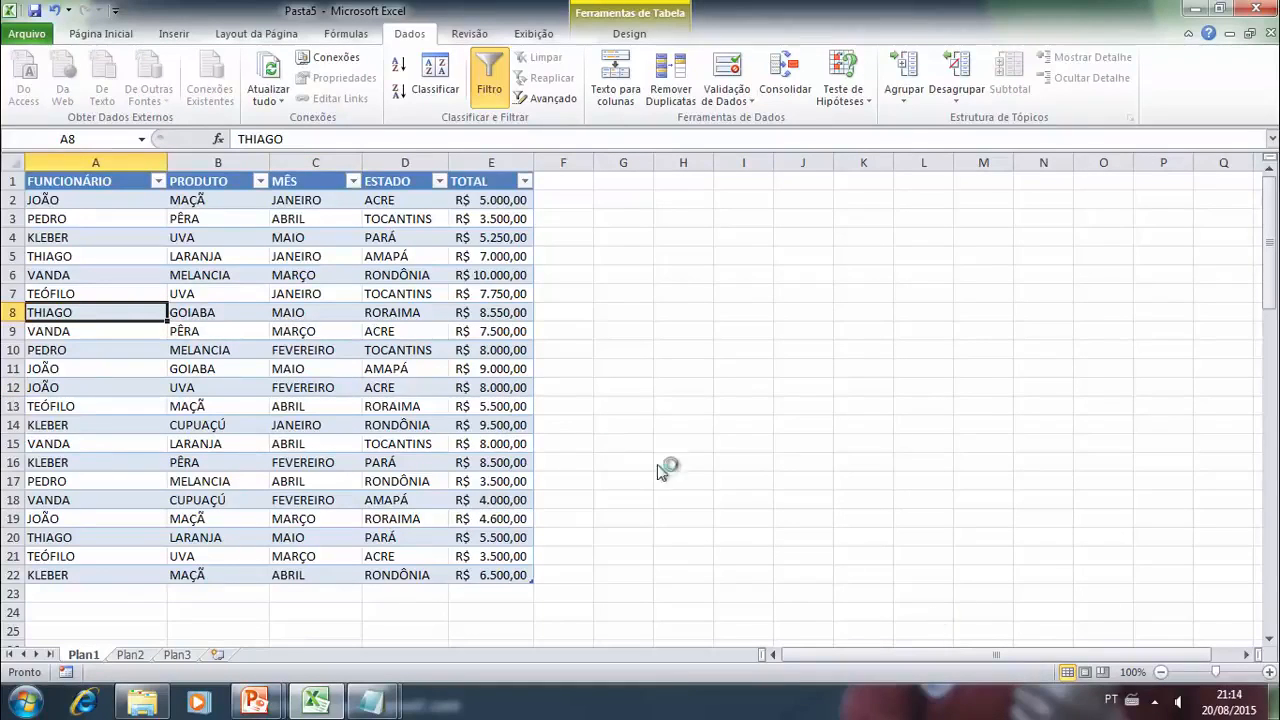
left_click(569, 318)
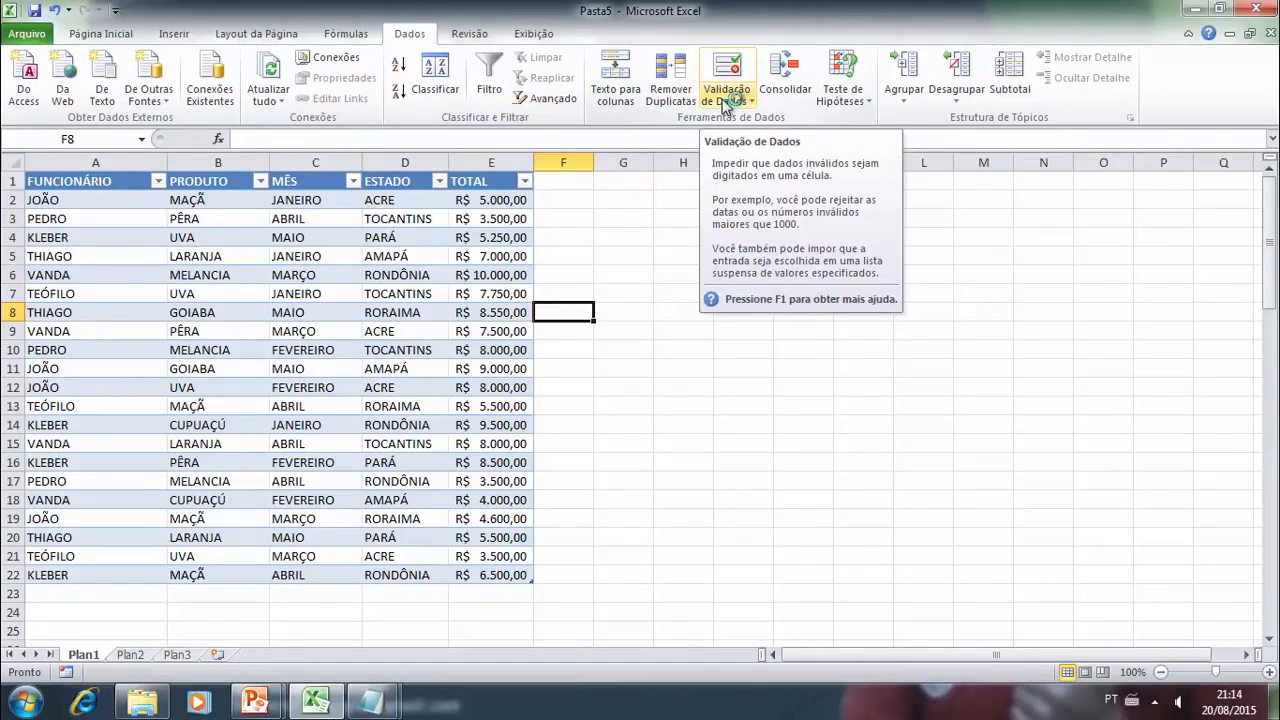
left_click(582, 428)
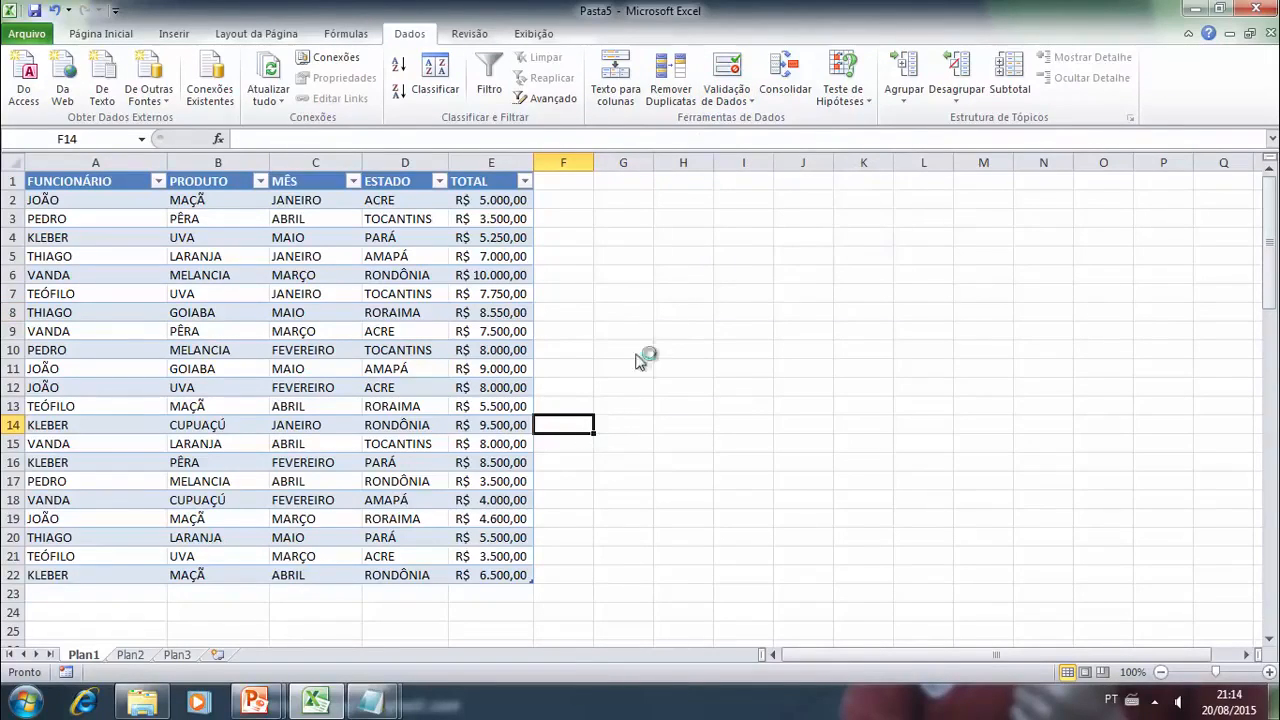
- Open the workbook Aula12.xlsx from the Documentos library
left_click(130, 654)
left_click(182, 655)
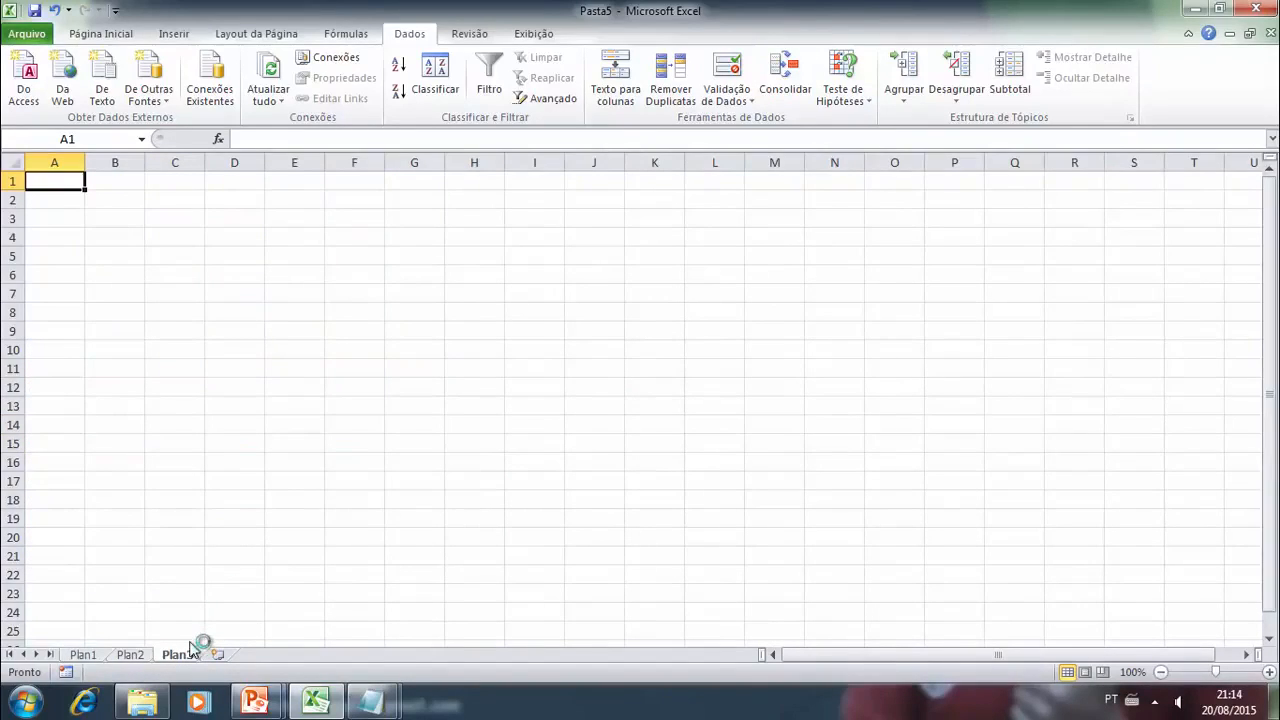
left_click(90, 33)
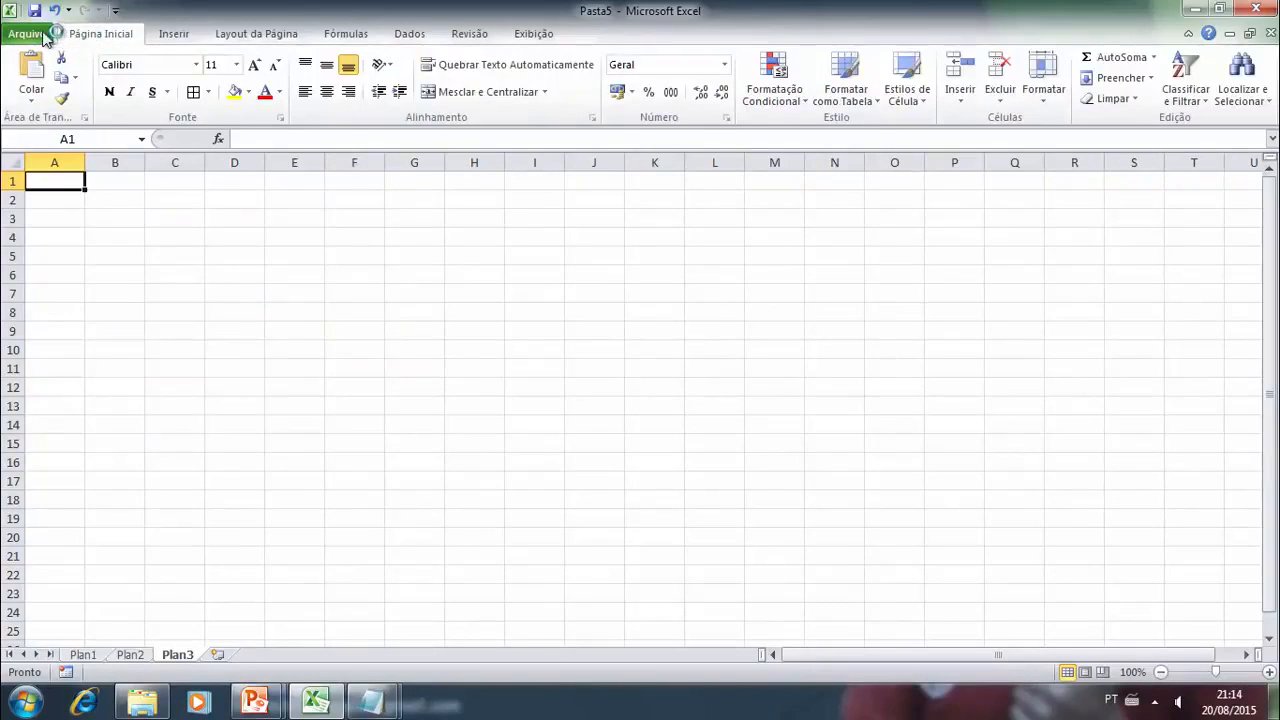
left_click(47, 35)
left_click(55, 116)
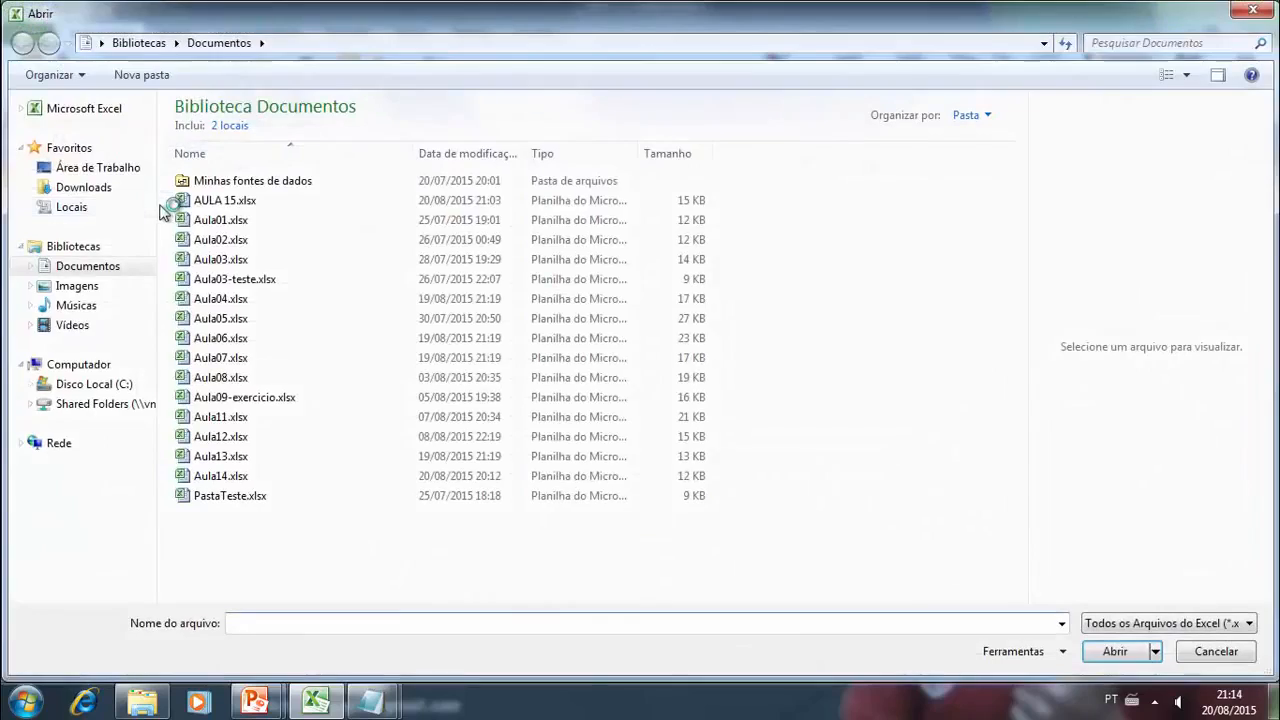
double_click(222, 438)
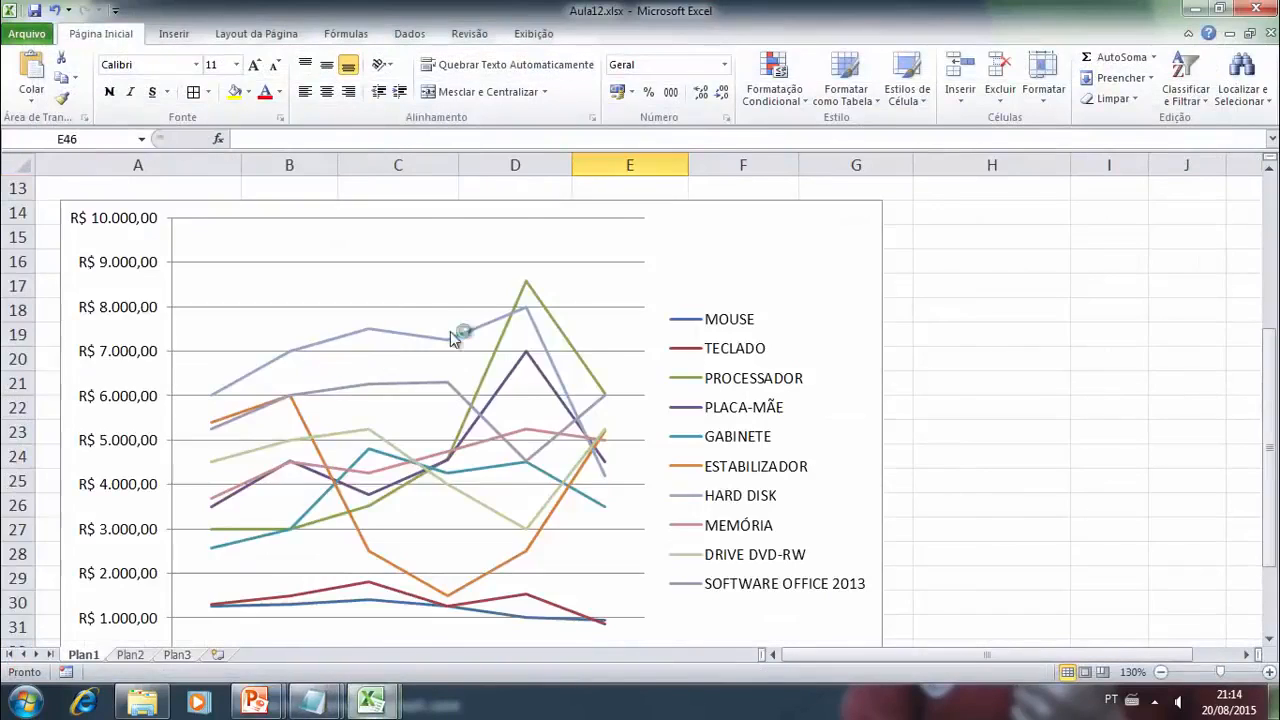
- Close the workbook Aula12.xlsx after checking its product table at the start of the sheet
scroll(854, 353, "up", 4)
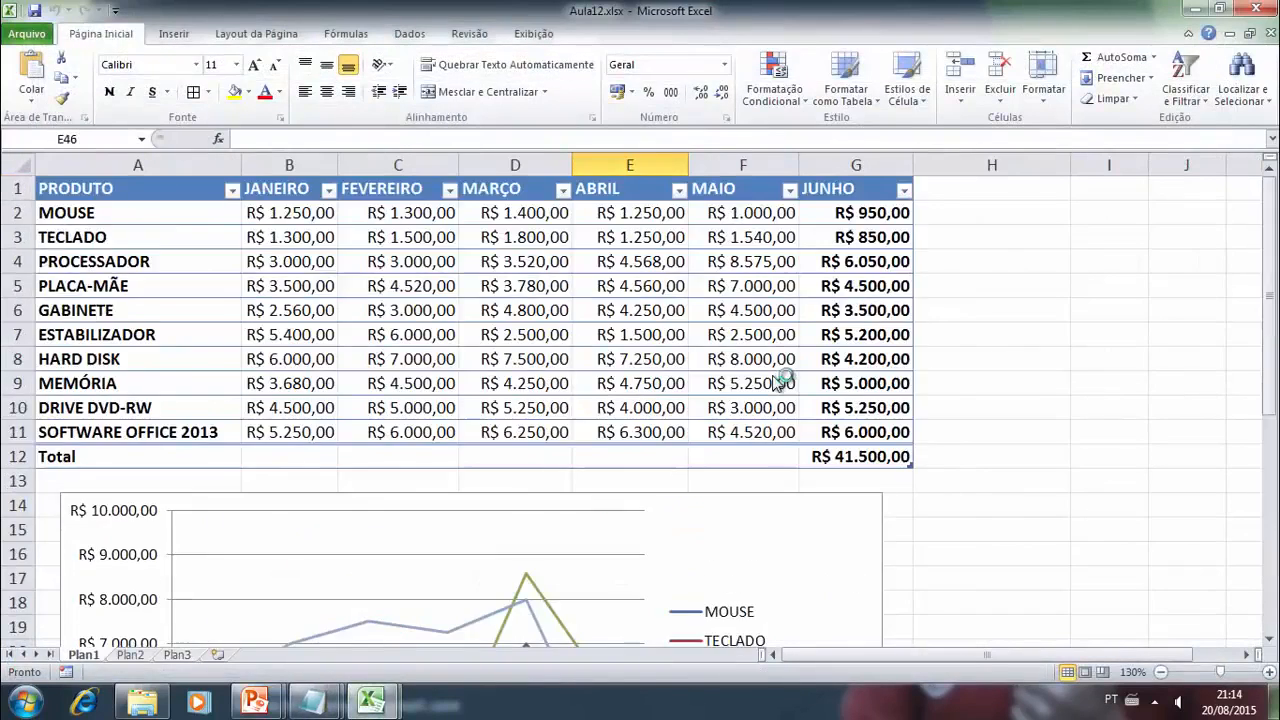
left_click(1270, 33)
left_click(636, 369)
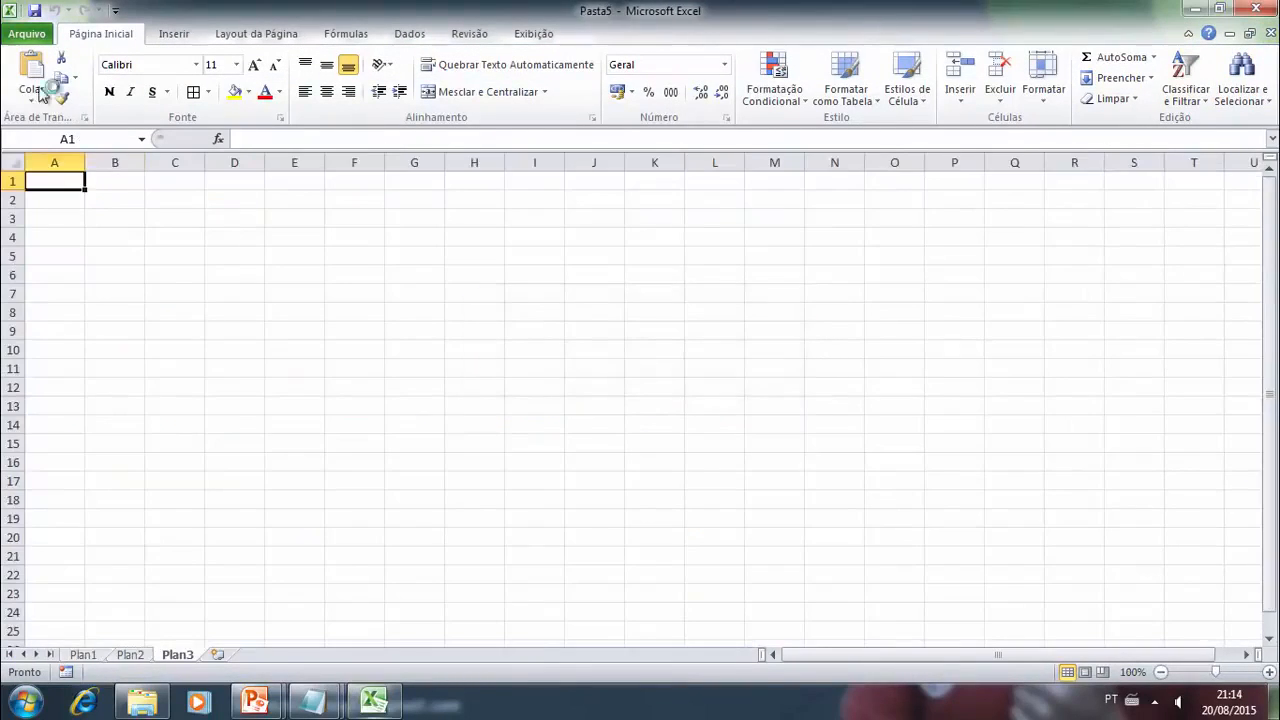
- Try to open the workbook Aula11.xlsx from the Documentos library, agreeing to recover its unreadable content
left_click(40, 36)
left_click(75, 118)
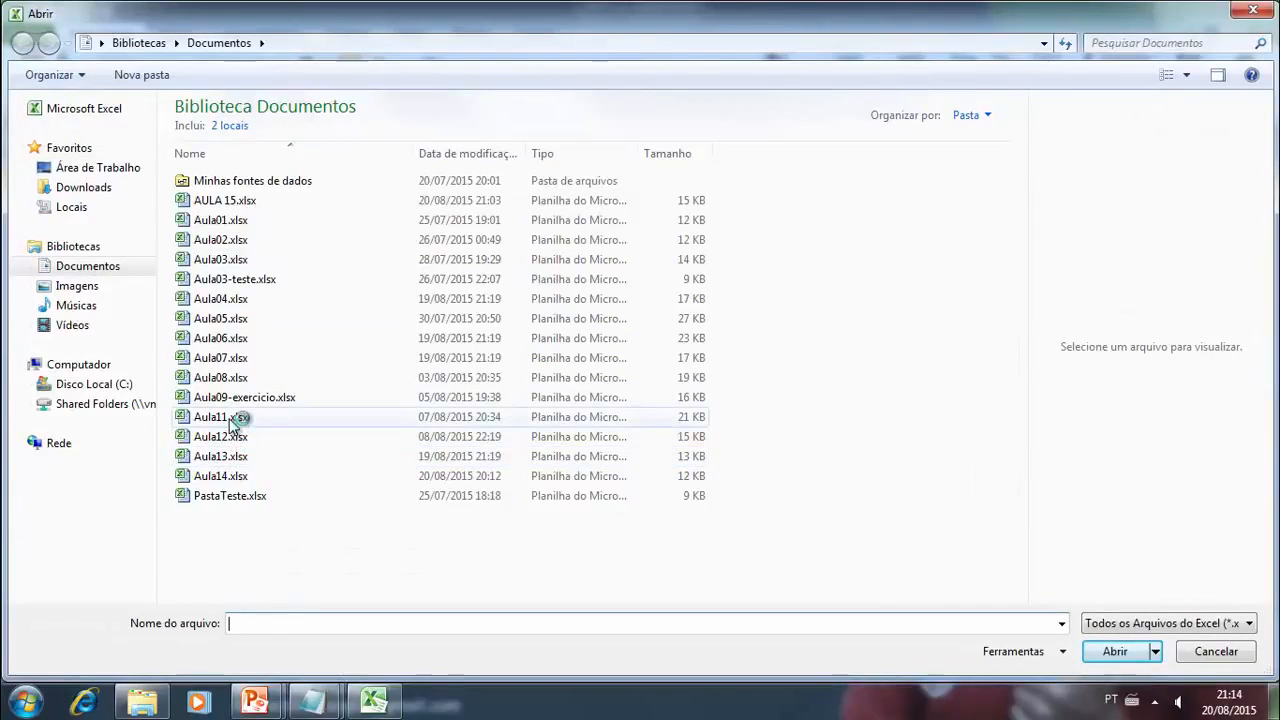
double_click(229, 418)
left_click(808, 414)
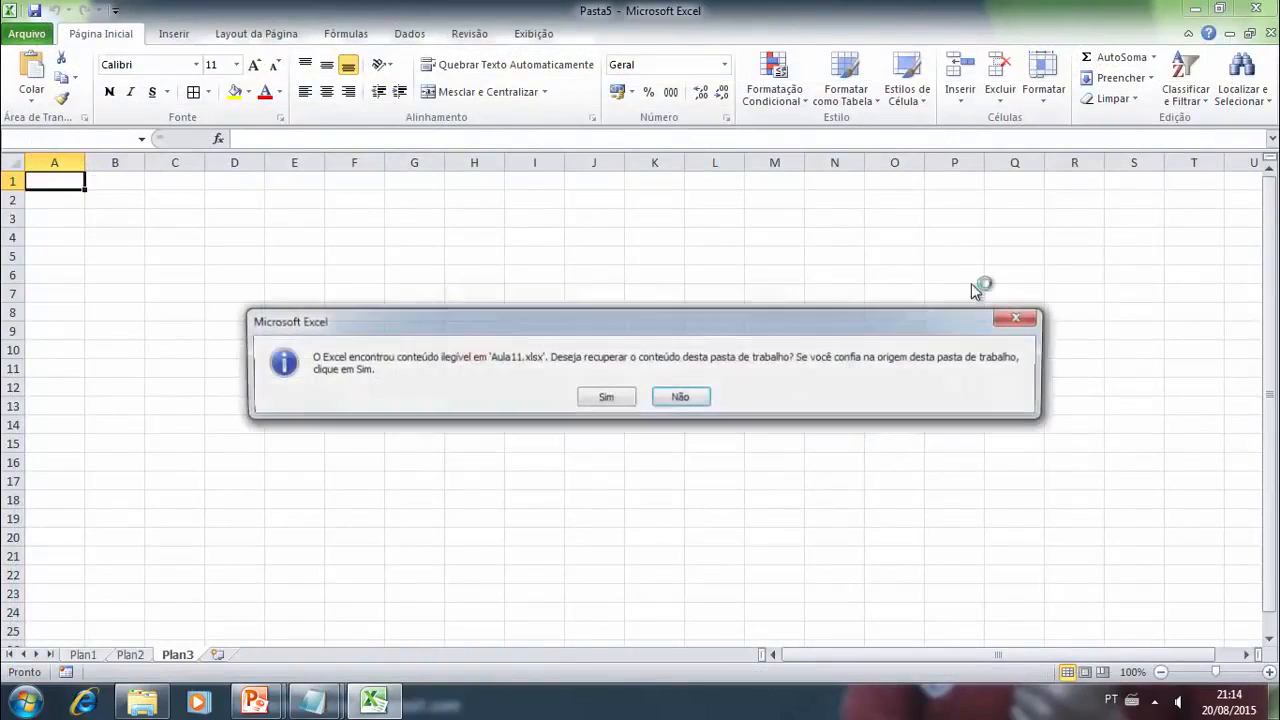
left_click(607, 396)
left_click(795, 411)
left_click(806, 414)
left_click(806, 414)
left_click(806, 414)
left_click(806, 414)
left_click(807, 415)
left_click(835, 295)
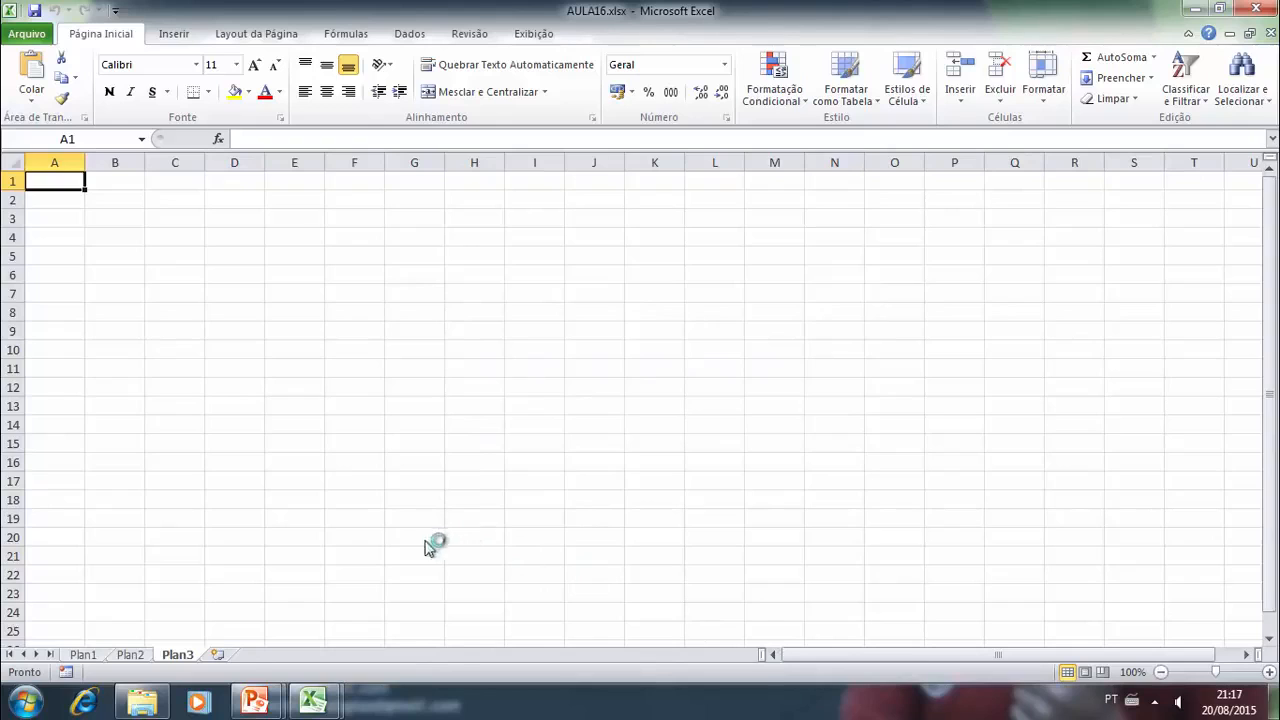
- Switch to the workbook Aula06.xlsx and look over the student grades table on sheet SE NIVEL 2
mouse_move(315, 702)
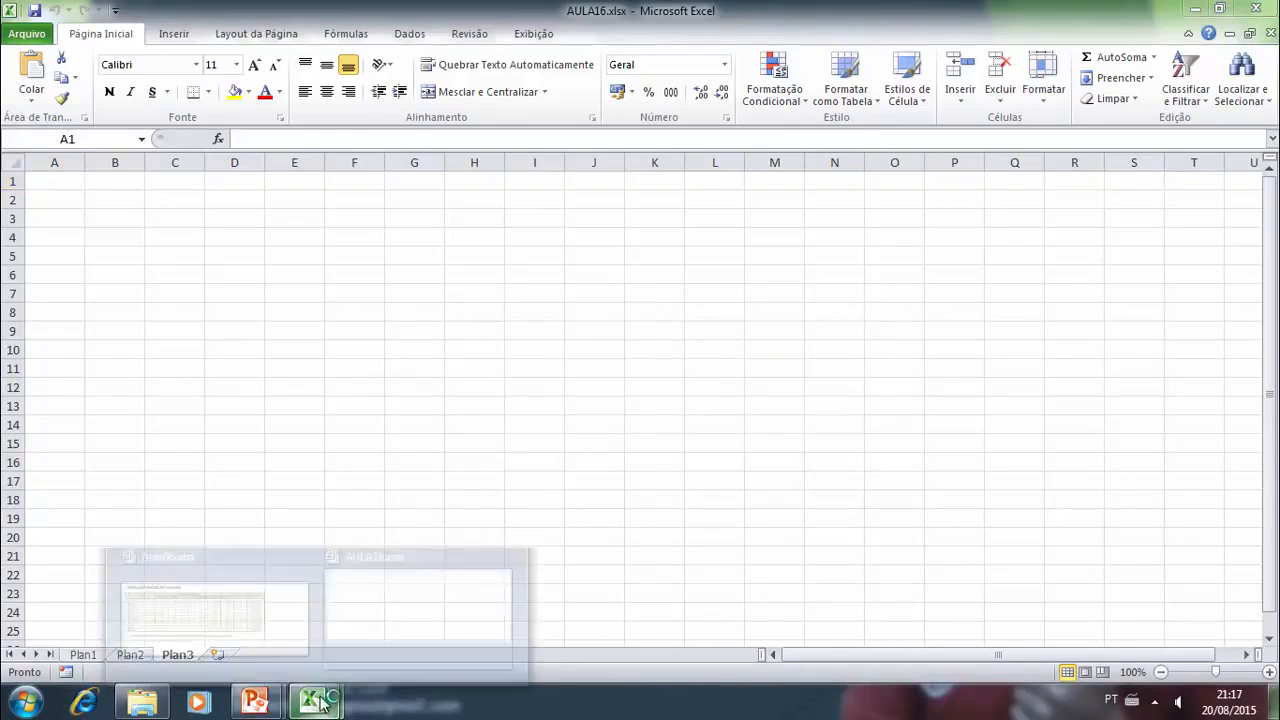
left_click(380, 610)
mouse_move(313, 702)
left_click(262, 612)
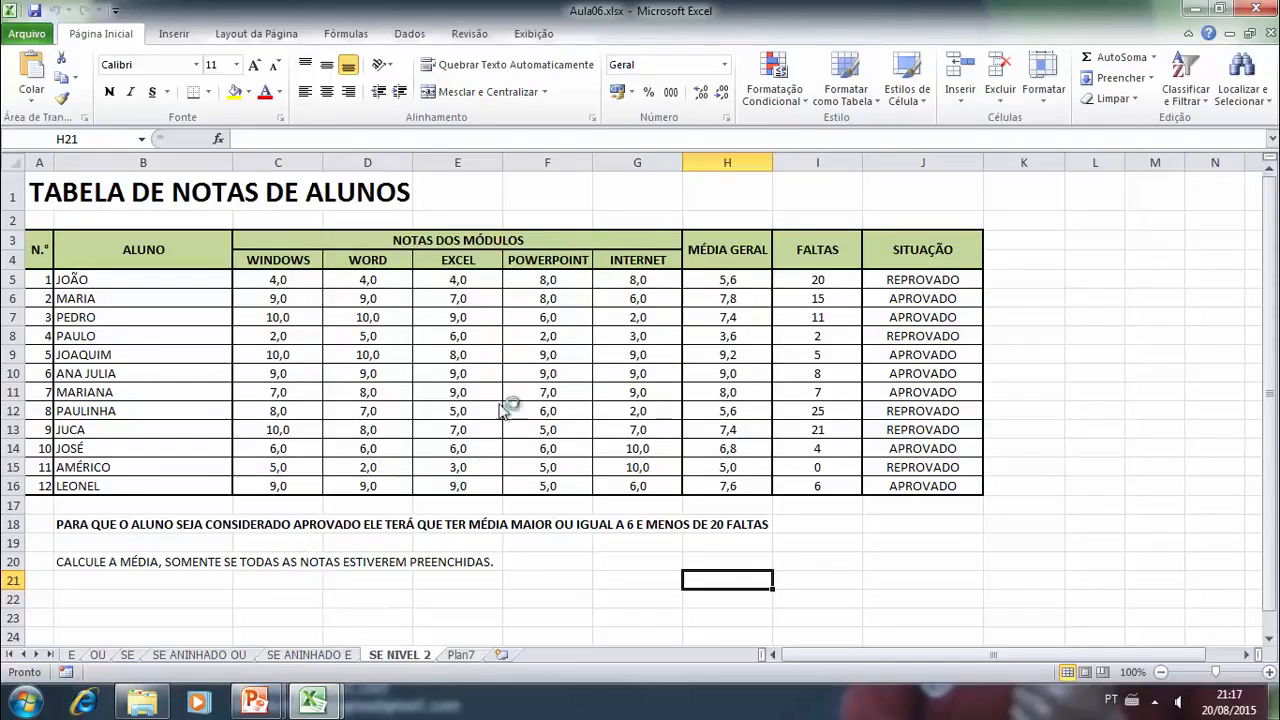
left_click(409, 33)
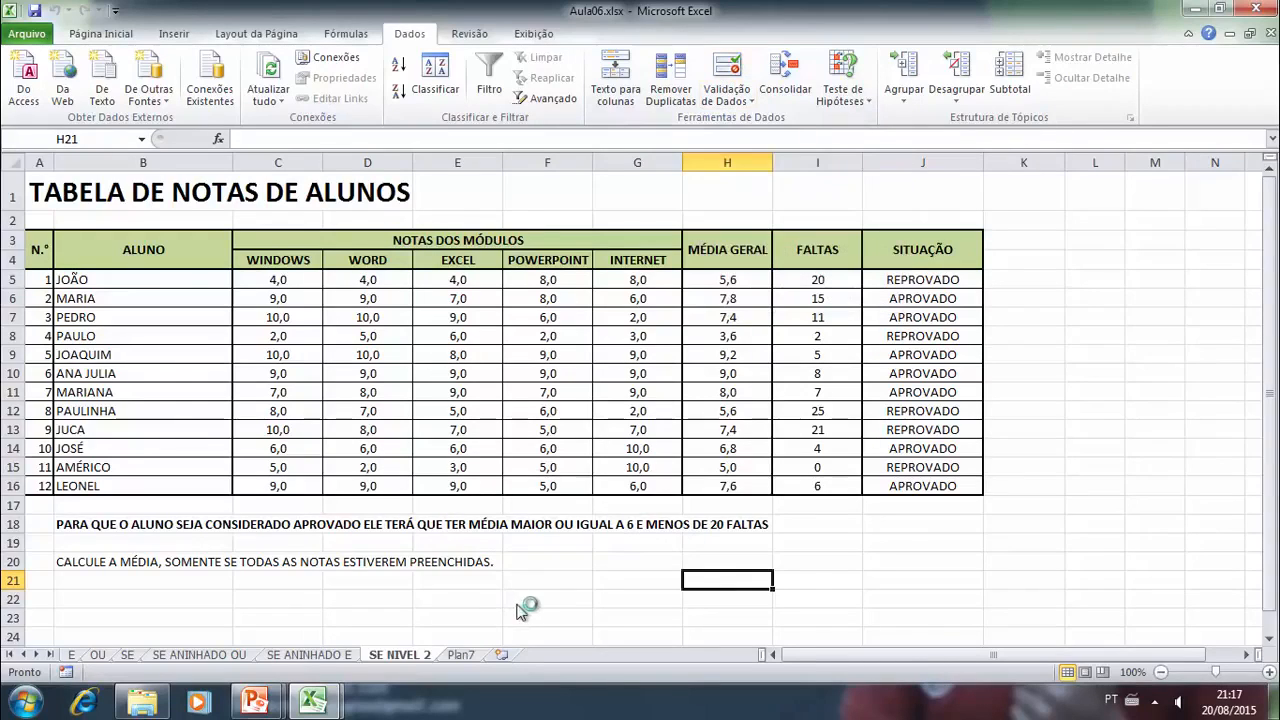
- In AULA16.xlsx, enter the form labels Nome, Endereço and Idade in cells A1, A3 and A5 of sheet Plan3
mouse_move(312, 703)
left_click(362, 622)
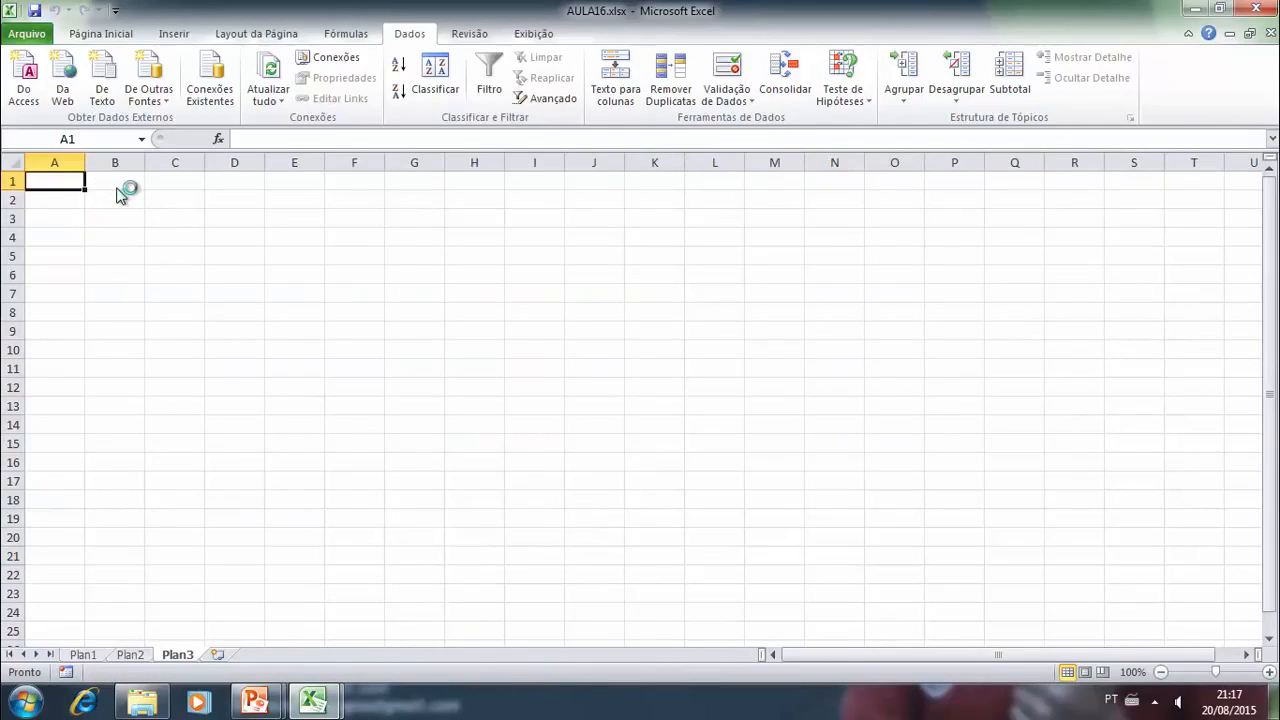
left_click(67, 201)
left_click(70, 186)
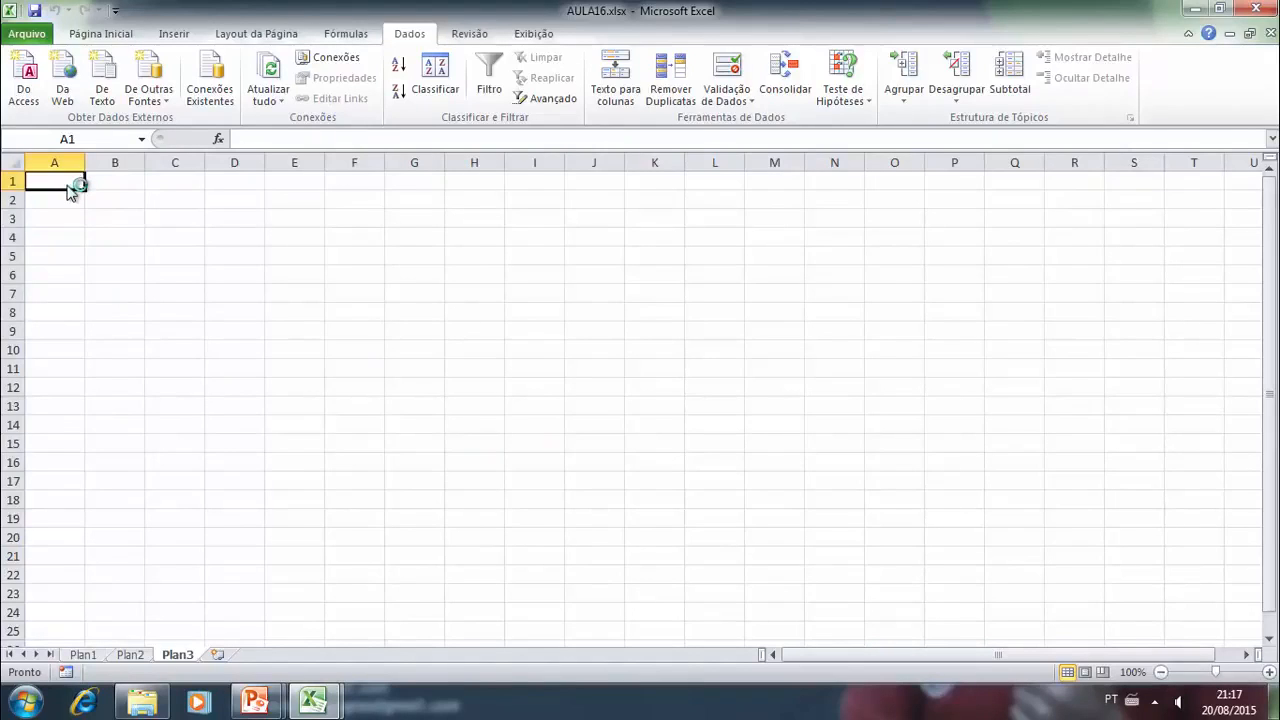
type("nOME")
key("Return")
key("Return")
type("Endere")
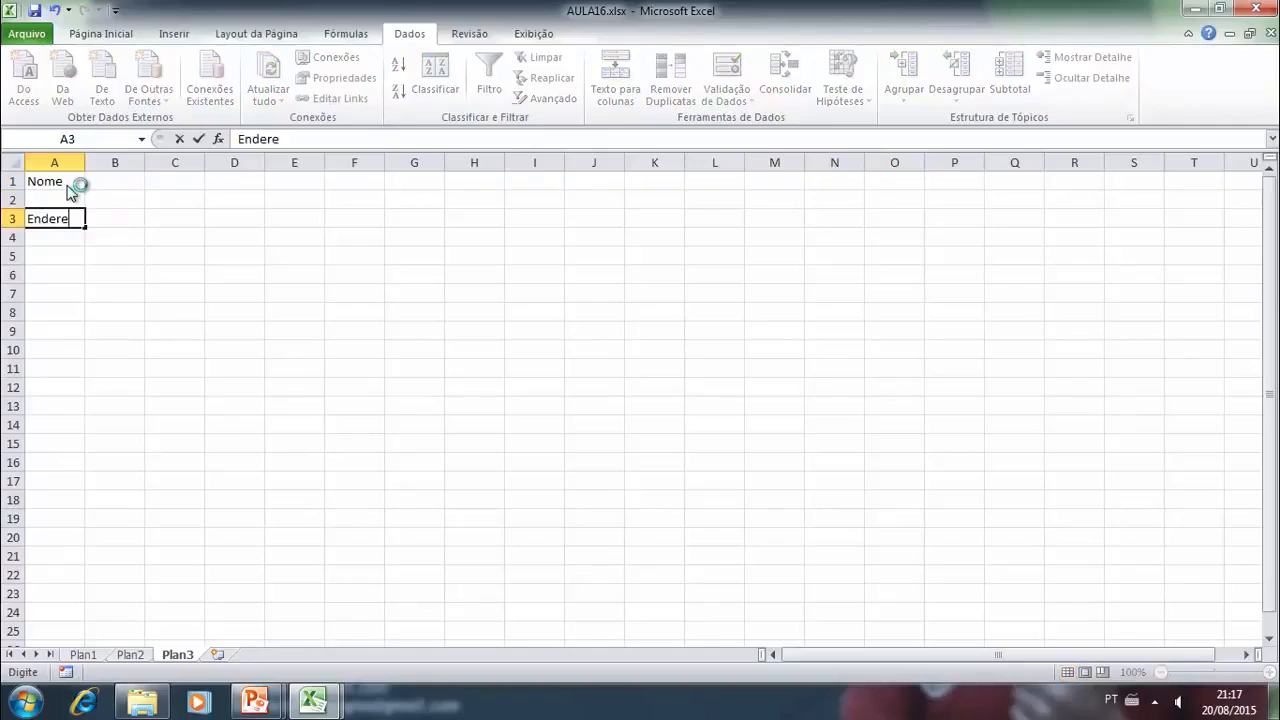
type("ço")
key("Return")
key("Return")
type("Idade")
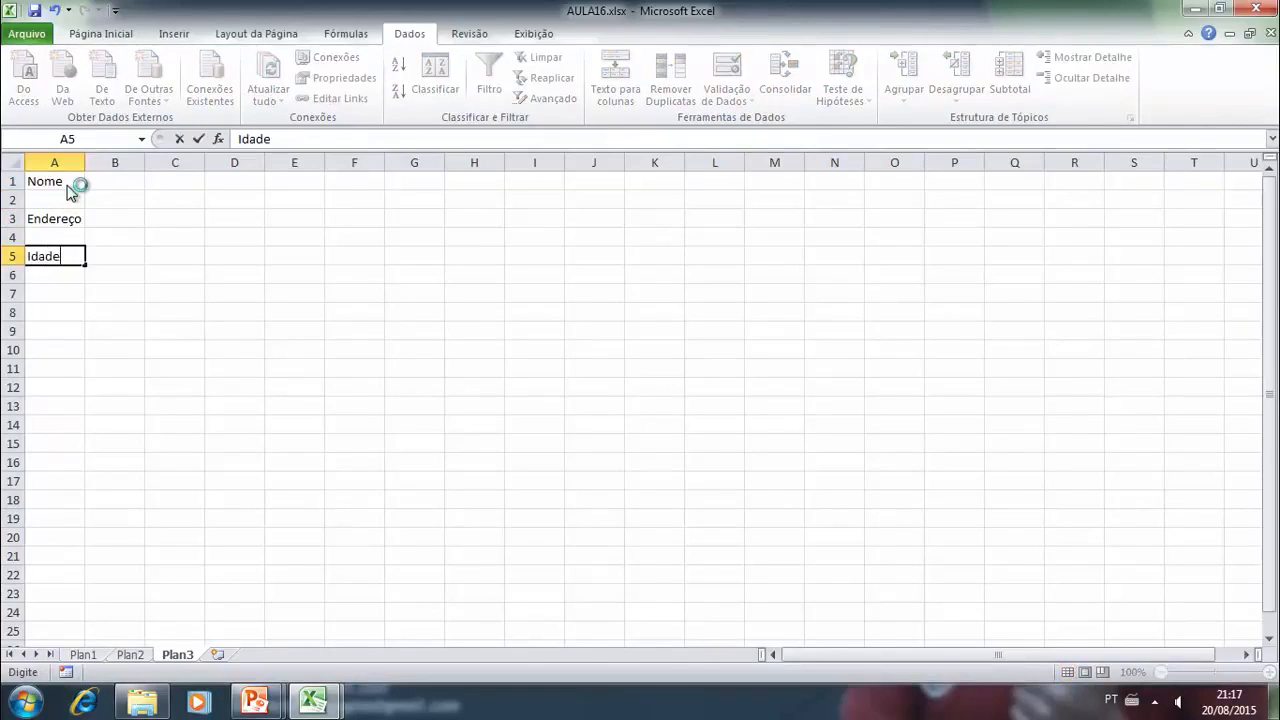
key("Return")
key("Return")
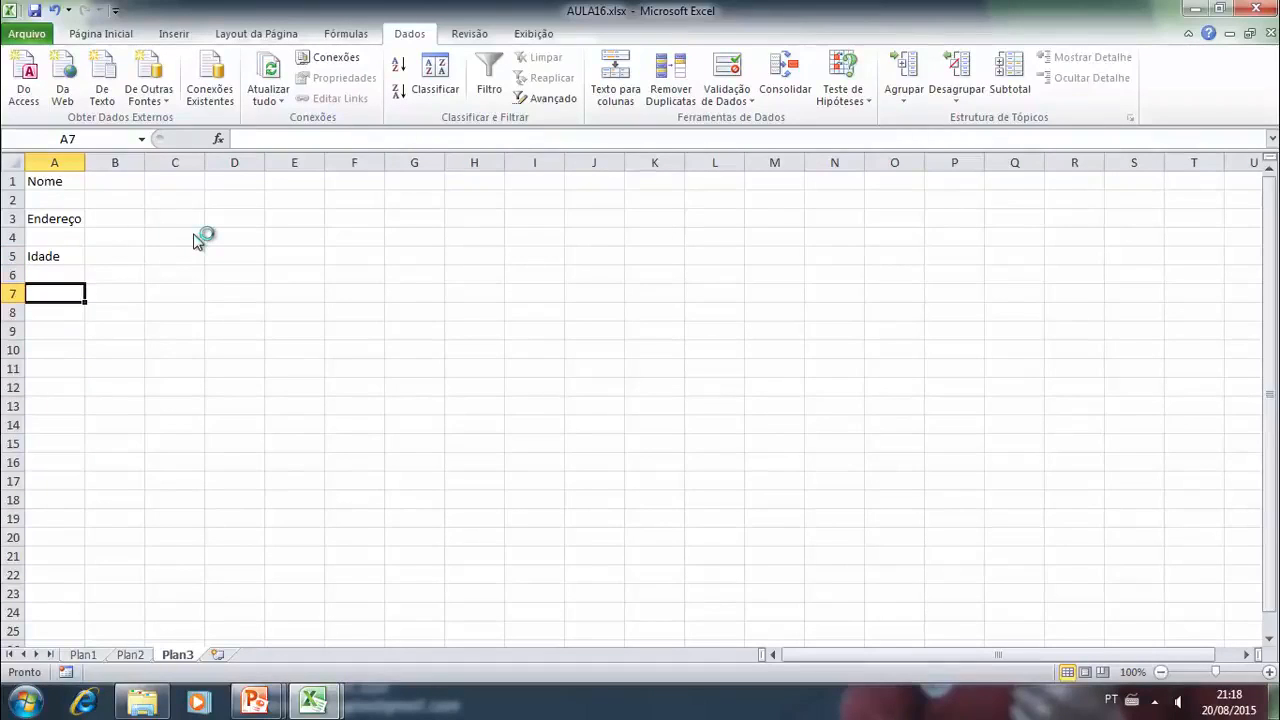
- Enter the label "Data de Nasc." in cell A7 and widen column A to fit it
type("data")
key("BackSpace")
key("BackSpace")
key("BackSpace")
key("BackSpace")
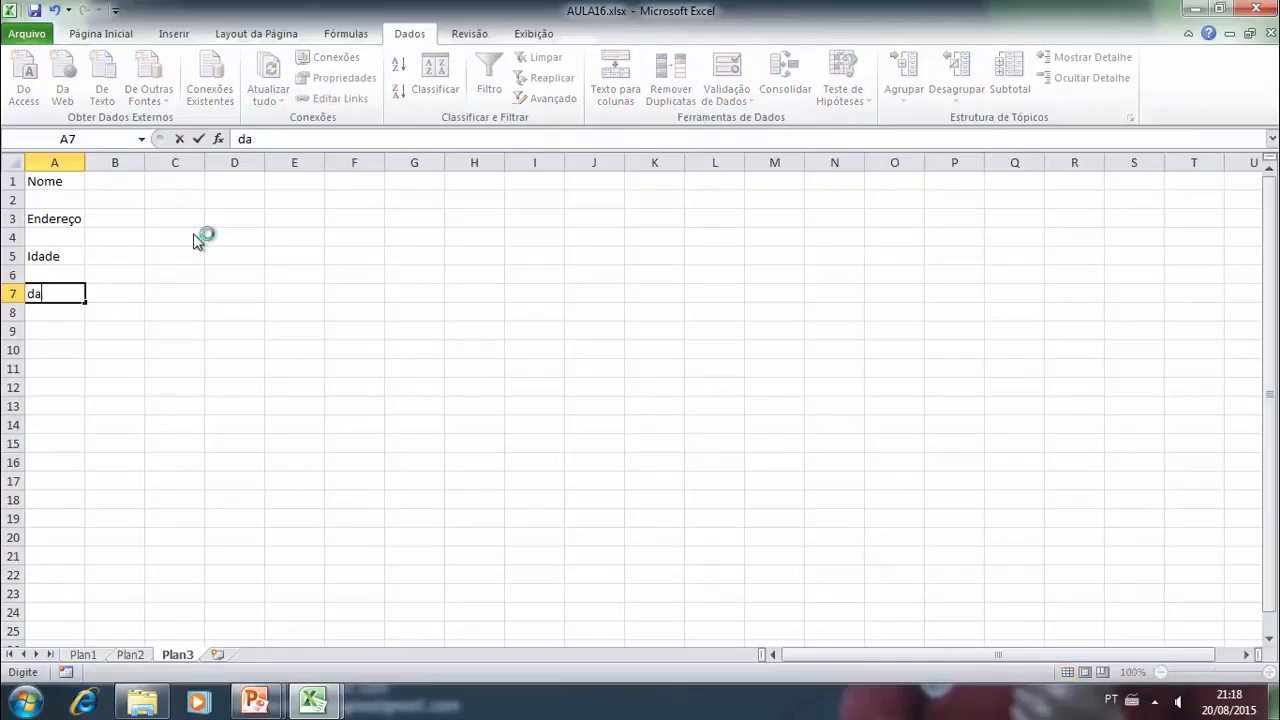
type("Data de Nasc.")
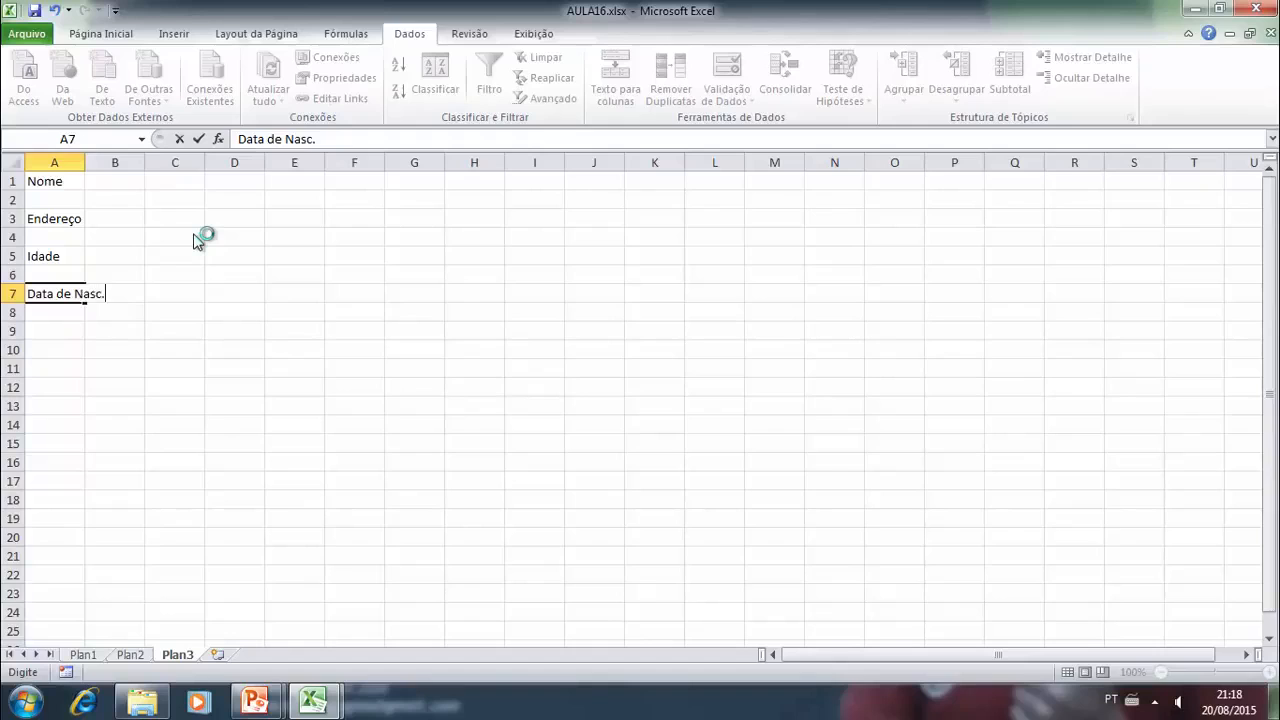
left_click(238, 366)
left_click_drag(85, 163, 136, 172)
- Enter the labels Nota Média in cell A9 and Salário in cell A11
left_click(82, 348)
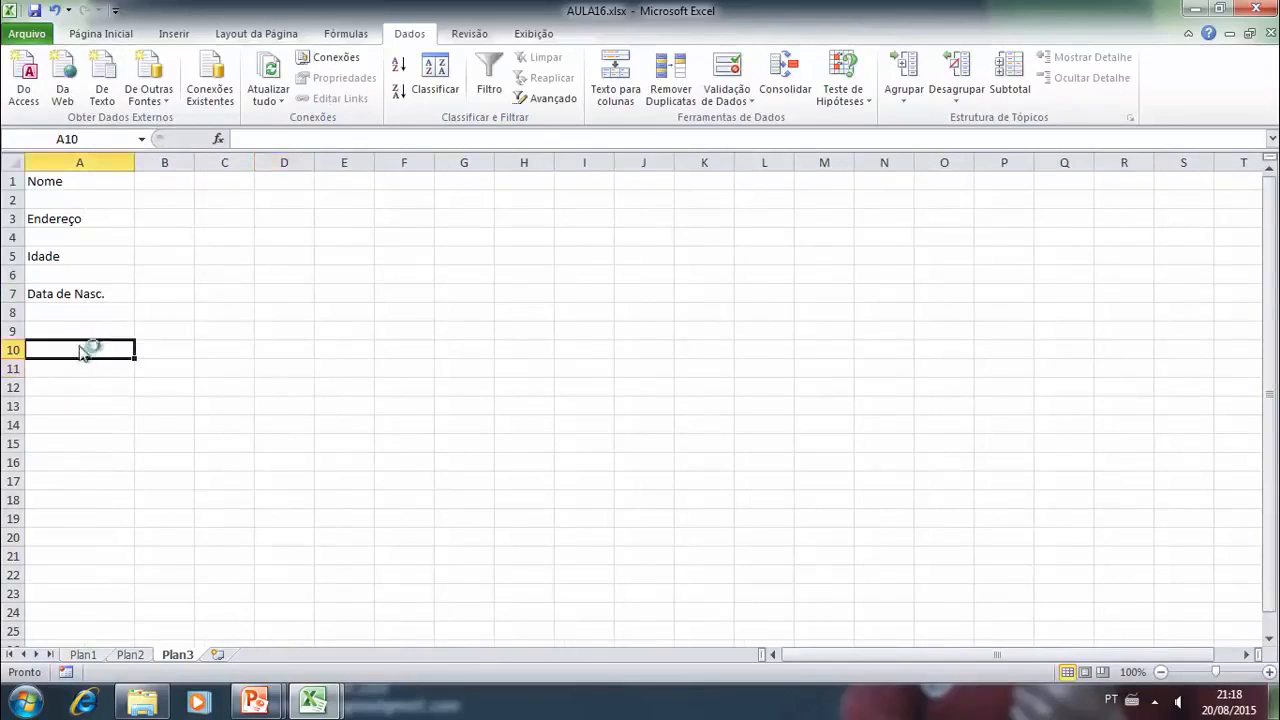
key("Up")
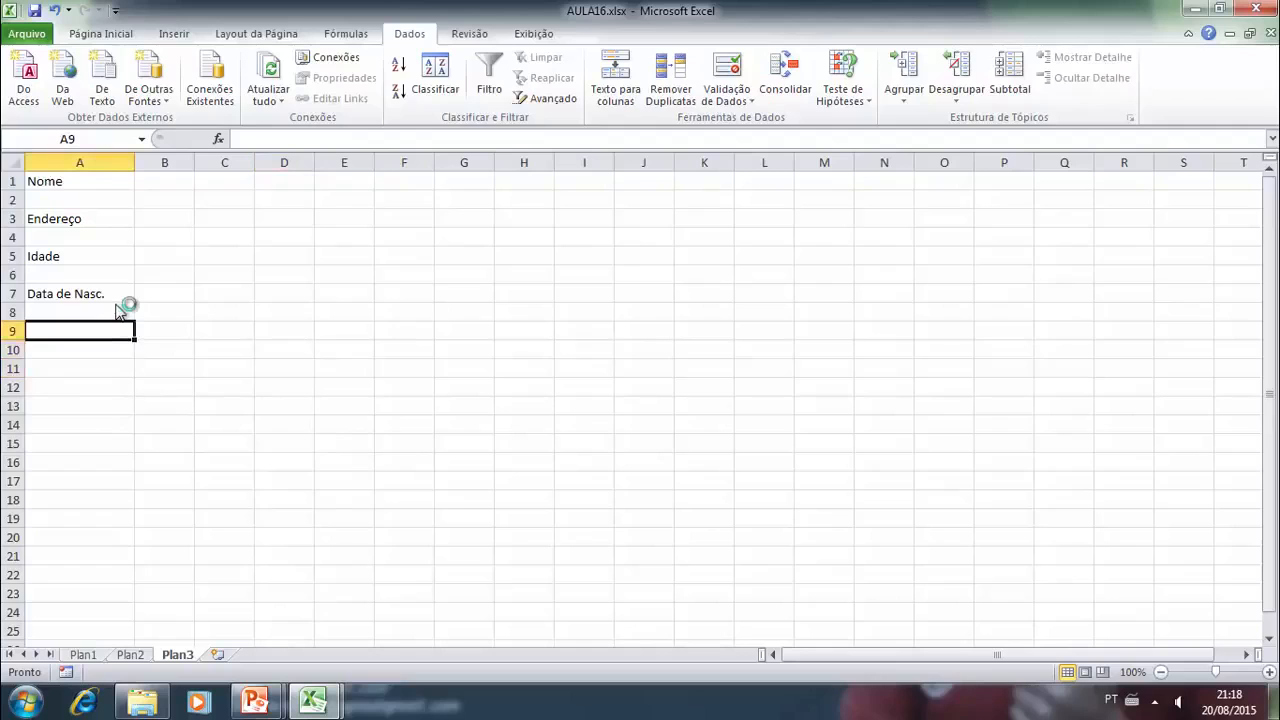
type("Nota Média")
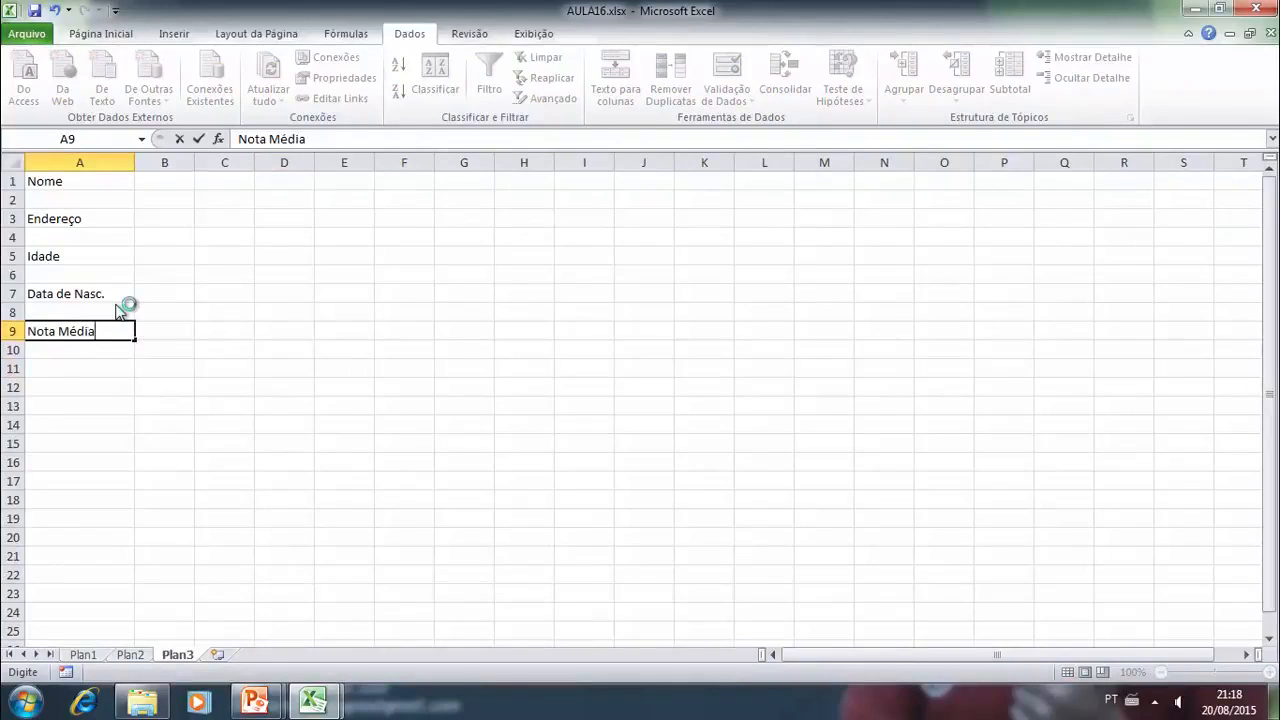
left_click(241, 363)
left_click(95, 371)
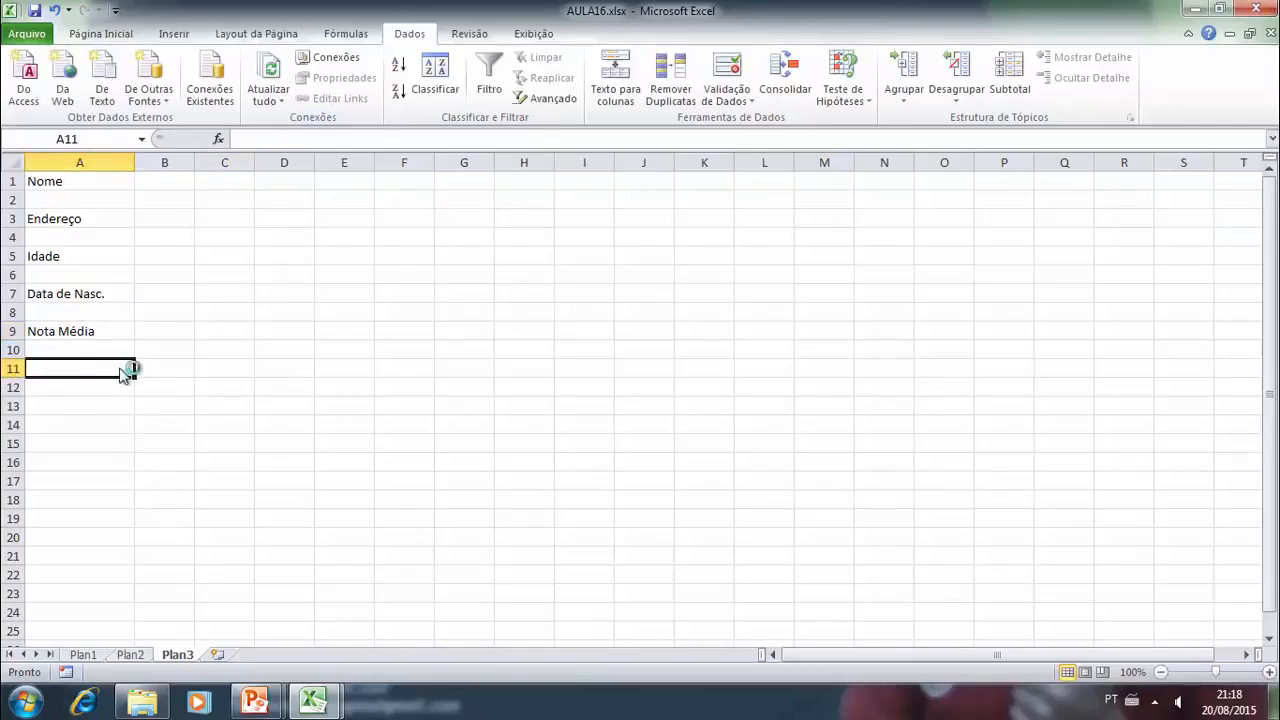
type("Salário")
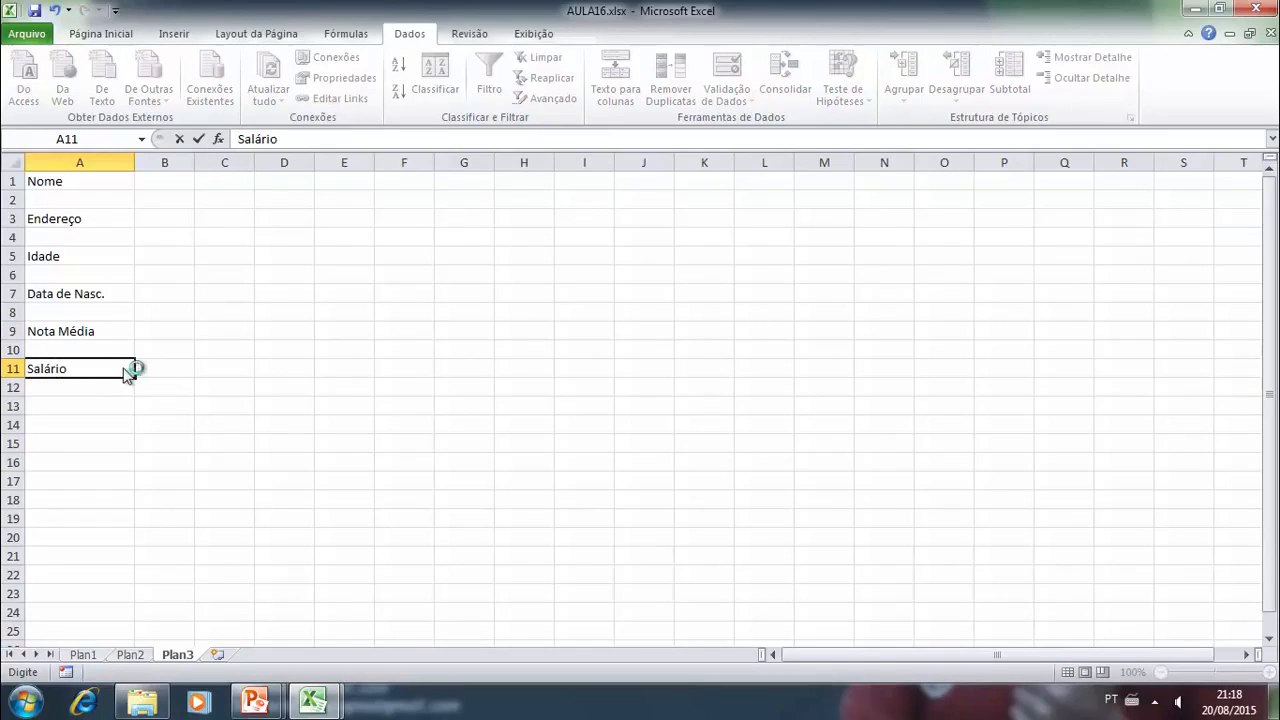
left_click(215, 403)
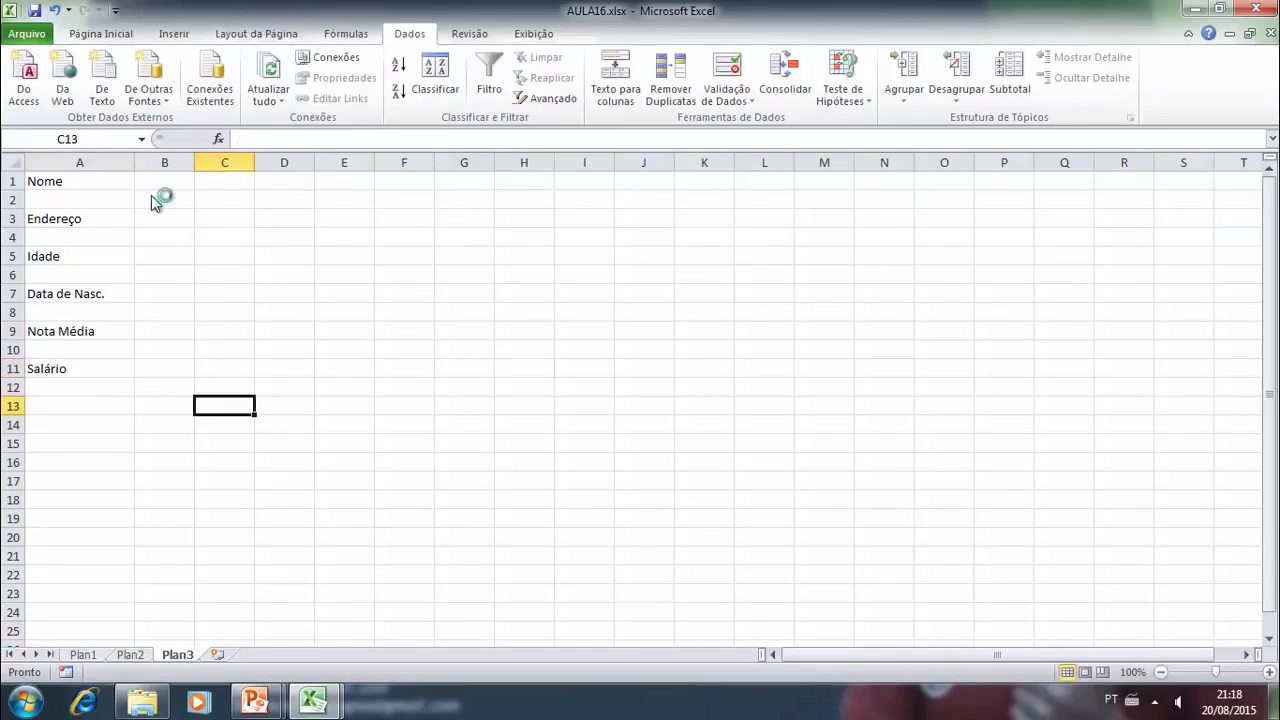
- Widen column B and put a thick box border around each entry cell B1, B3, B5, B7, B9 and B11
left_click(160, 178)
left_click_drag(196, 163, 424, 165)
left_click(103, 33)
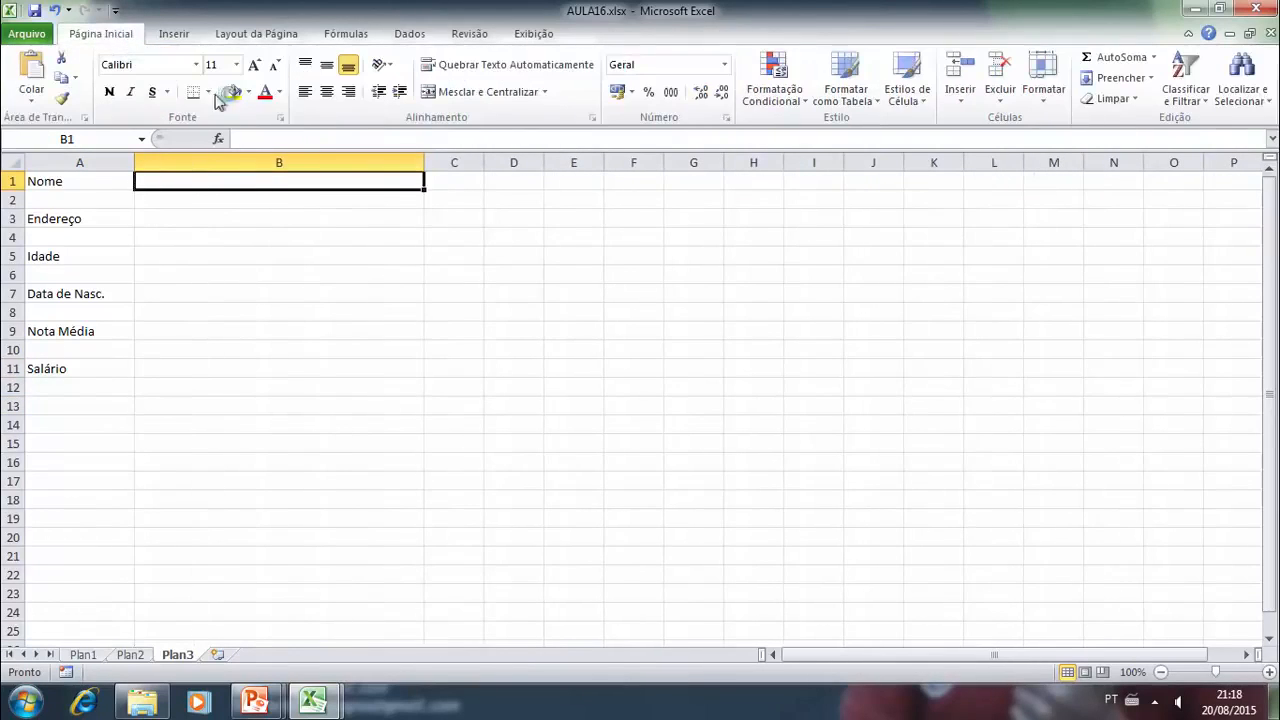
left_click(208, 92)
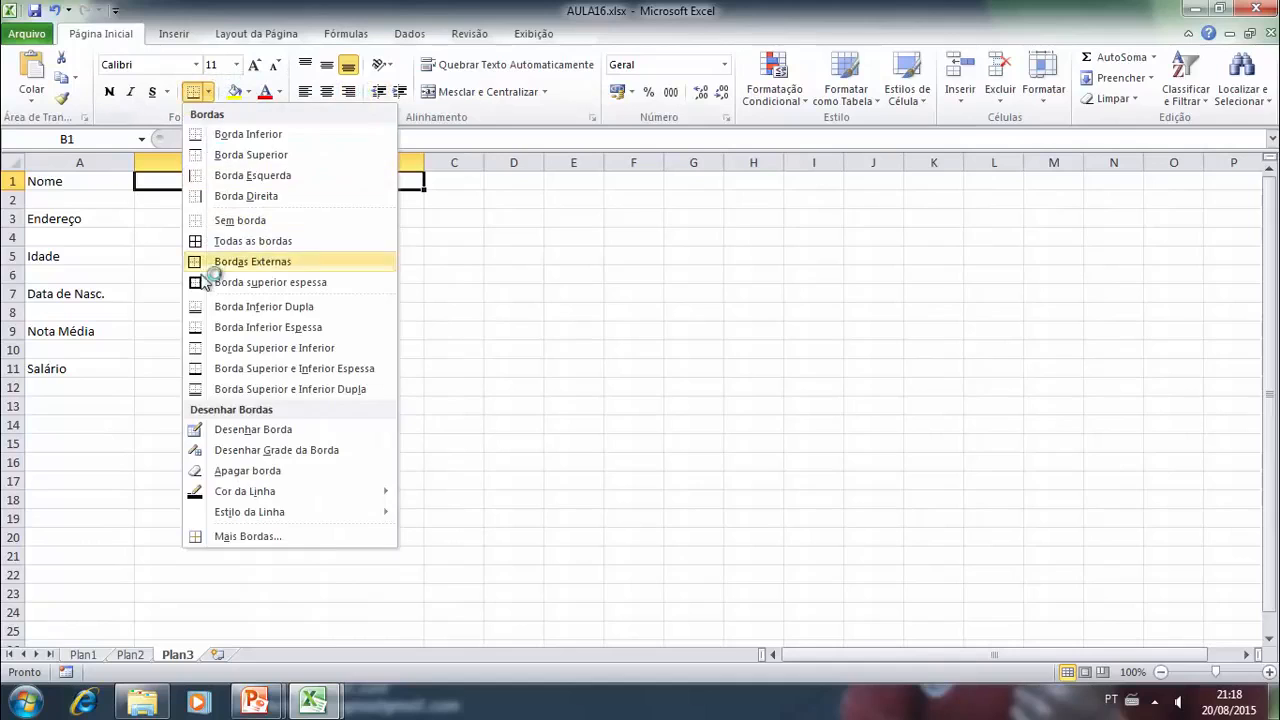
left_click(215, 260)
left_click(160, 220)
left_click(193, 92)
left_click(177, 256)
left_click(193, 92)
left_click(157, 300)
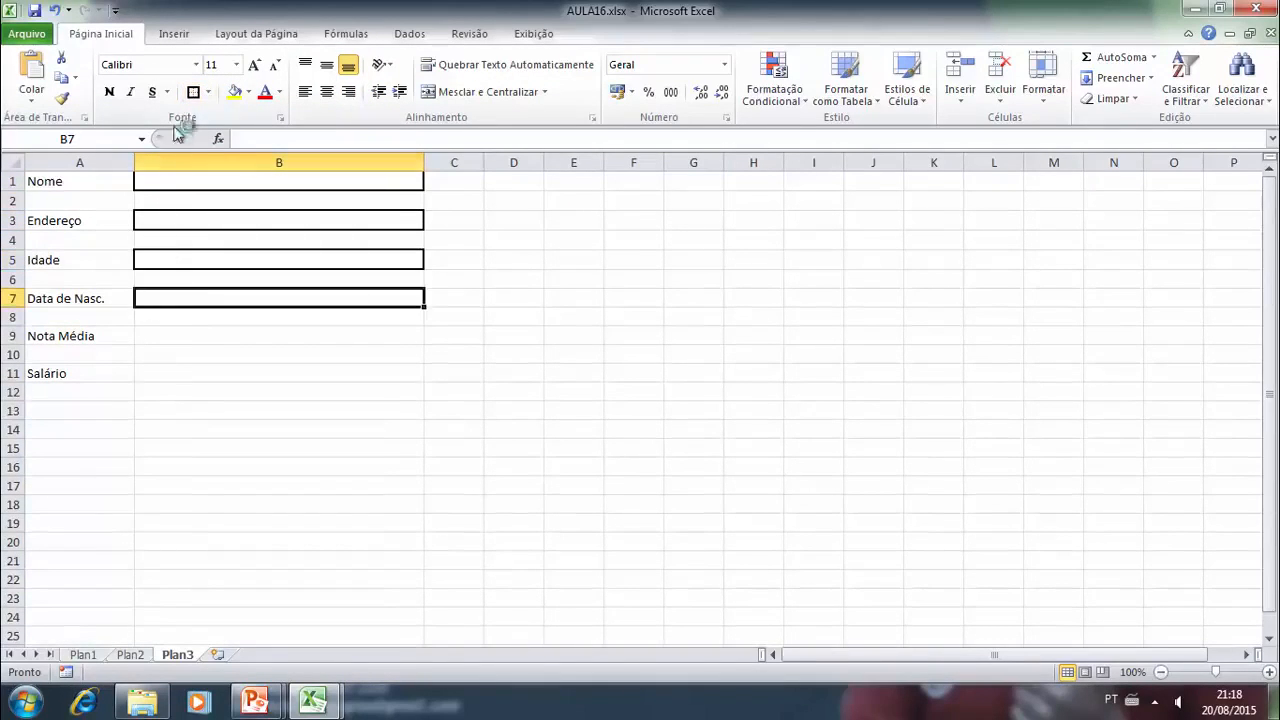
left_click(193, 92)
left_click(170, 338)
left_click(193, 92)
left_click(172, 384)
left_click(193, 92)
left_click(300, 530)
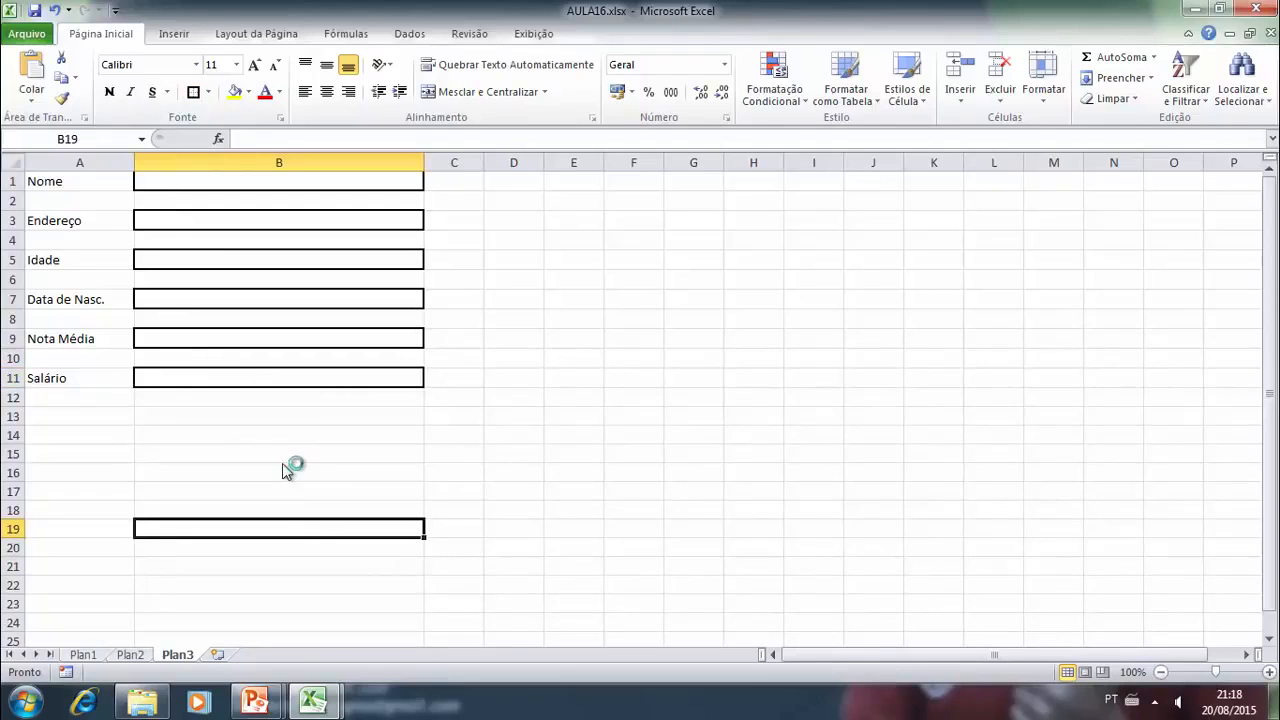
- Create a data validation rule for cell B1 that allows "Comprimento do texto" with the condition "está entre"
left_click(410, 33)
left_click(276, 184)
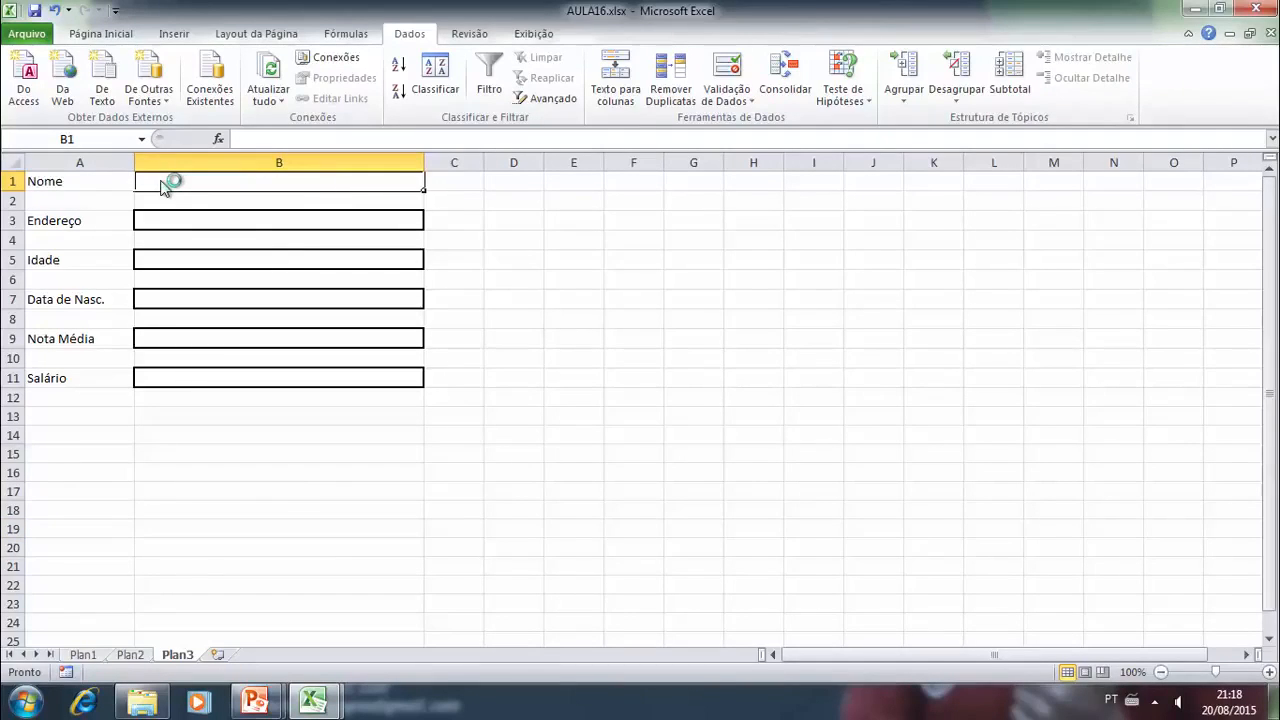
left_click(735, 102)
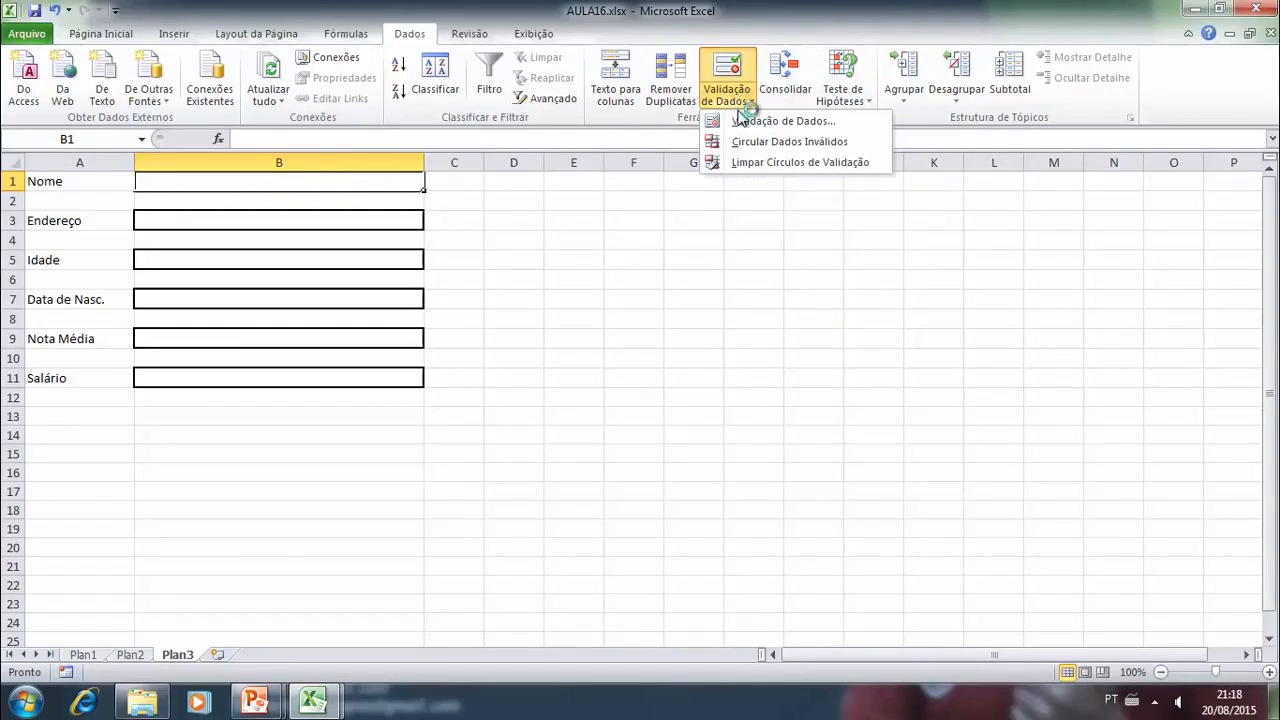
left_click(742, 121)
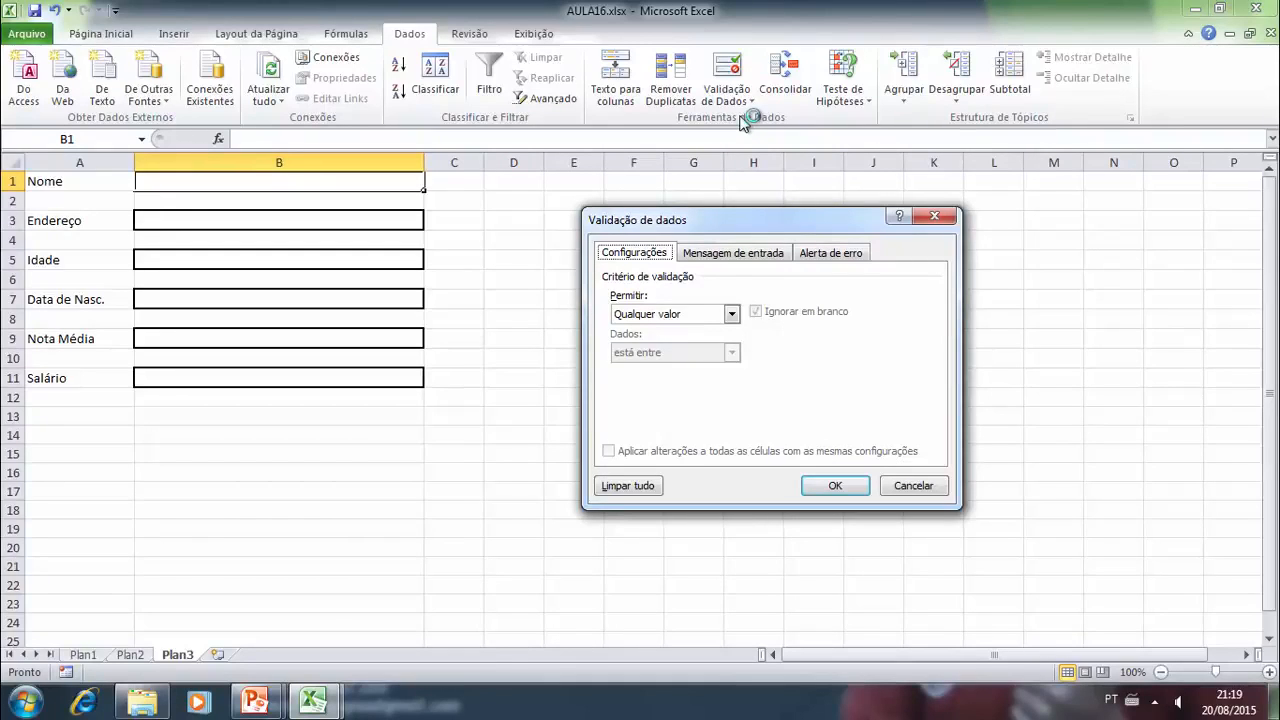
left_click(731, 314)
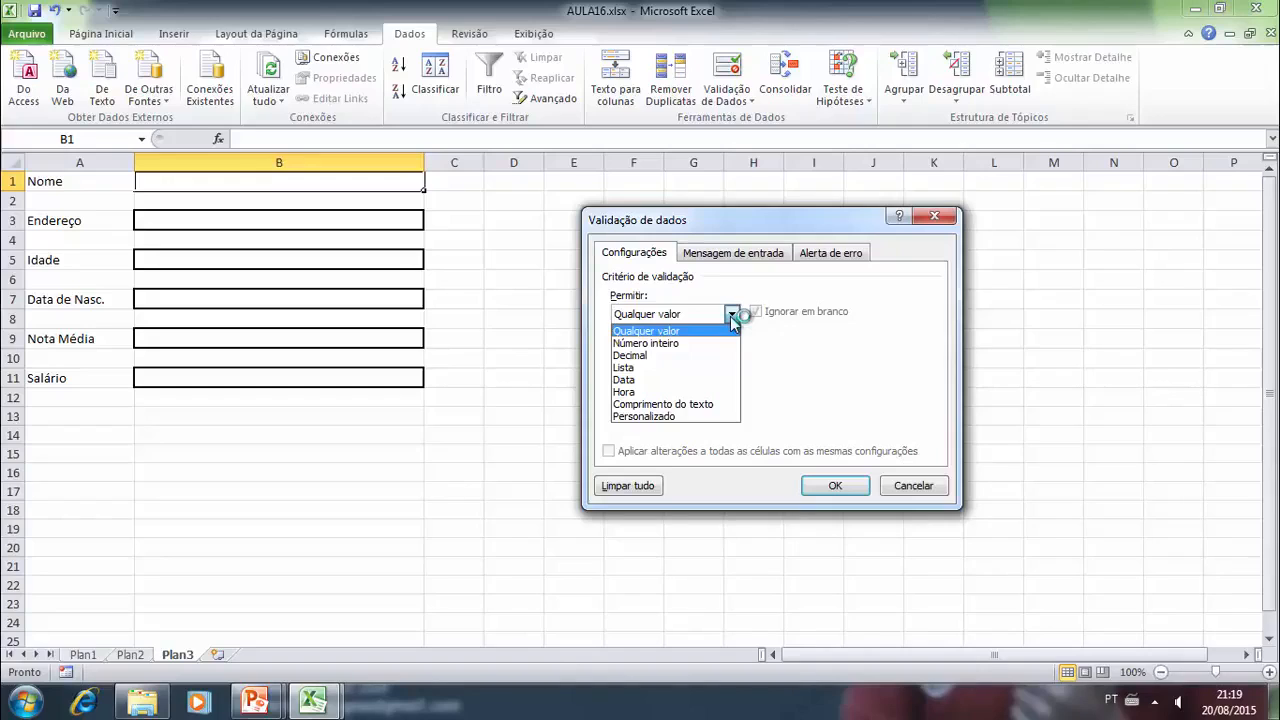
left_click(702, 403)
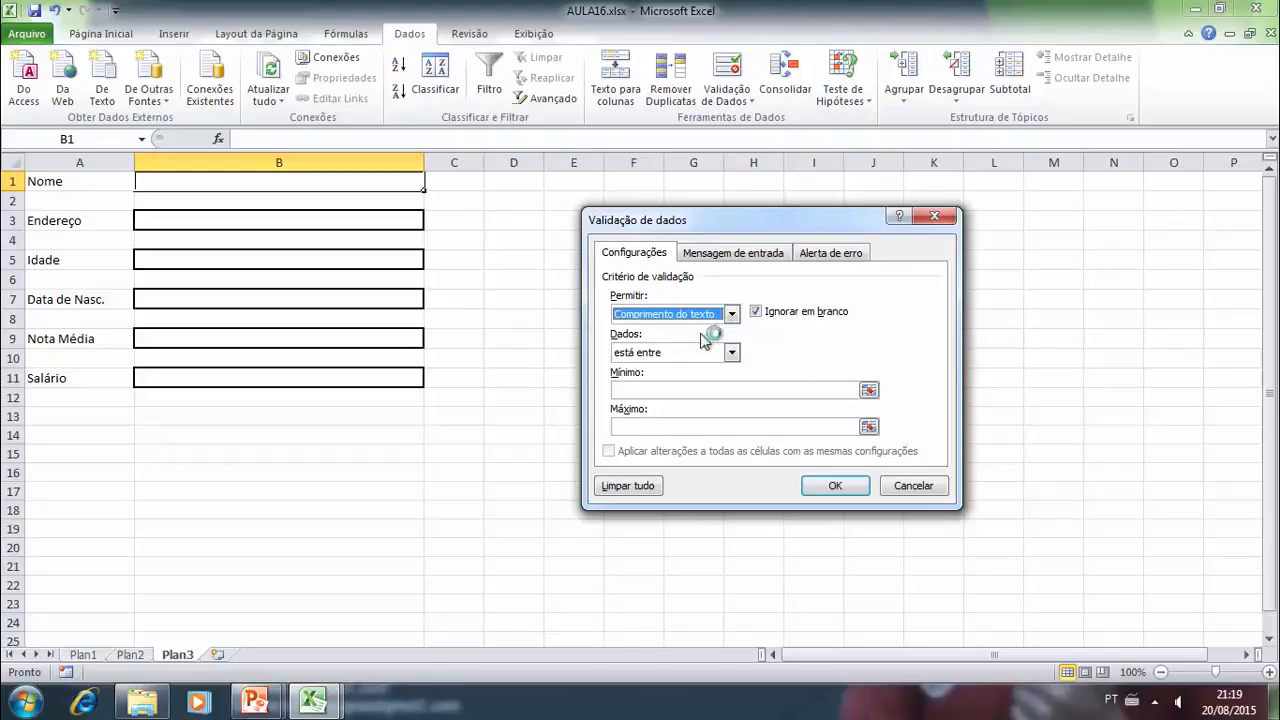
left_click(731, 353)
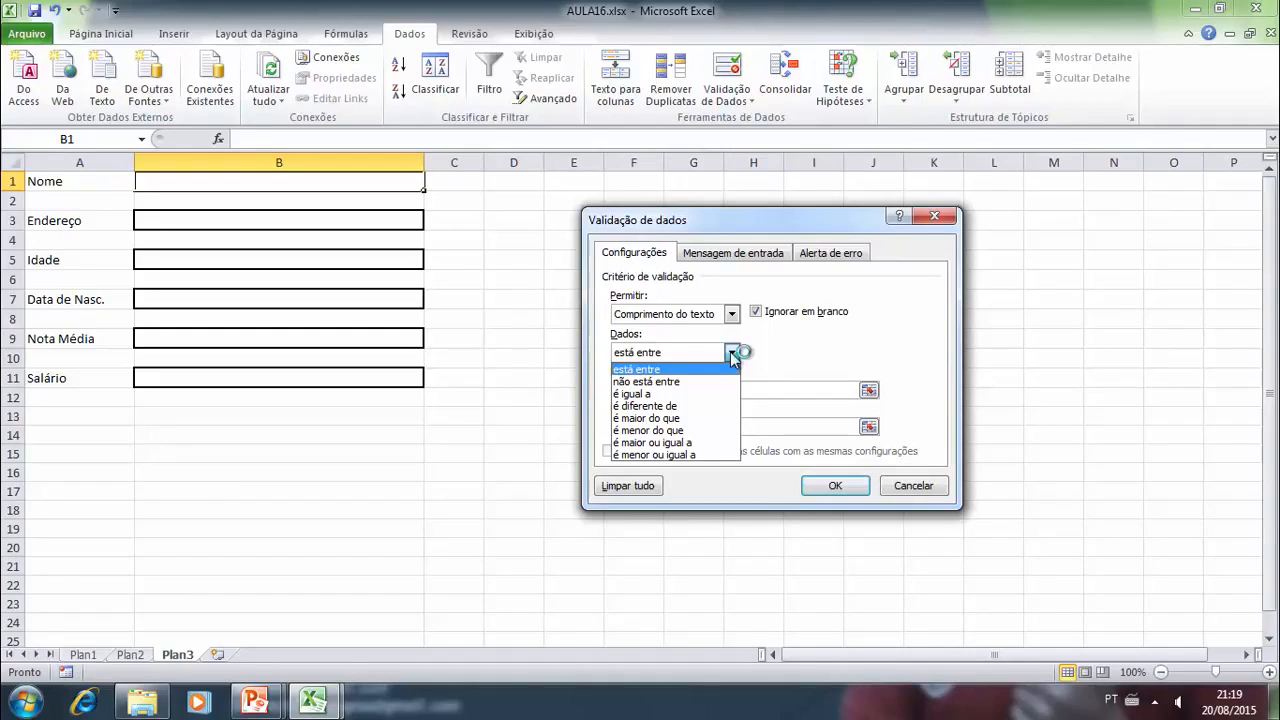
left_click(731, 353)
- Set the text length limits of the B1 validation rule to a minimum of 3 and a maximum of 15
left_click(660, 392)
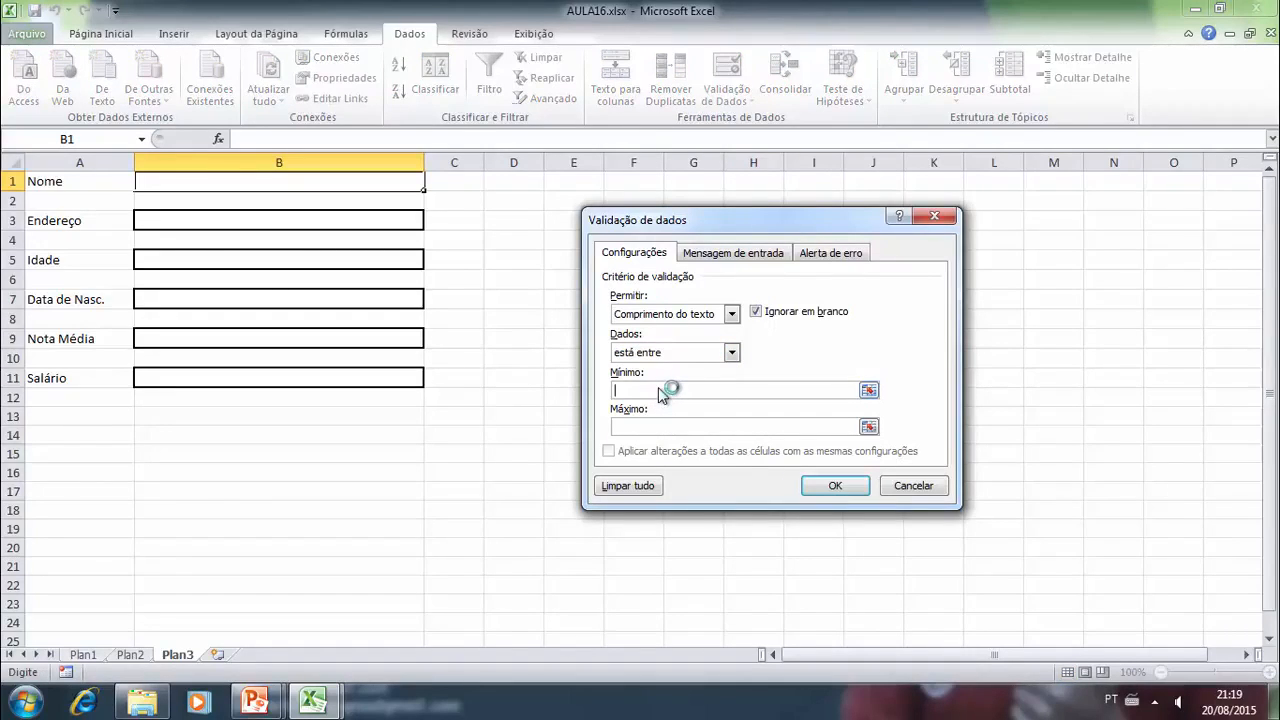
type("5")
key("BackSpace")
type("3")
left_click(670, 427)
type("15")
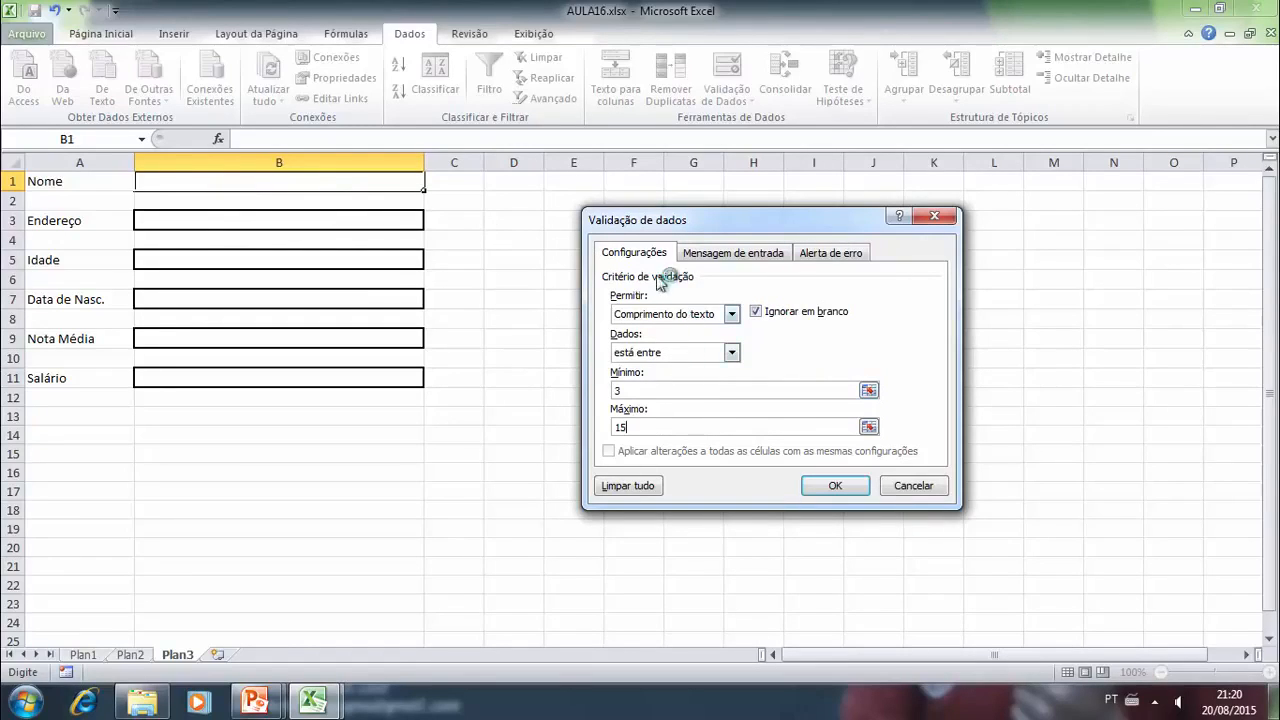
- Set the title of the input message for cell B1 to "Insira o Nome"
left_click(712, 254)
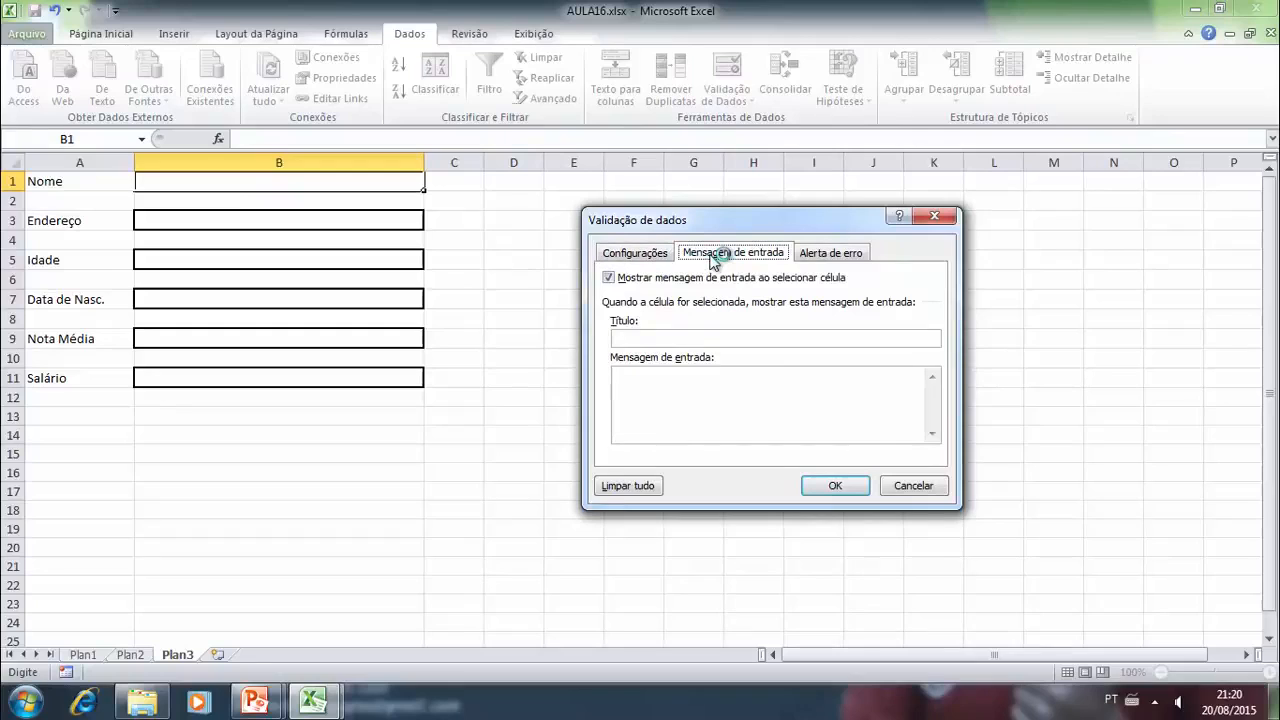
left_click(688, 338)
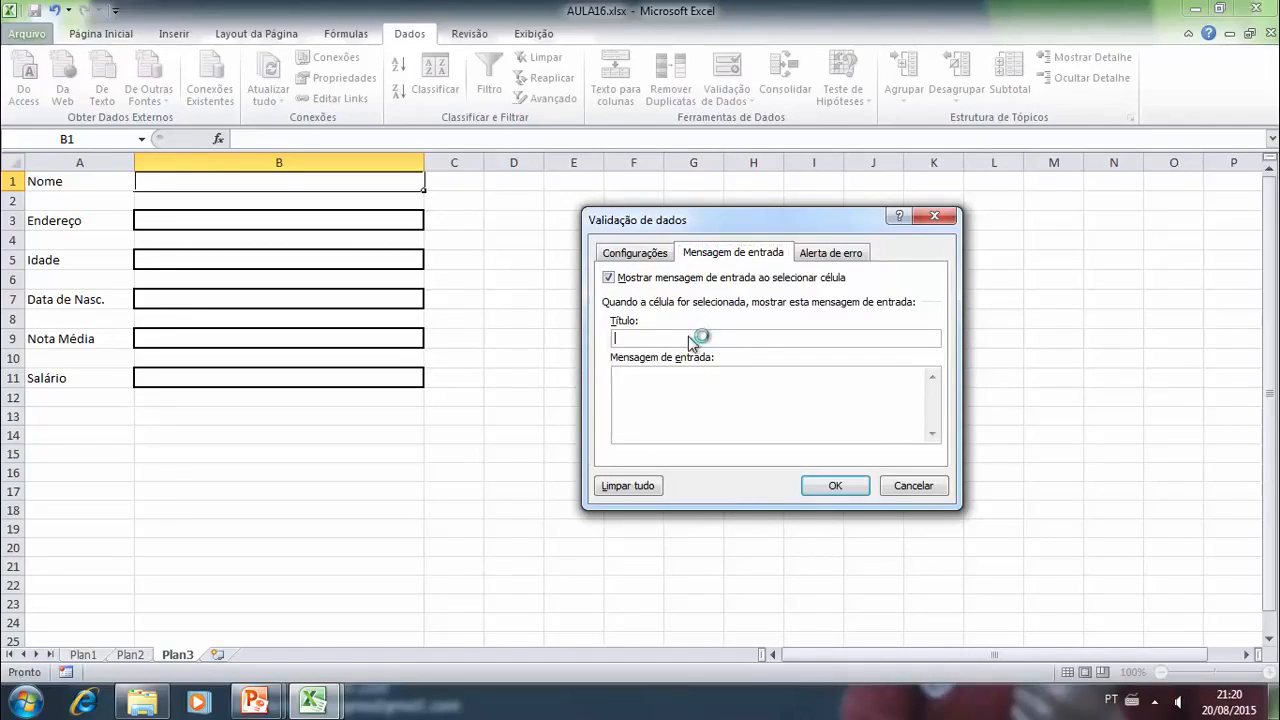
type("Insira o Nome")
- Write the B1 input message text "Insira um nome que tenha no minimo 3 e no maximo 15 caracteres!"
left_click(707, 403)
type("Insira um nome que tenha no minimo ")
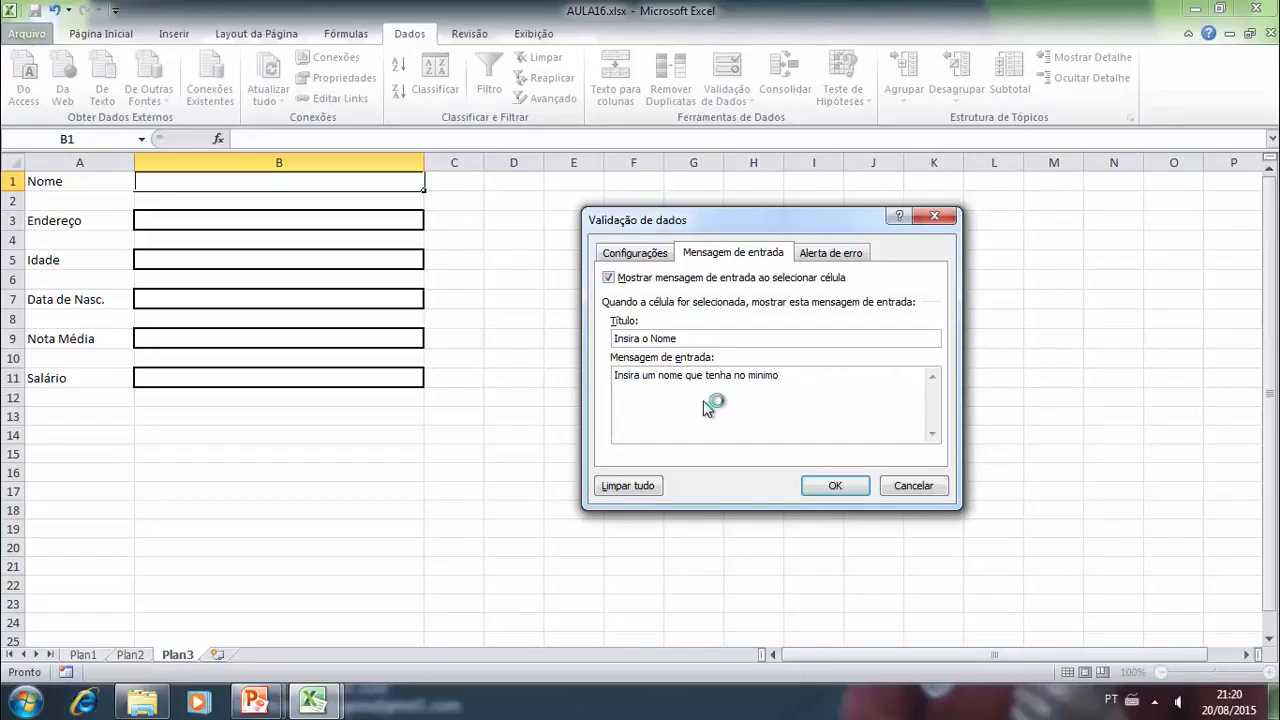
type("3")
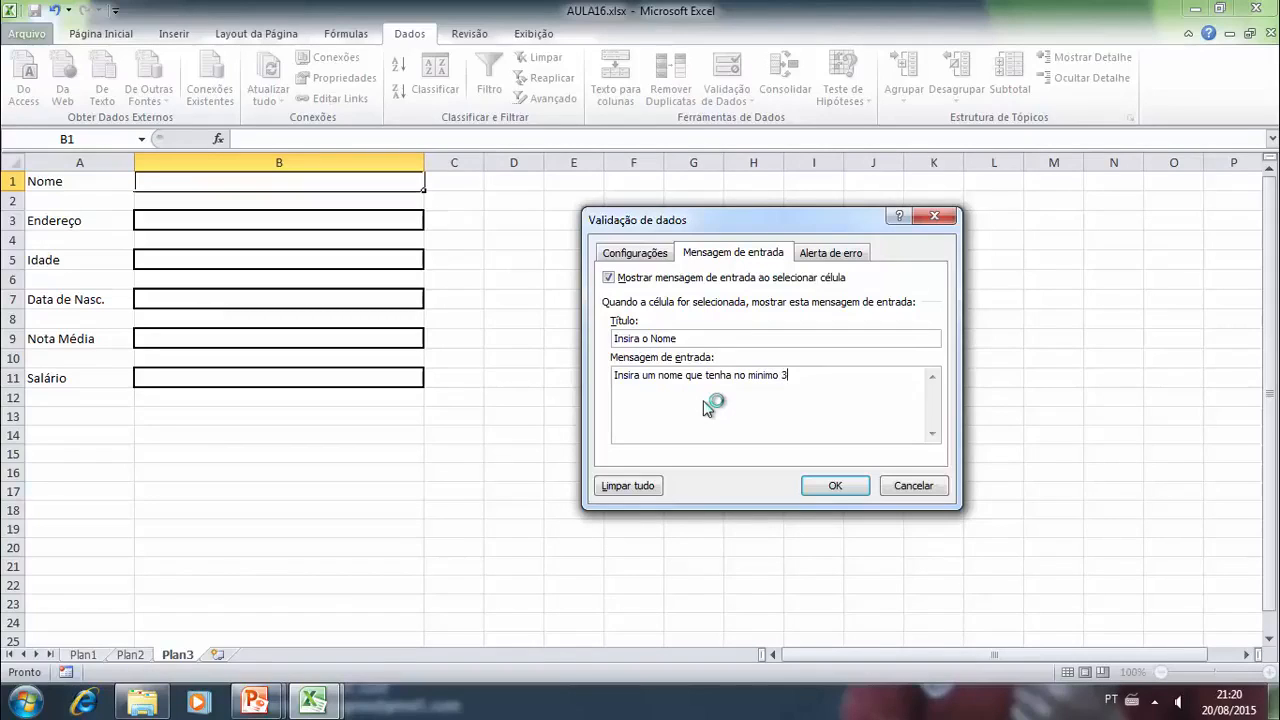
type(" e no m")
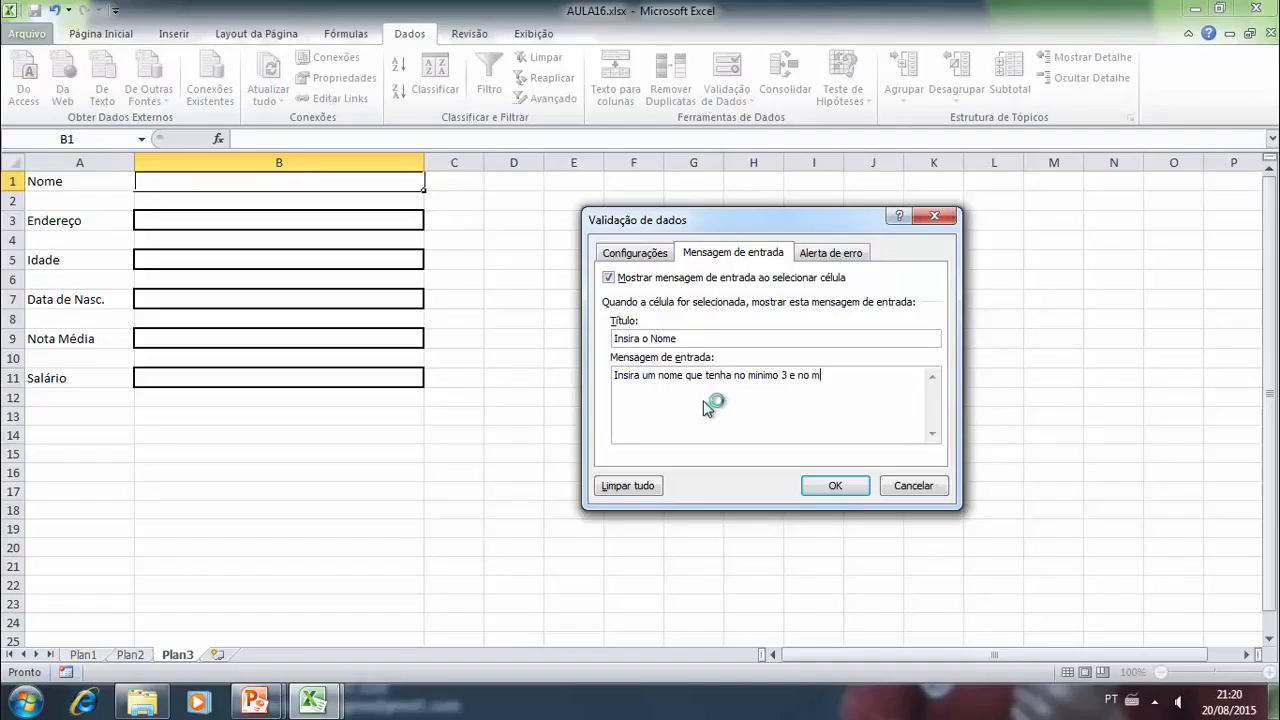
type("aximo 15 caracteres!")
- Set up the B1 error alert with the style Parar and the title "Erro de Digitação"
left_click(822, 254)
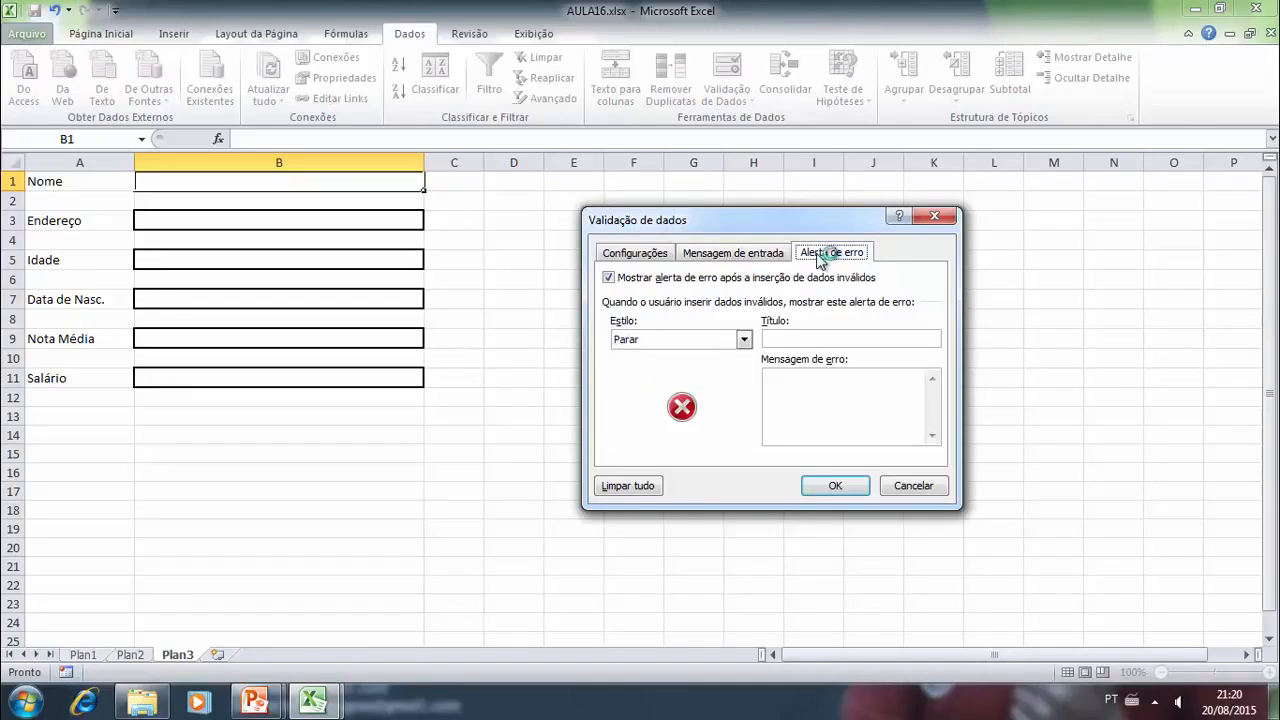
left_click(728, 340)
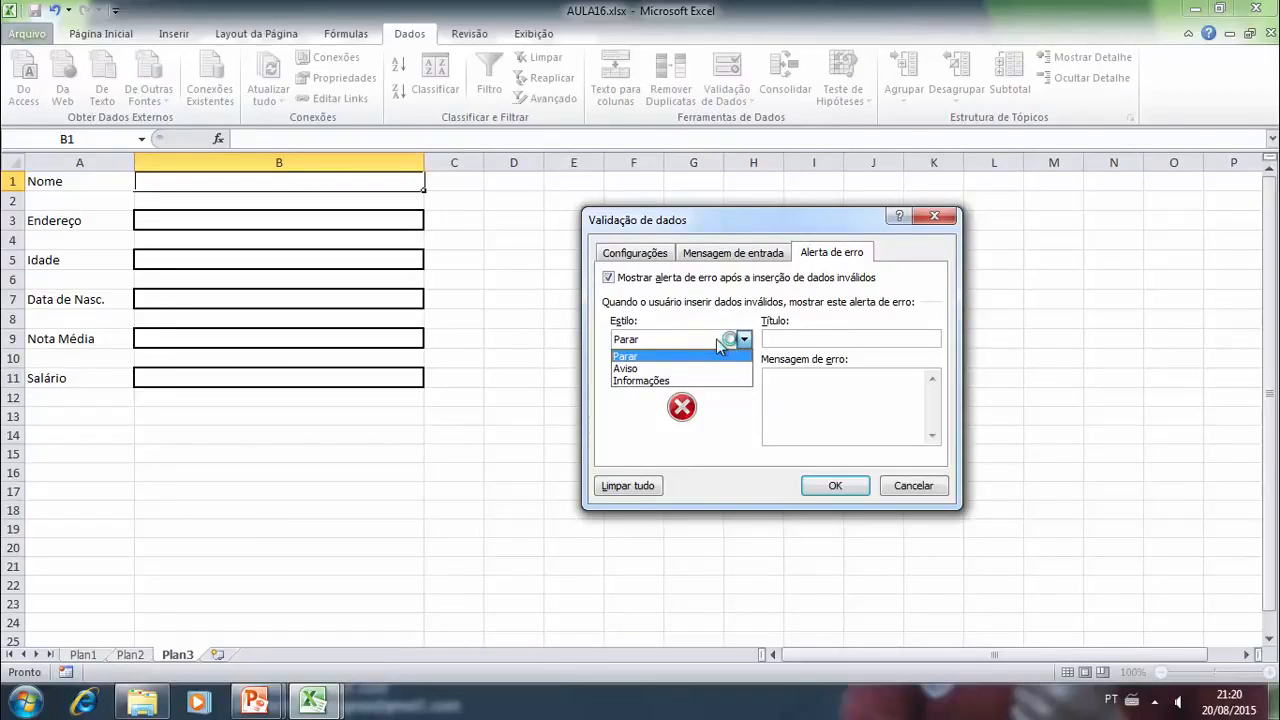
left_click(645, 356)
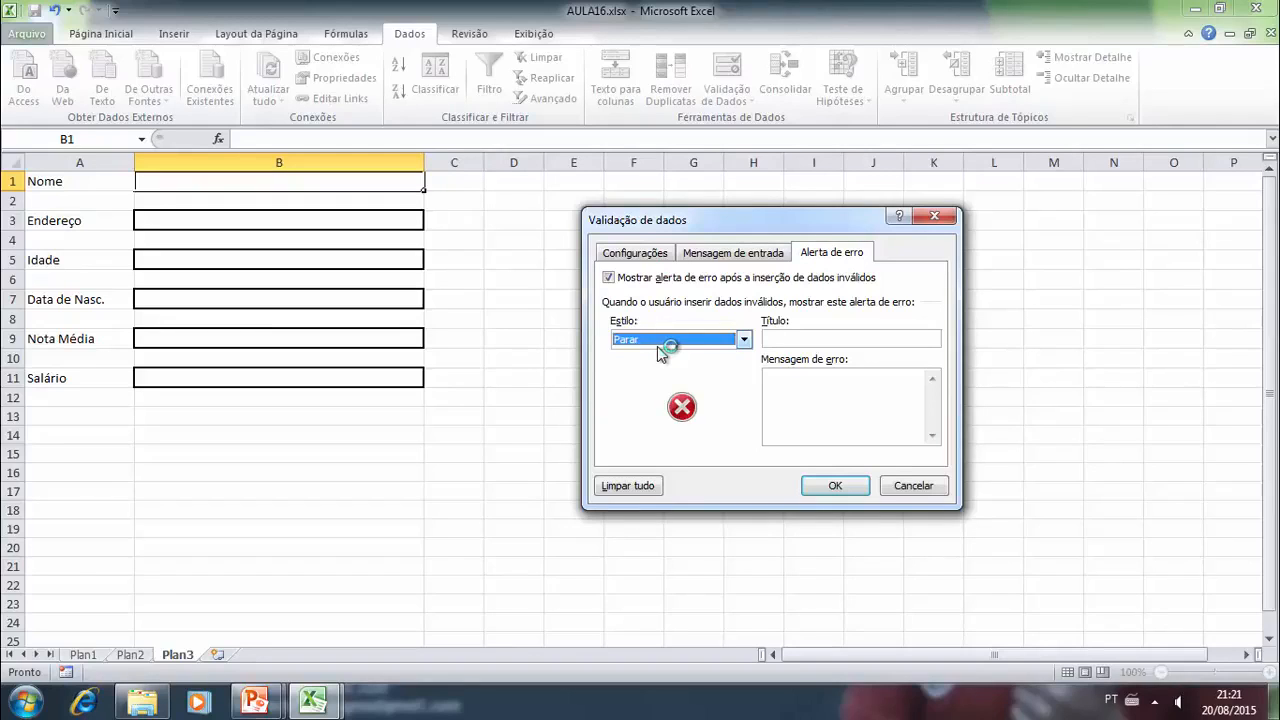
left_click(797, 340)
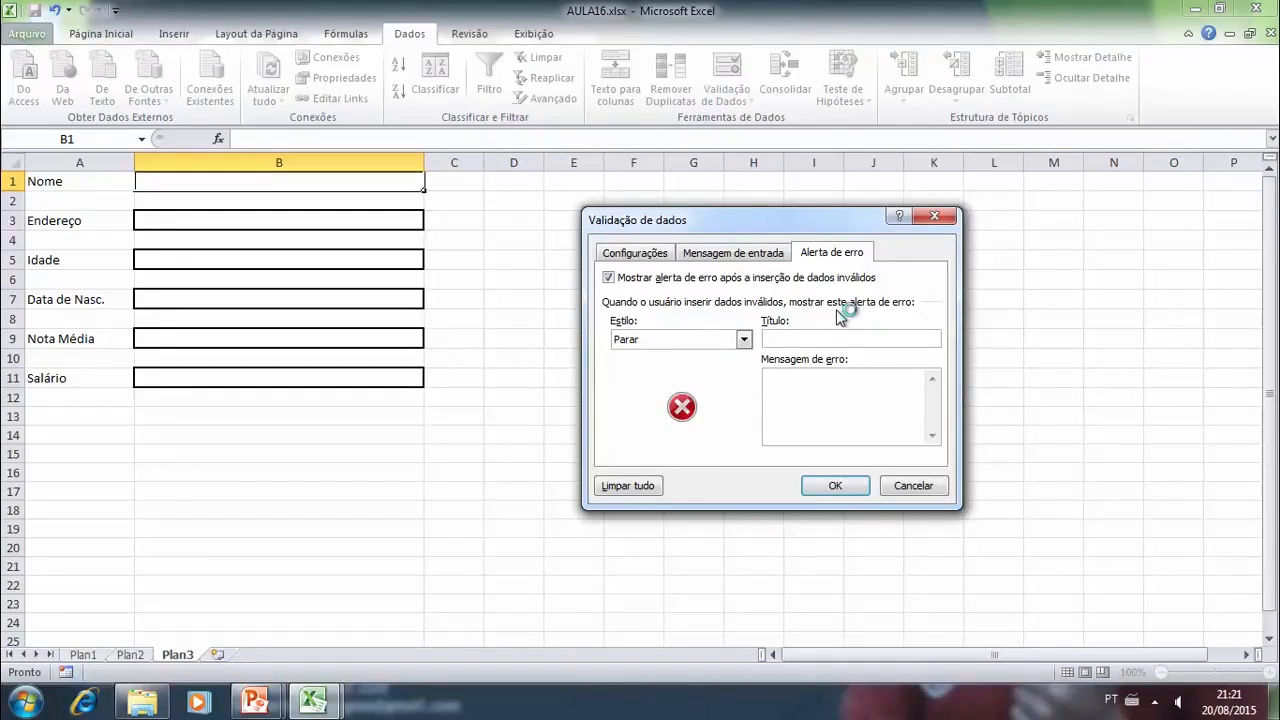
type("Erro de Digitação")
- Write the error message "Digite corretamente o nome respeitando o limite de 3 a 15" for the B1 alert
left_click(807, 393)
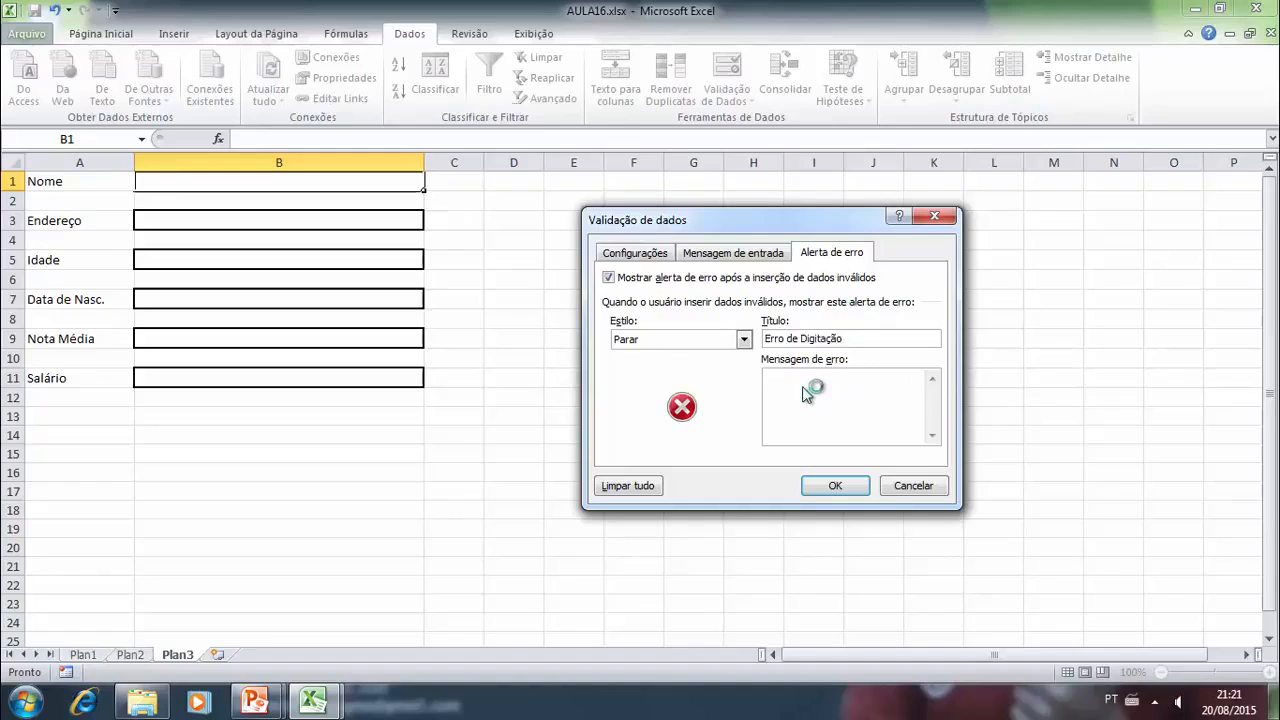
type("Digite ")
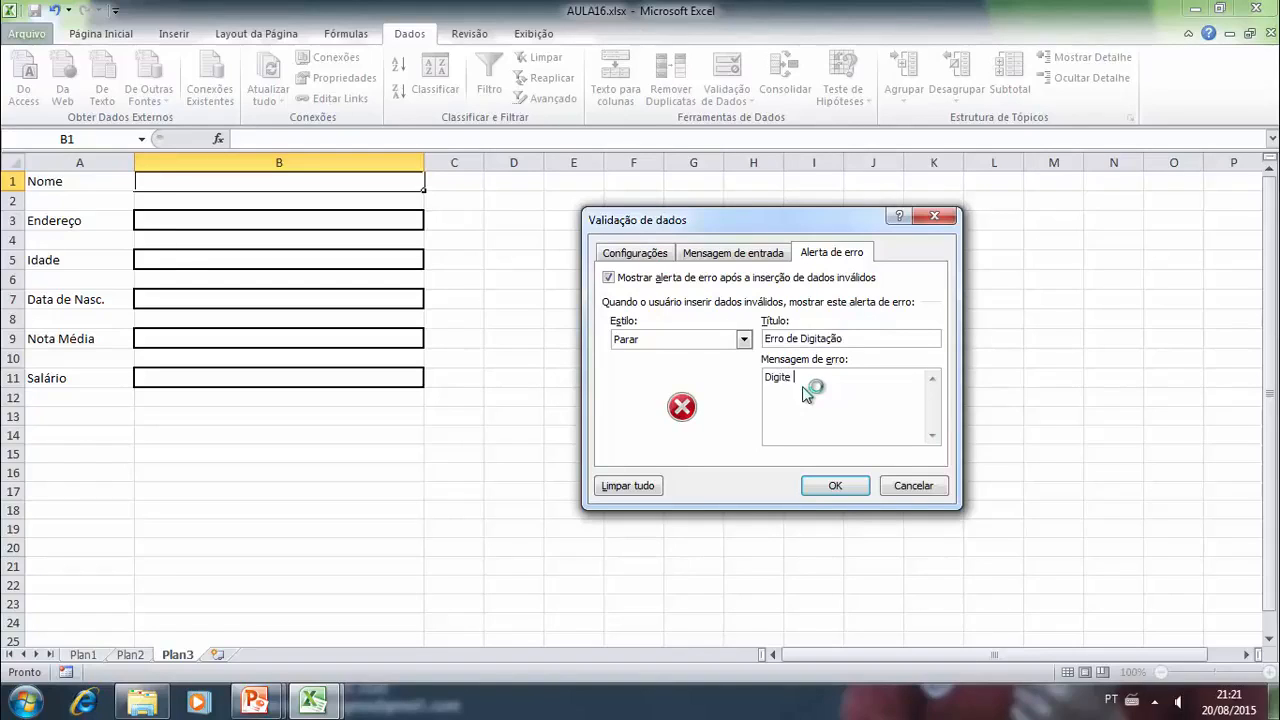
type("corretamente o nome respeitando o limite de 3 a 15")
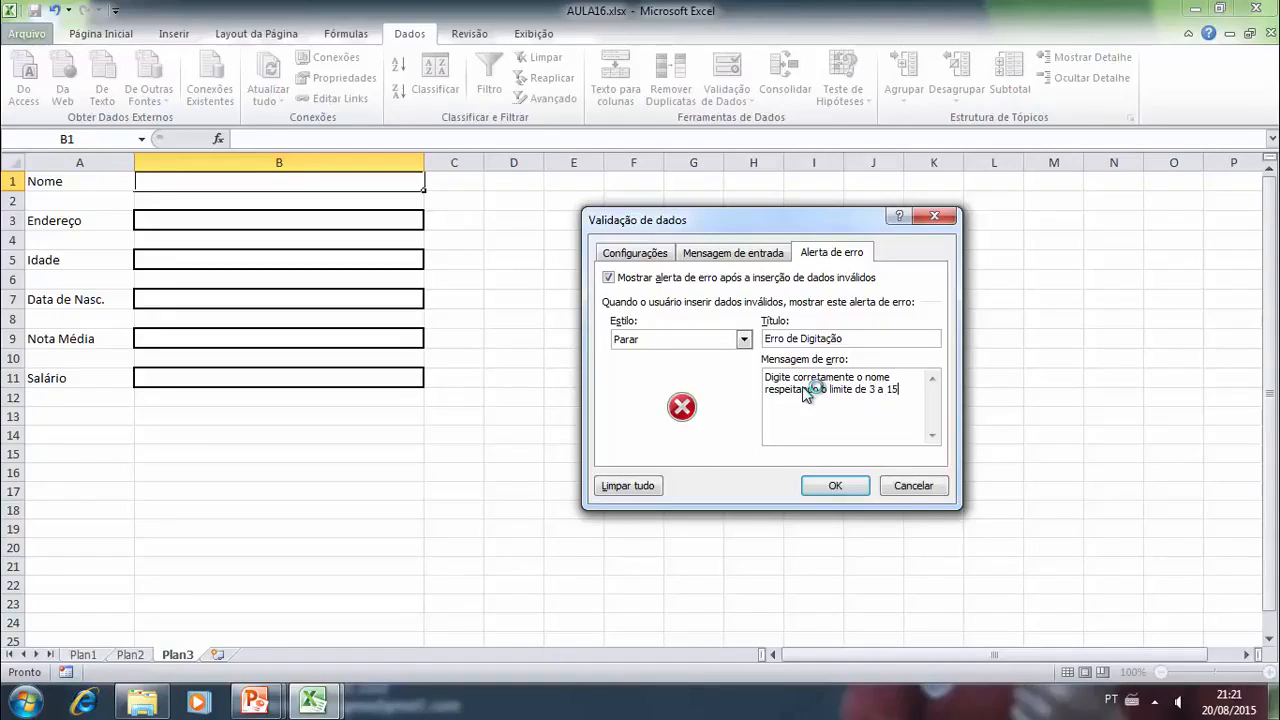
- Reword the end of the error message to "minimo: 3 a máximo: 15 caracteres." and apply the validation to B1
key("Left")
key("Left")
key("Left")
key("Left")
key("Left")
key("Left")
key("Left")
key("Left")
key("Left")
key("Right")
key("Right")
key("Right")
type("minimo: 3 a máximo: 15 caracteres")
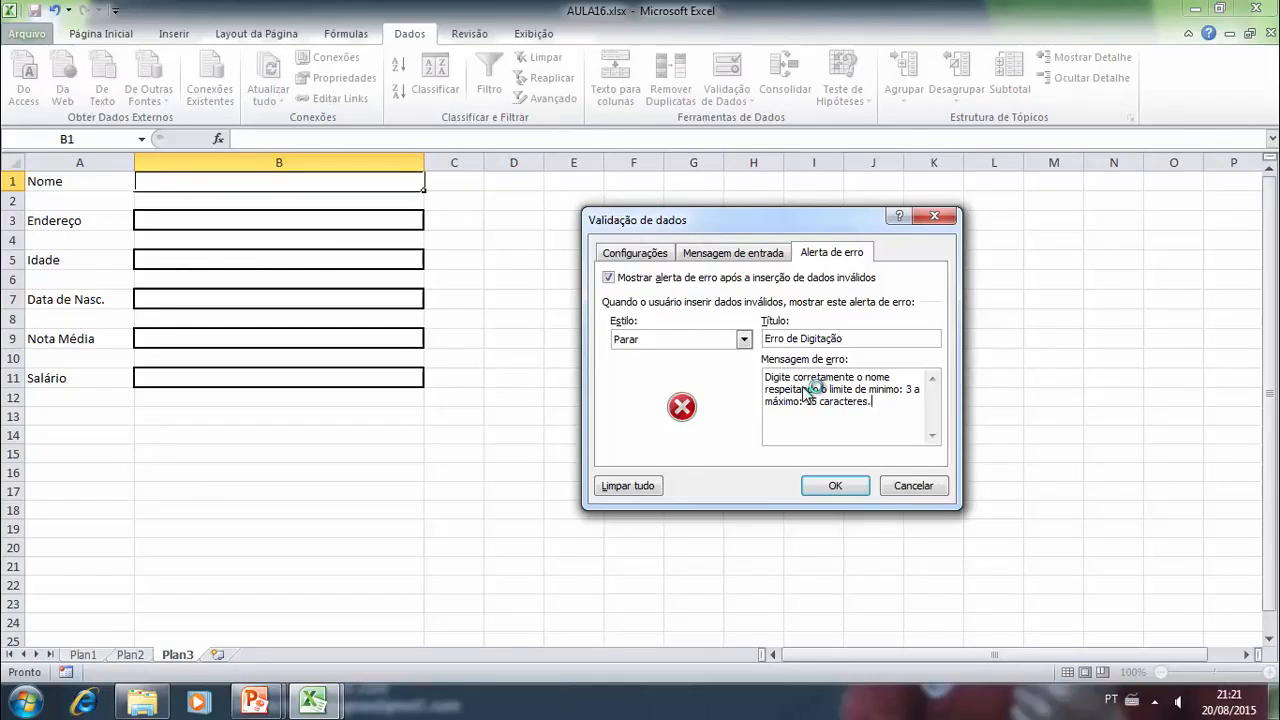
type(".")
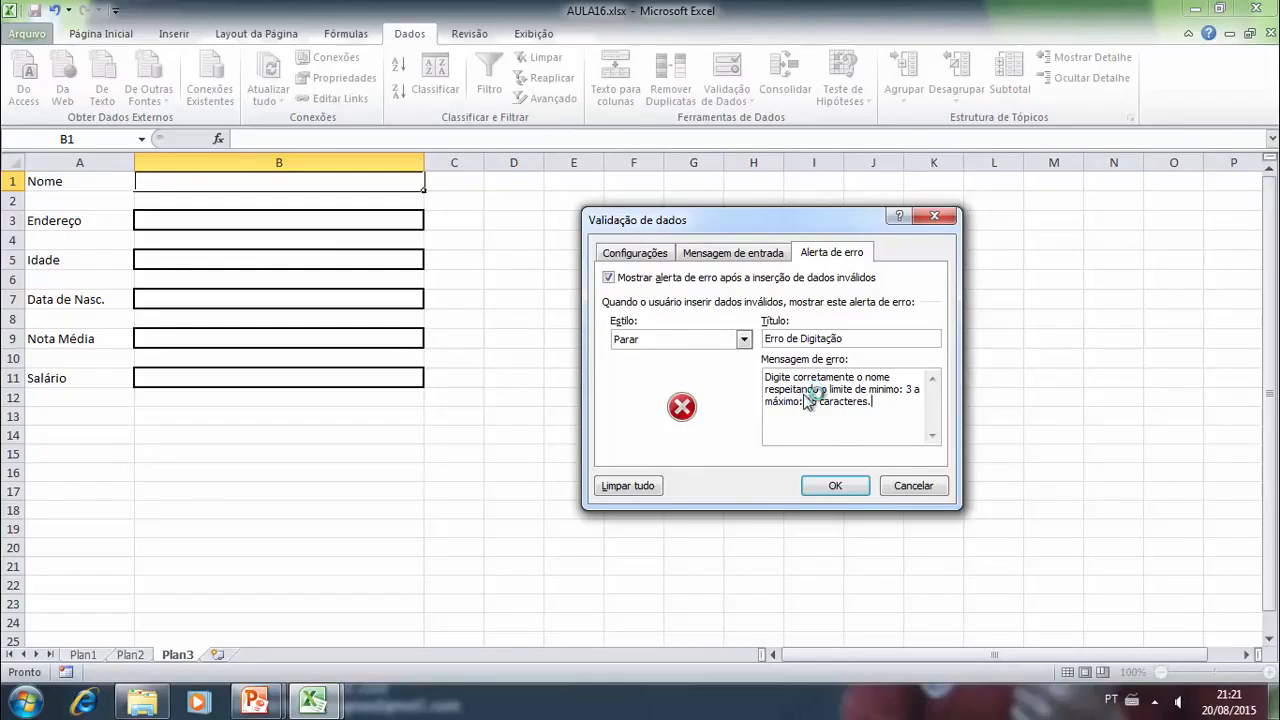
left_click(845, 486)
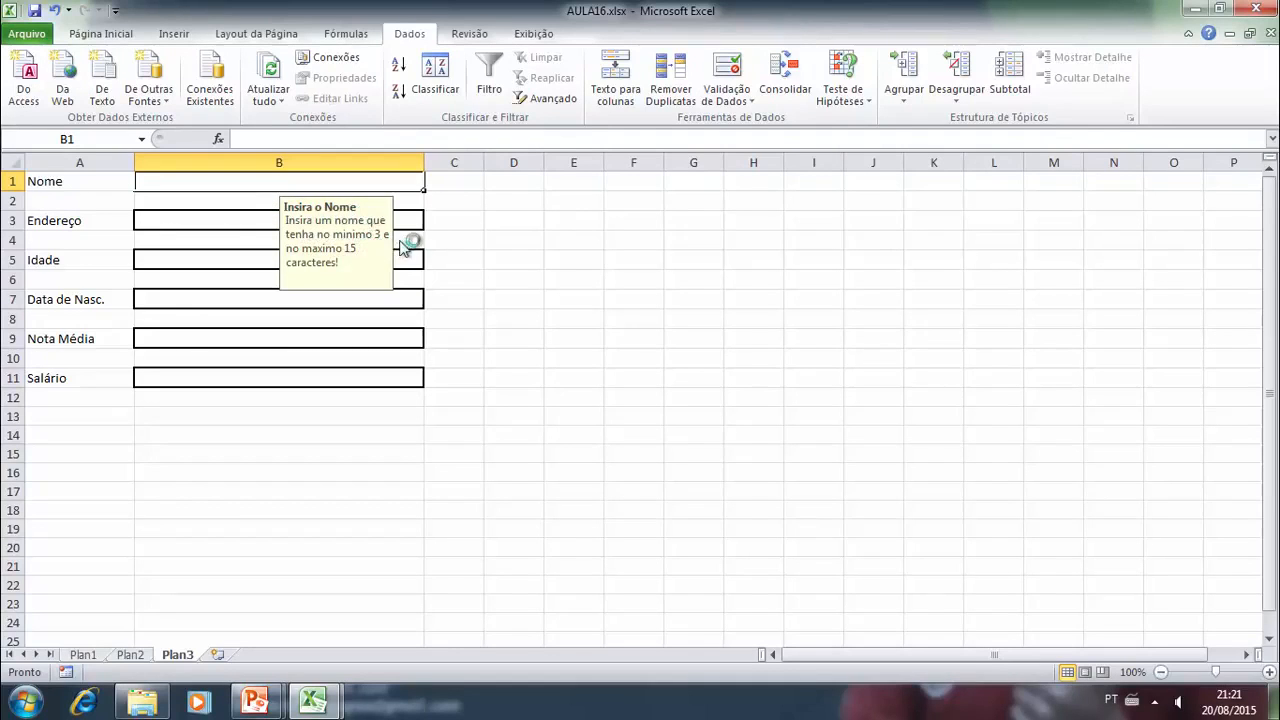
- Alternate the selection between cells B3 and B1 to check when the B1 input message is displayed
left_click(250, 222)
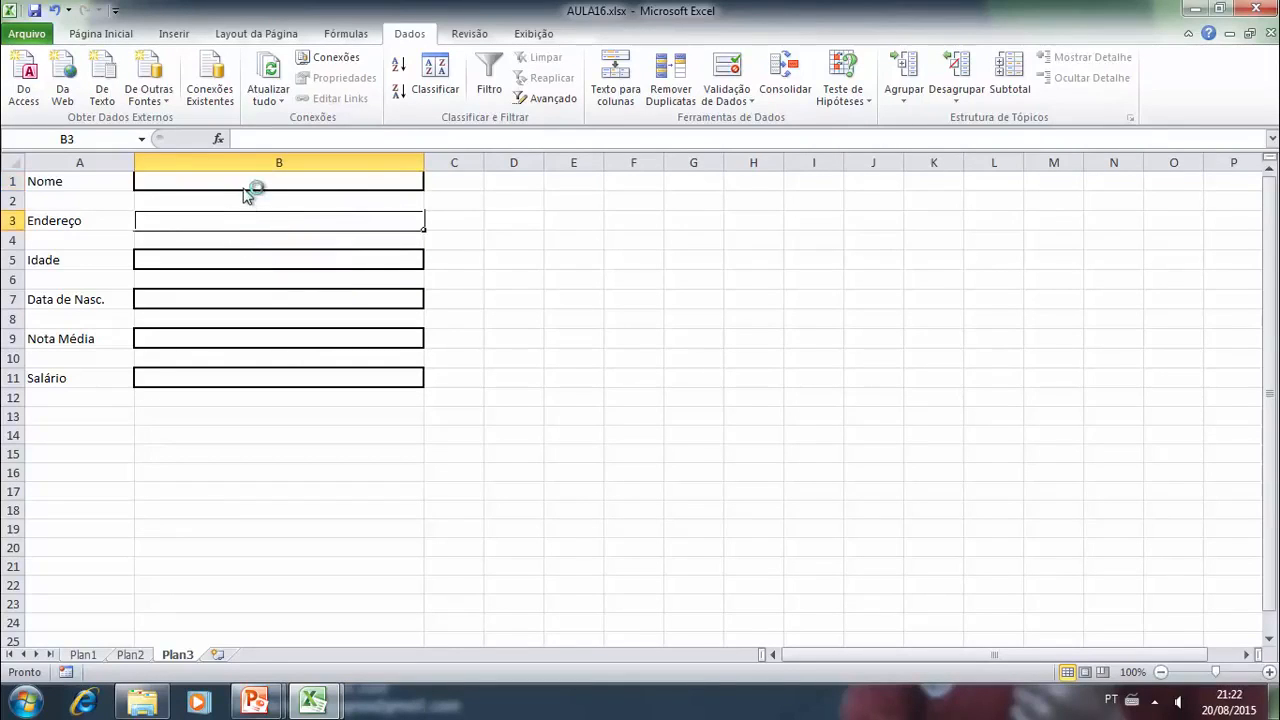
left_click(250, 186)
left_click(214, 222)
left_click(220, 186)
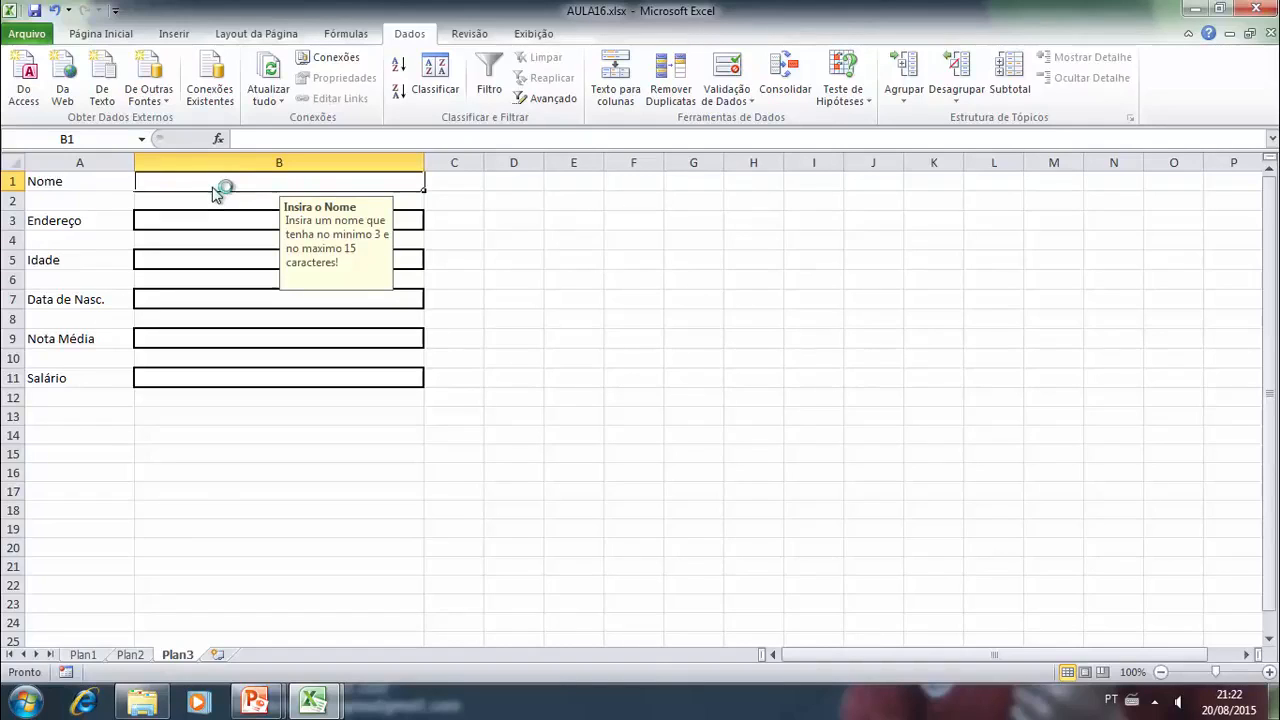
- Test the validation by entering a three-letter name in cell B1
type("Edu")
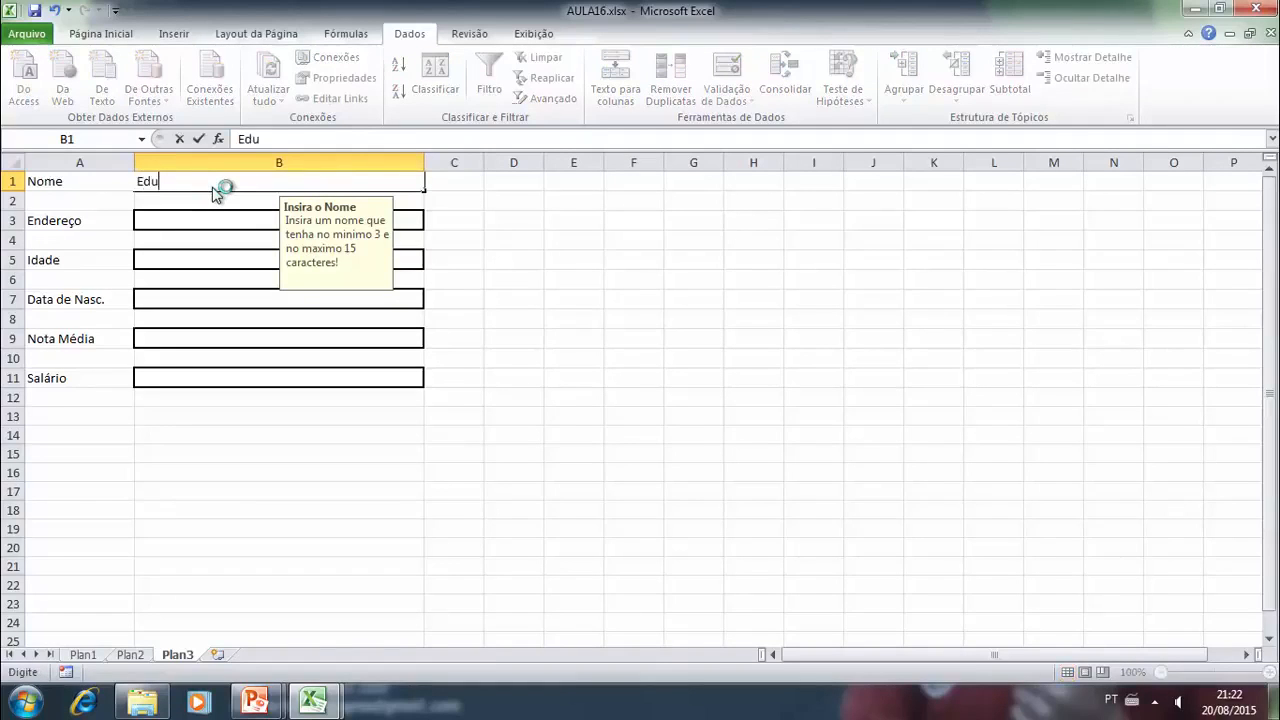
key("Return")
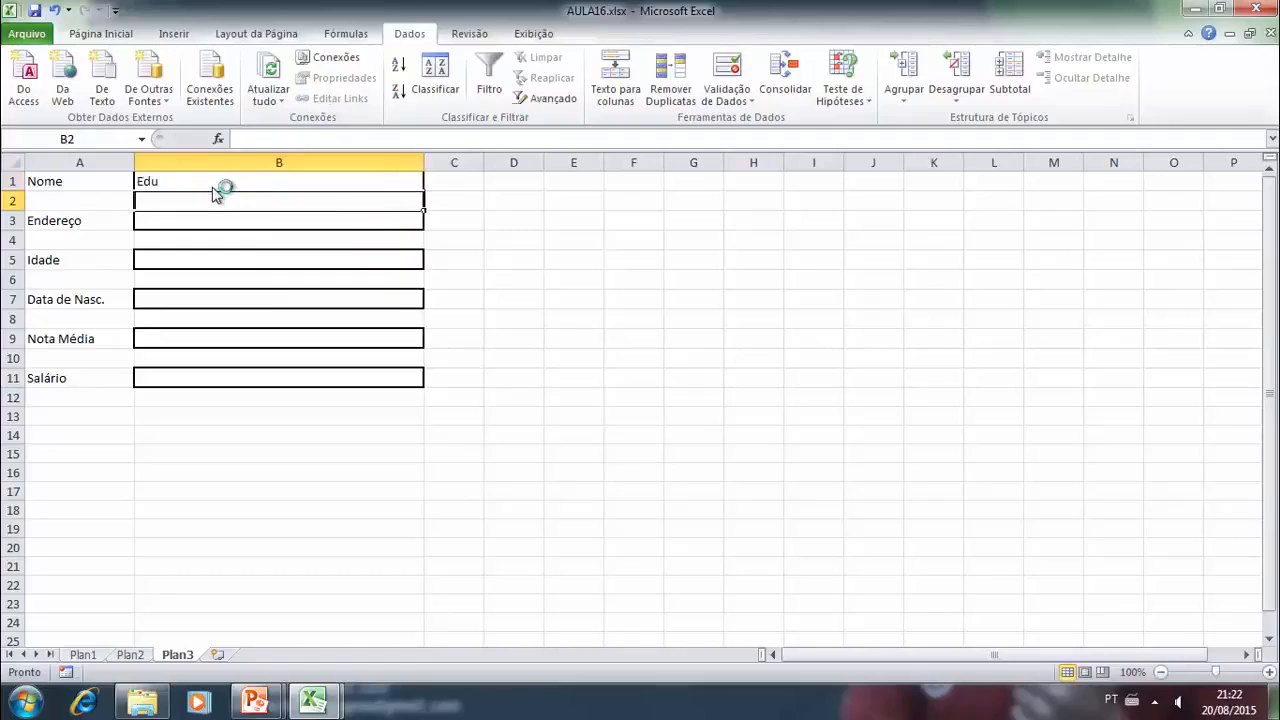
- Try to enter a two-letter name in cell B1 and choose to retry the entry
left_click(213, 188)
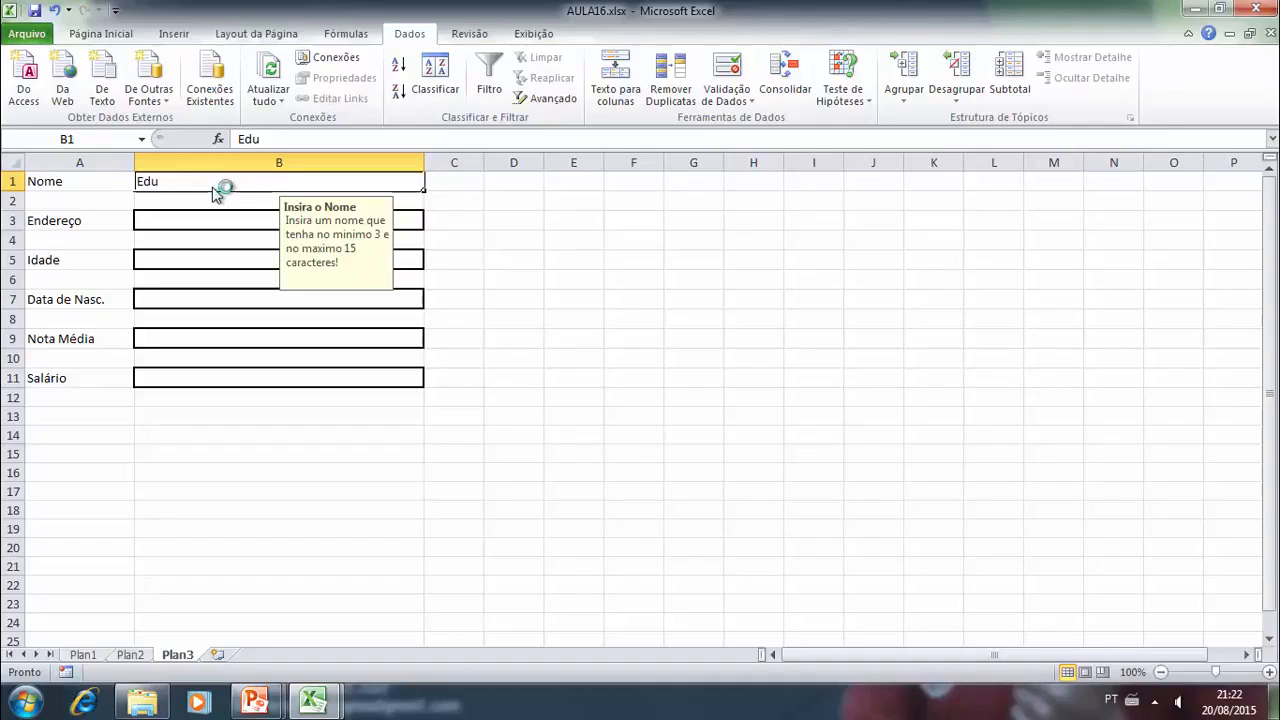
type("gi")
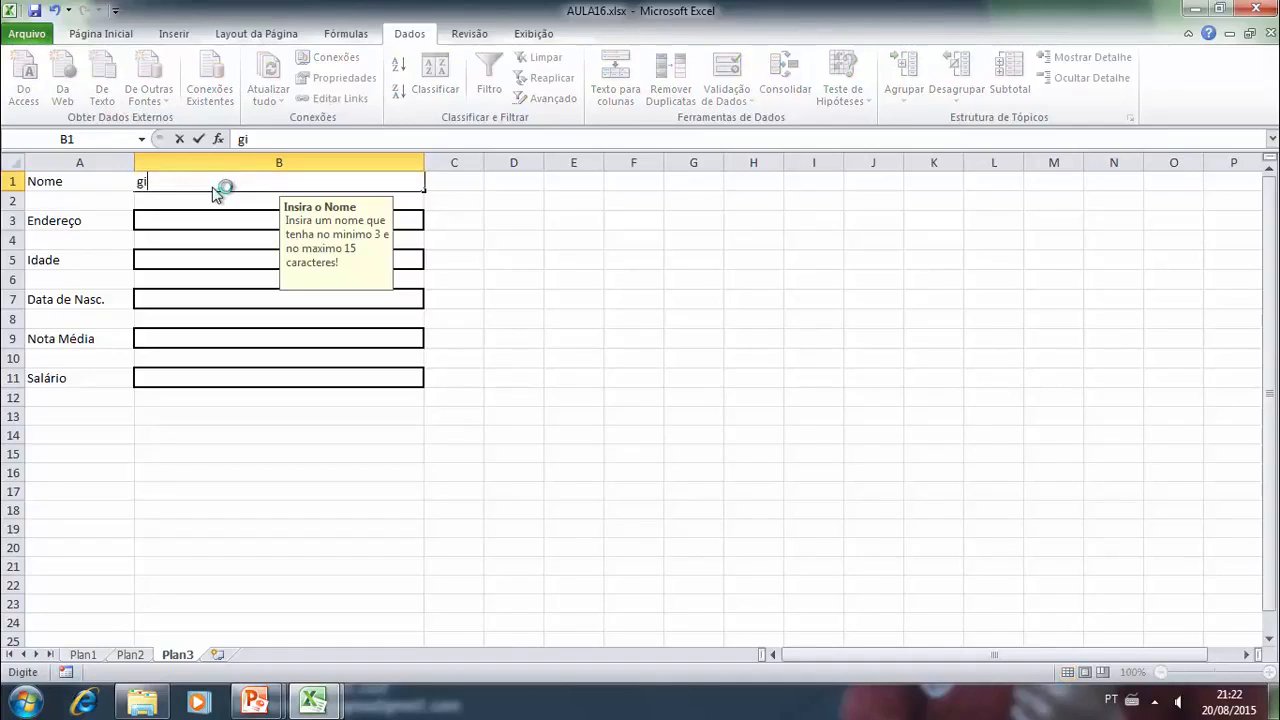
key("Return")
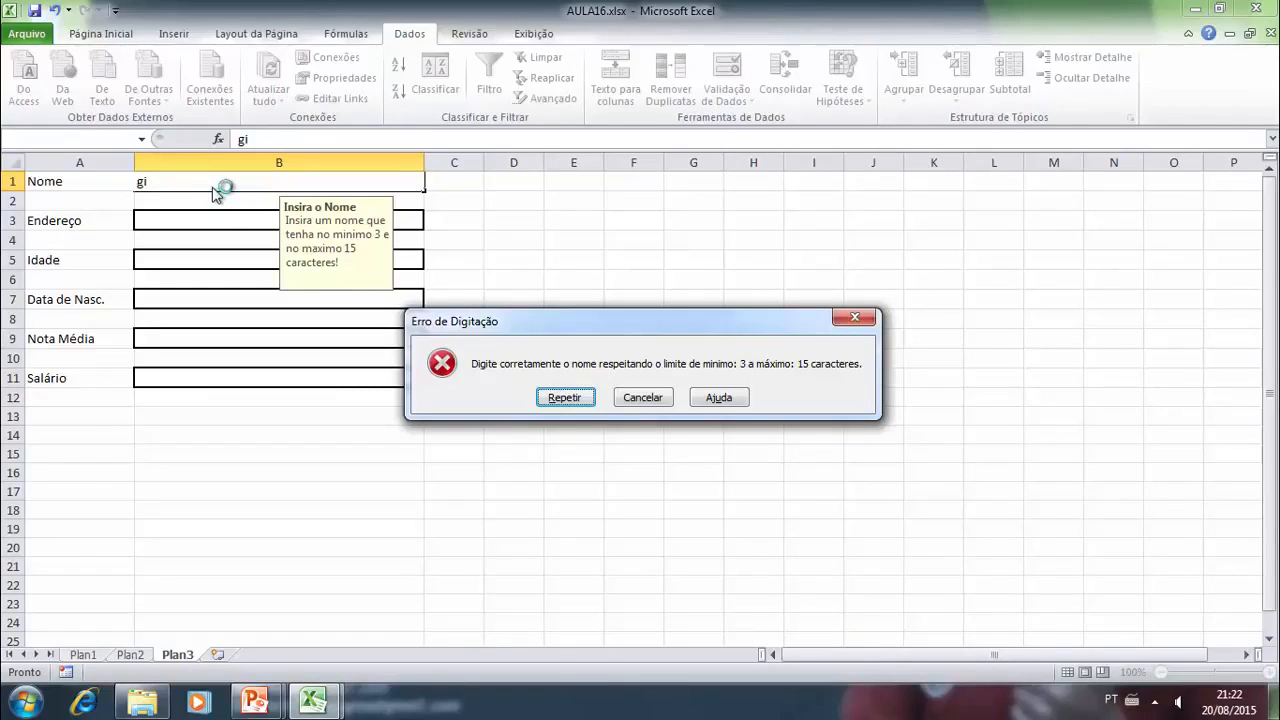
left_click(590, 399)
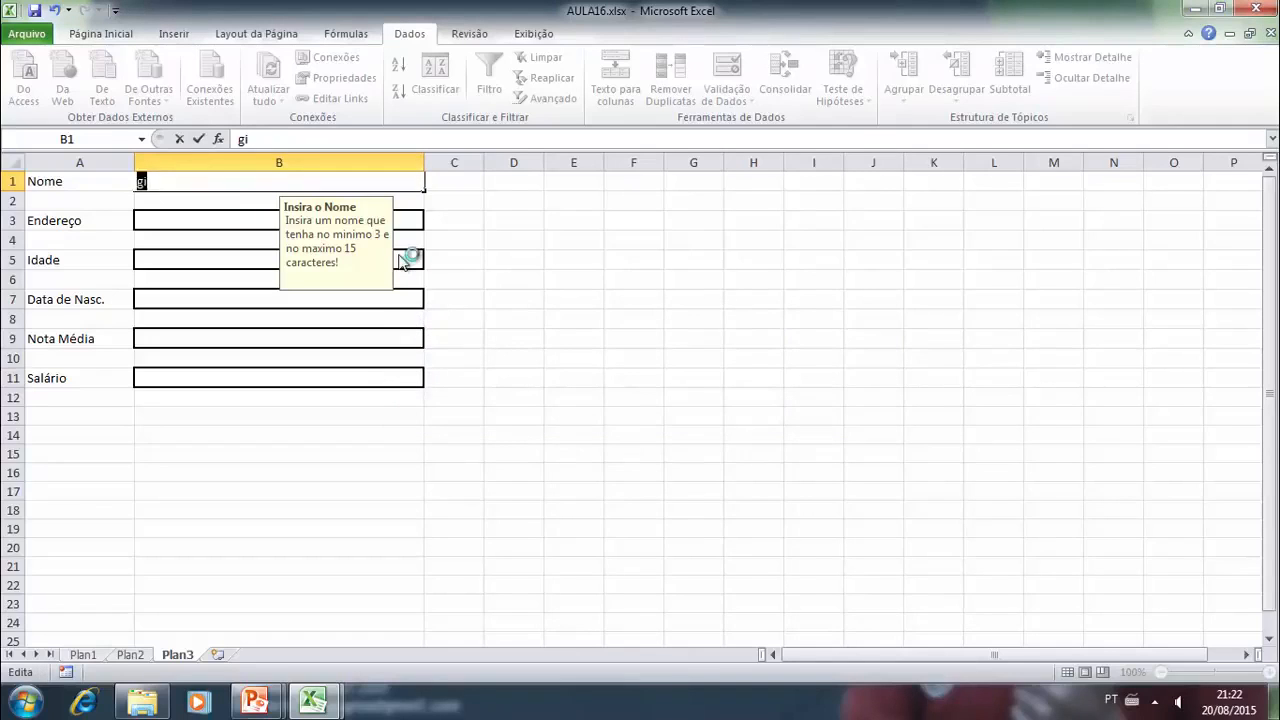
- Try to enter a full name longer than 15 characters in cell B1 and choose to retry the entry
key("Return")
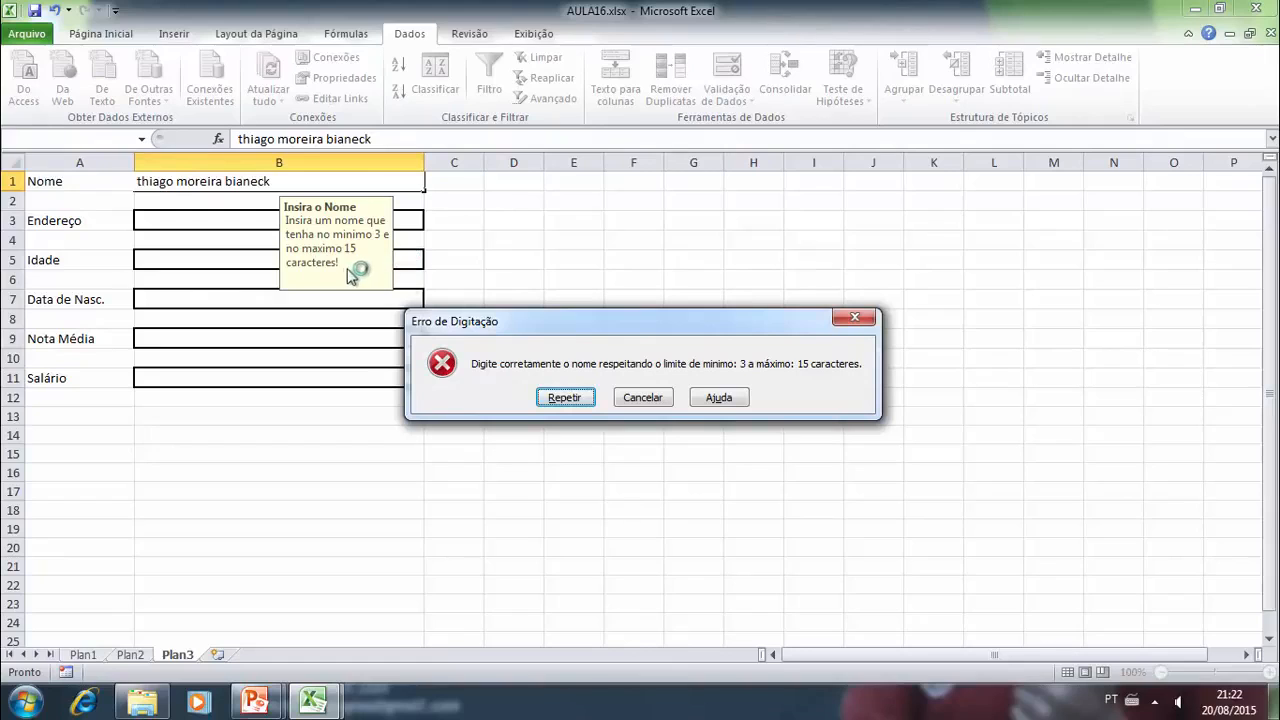
left_click(566, 397)
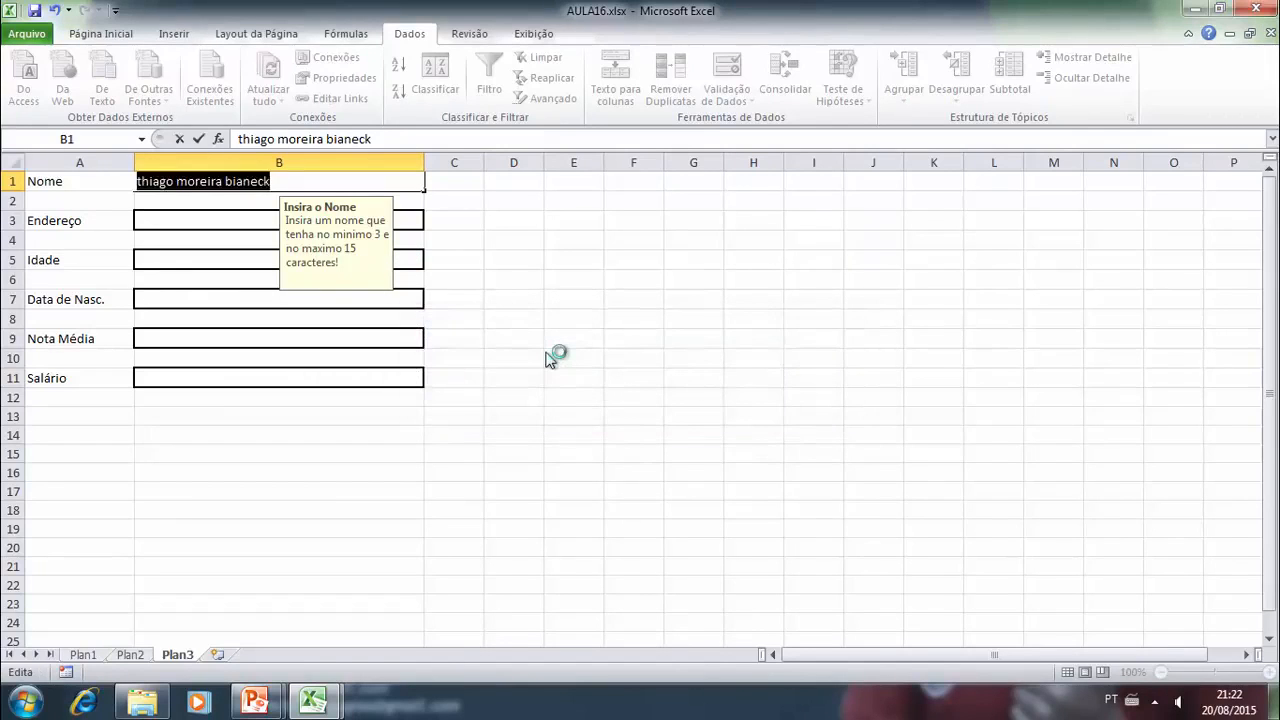
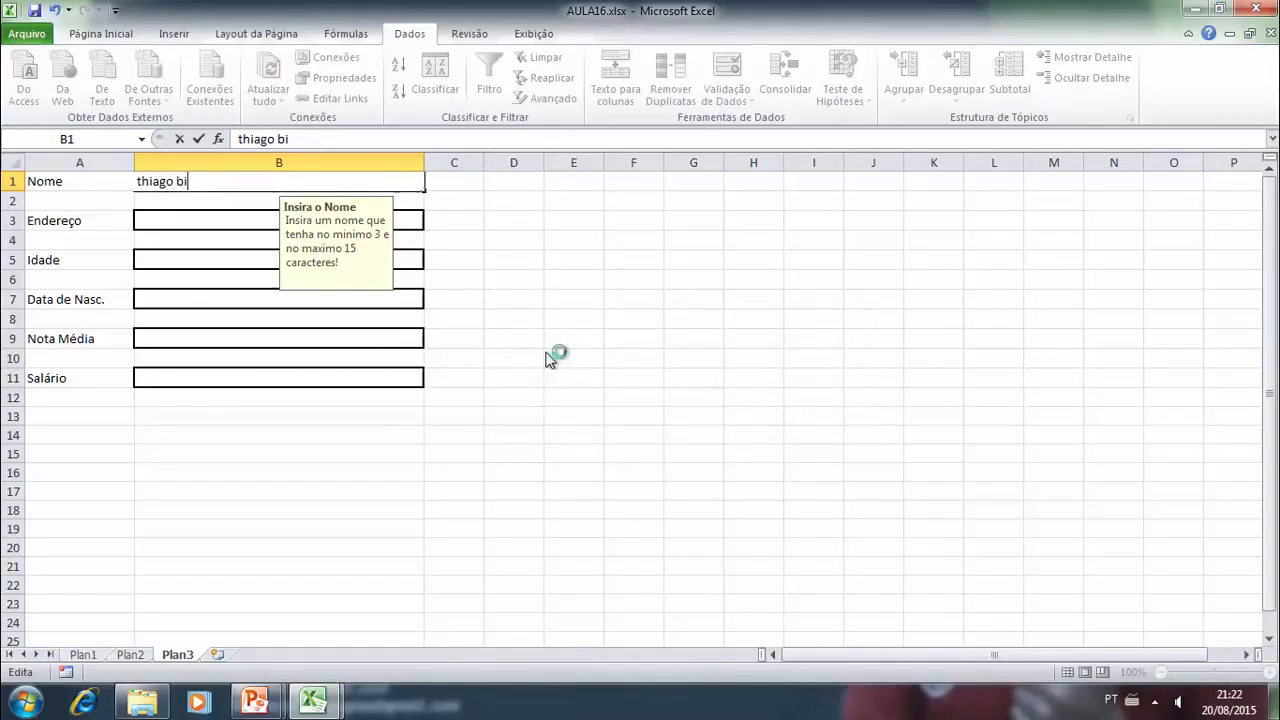
- Enter a shortened first and last name within the 15-character limit in cell B1
key("Return")
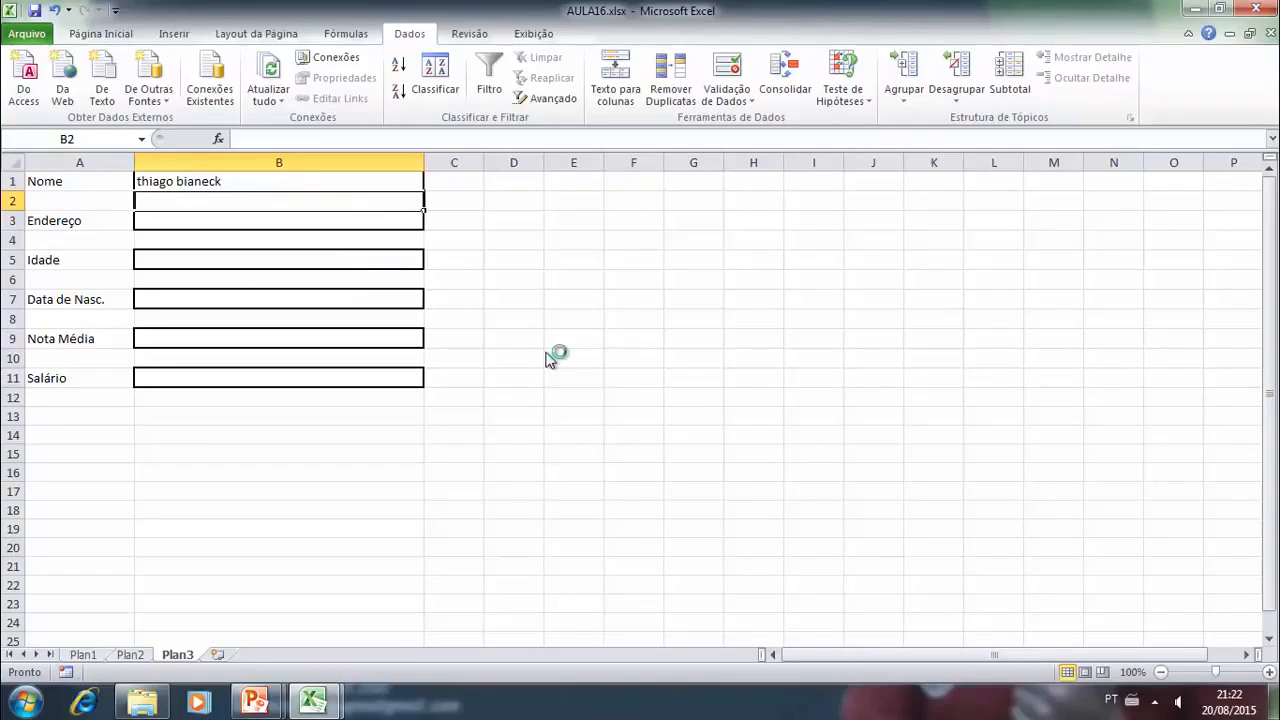
- Create a validation rule for cell B3 that allows "Comprimento do texto" with the condition "é menor do que" and a maximum of 20
left_click(259, 228)
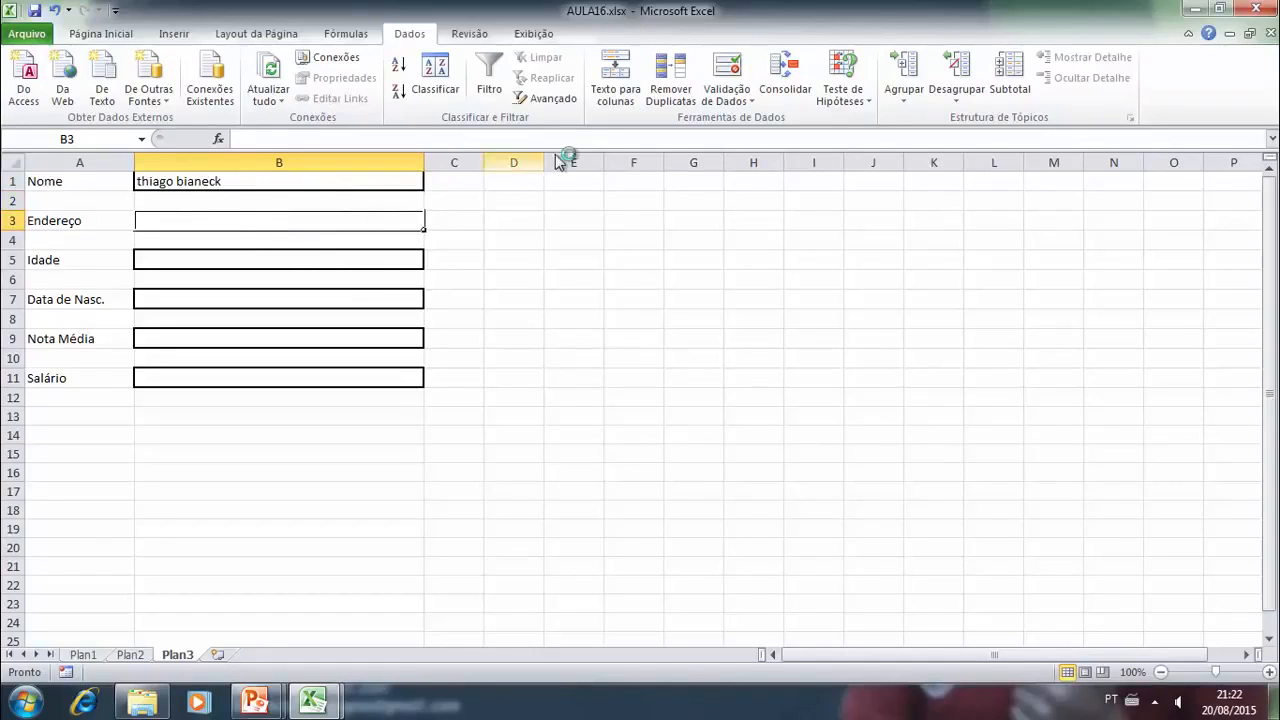
left_click(742, 100)
left_click(740, 124)
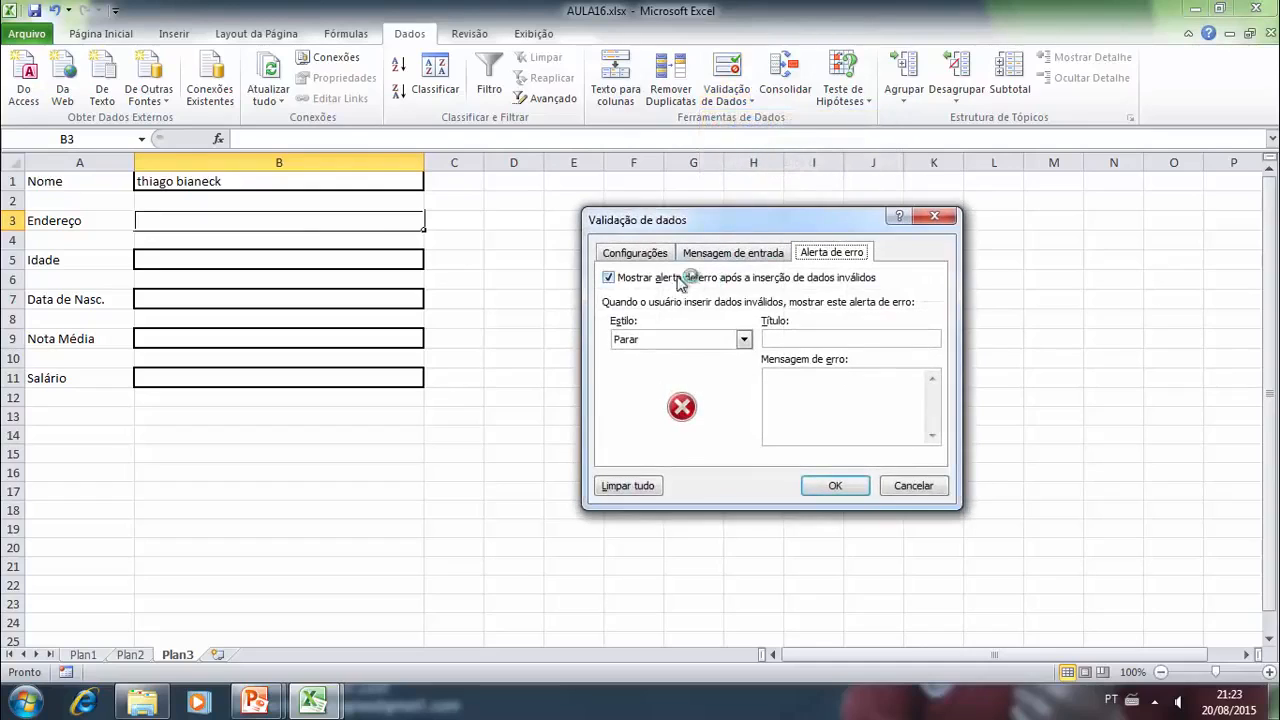
left_click(645, 256)
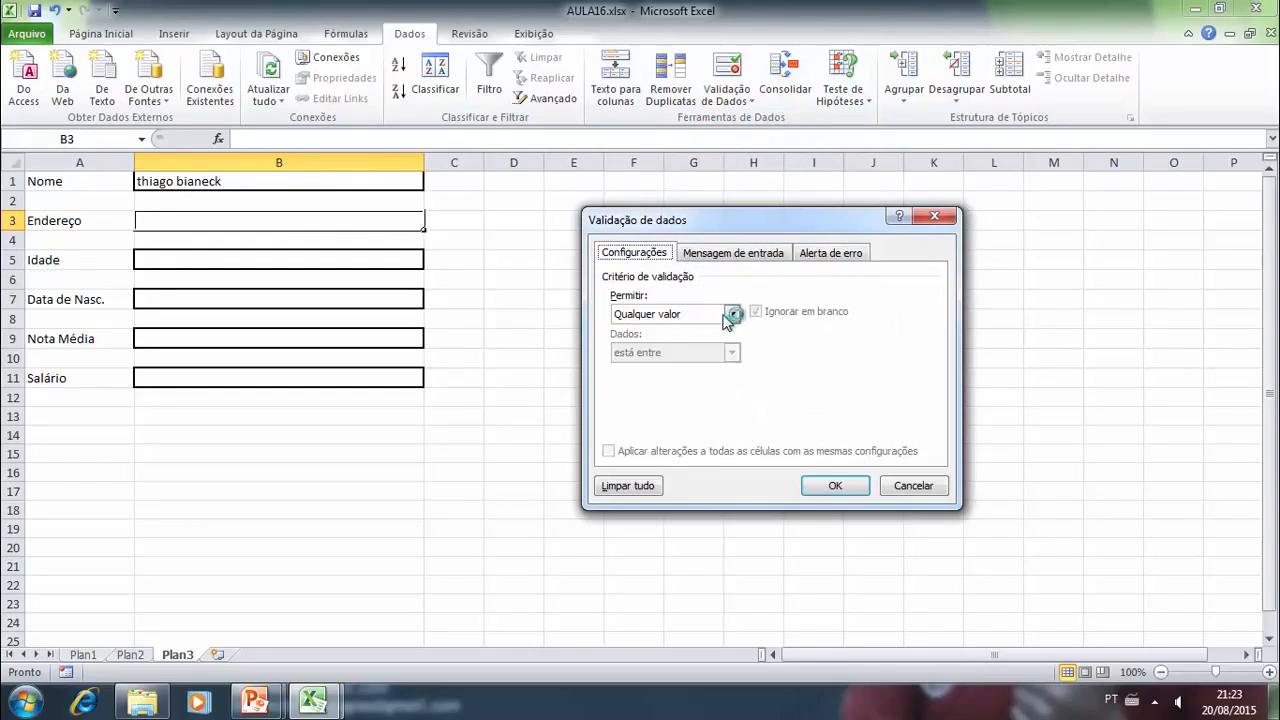
left_click(733, 314)
left_click(672, 405)
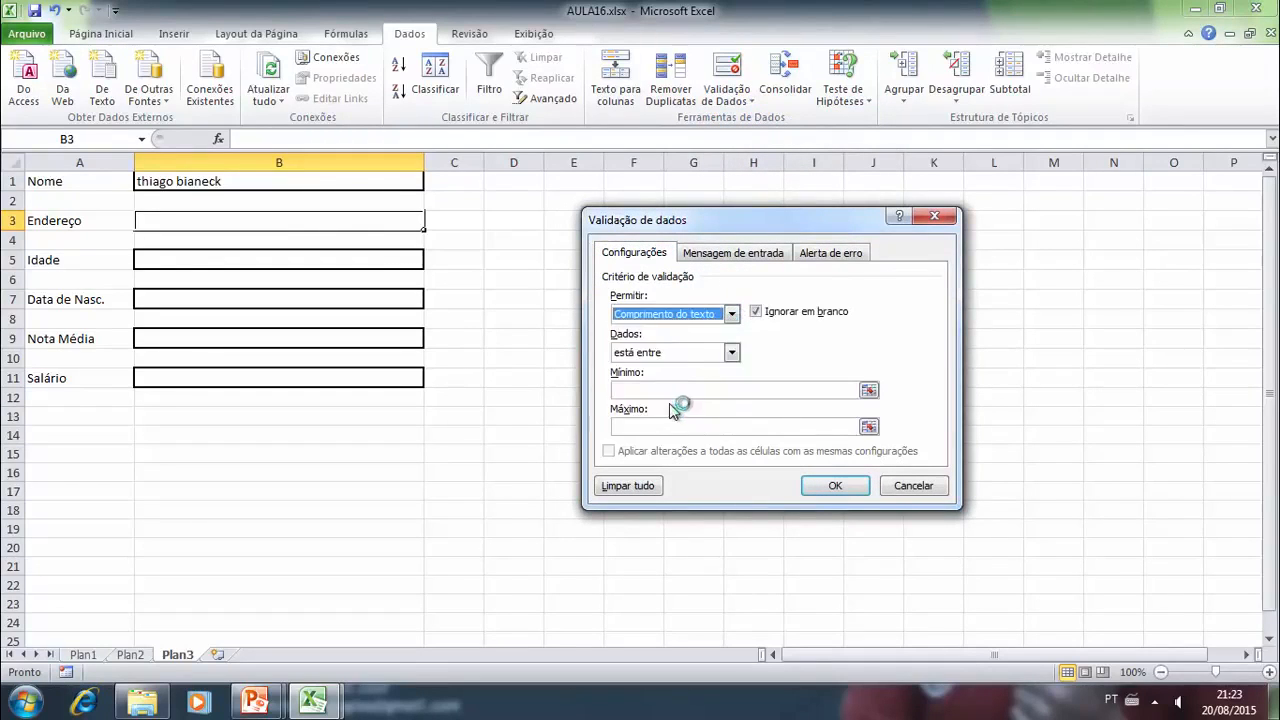
left_click(719, 351)
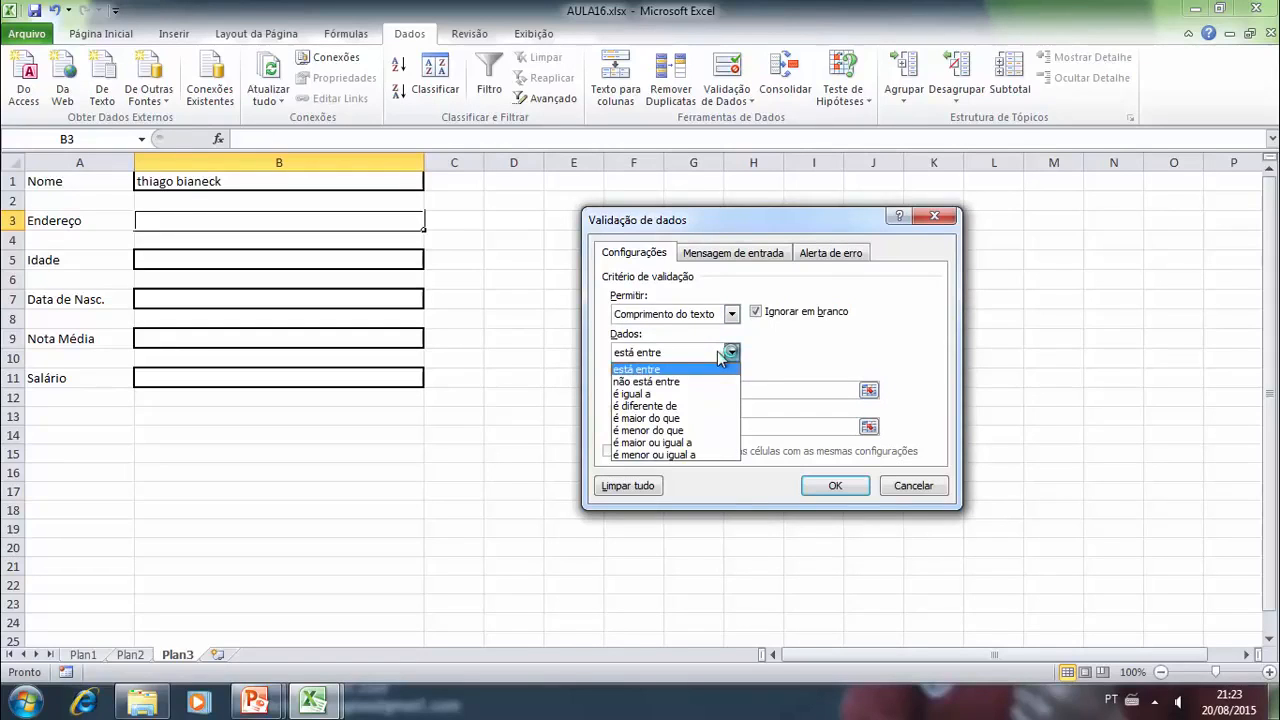
left_click(676, 432)
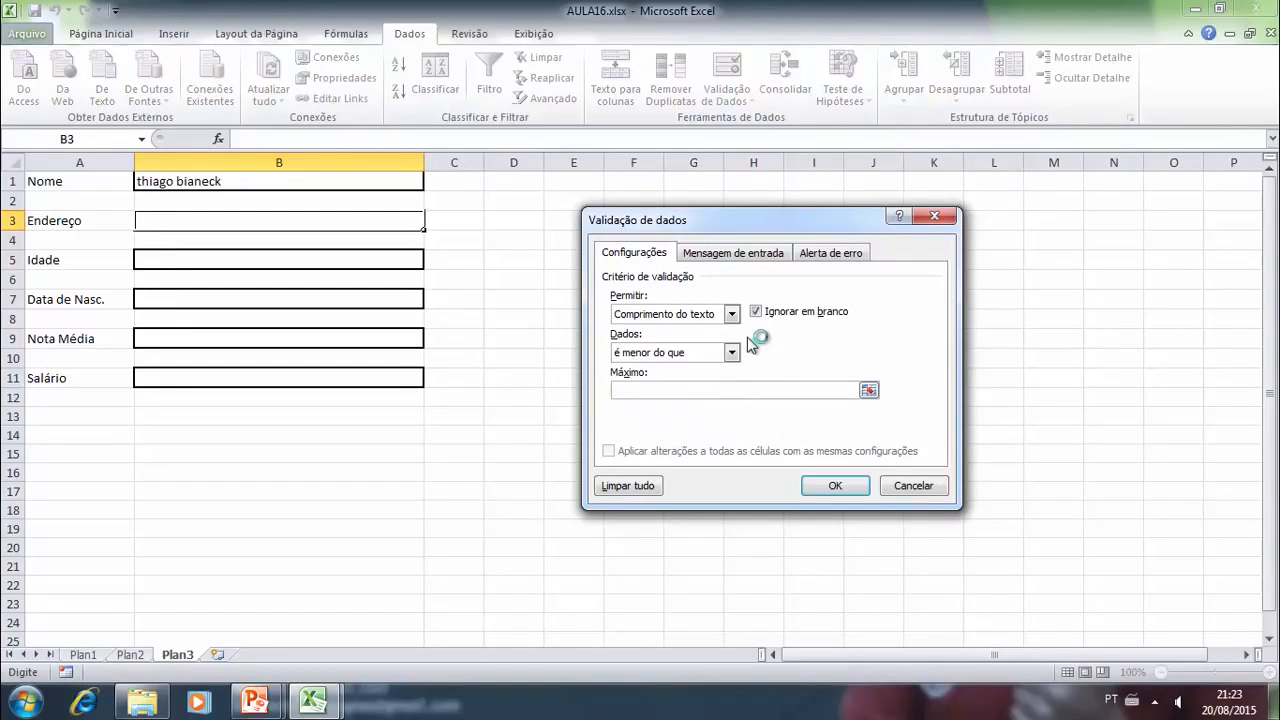
type("20")
- Give cell B3's validation the input message title "Digite o Endereço" and text "O endereço deve conter no maximo 20 caracteres"
left_click(738, 255)
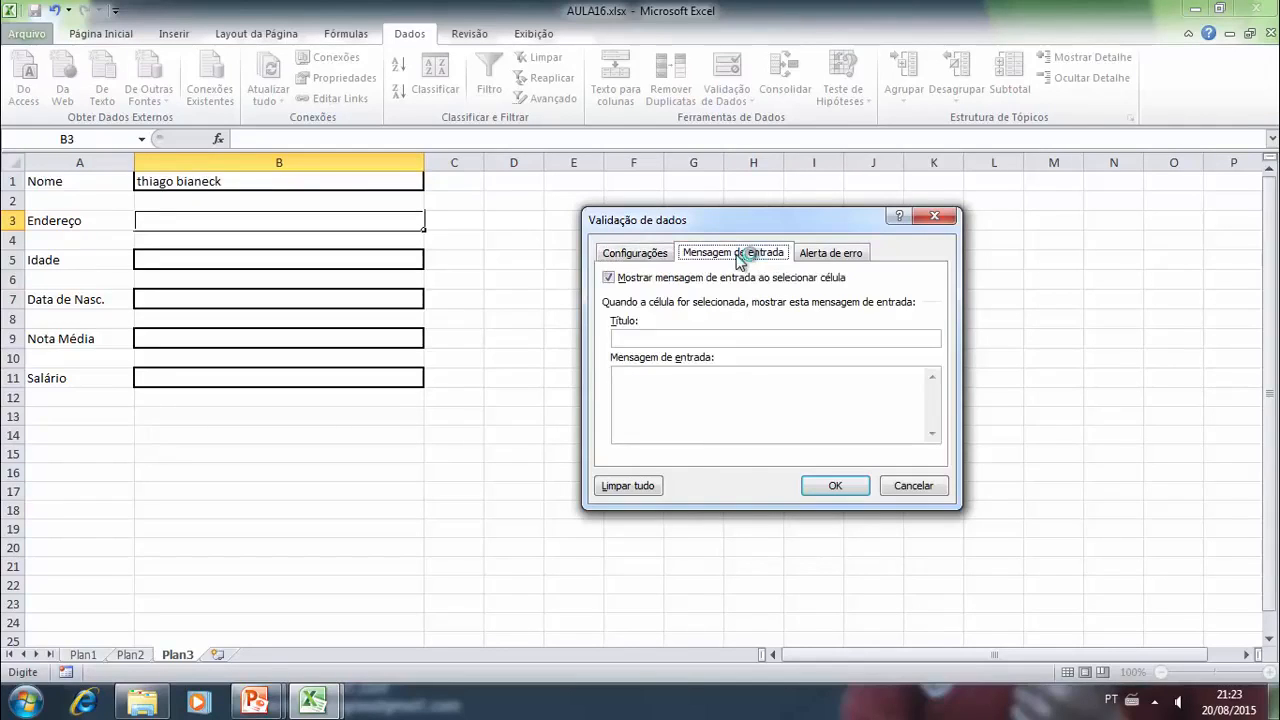
left_click(655, 338)
type("Digite o Endereço")
left_click(658, 388)
type("O endereço deve co")
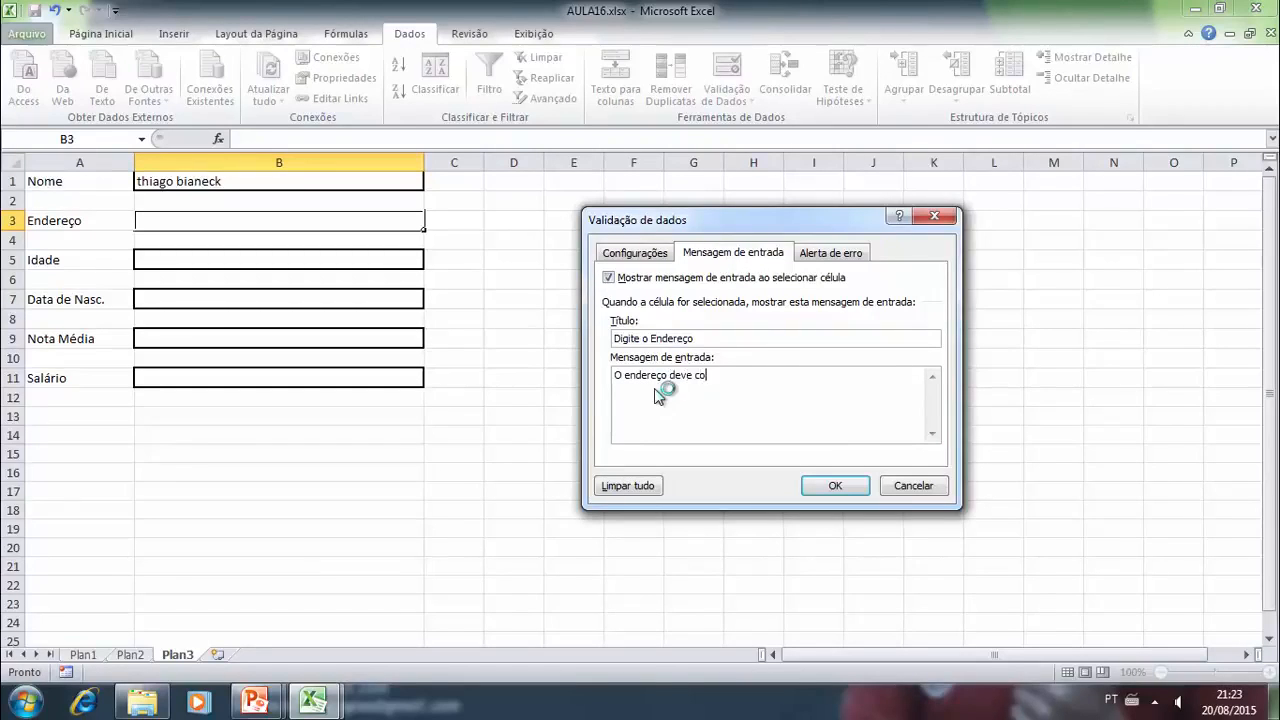
type("nter no maximo 20 caracteres")
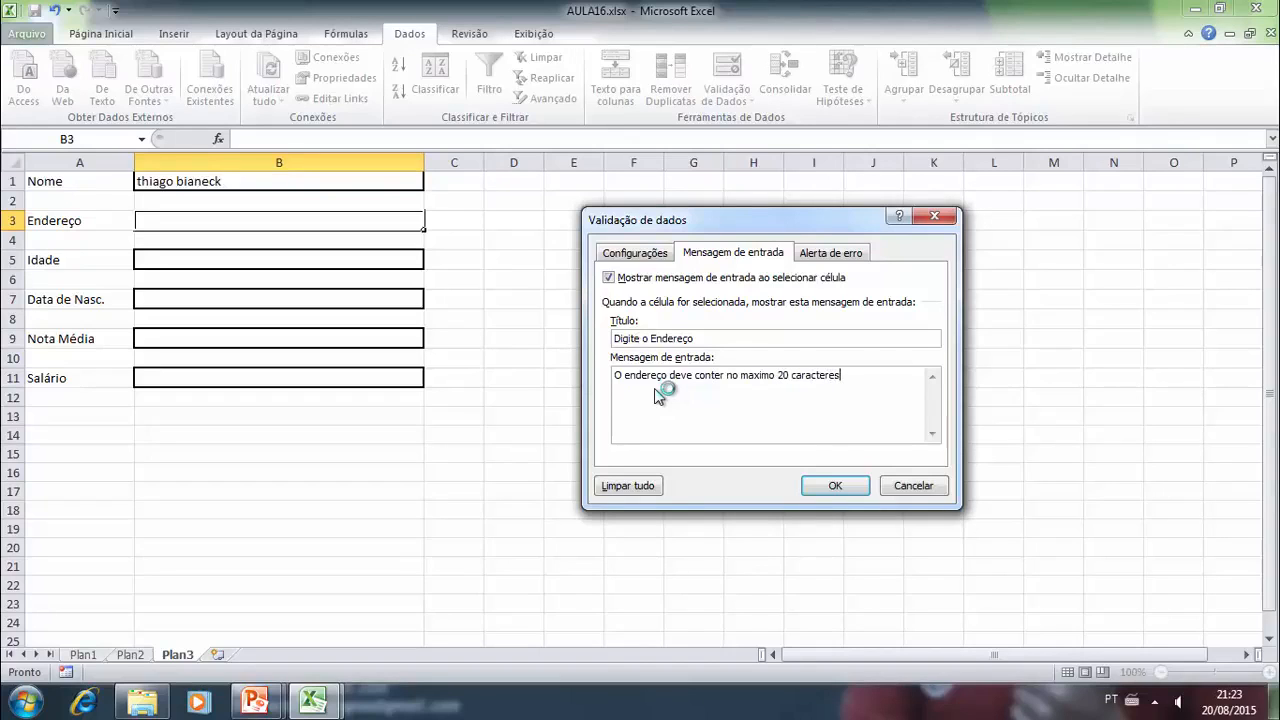
- Add a "Parar" error alert titled "ERRO" with the message "Digite corretamente!" and apply the validation to cell B3
left_click(831, 253)
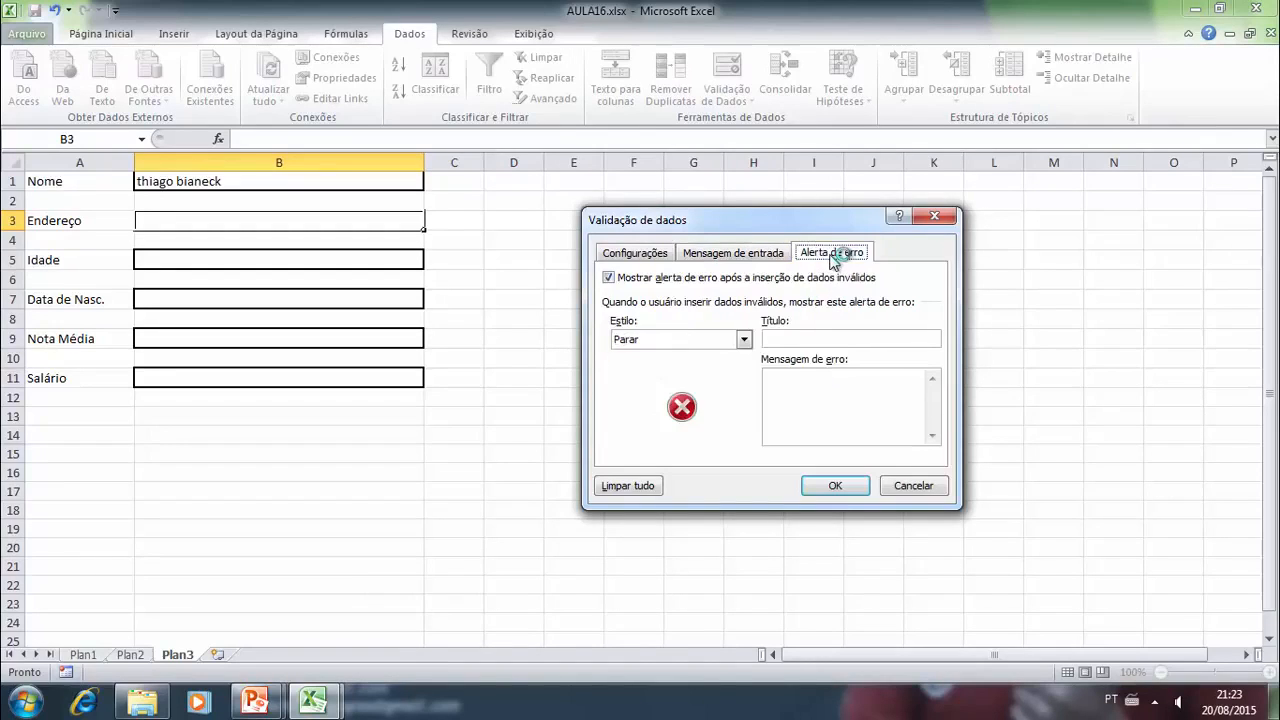
left_click(800, 398)
left_click(800, 341)
type("ERRO")
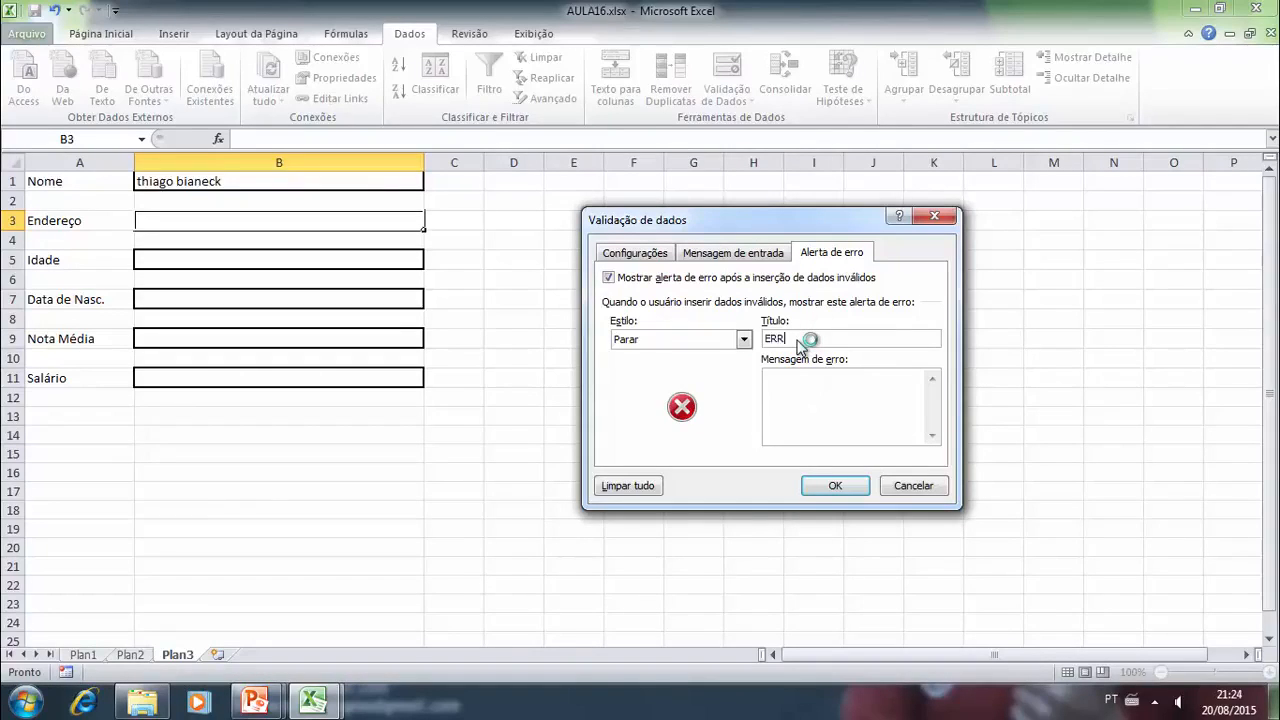
left_click(803, 385)
type("Digite corretamen")
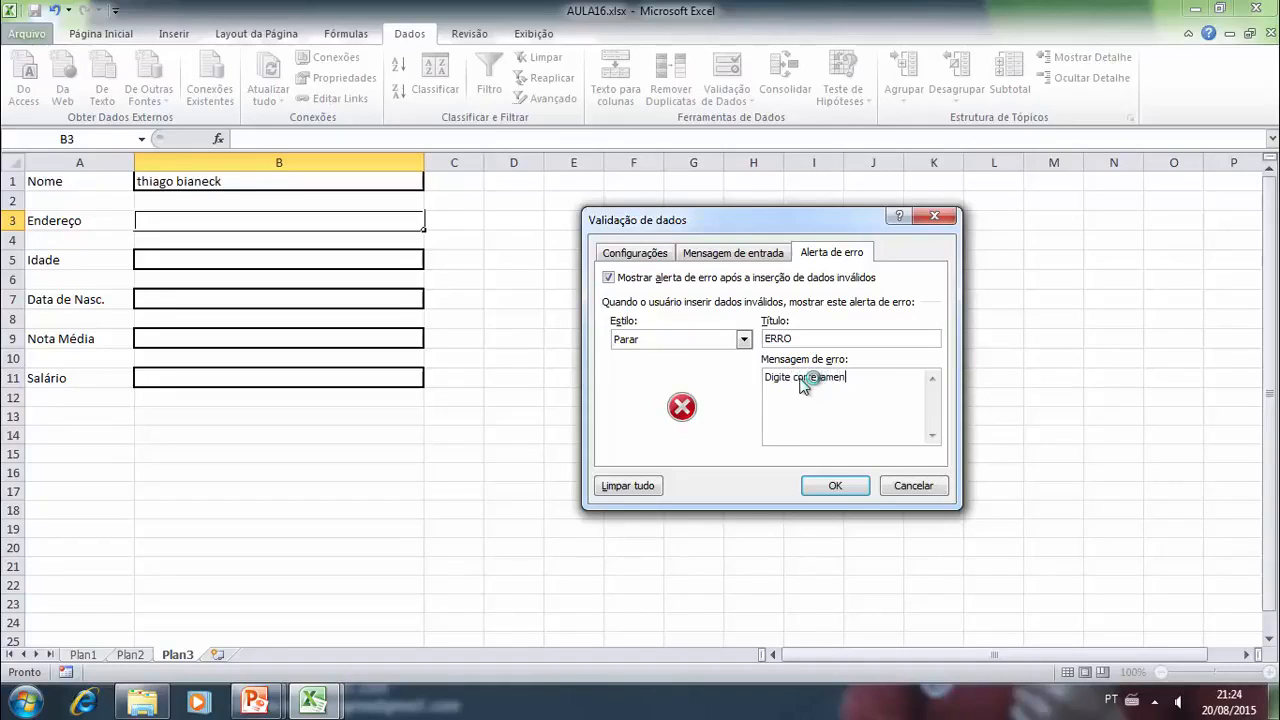
type("te!")
left_click(813, 486)
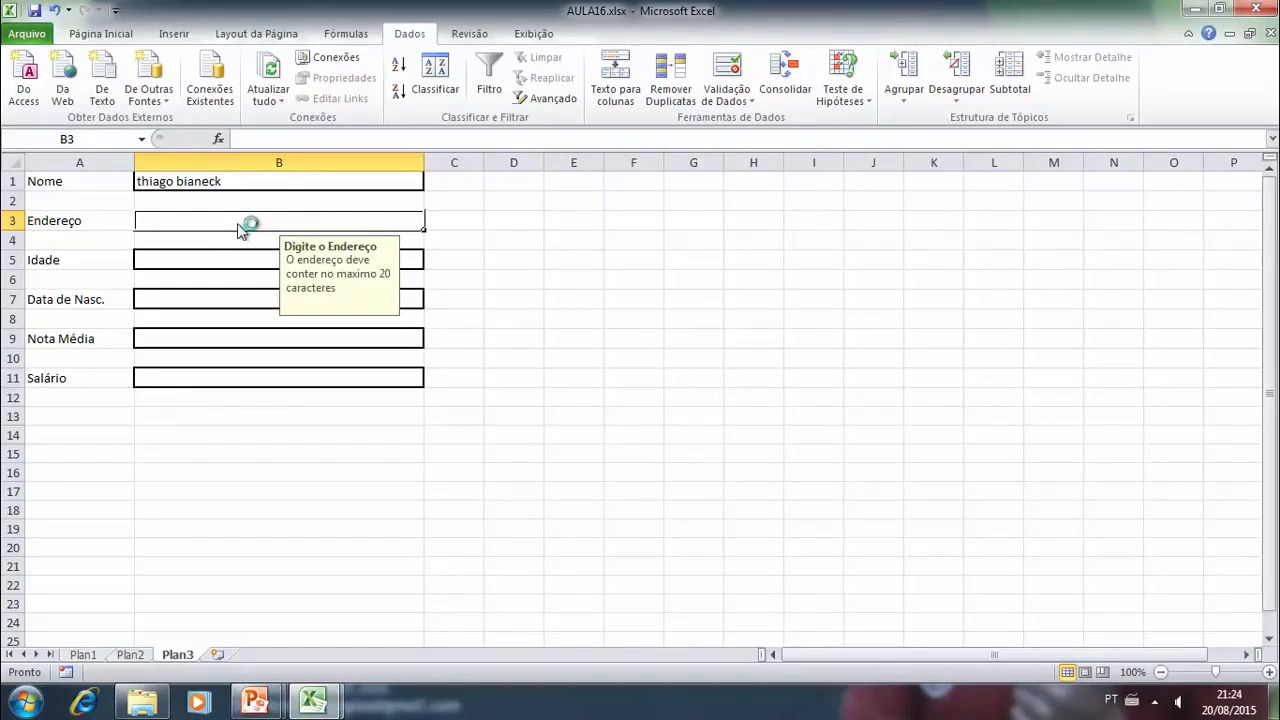
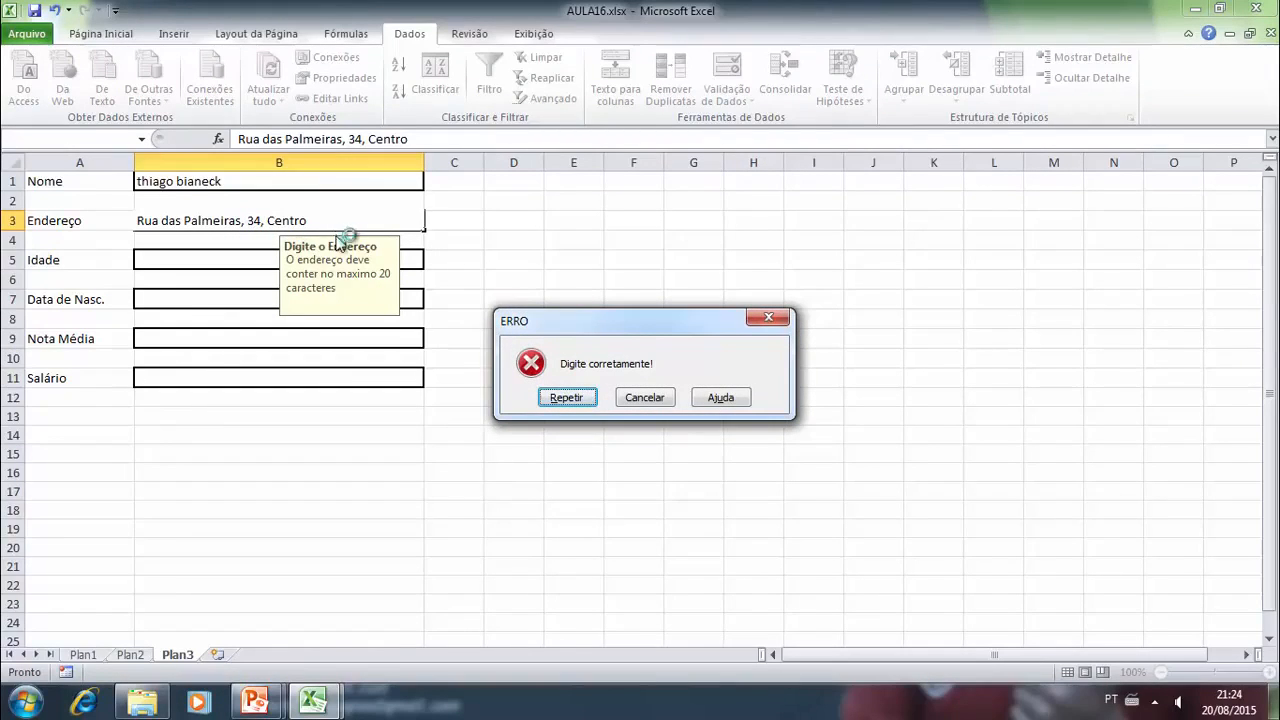
- Try to enter a full address with street, house number and district in cell B3, and choose to retry the entry
left_click(566, 397)
- Remove the house number from the address in cell B3, try to enter it again, and choose to retry
left_click(322, 217)
key("Left")
key("Left")
key("Left")
key("Left")
key("Left")
key("Left")
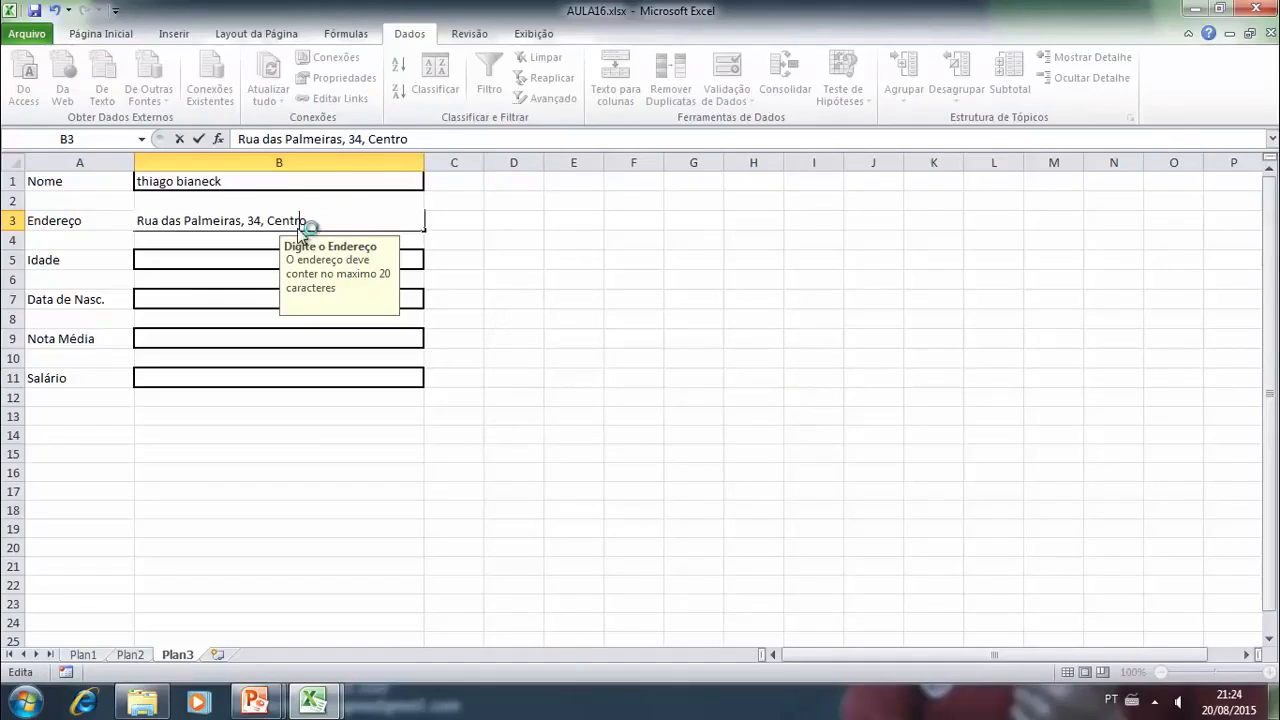
key("BackSpace")
key("BackSpace")
key("BackSpace")
key("BackSpace")
key("Return")
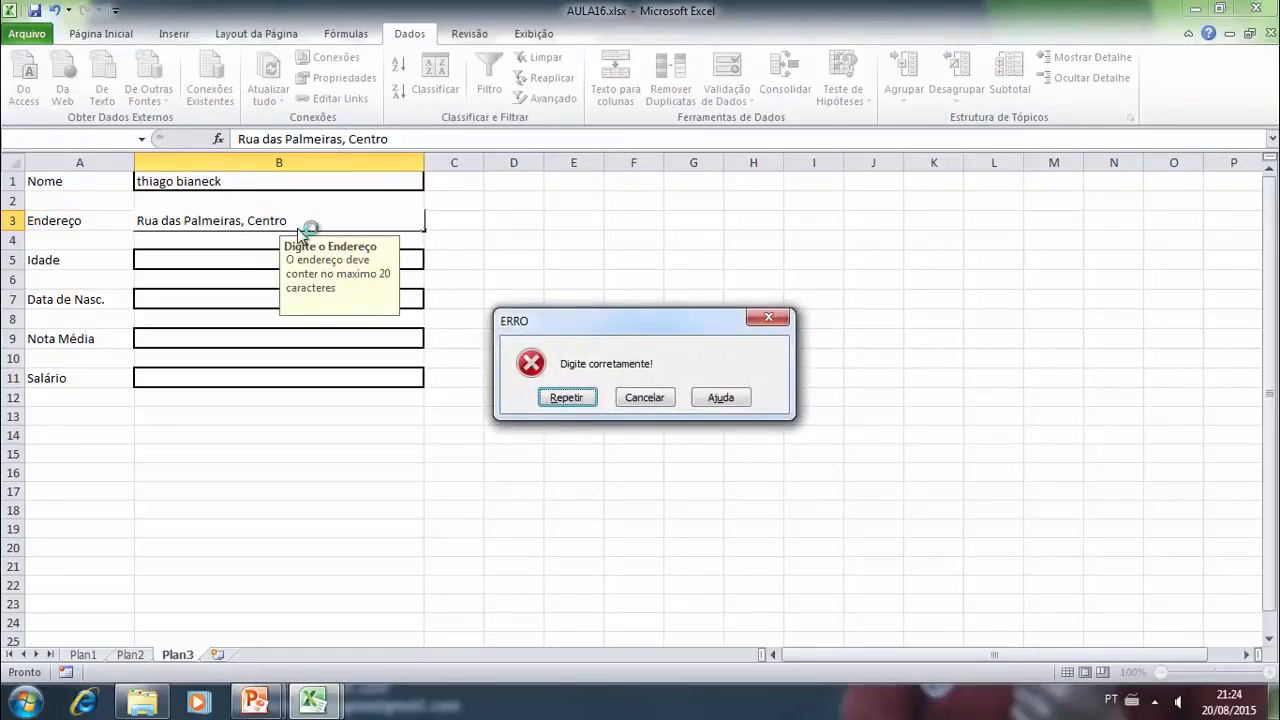
left_click(566, 397)
- Shorten the address in cell B3 to the street name only and enter it, leaving cell B4 empty
left_click(327, 228)
key("BackSpace")
key("BackSpace")
key("BackSpace")
key("BackSpace")
key("BackSpace")
key("BackSpace")
key("BackSpace")
key("BackSpace")
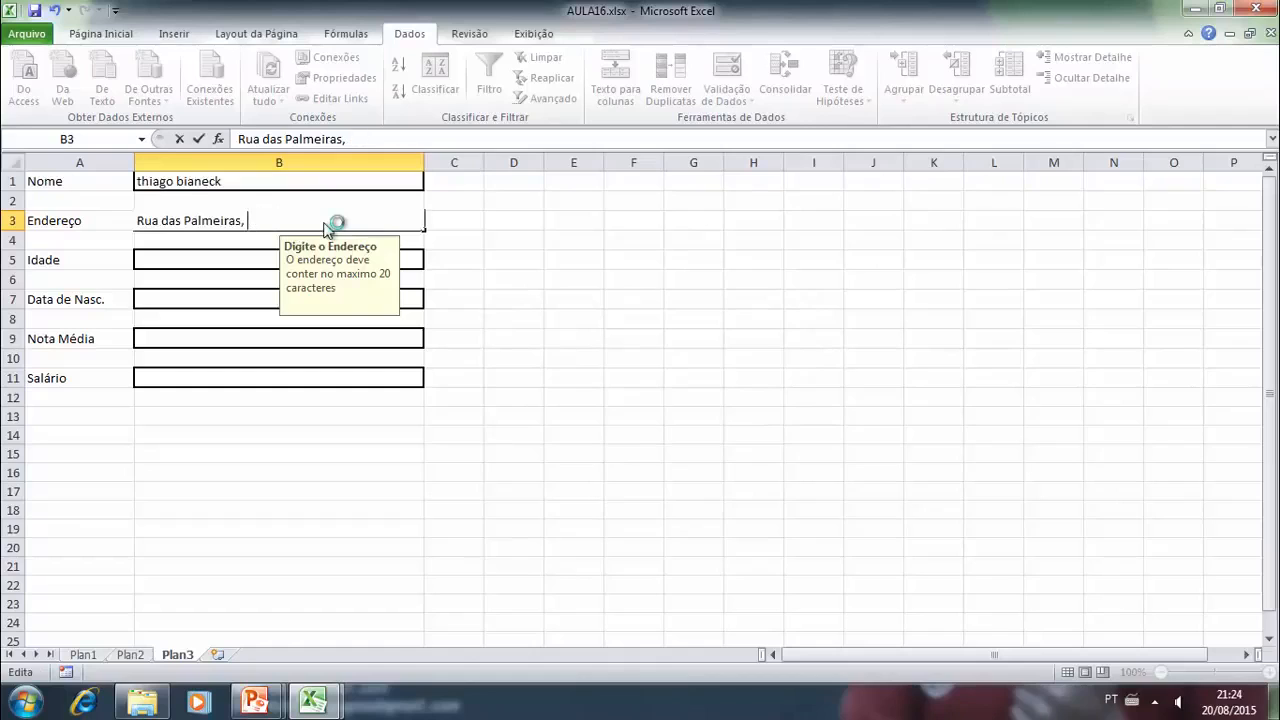
key("Return")
type("]")
key("BackSpace")
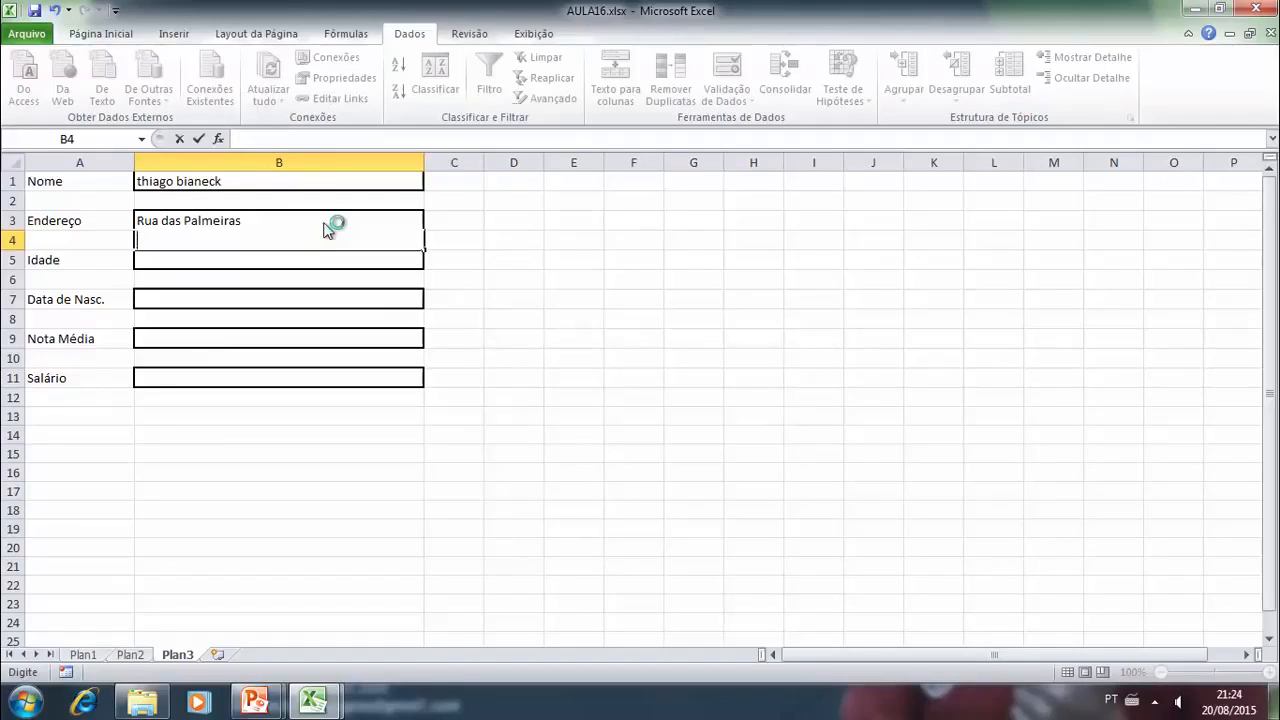
key("Return")
- Change the maximum text length in cell B3's validation rule to 50 and apply it
left_click(327, 228)
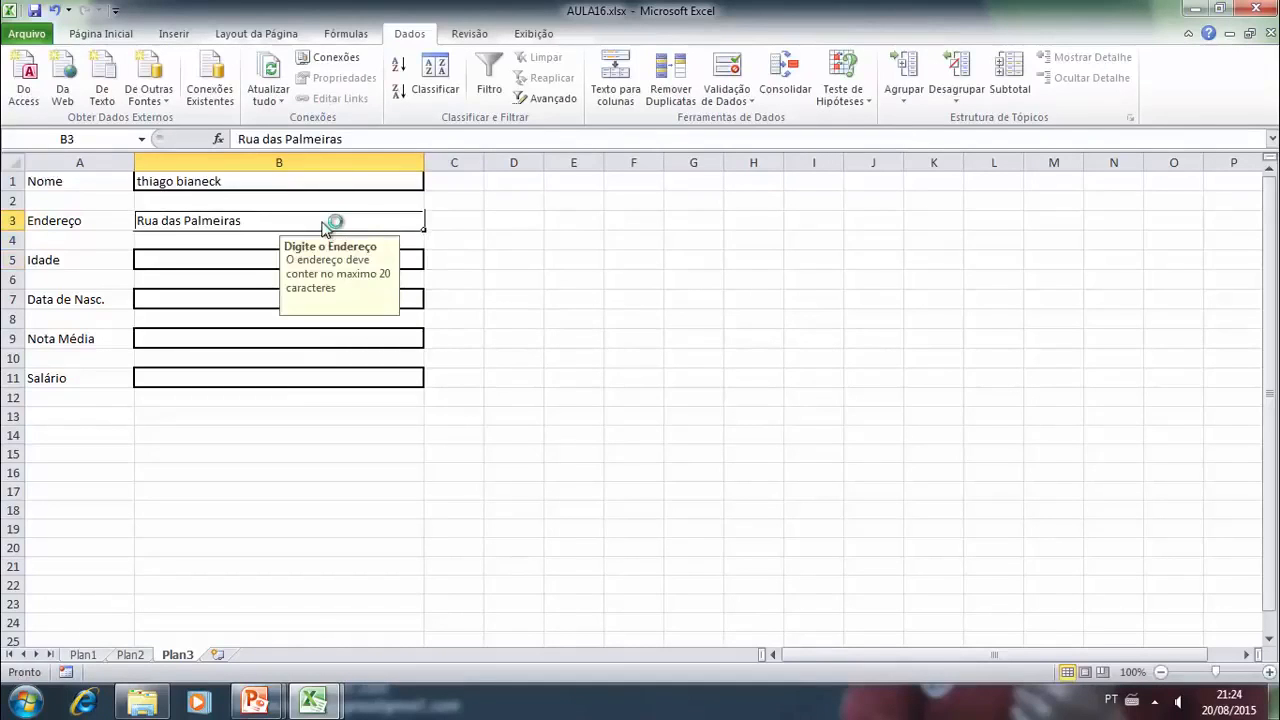
left_click(727, 100)
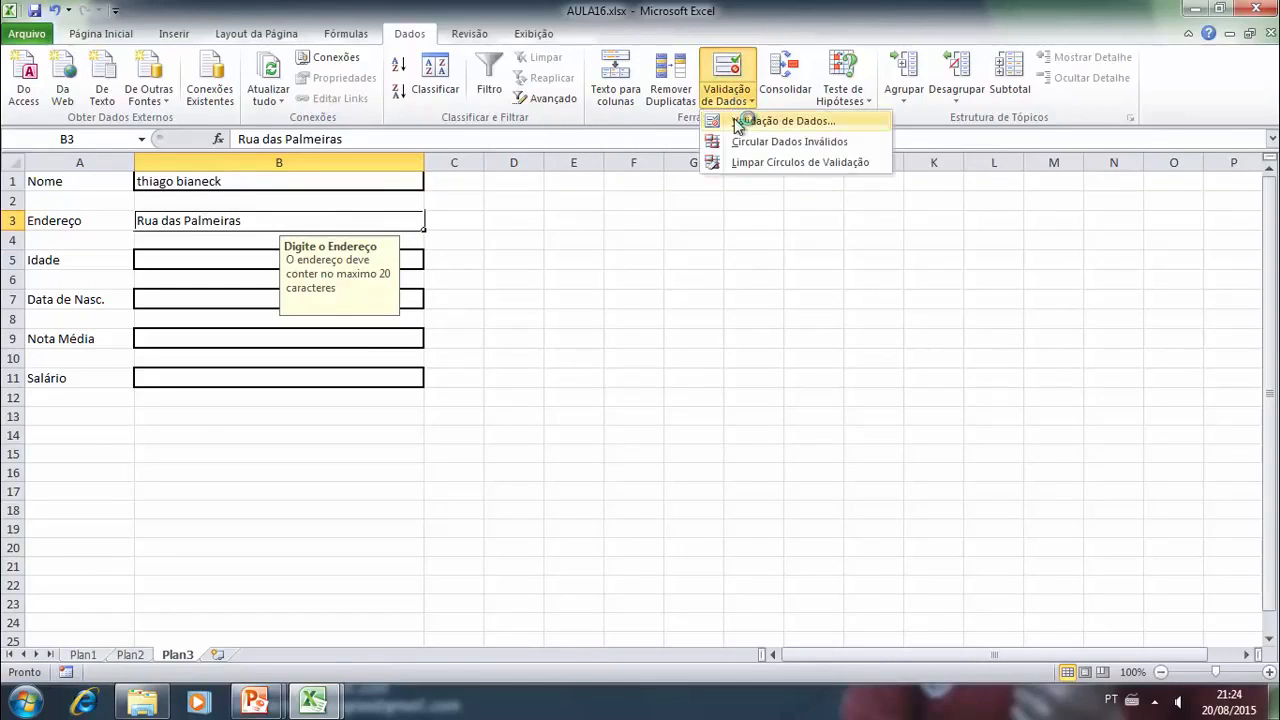
left_click(718, 121)
left_click(655, 254)
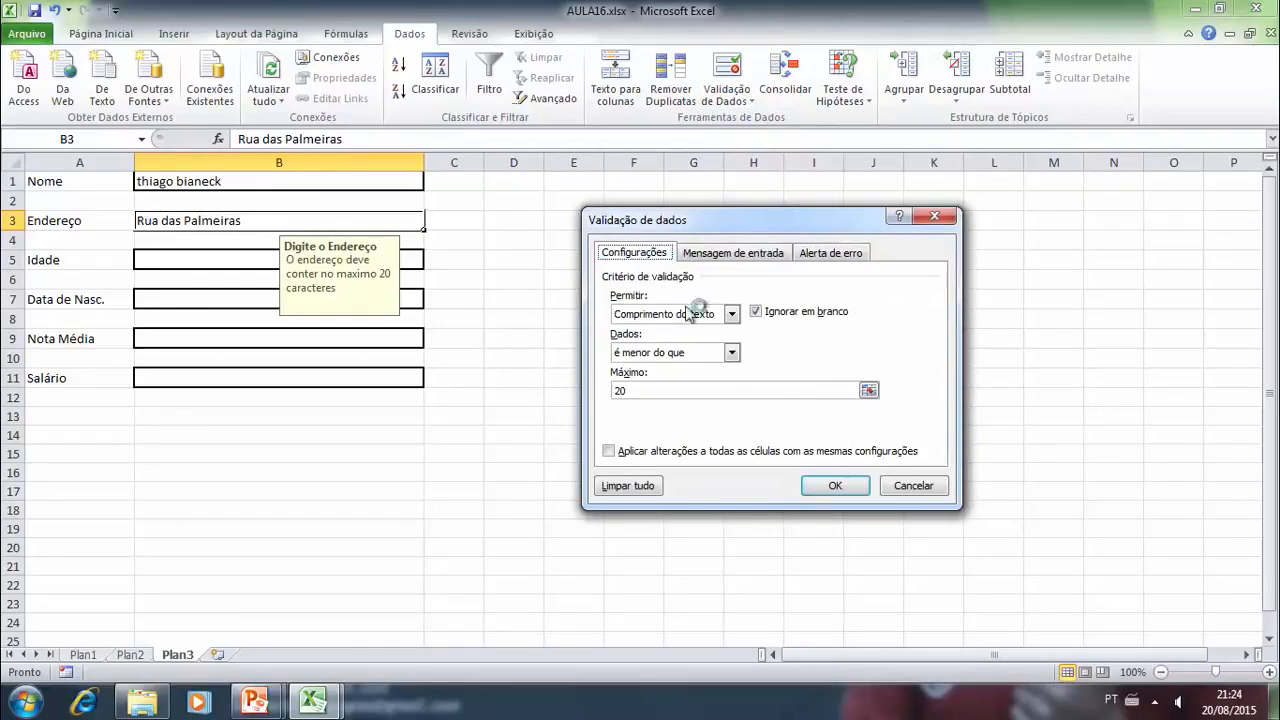
left_click(791, 390)
key("BackSpace")
key("BackSpace")
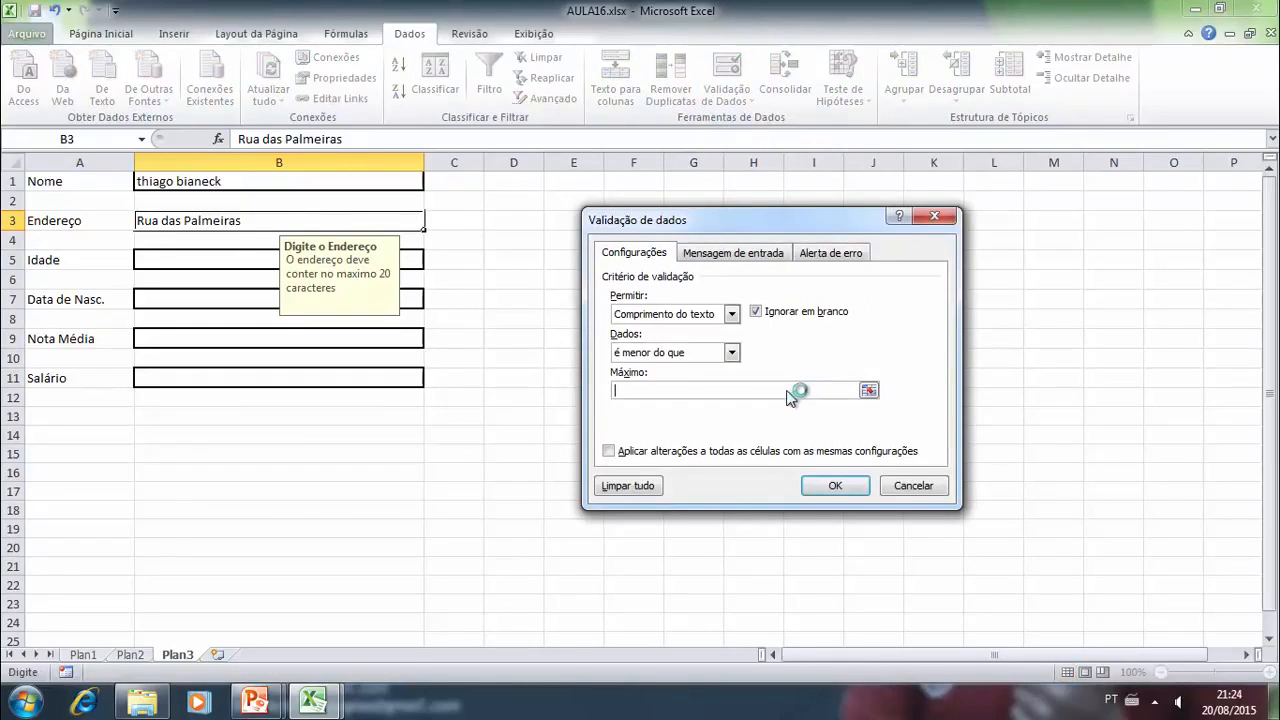
type("50")
key("Return")
left_click(555, 355)
- Append the house number and district to the street name in cell B3 and enter the full address
left_click(270, 215)
left_click(353, 144)
left_click(645, 343)
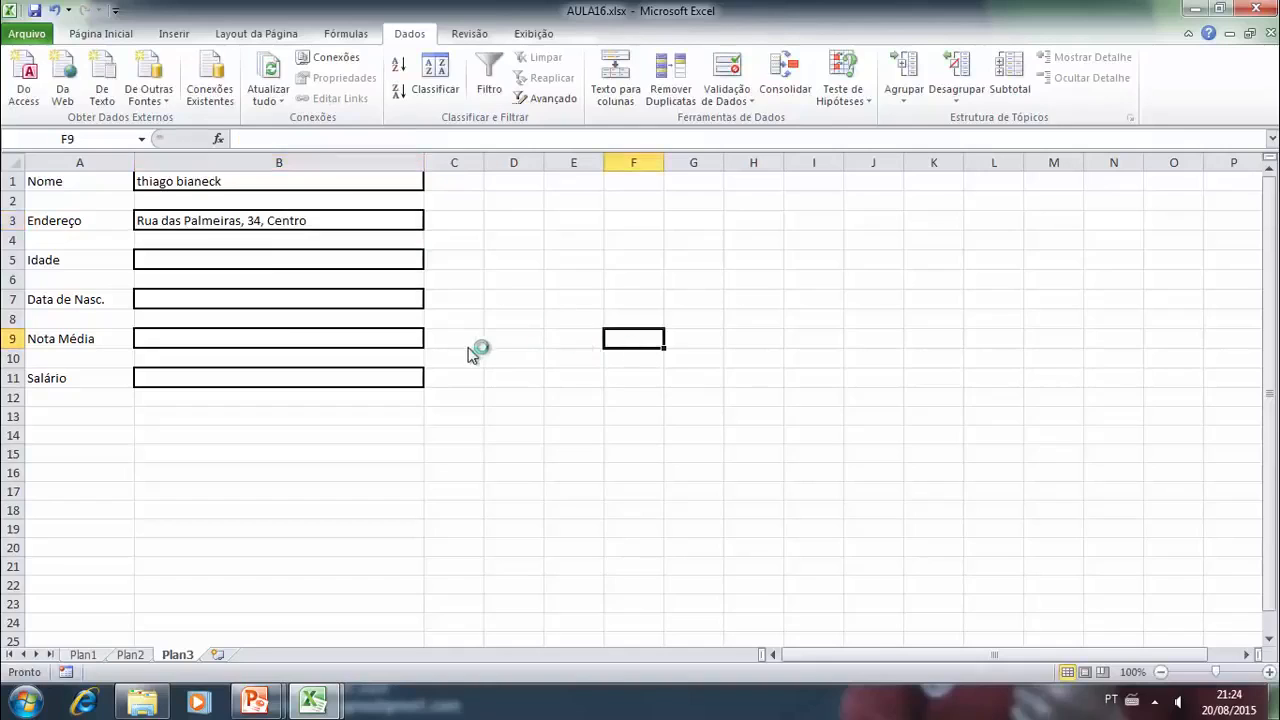
- Create a validation rule for cell B5 that allows "Número inteiro" with "está entre" 10 and 80, leaving the input message and error alert blank
left_click(226, 264)
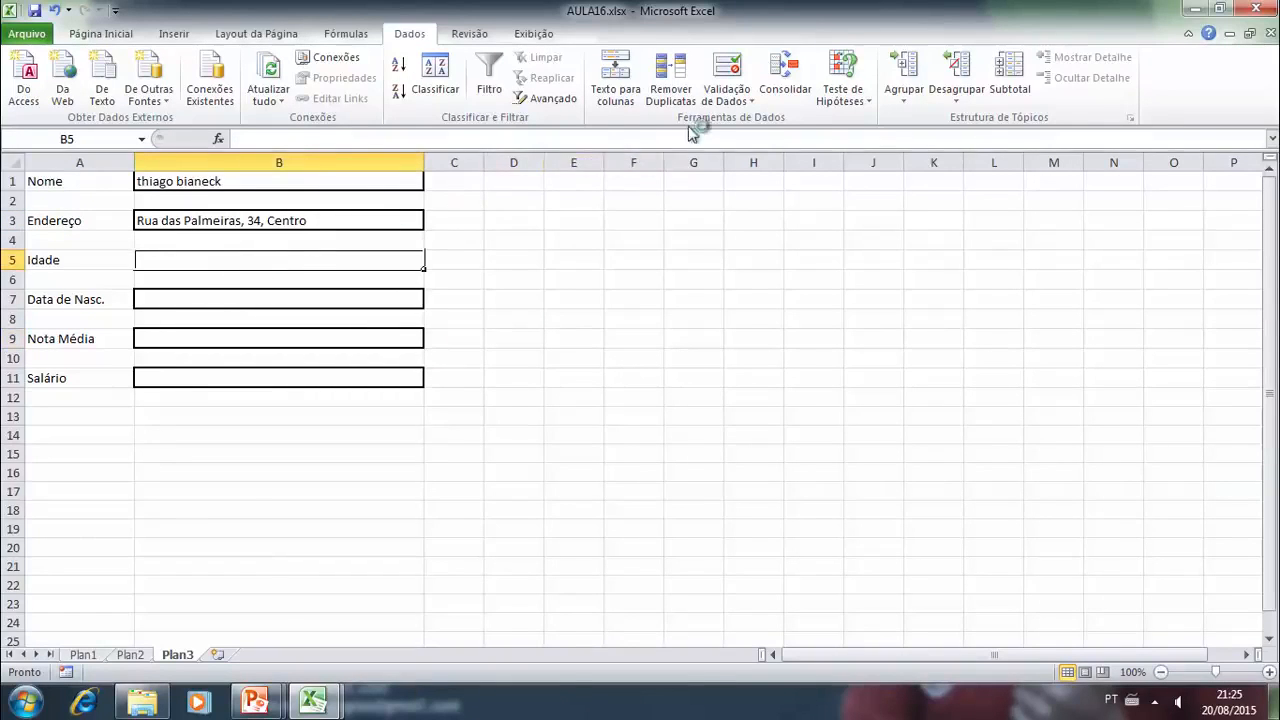
left_click(724, 100)
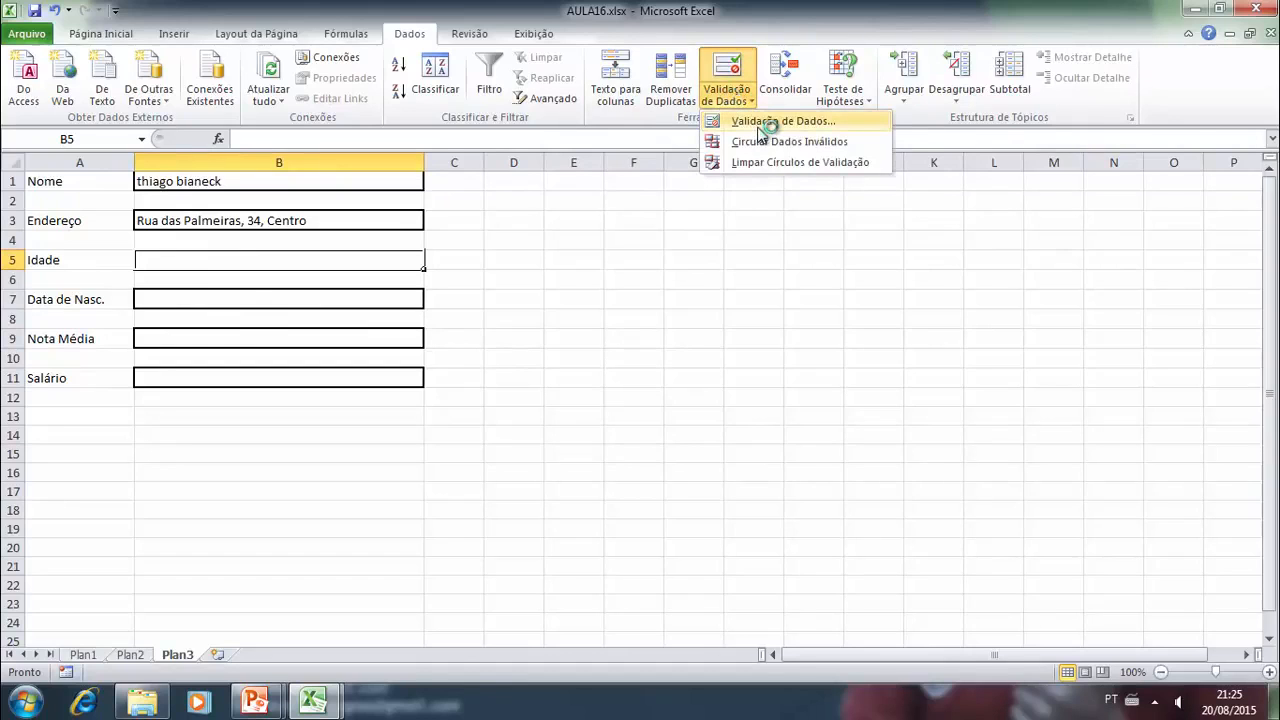
left_click(750, 121)
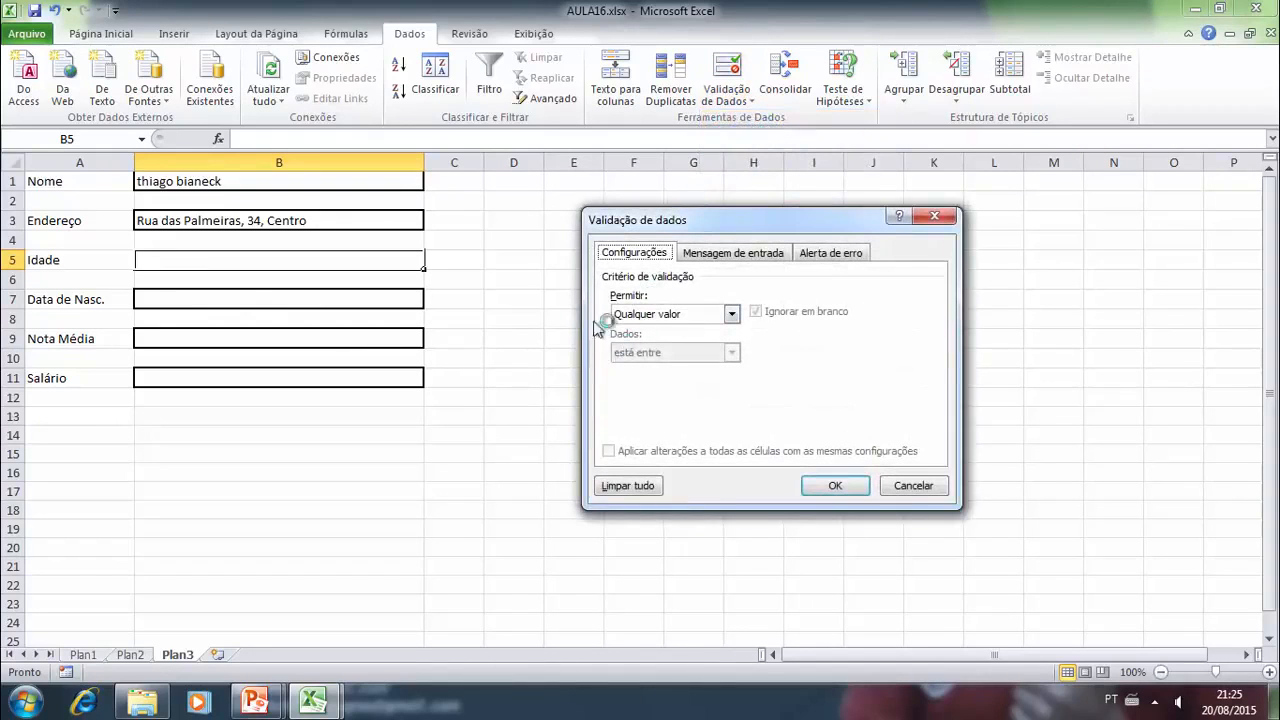
left_click(697, 318)
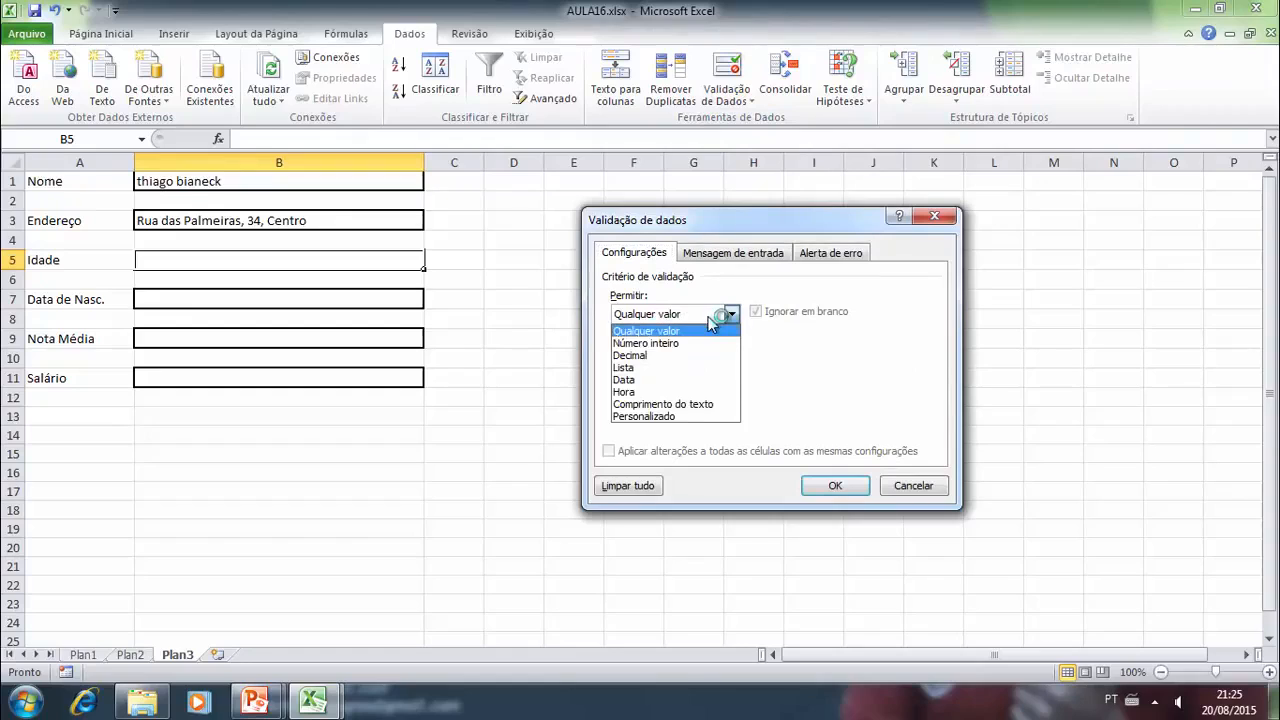
left_click(664, 344)
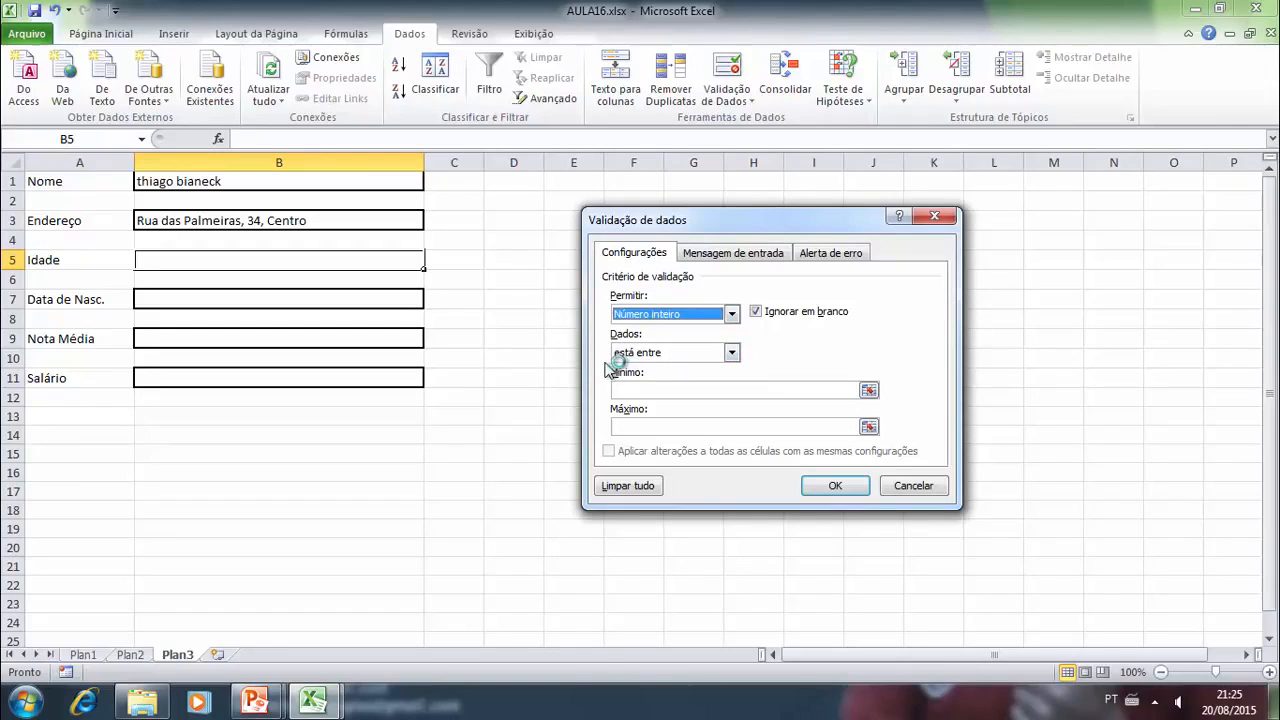
left_click(630, 390)
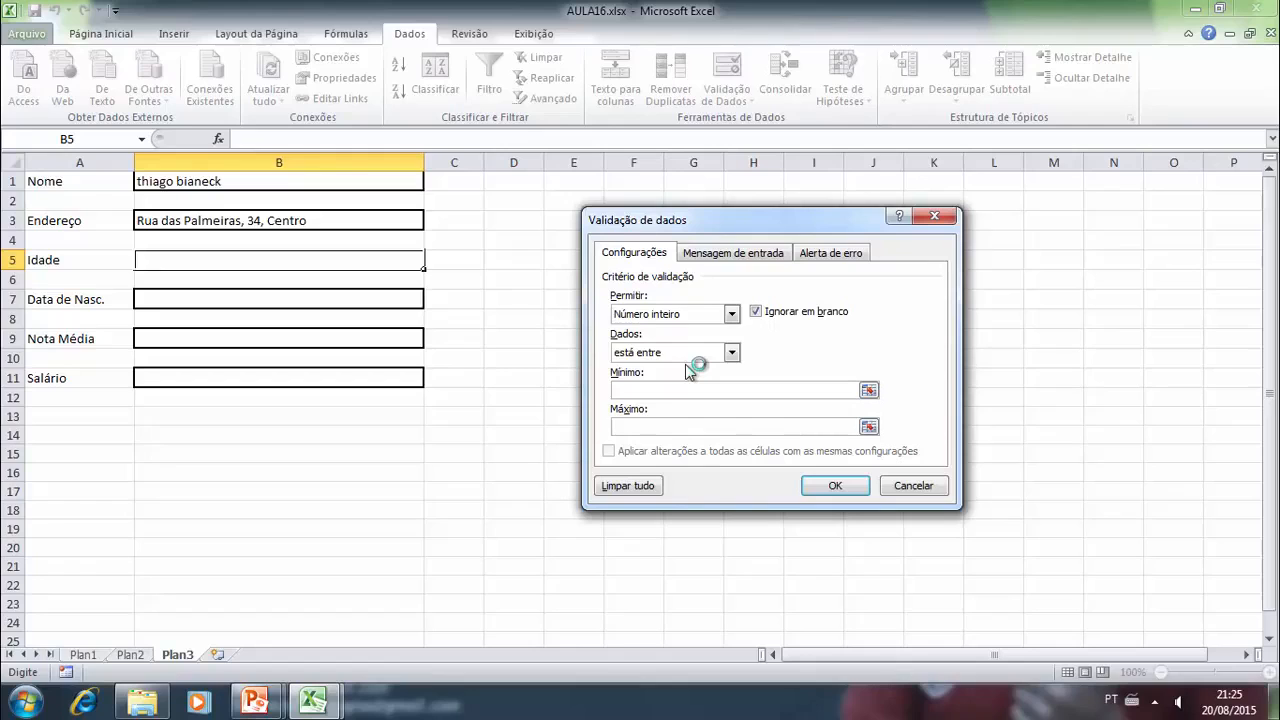
type("10")
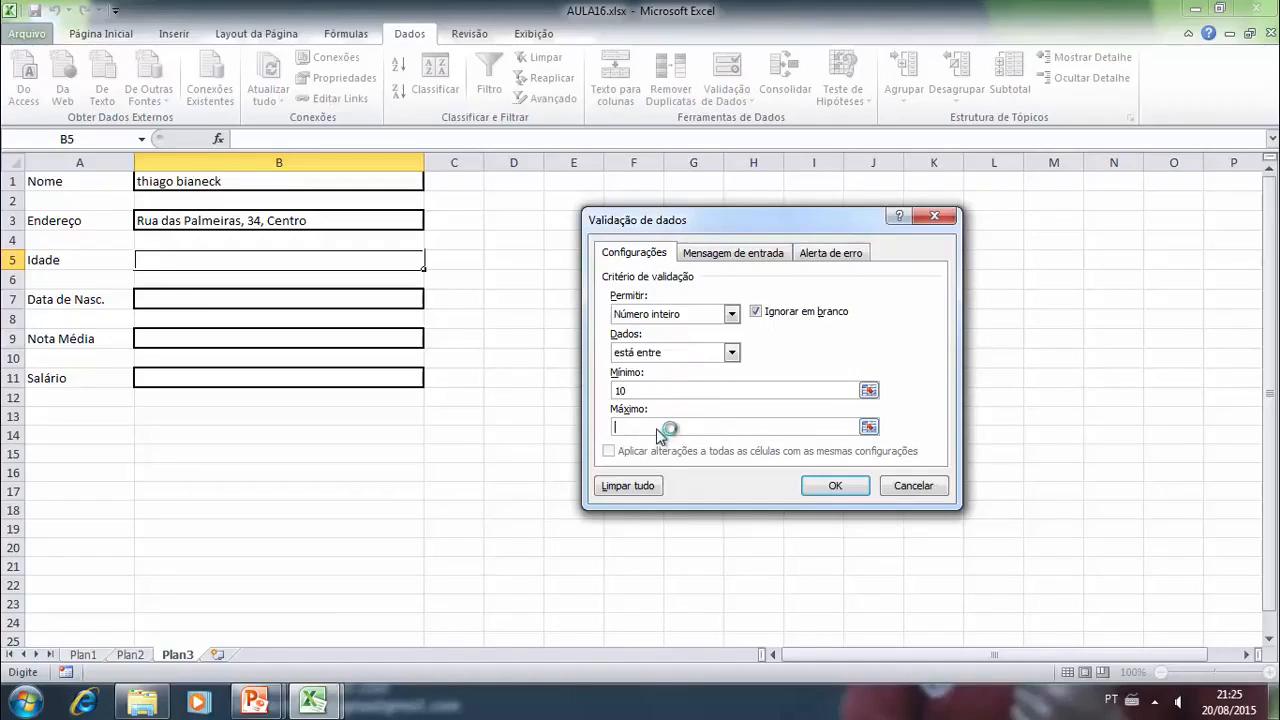
type("80")
left_click(832, 490)
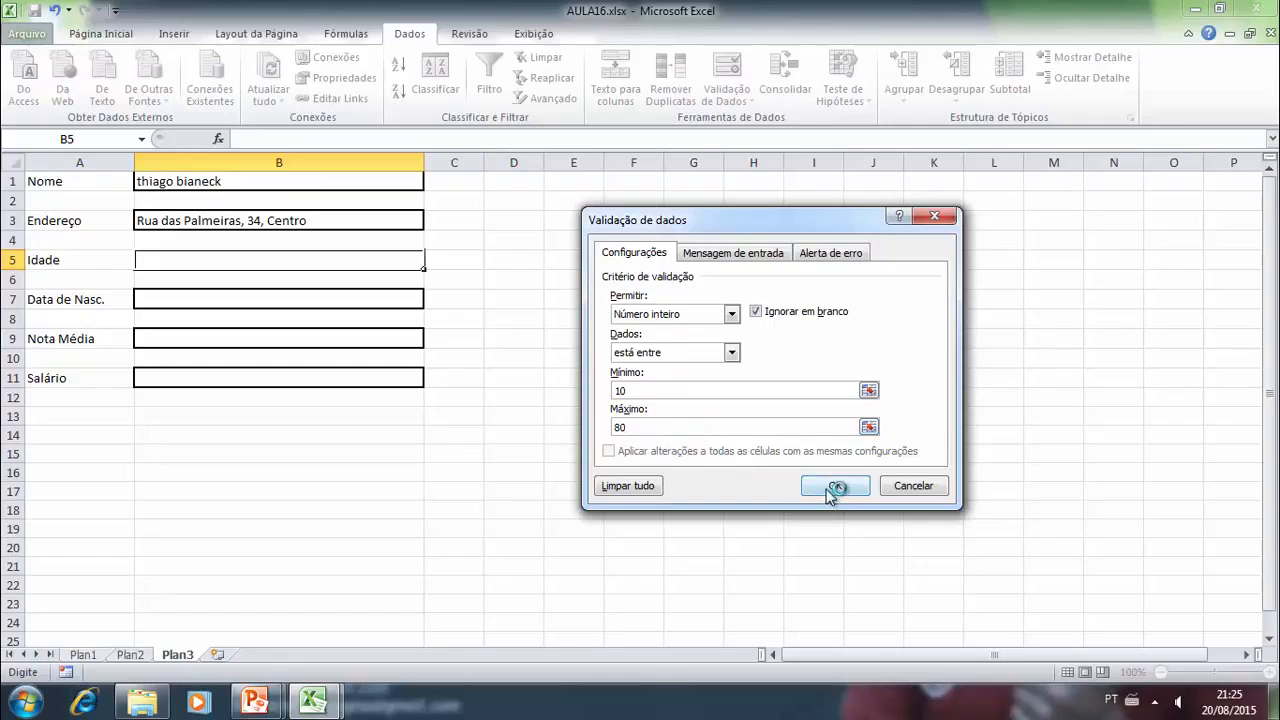
left_click(745, 253)
left_click(816, 253)
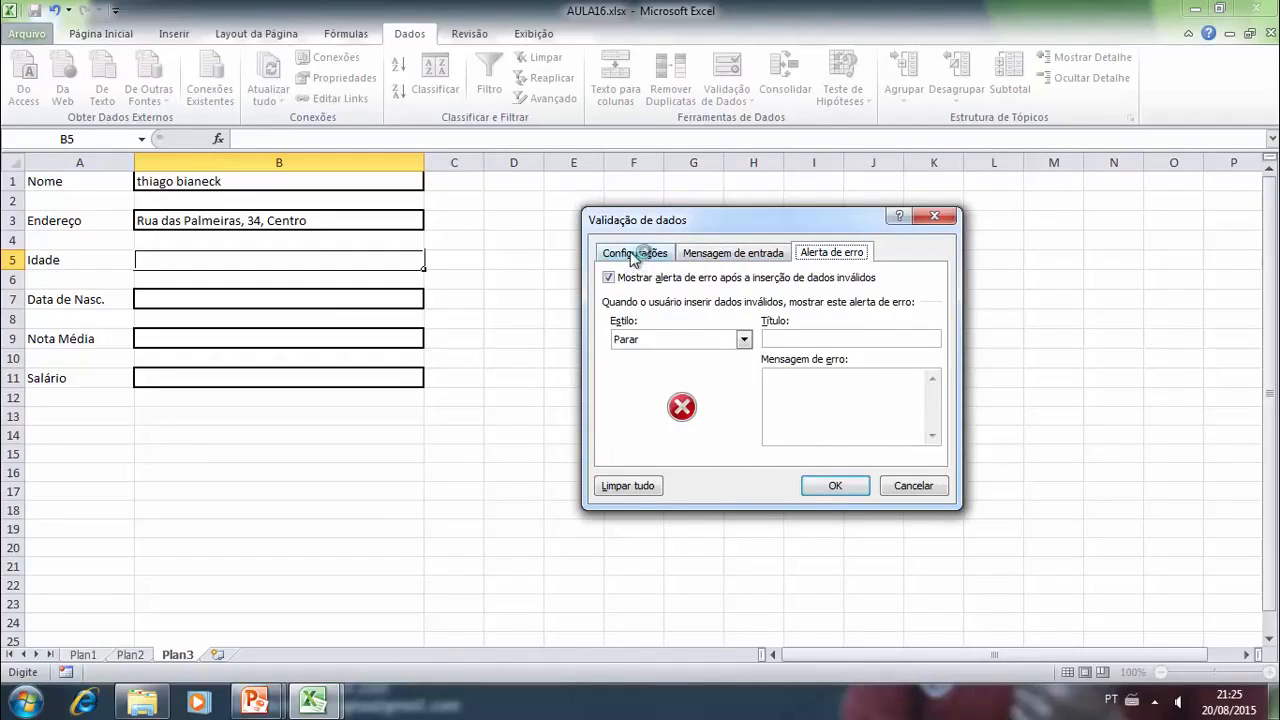
left_click(640, 253)
left_click(828, 487)
- Try to enter the age 7 in cell B5 and choose to retry the entry
left_click(283, 302)
left_click(268, 261)
type("7")
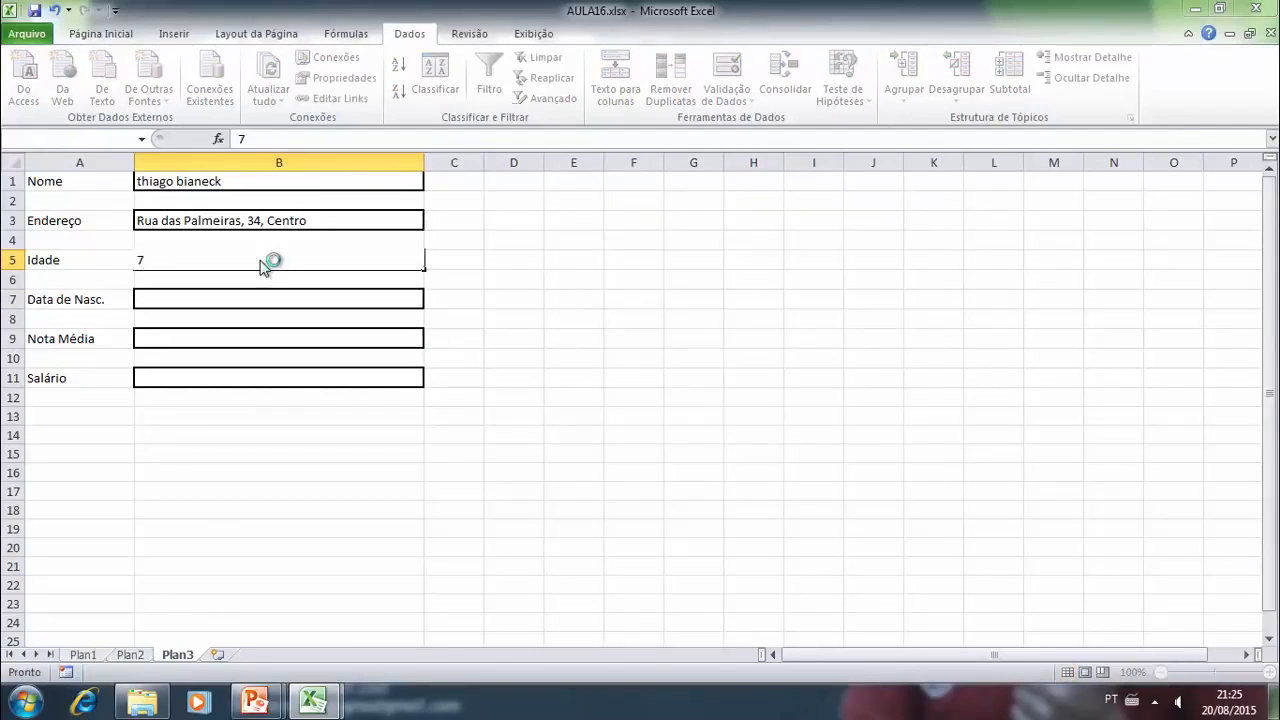
key("Return")
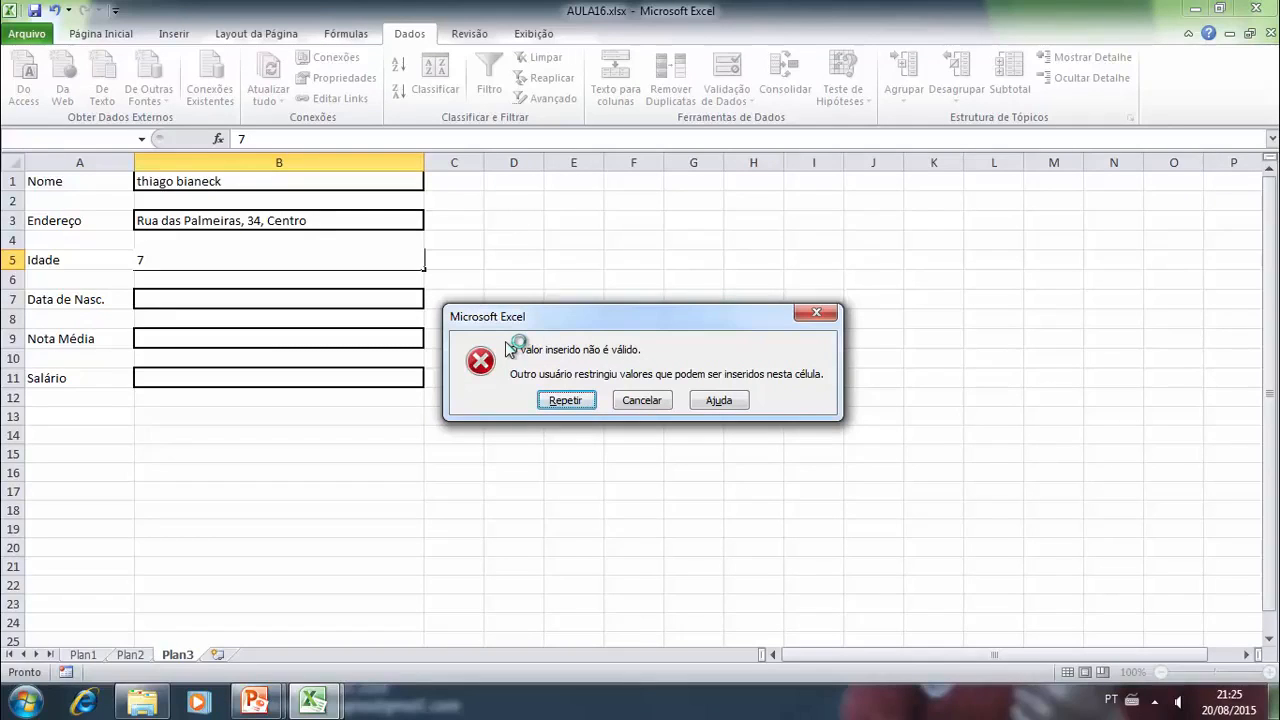
left_click(566, 401)
- Test both limits of the age rule by entering 10 in cell B5 and replacing it with 80
type("10")
key("Return")
left_click(380, 263)
type("8")
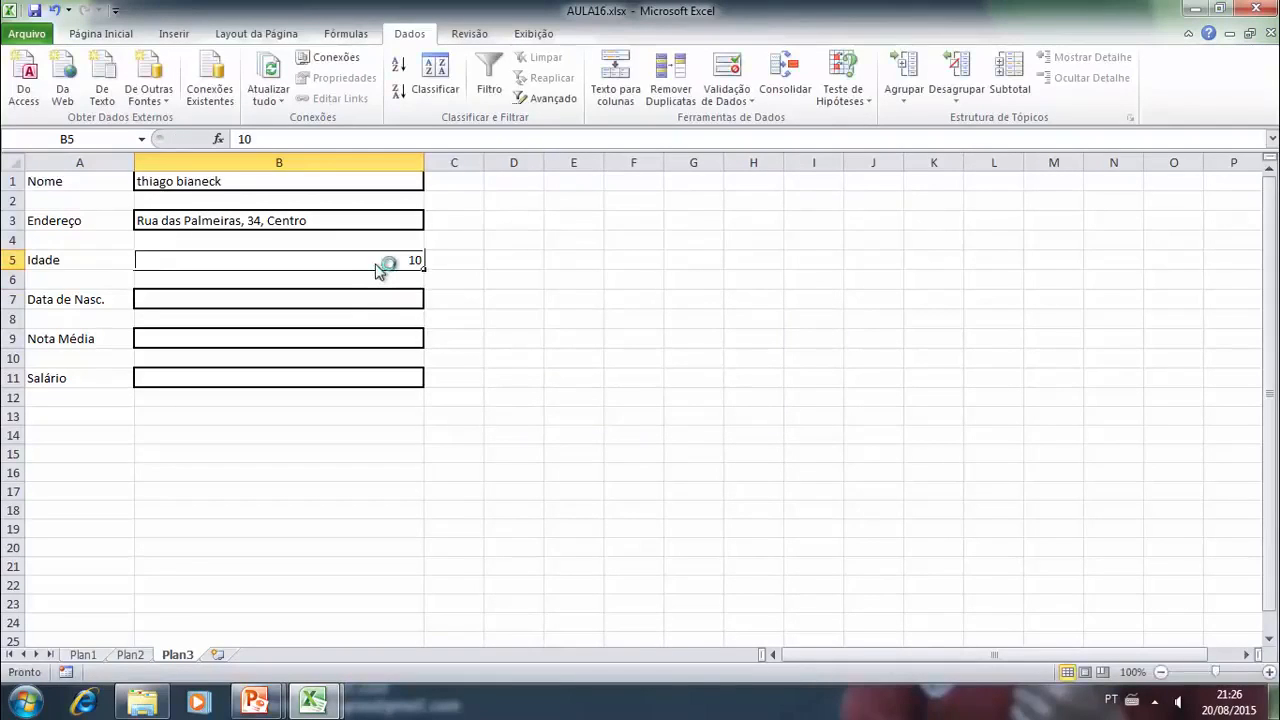
type("0")
key("Return")
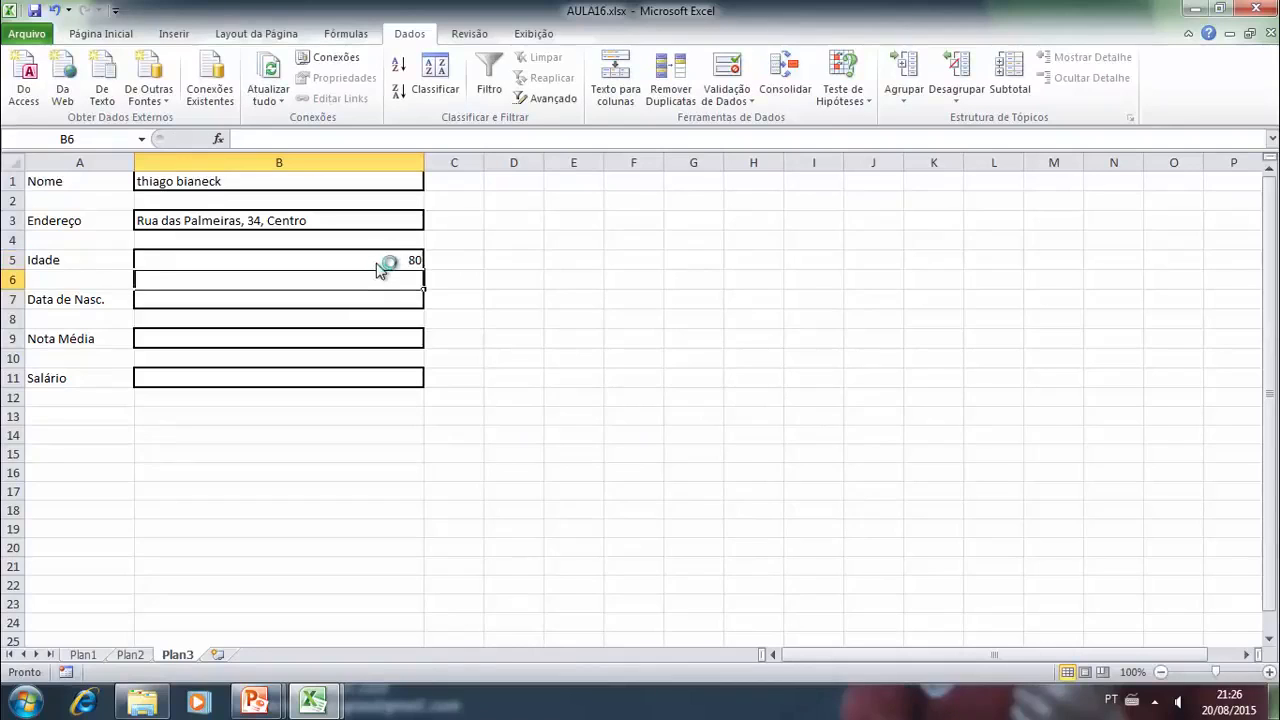
- Try to enter the age 81 in cell B5 and choose to retry the entry
left_click(380, 263)
type("81")
key("Return")
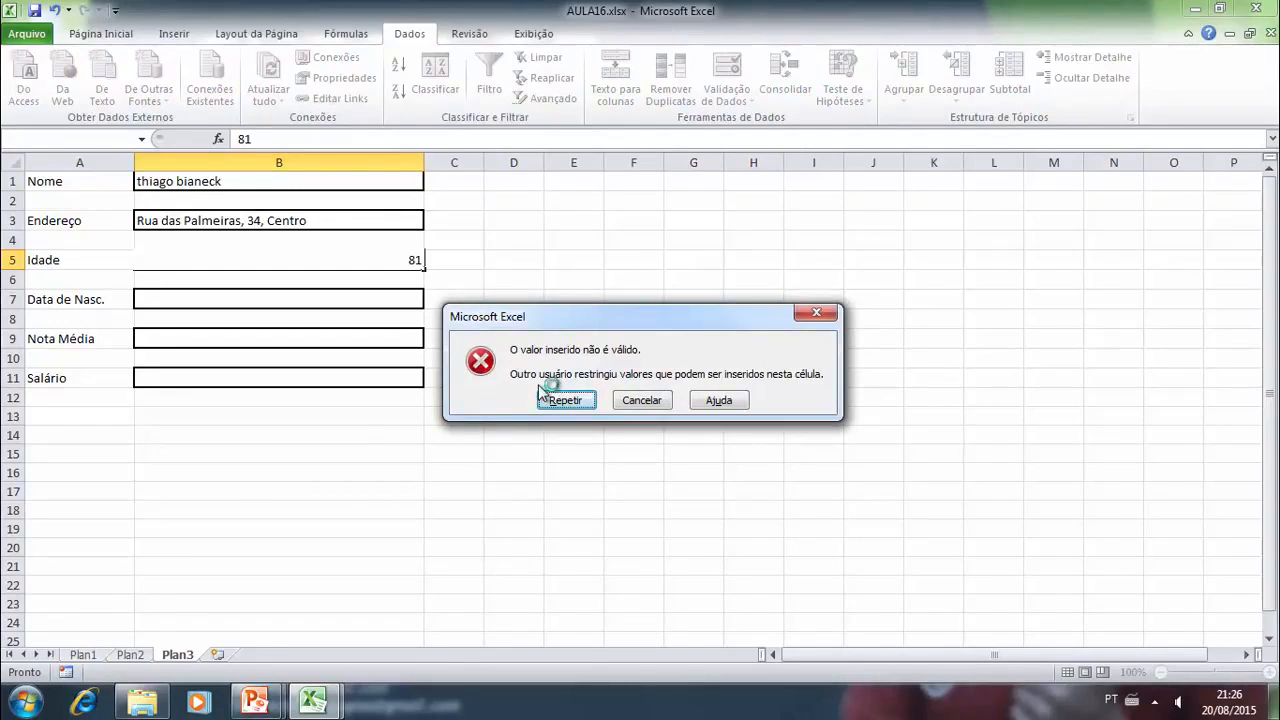
left_click(565, 400)
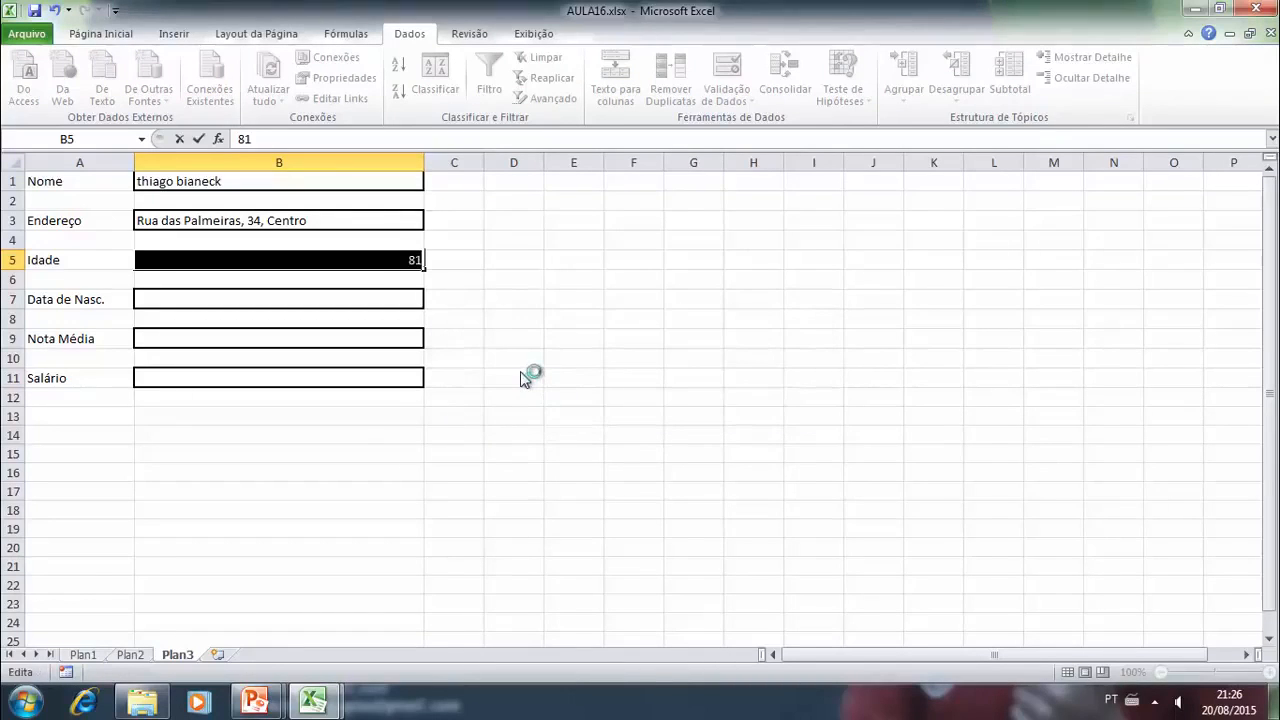
- Enter the age 15 in cell B5 and select the "Data de Nasc." entry cell B7
type("15")
key("Return")
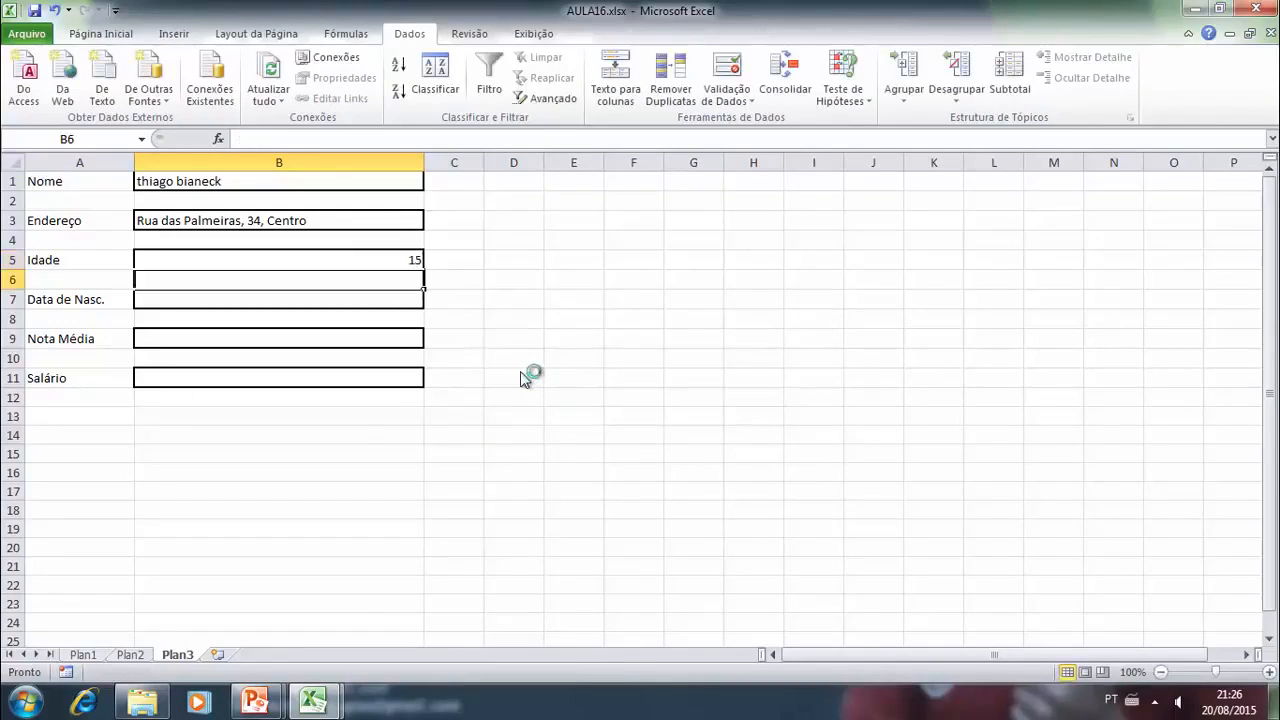
left_click(414, 306)
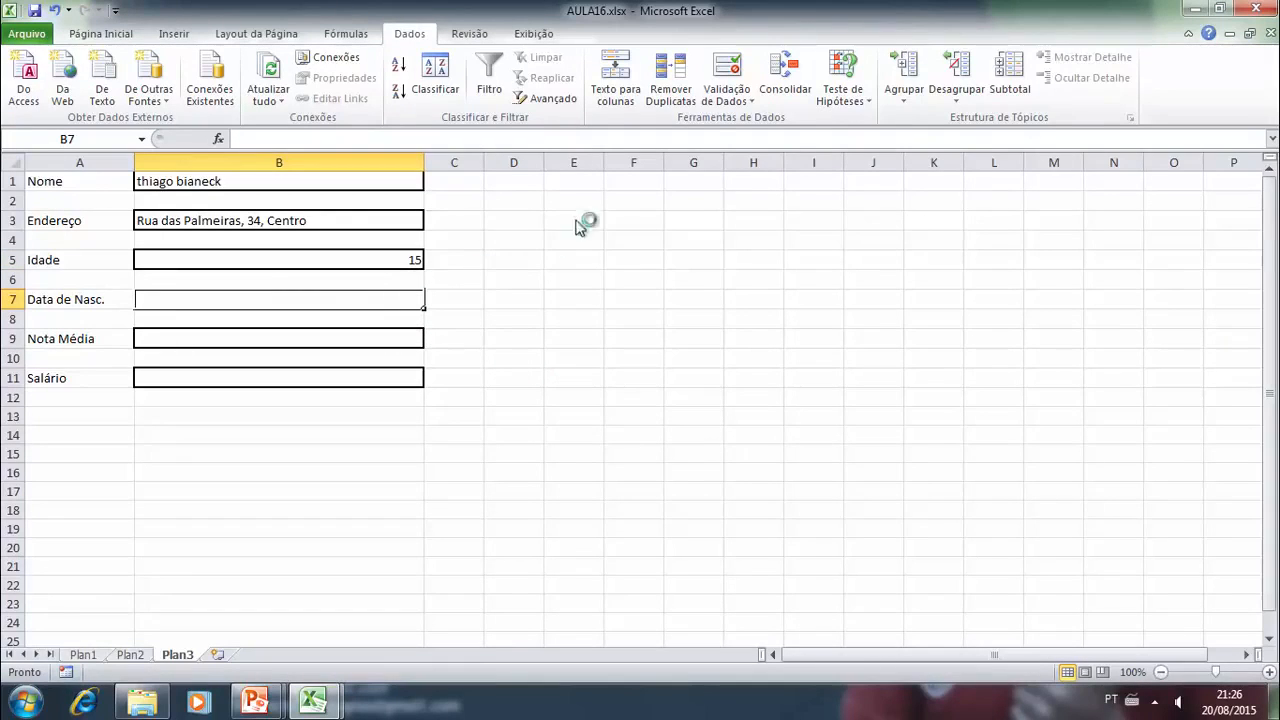
- Set a validation rule on cell B7 that allows only a Data value between 01/01/1980 and 20/08/2015
left_click(735, 101)
left_click(737, 122)
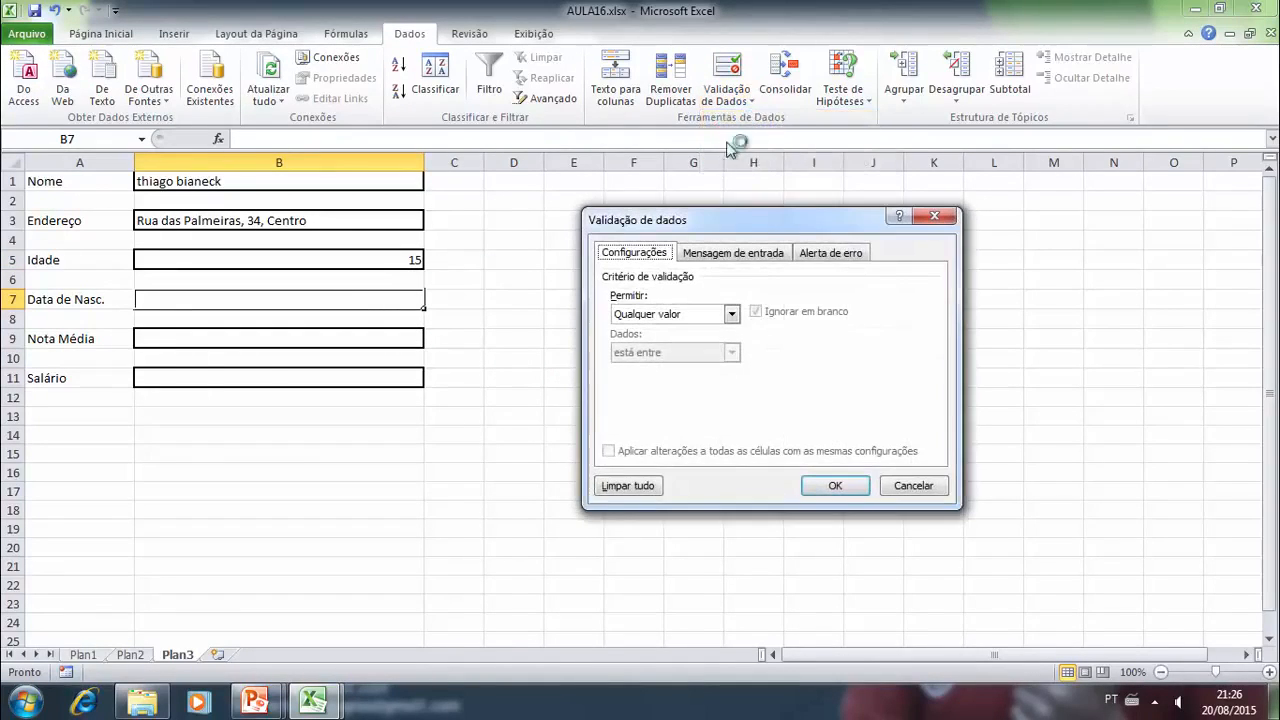
left_click(731, 314)
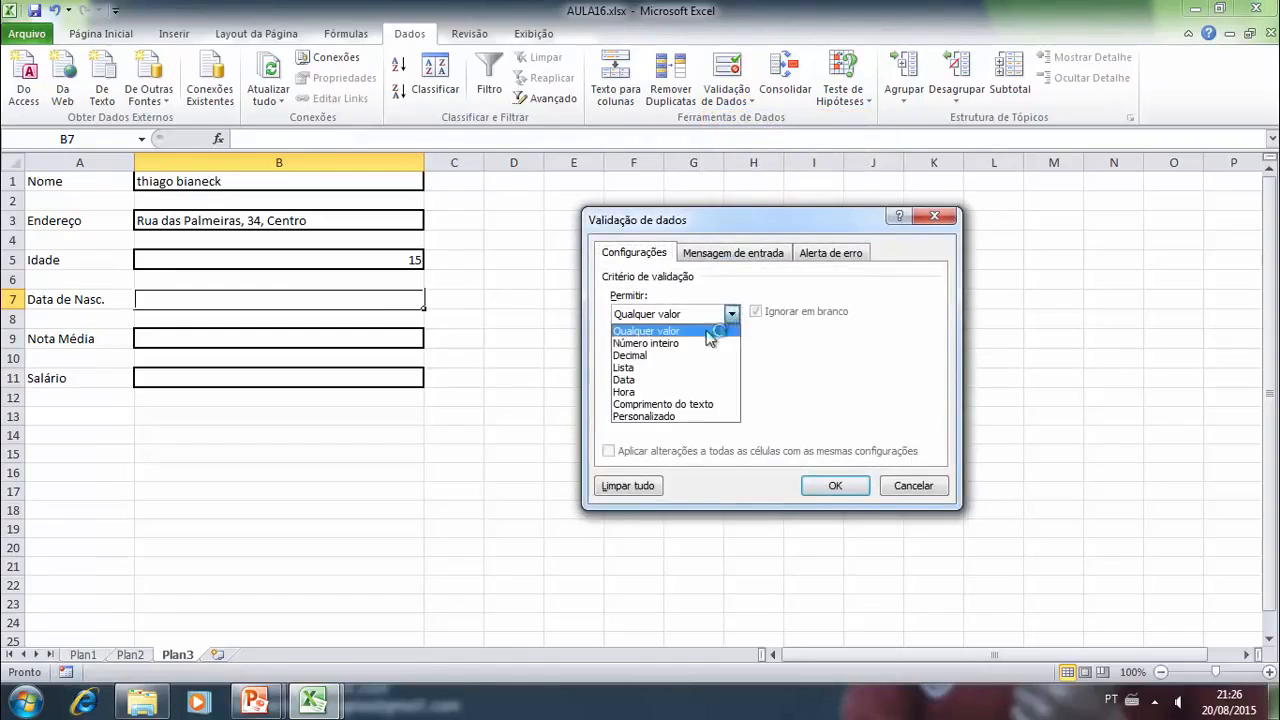
left_click(634, 380)
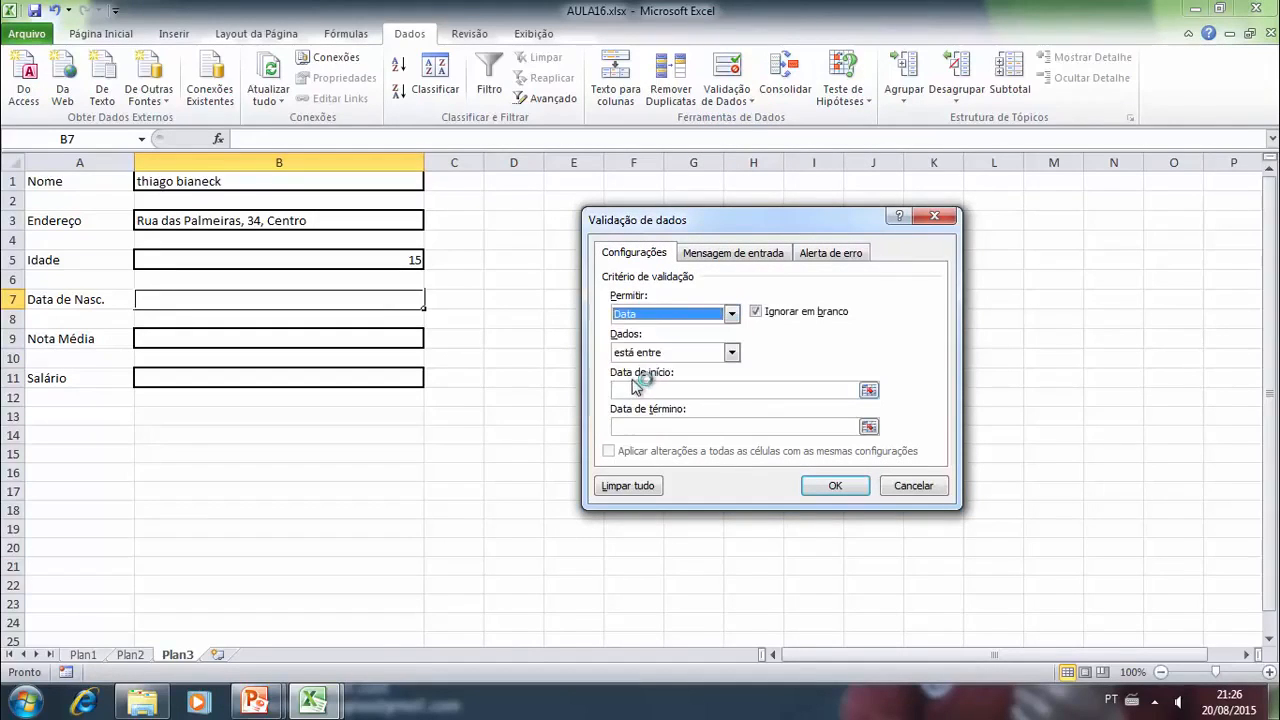
left_click(727, 390)
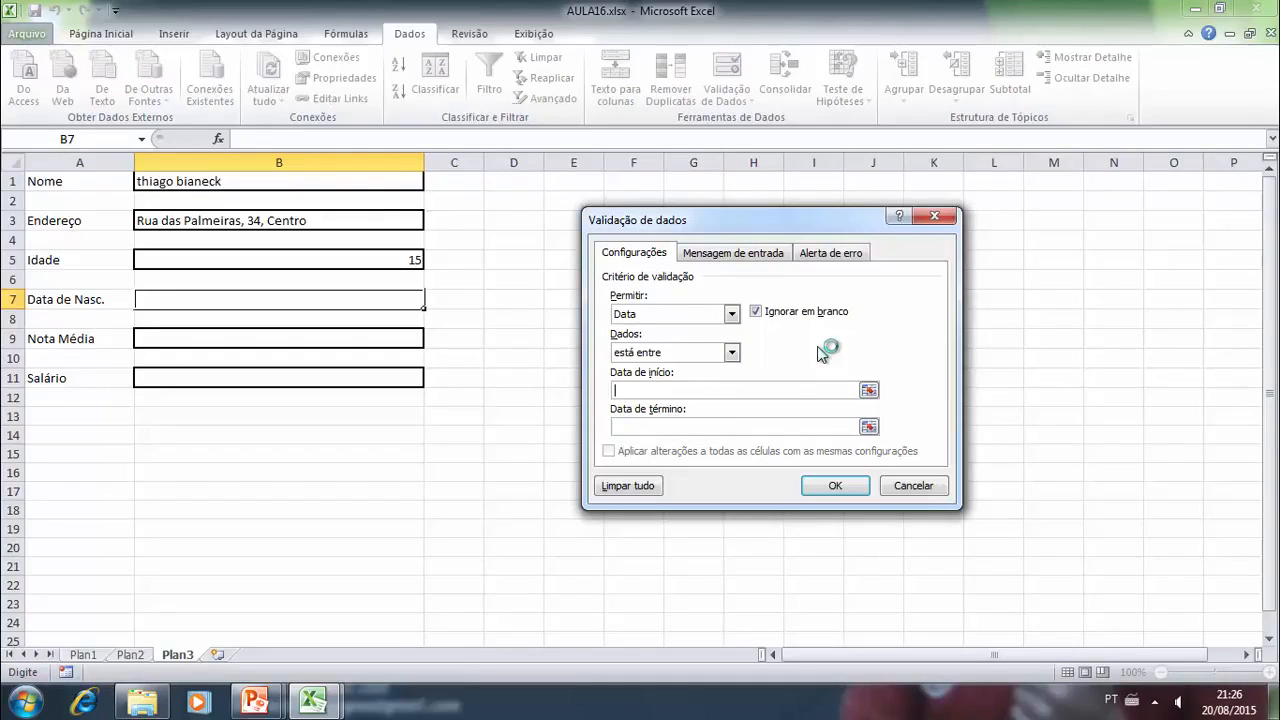
type("01/01/1980")
left_click(643, 428)
type("20/08/2015")
left_click(830, 485)
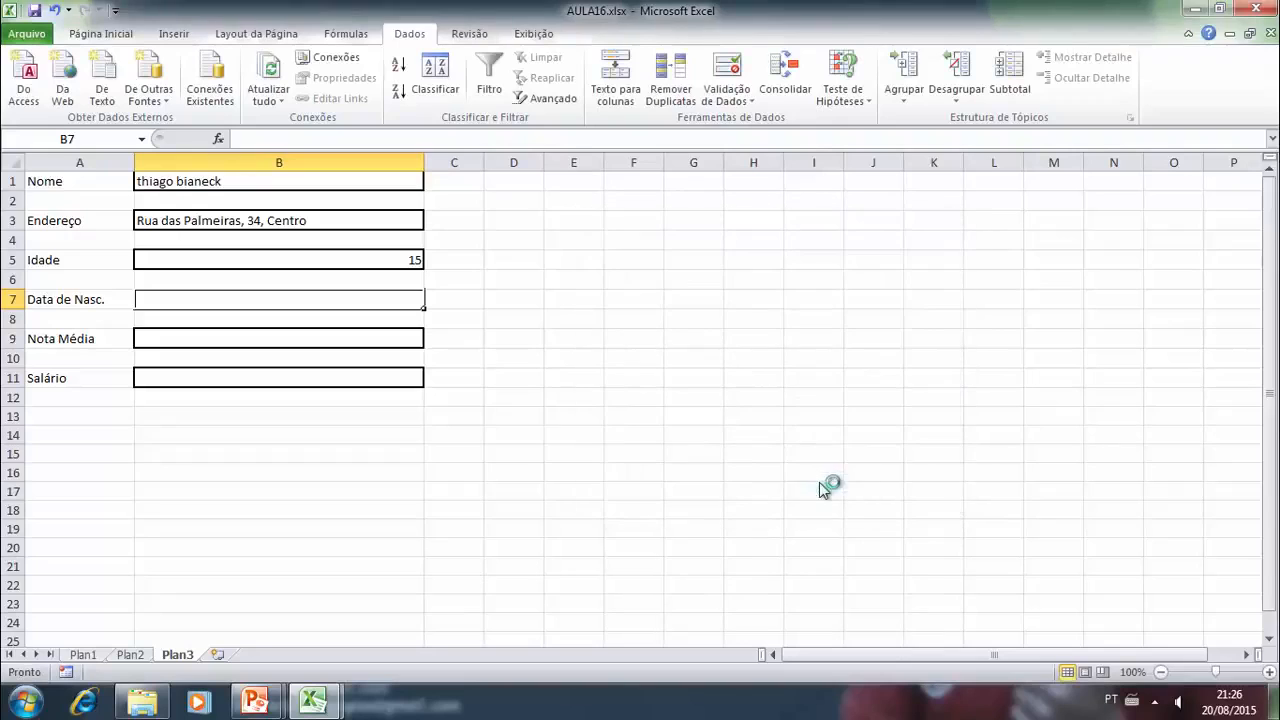
- Enter a date of birth within the permitted range in cell B7 and reselect the cell
left_click(556, 302)
left_click(392, 304)
type("25/")
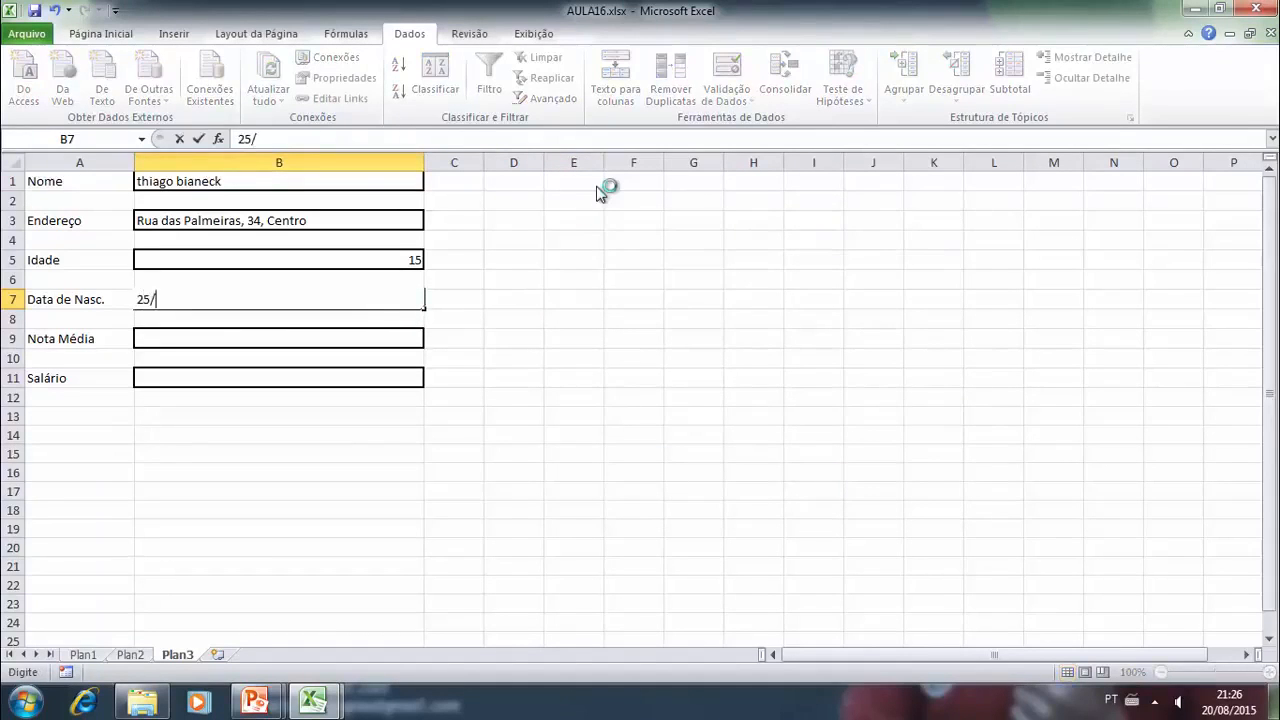
type("03/1985")
key("Return")
key("Up")
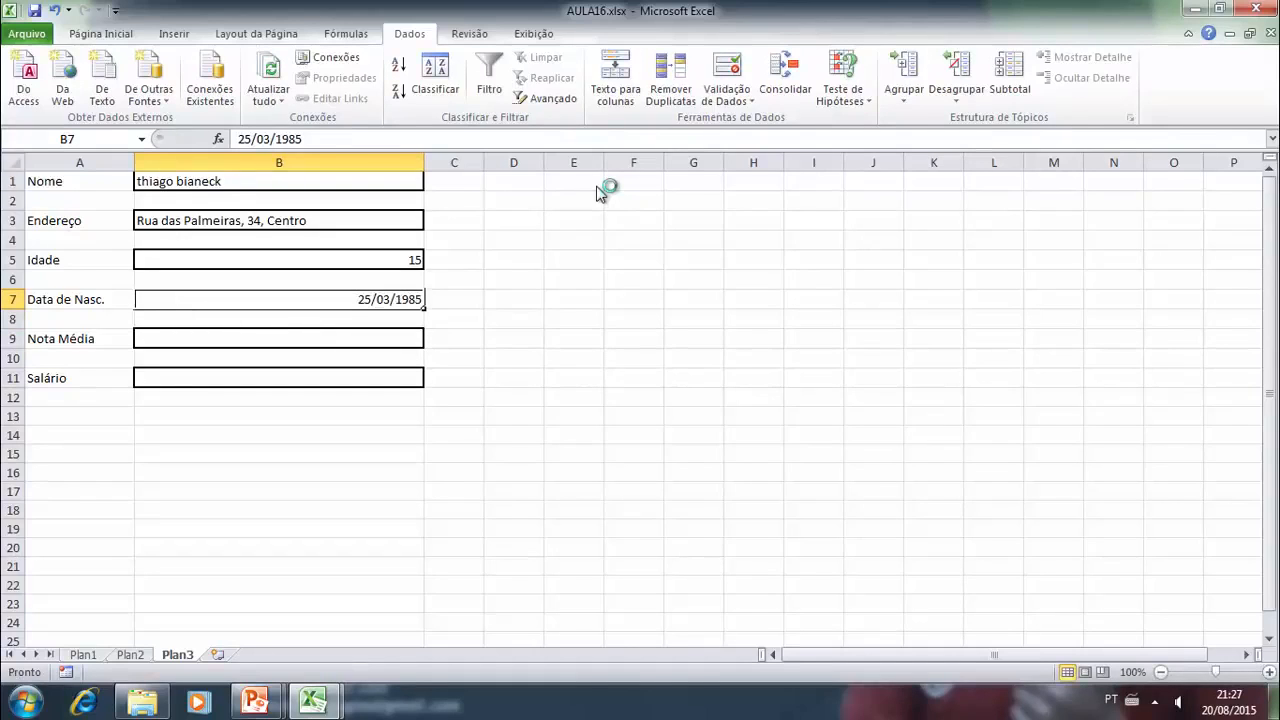
- Try to change the date of birth in cell B7 to one before the permitted start date, and cancel the entry
key("F2")
key("BackSpace")
key("BackSpace")
type("75")
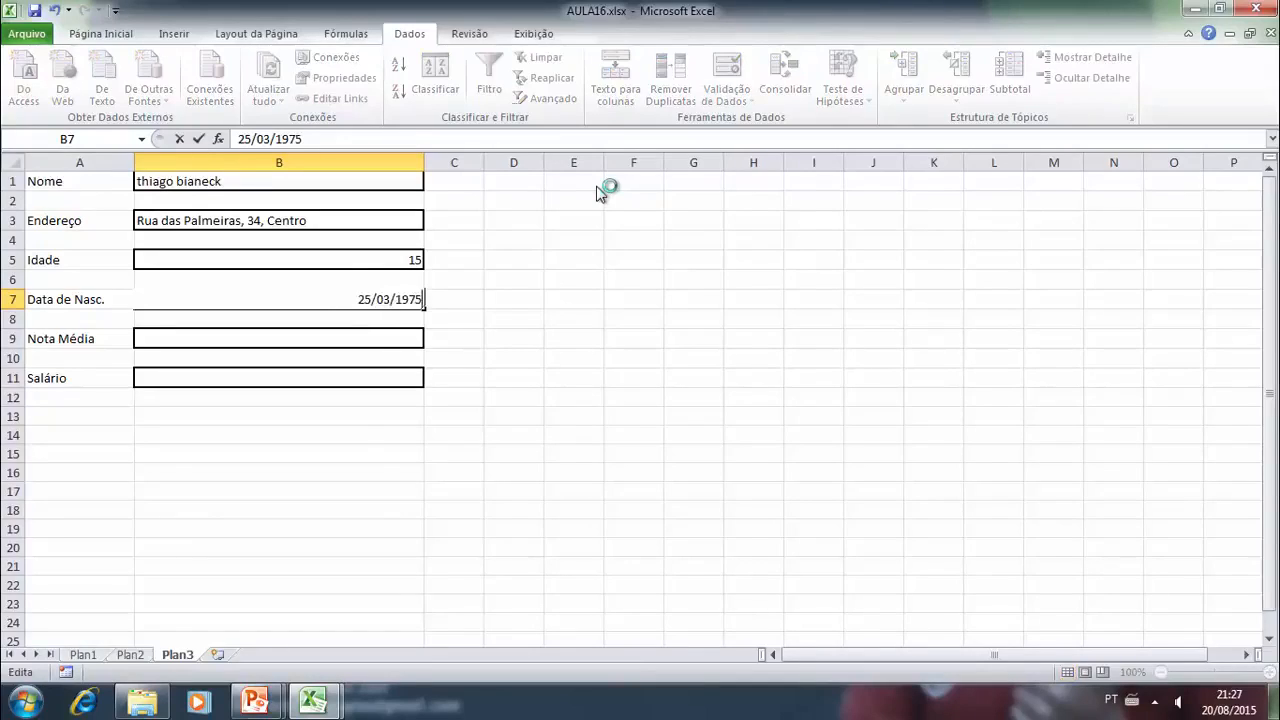
key("Return")
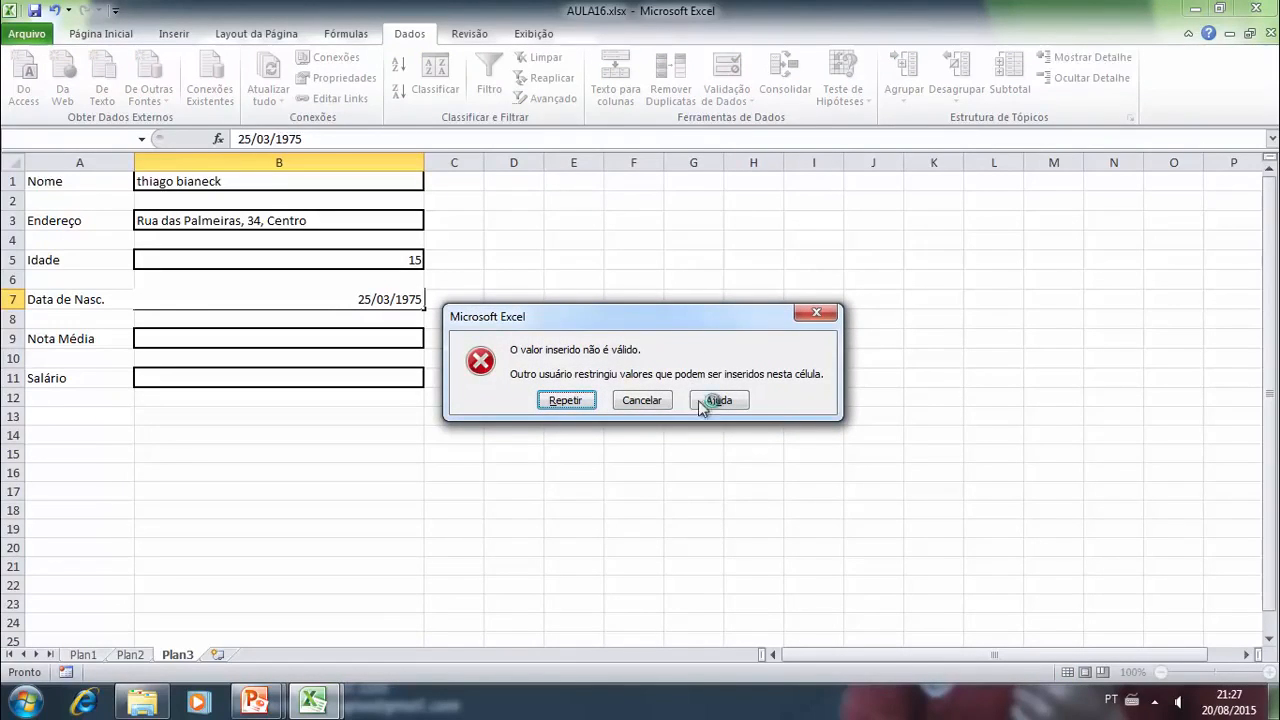
left_click(648, 401)
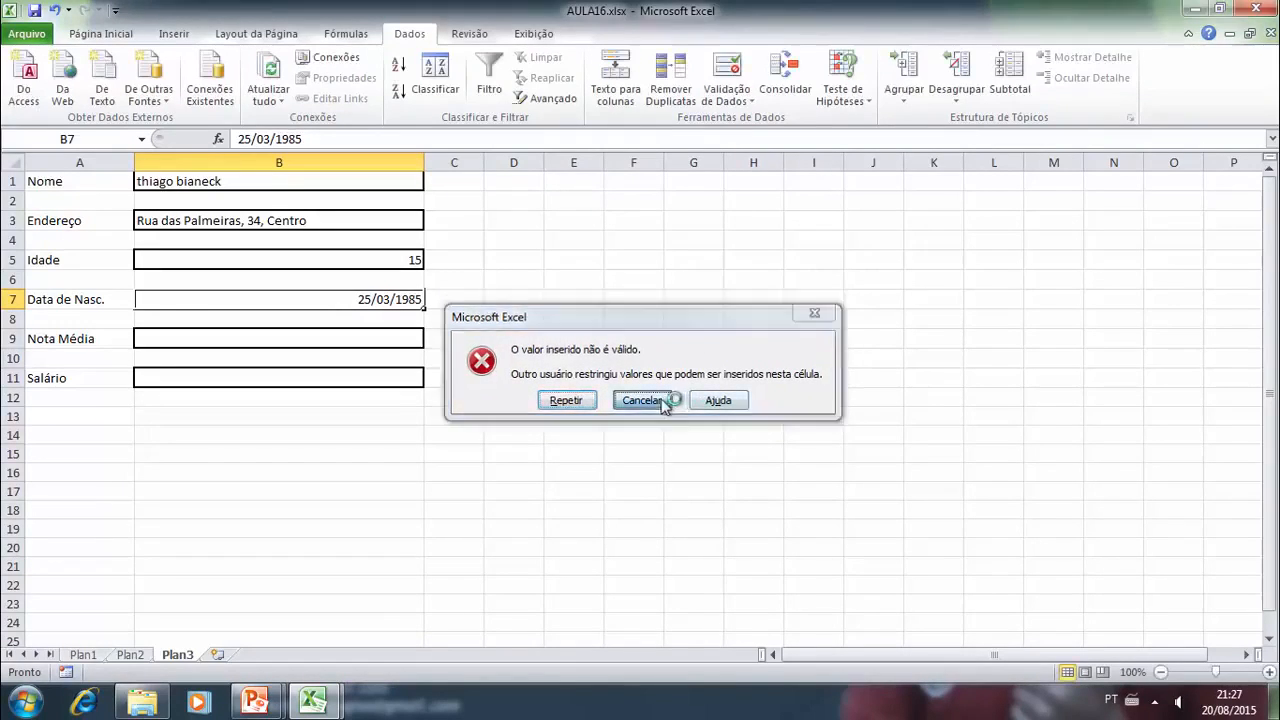
- Review the date limits in the validation rule of cell B7 and close the settings without changes
left_click(729, 99)
left_click(735, 124)
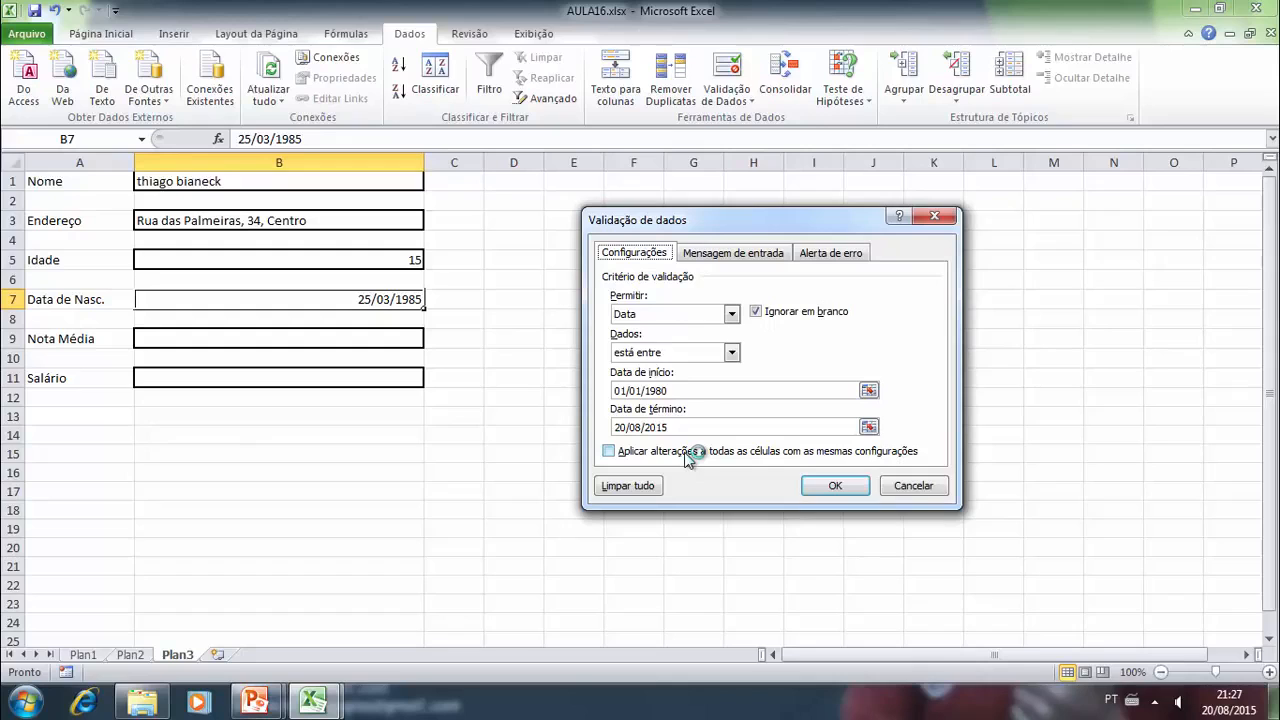
left_click(910, 489)
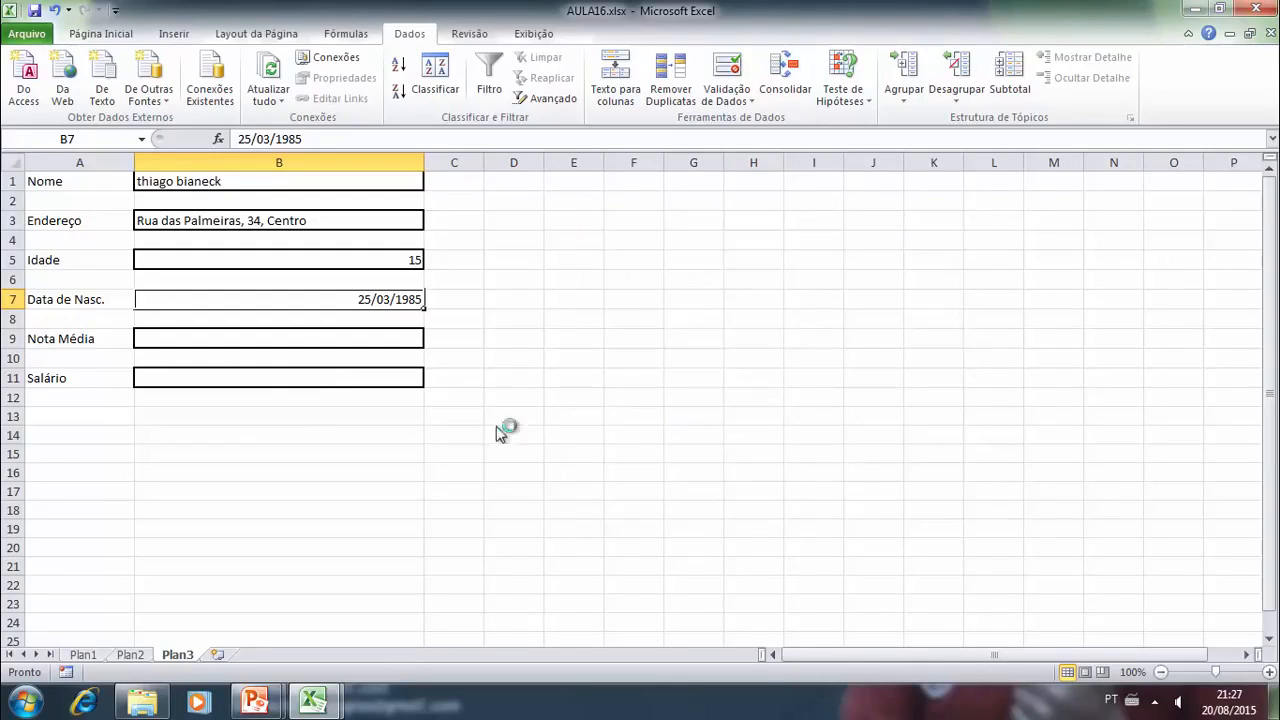
- Set a validation rule on the "Nota Média" entry cell B9 that allows a Decimal value between 0 and 10
left_click(260, 344)
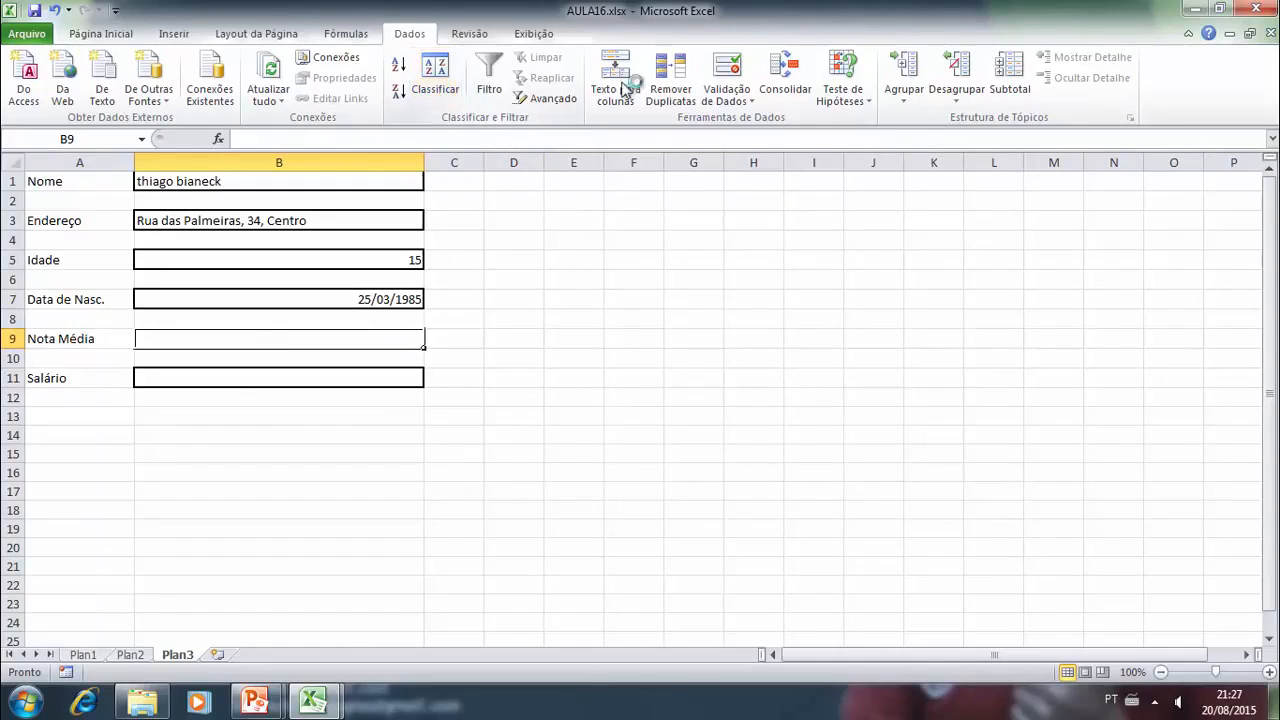
left_click(735, 100)
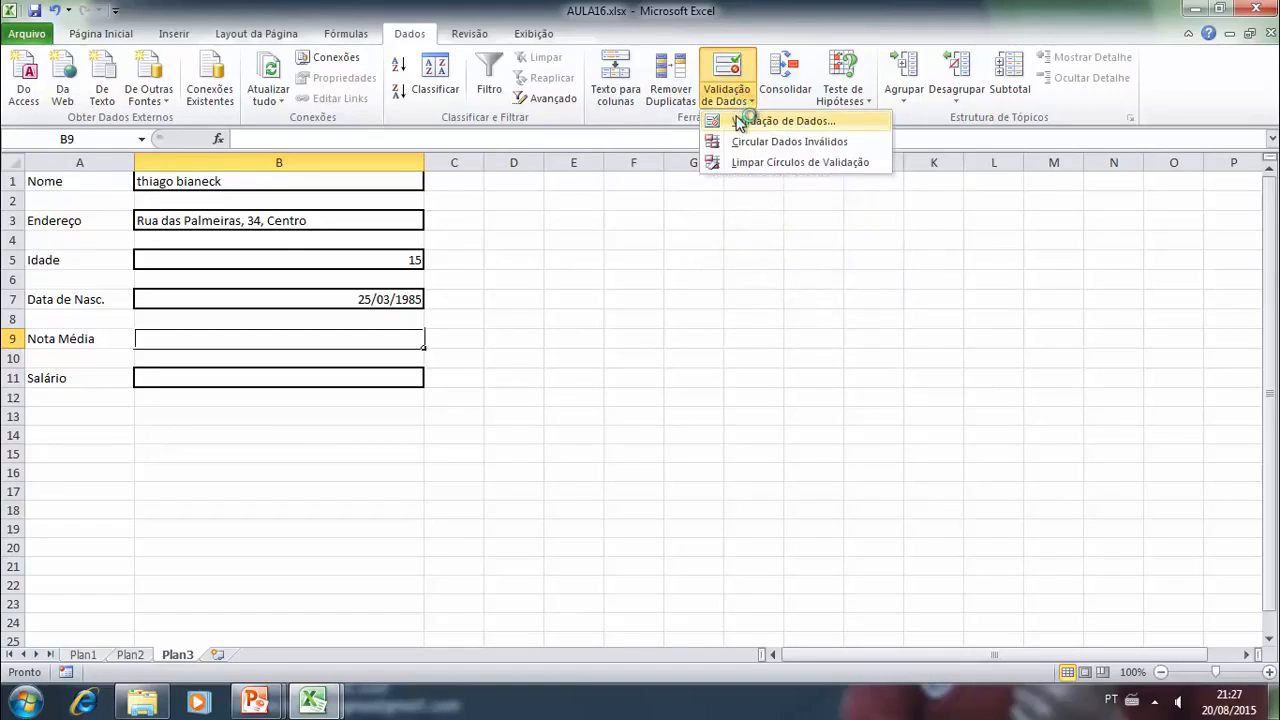
left_click(737, 120)
left_click(731, 315)
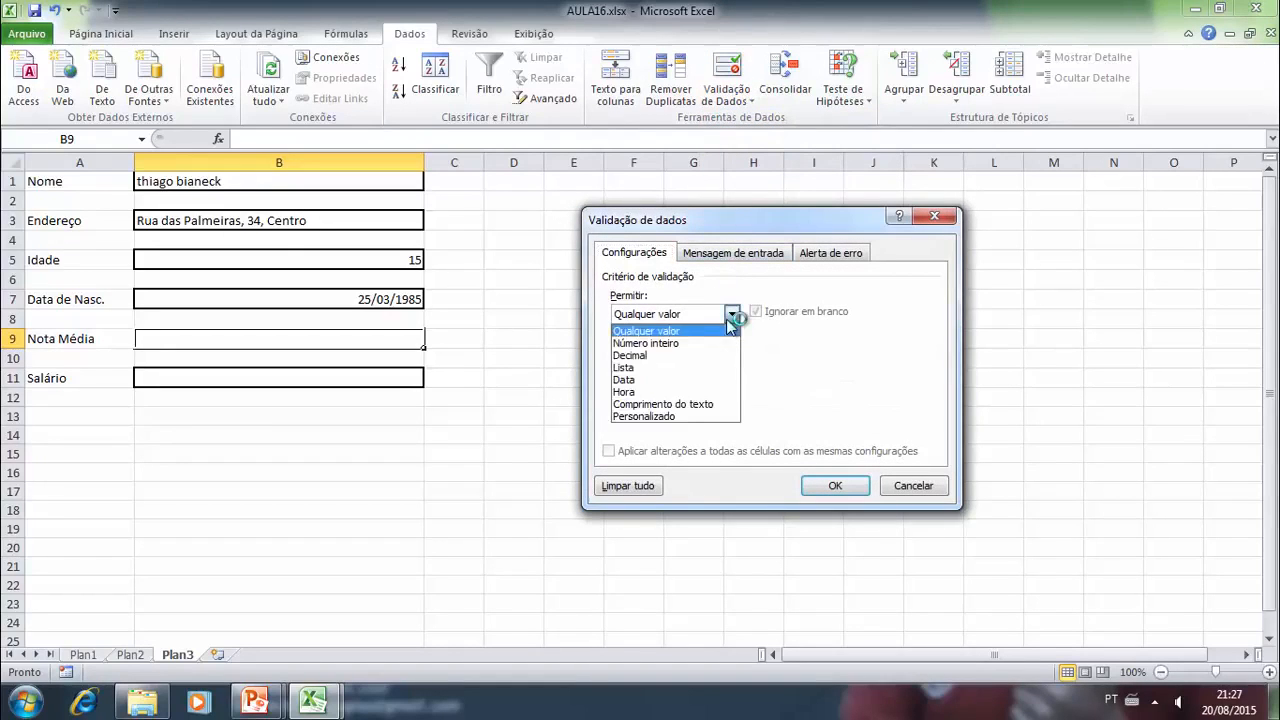
left_click(645, 356)
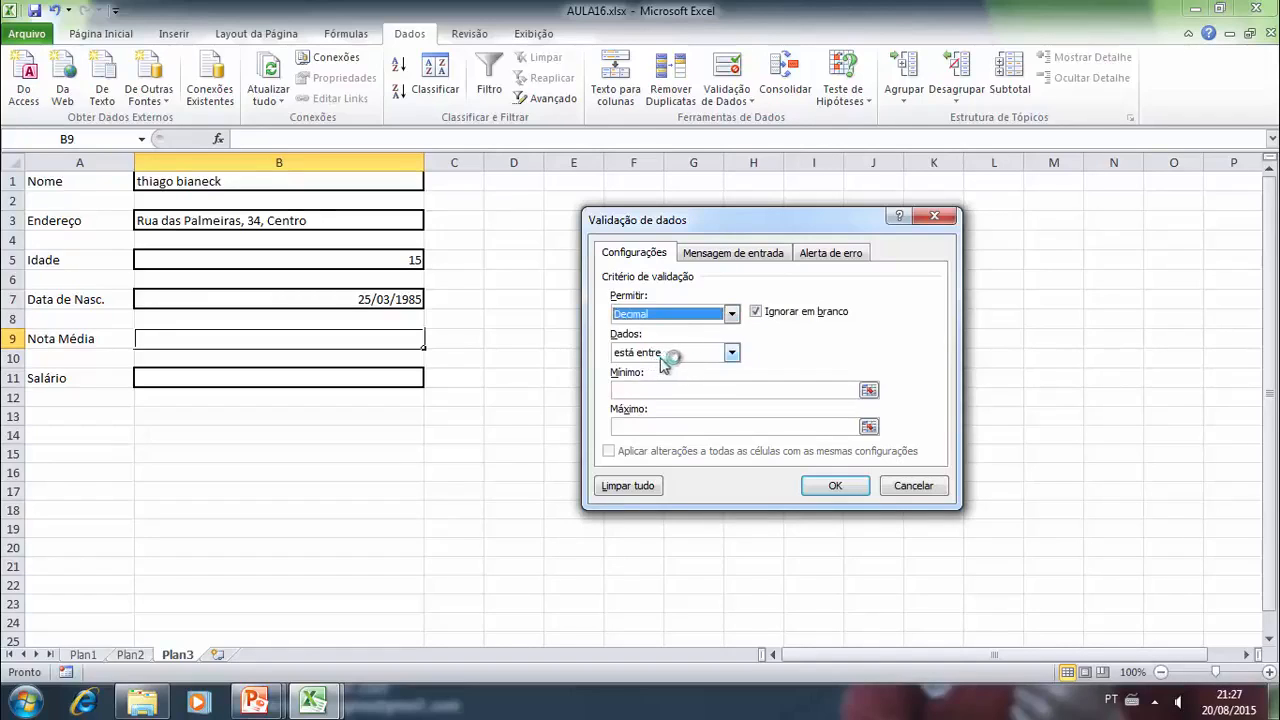
left_click(674, 389)
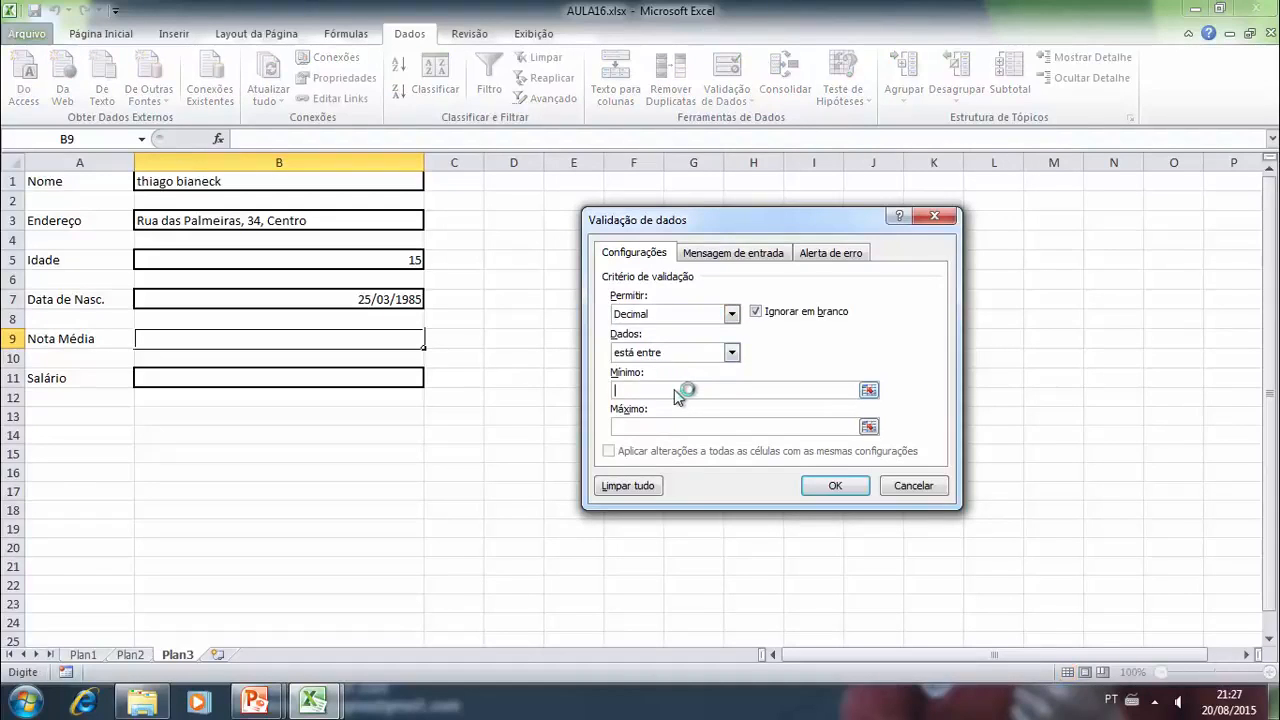
type("0")
left_click(812, 485)
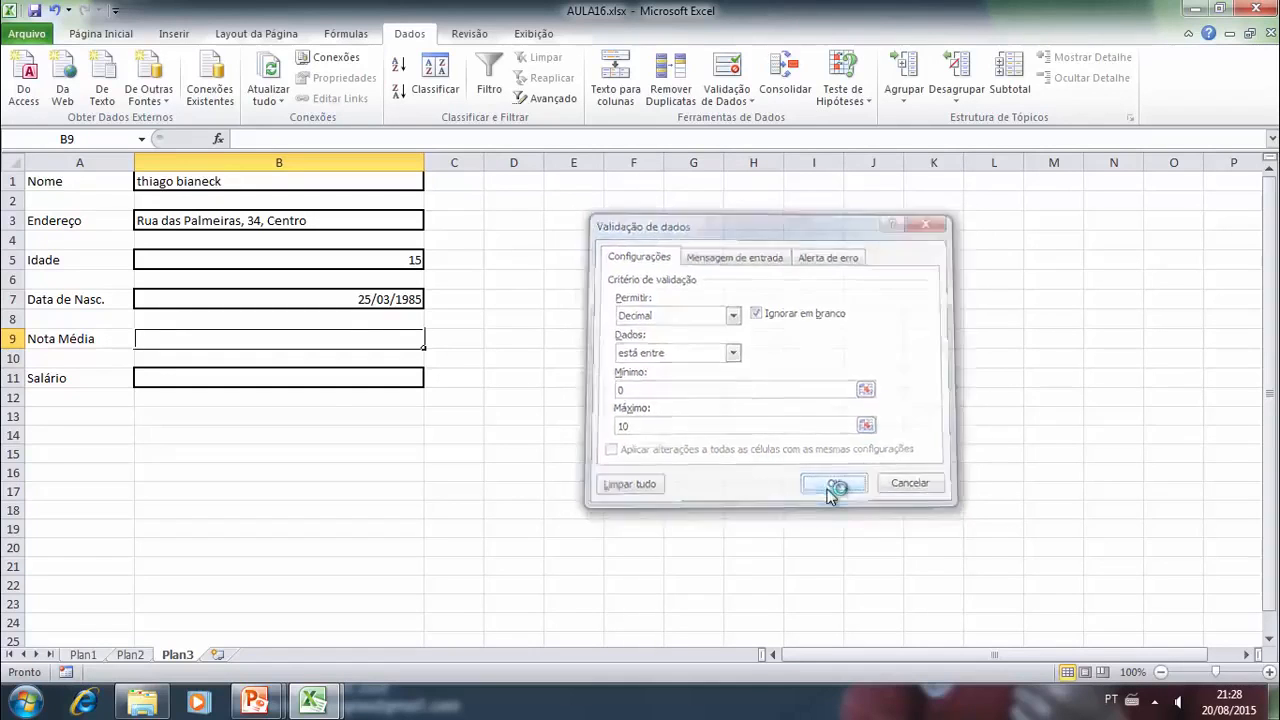
- Test the grade rule by entering 5,2 in cell B9 and replacing it with 0
type("5,2")
key("Return")
left_click(340, 342)
type("0")
key("Return")
- Try to enter the negative grade -1 in cell B9 and cancel the entry
left_click(340, 342)
type("-1")
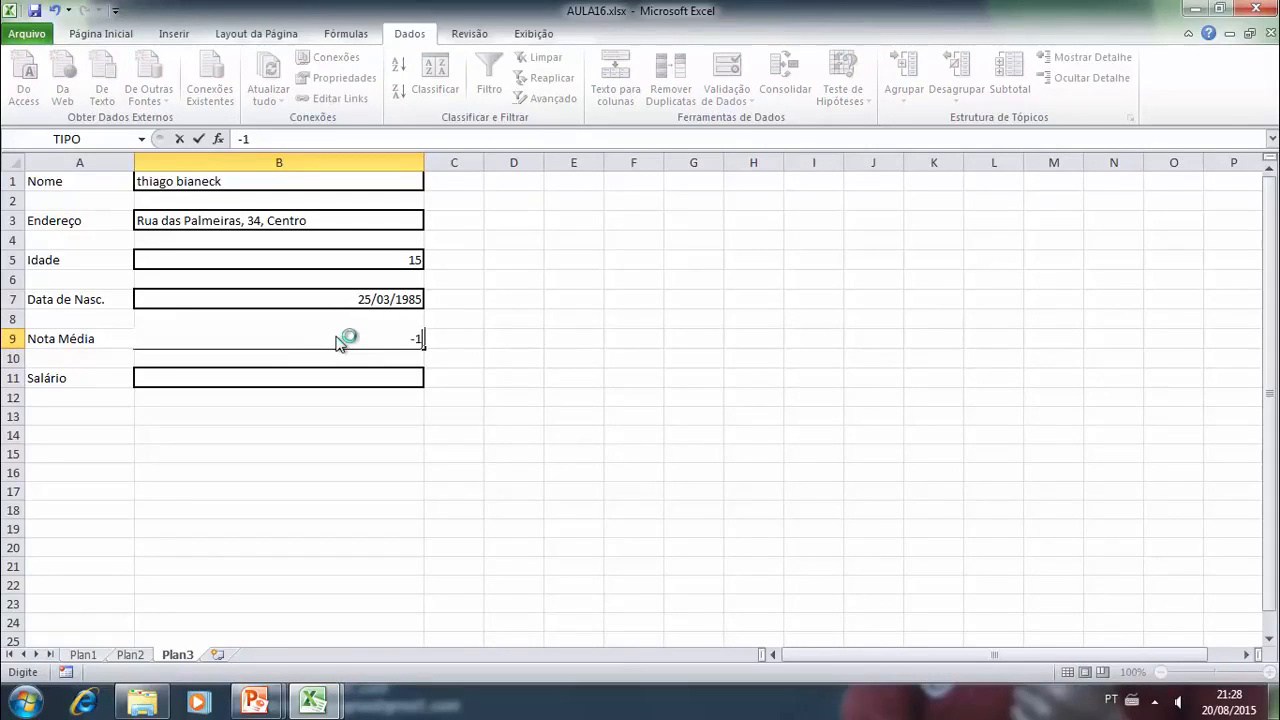
key("Return")
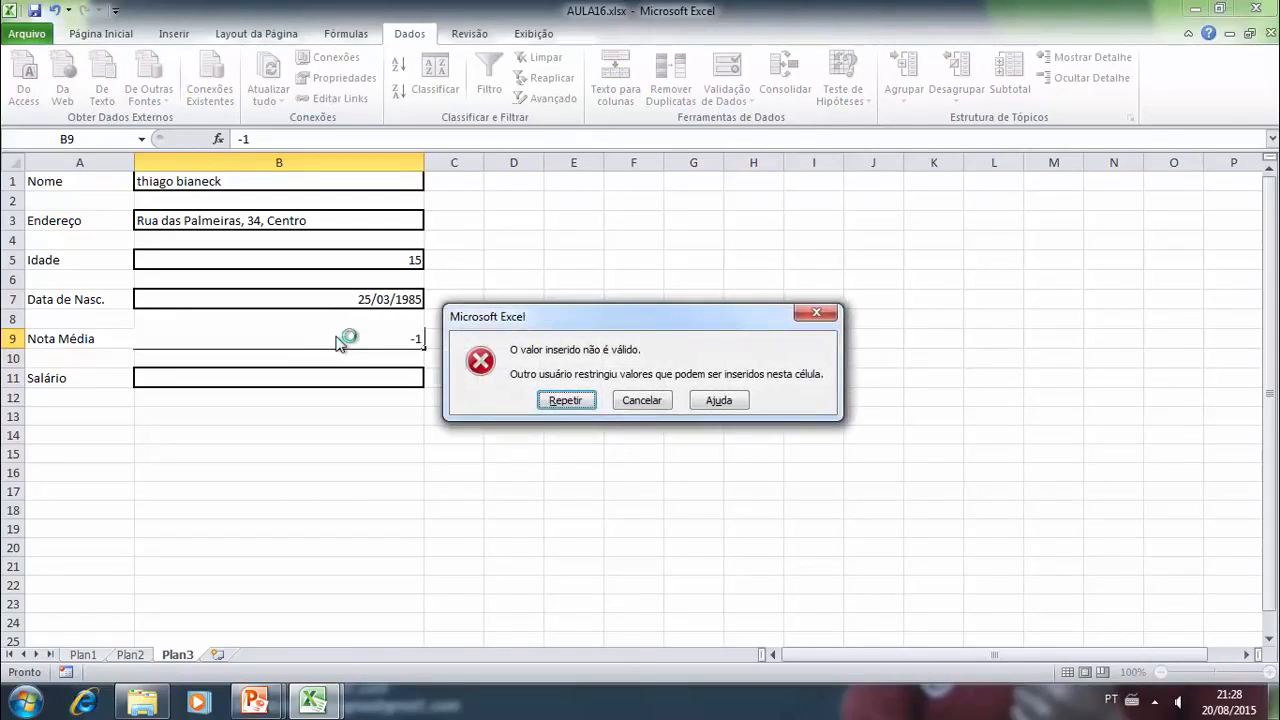
left_click(634, 399)
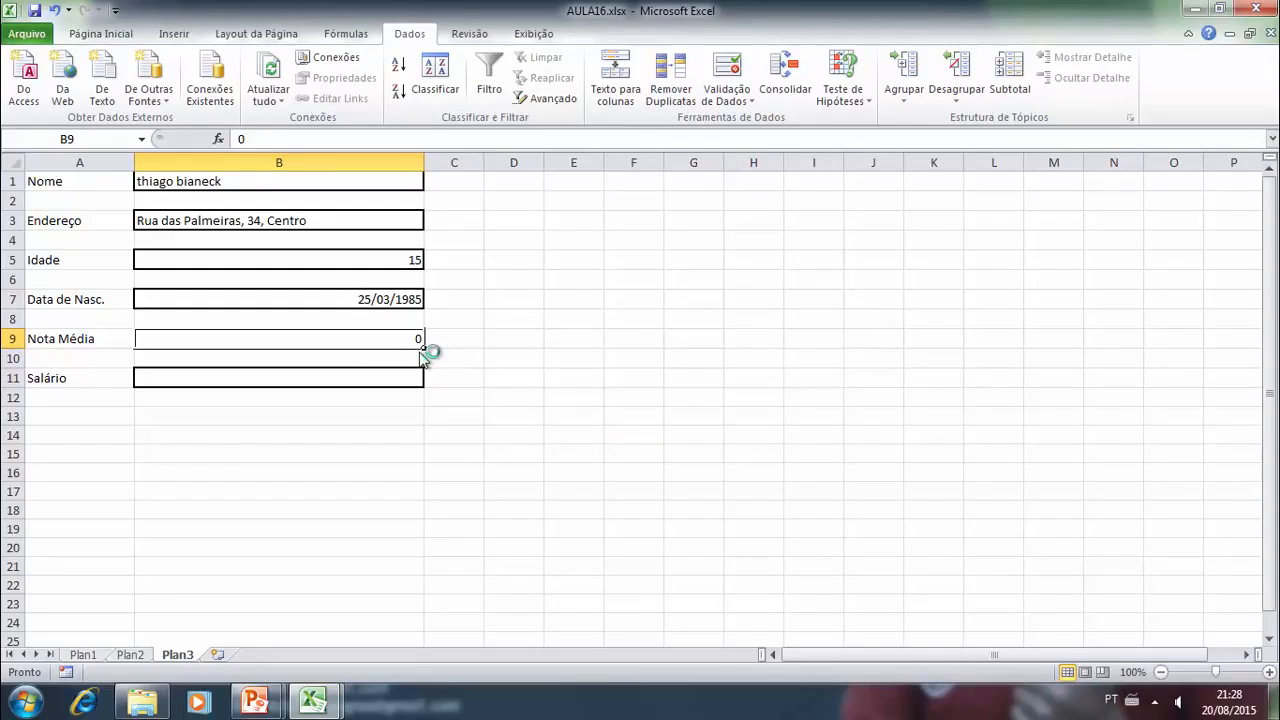
- Try to enter the grade 12 in cell B9 and cancel the entry
type("12")
key("Return")
left_click(634, 401)
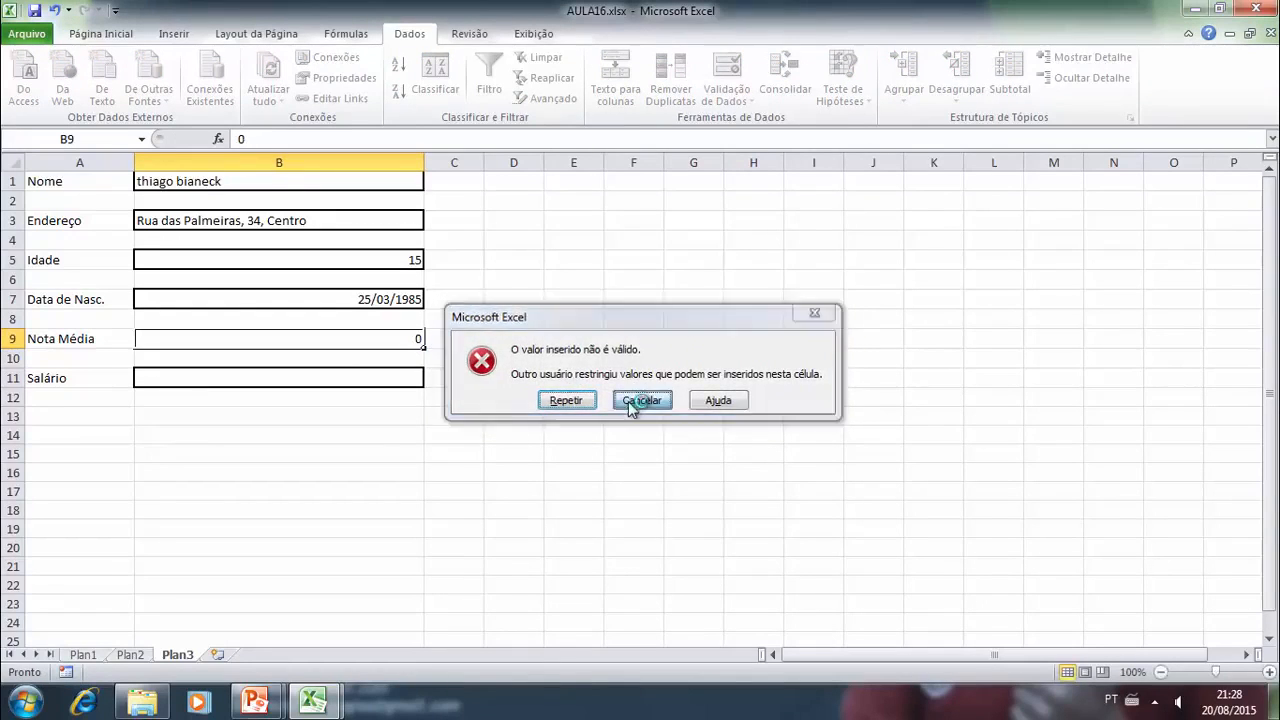
- Enter the grade 5,2 in cell B9 and select the "Salário" entry cell B11
left_click(364, 379)
left_click(372, 342)
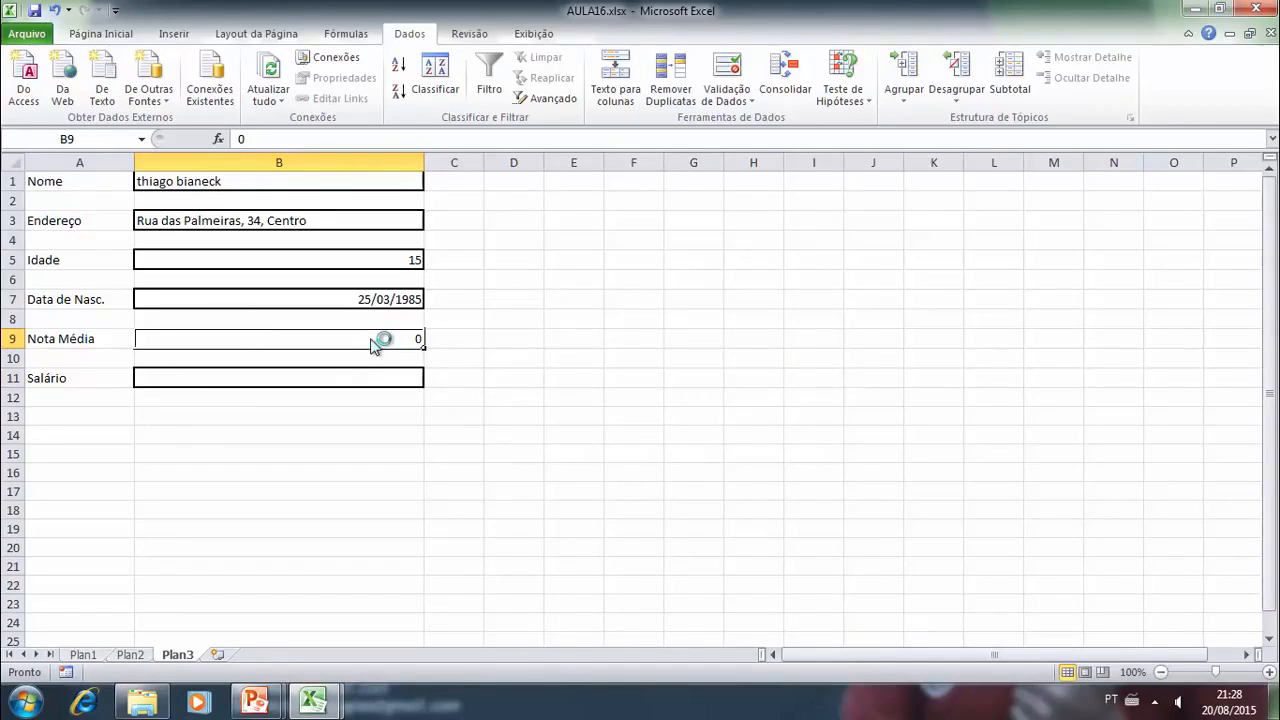
type("5,2")
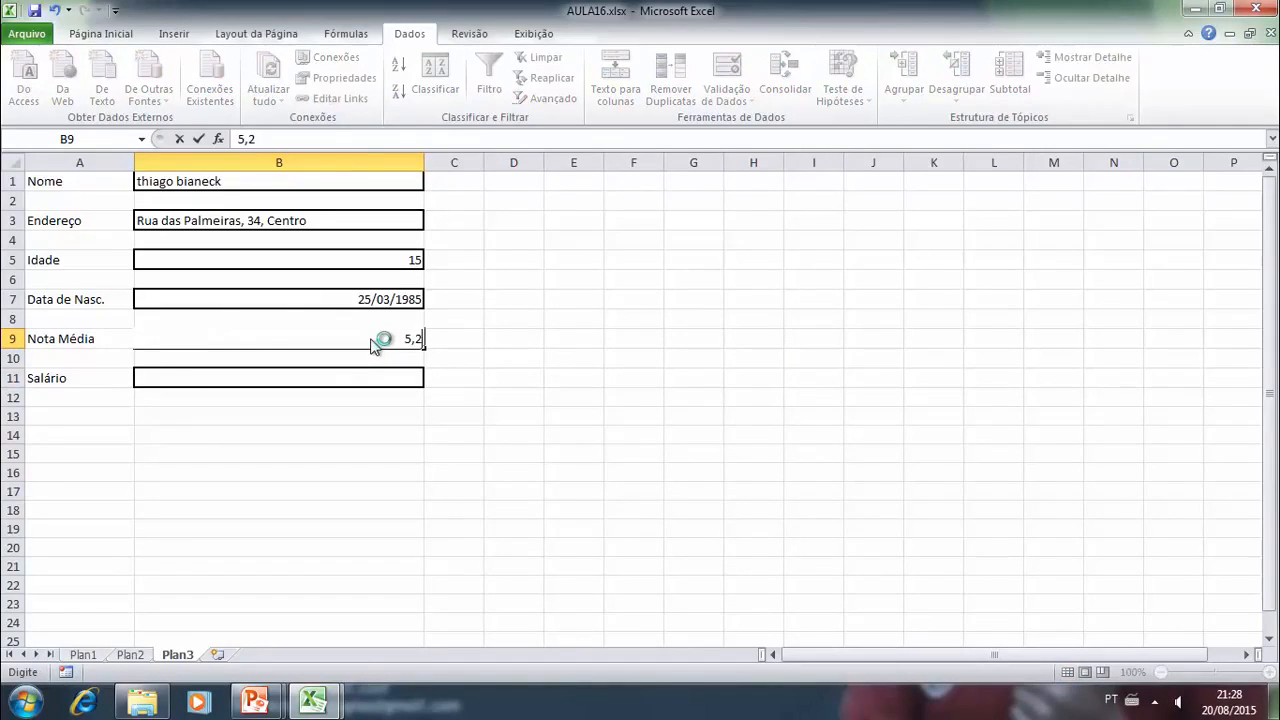
key("Return")
key("Return")
key("Return")
key("Up")
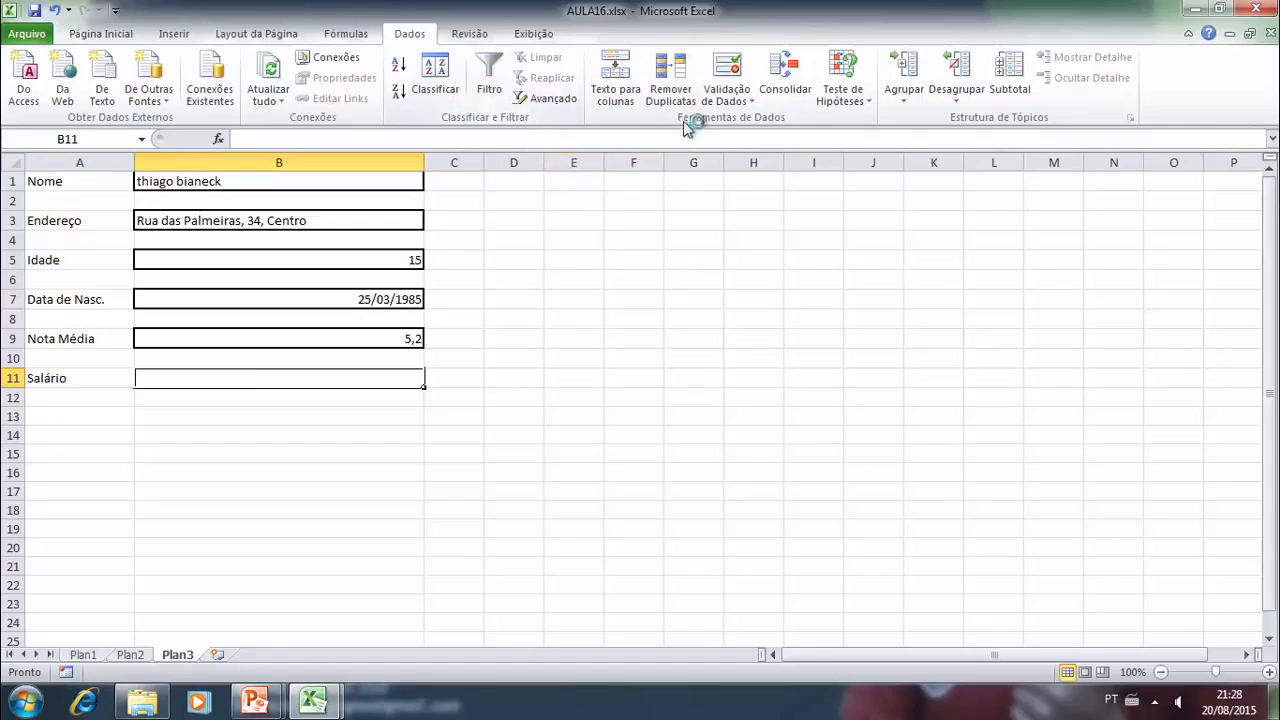
- Set a validation rule on cell B11 that allows a Decimal value between 700 and 3000
left_click(727, 98)
left_click(755, 121)
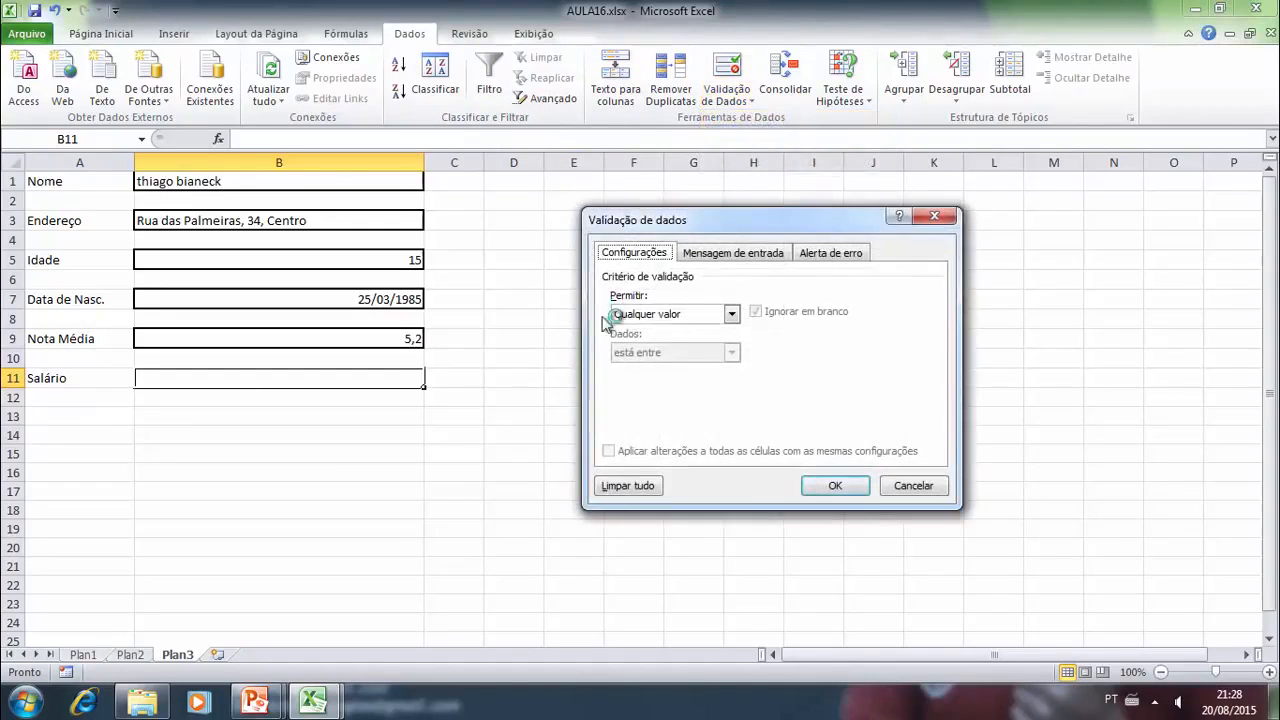
left_click(731, 314)
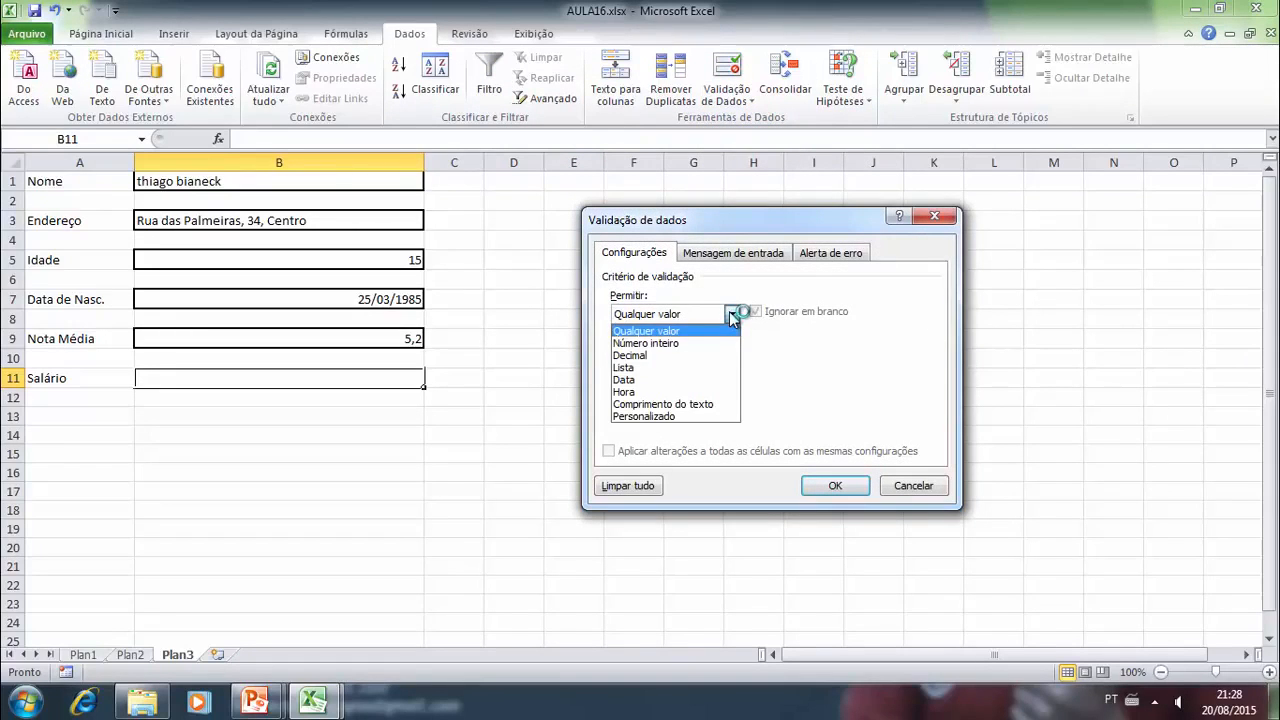
left_click(645, 357)
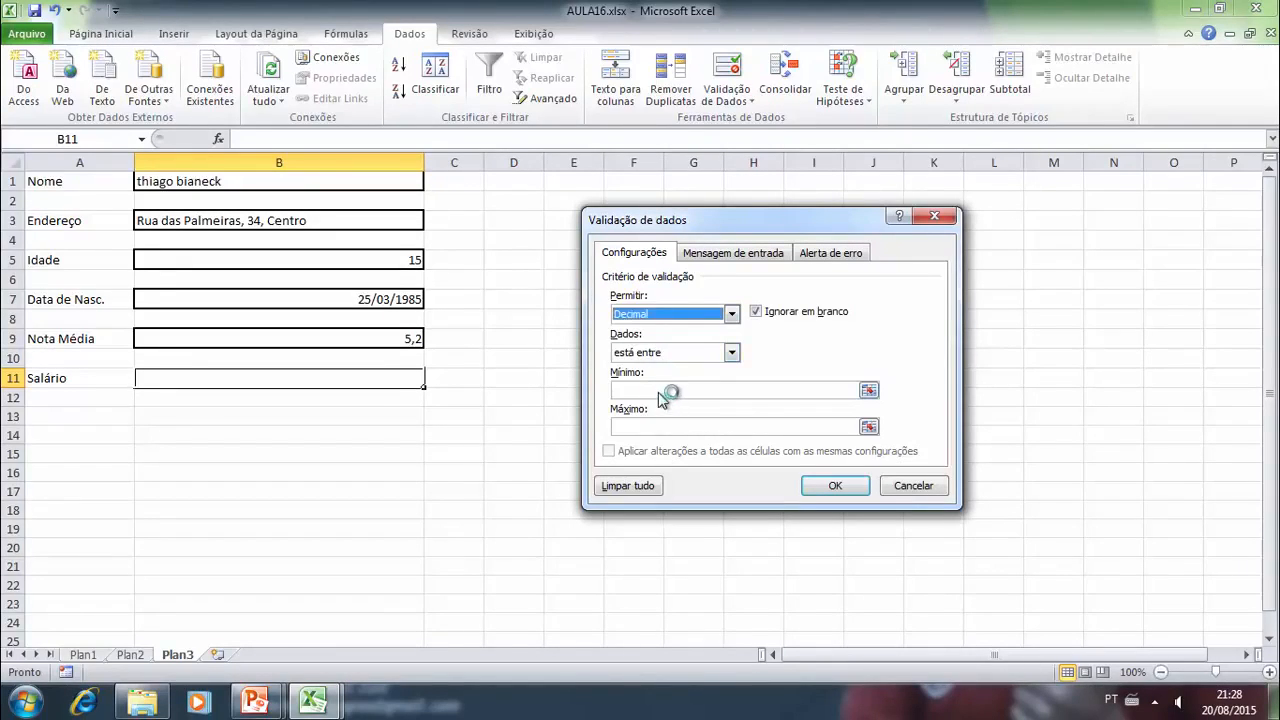
left_click(672, 388)
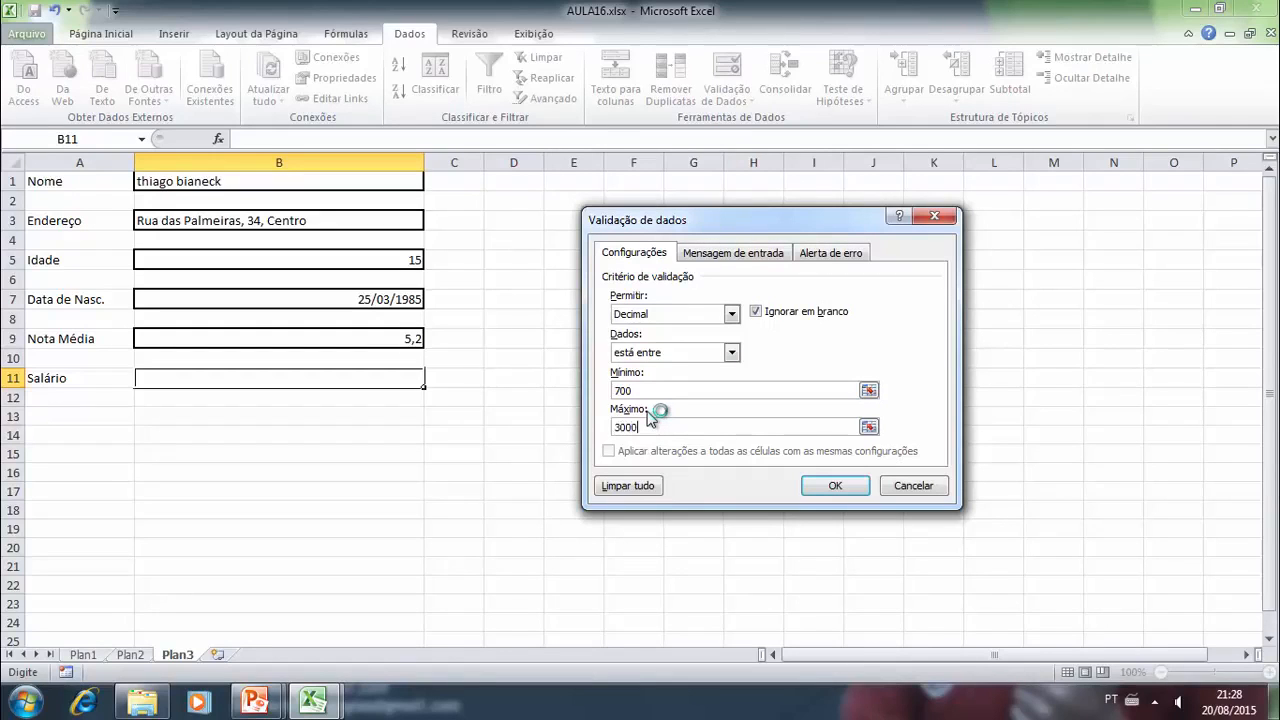
left_click(825, 425)
left_click(835, 485)
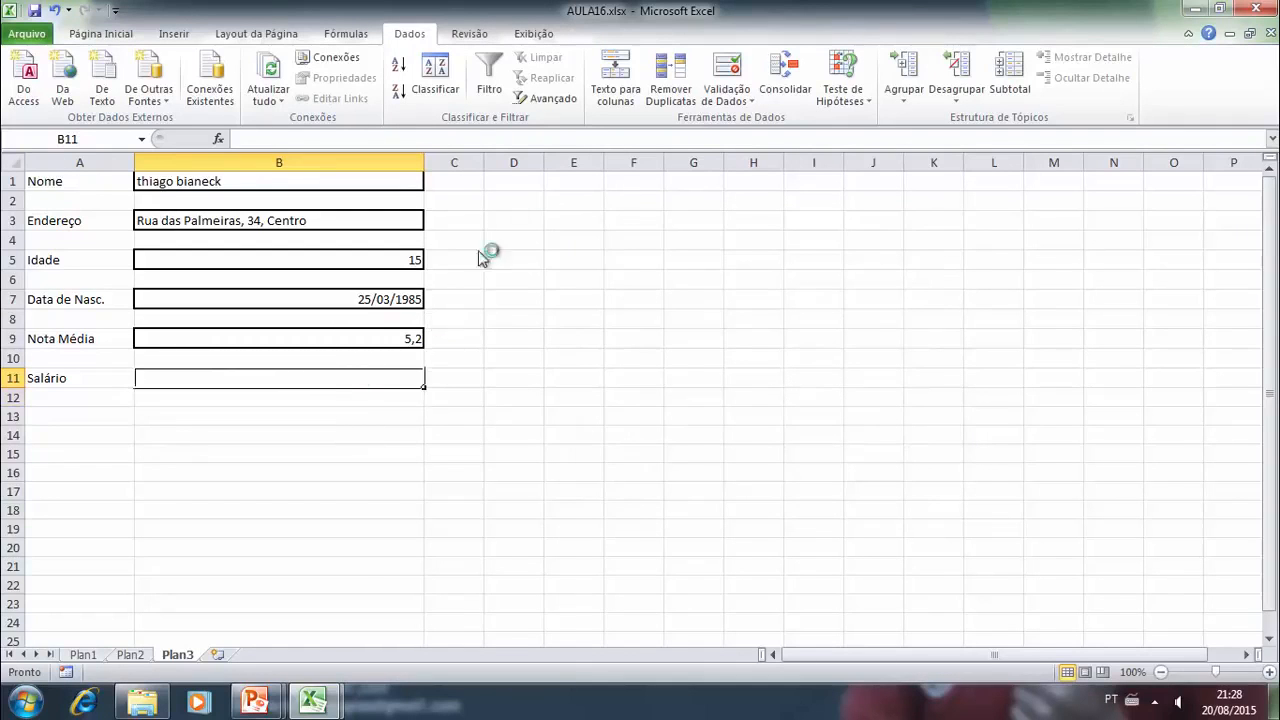
- Try to enter the salary 142 in cell B11 and cancel the entry
left_click(100, 34)
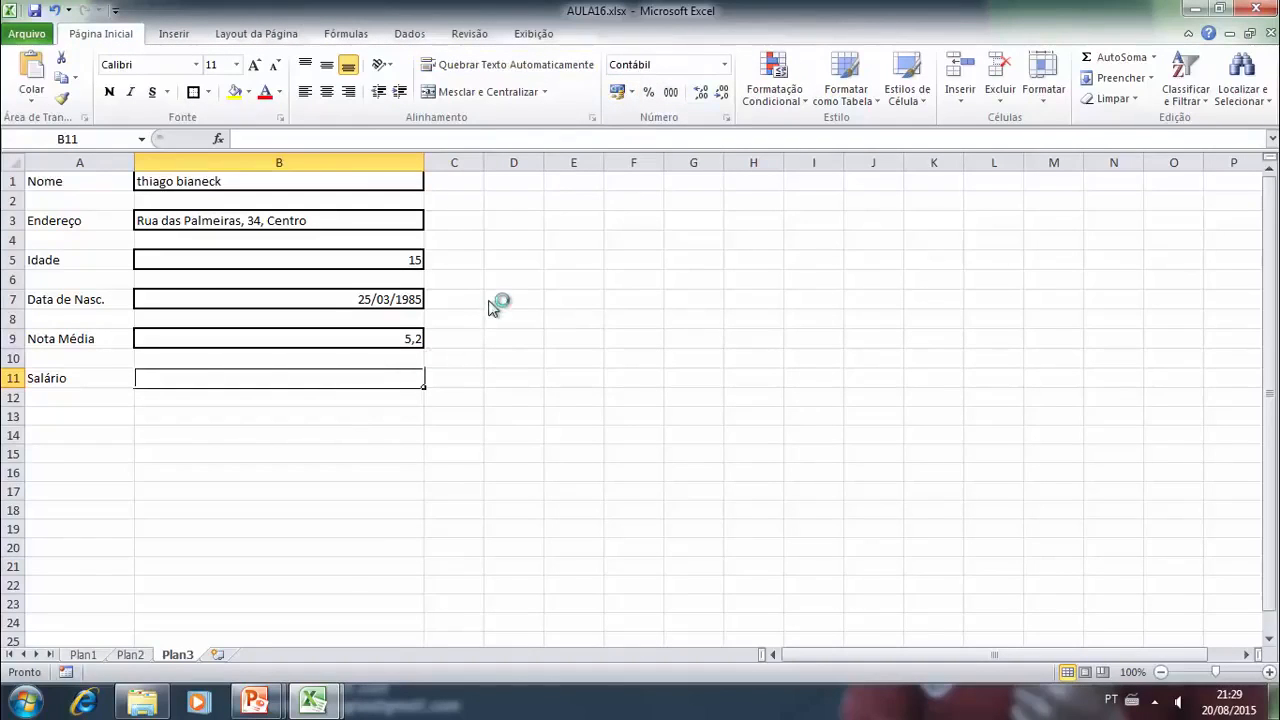
type("142")
key("Return")
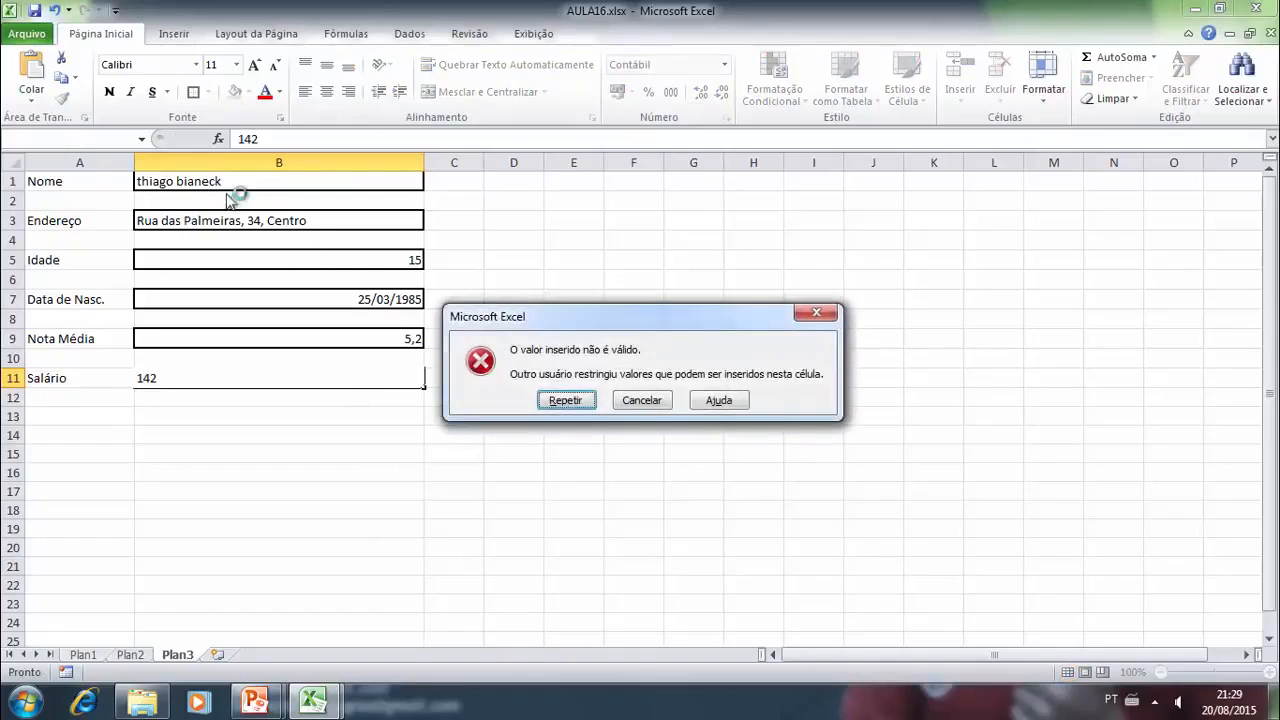
left_click(640, 399)
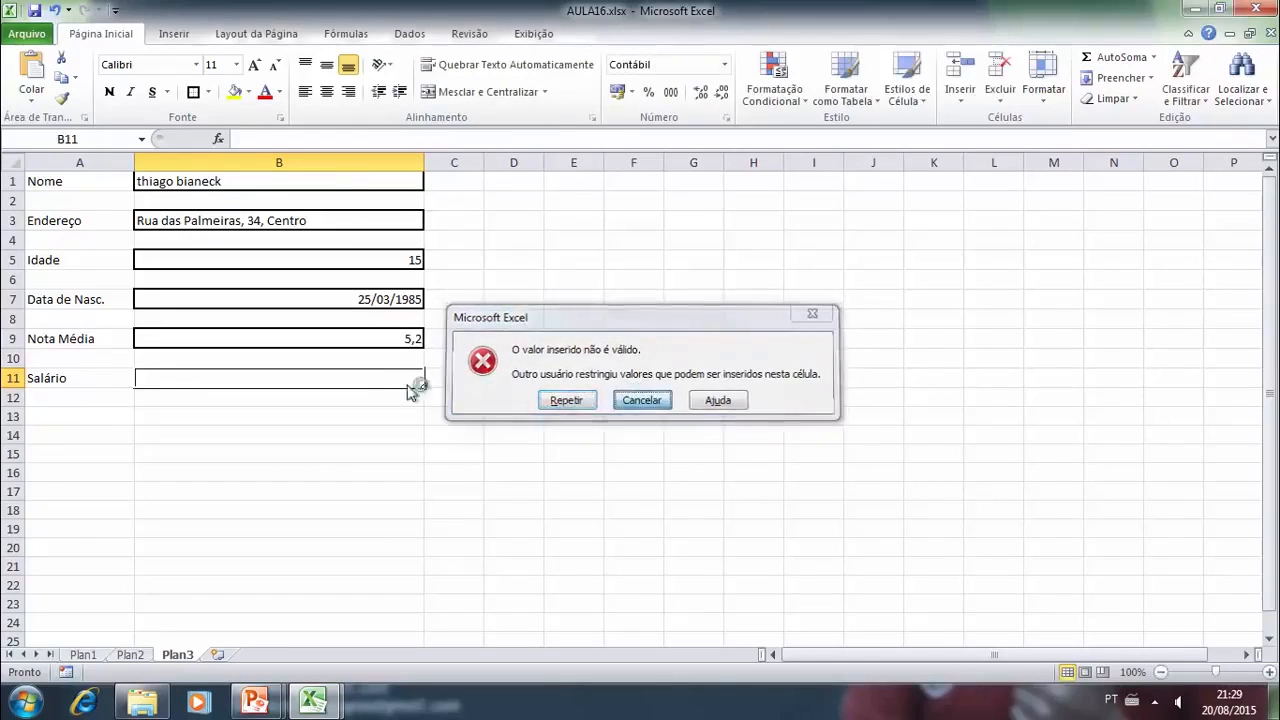
- Enter the salary 700 in cell B11, try to replace it with 3200 and cancel that entry
type("700")
key("Return")
left_click(332, 382)
type("3200")
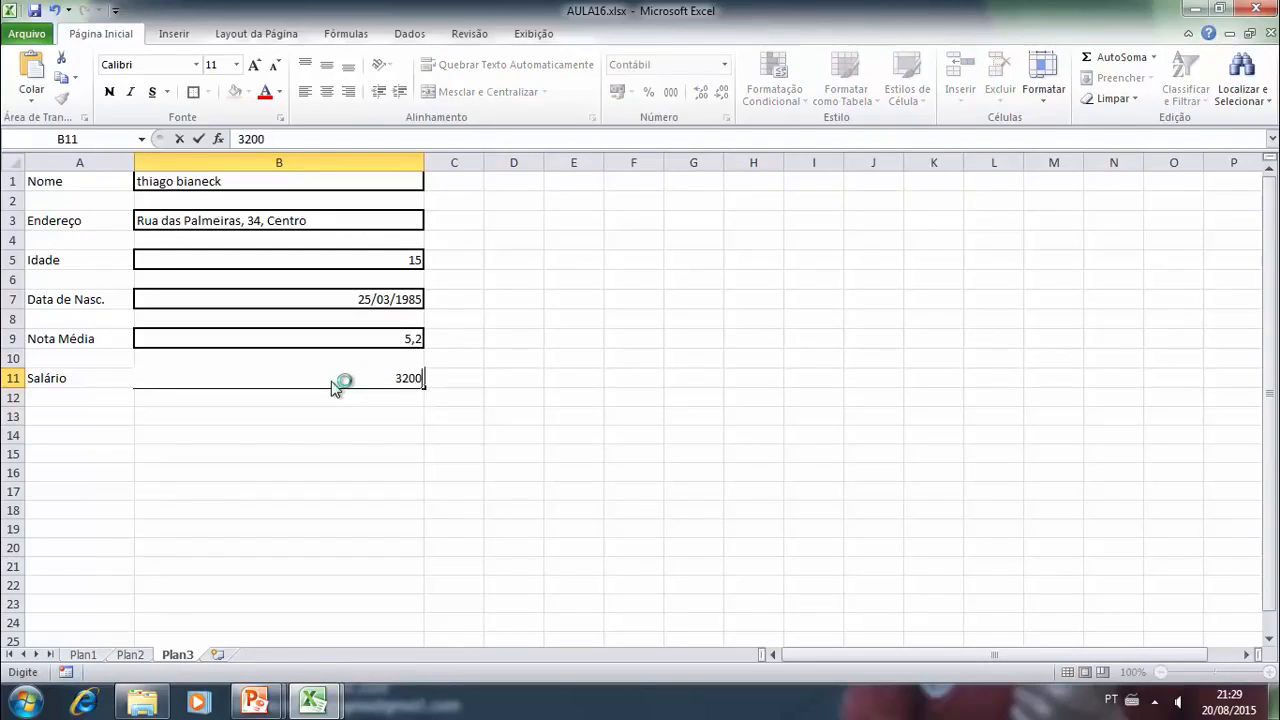
key("Return")
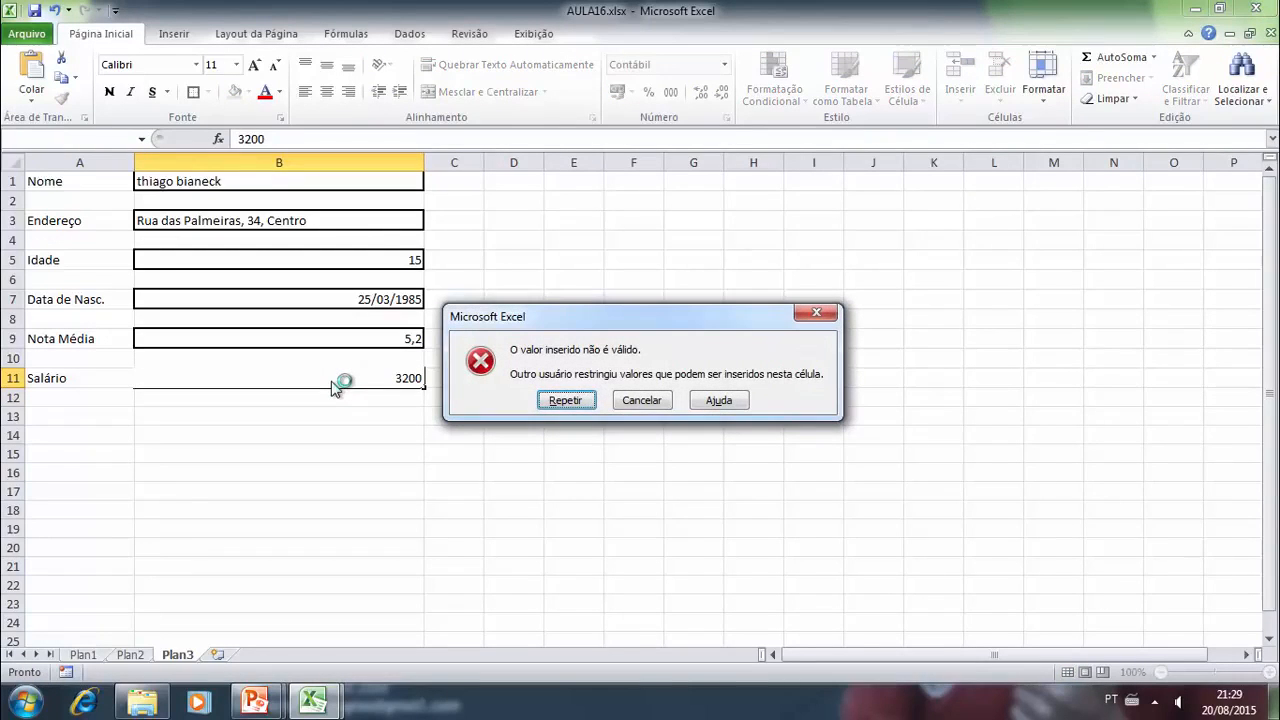
left_click(645, 400)
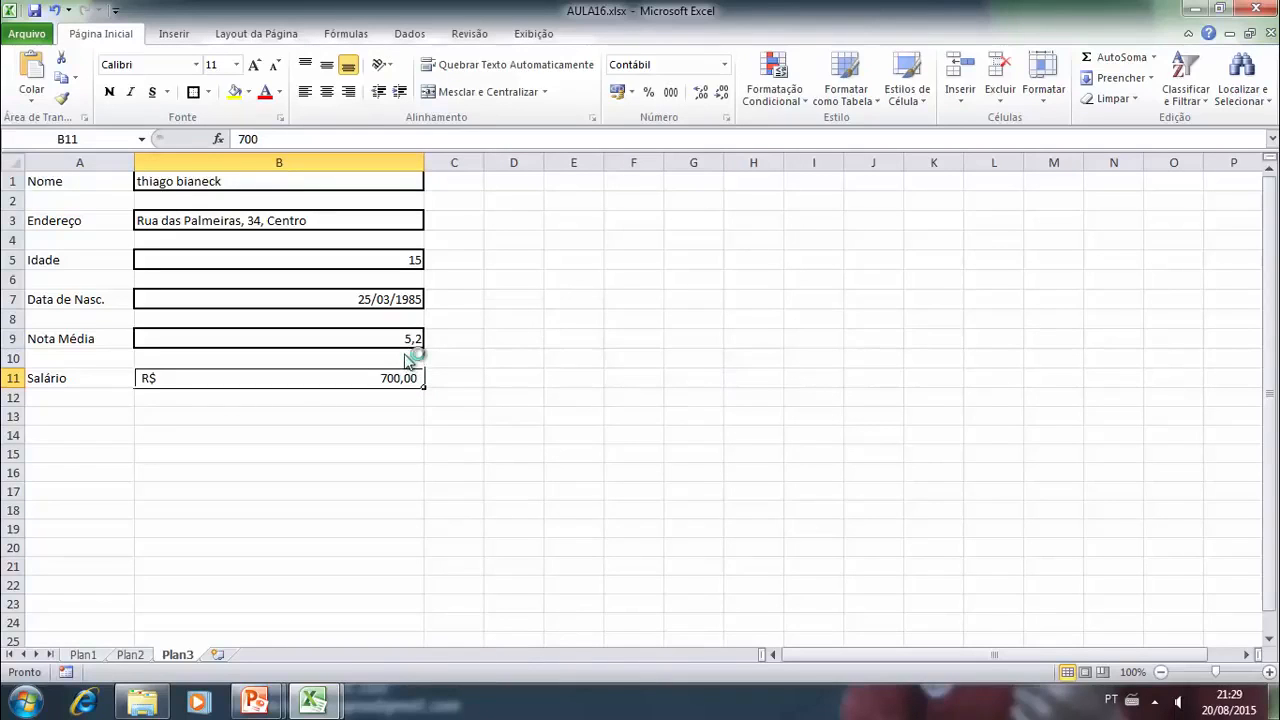
- Enter the salary 2500 in the "Salário" cell B11
type("25")
key("Return")
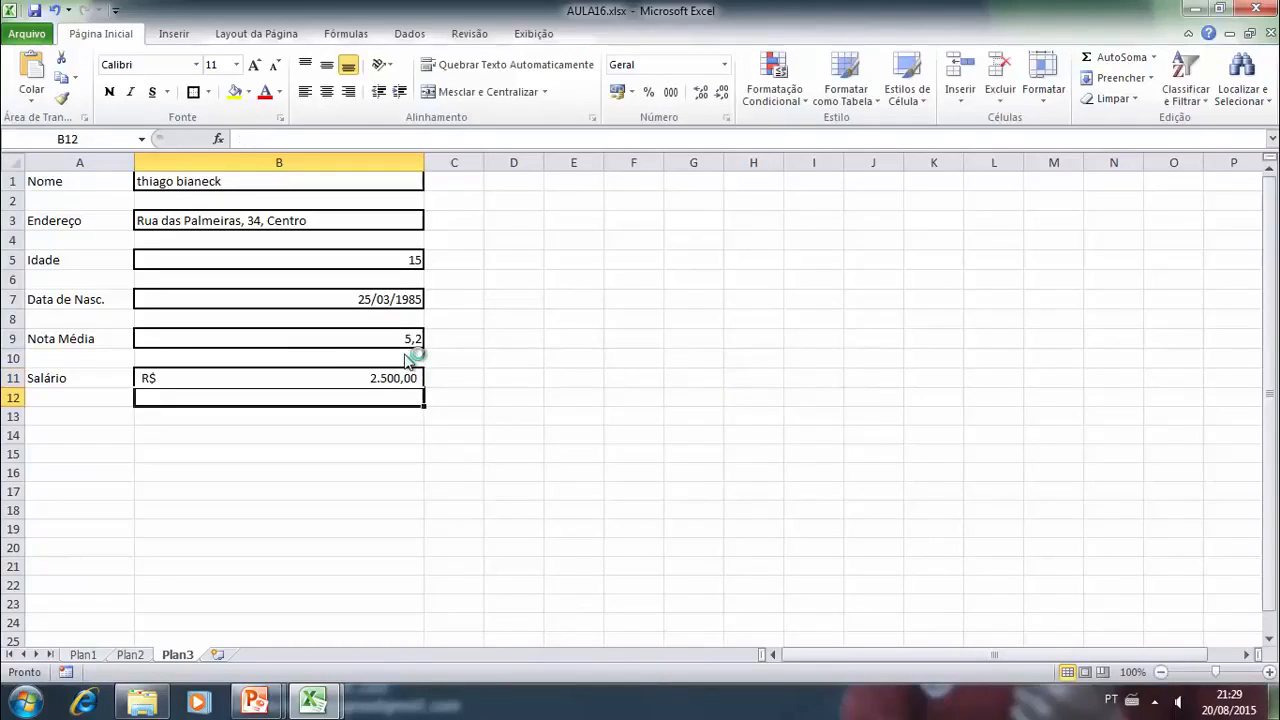
left_click(318, 385)
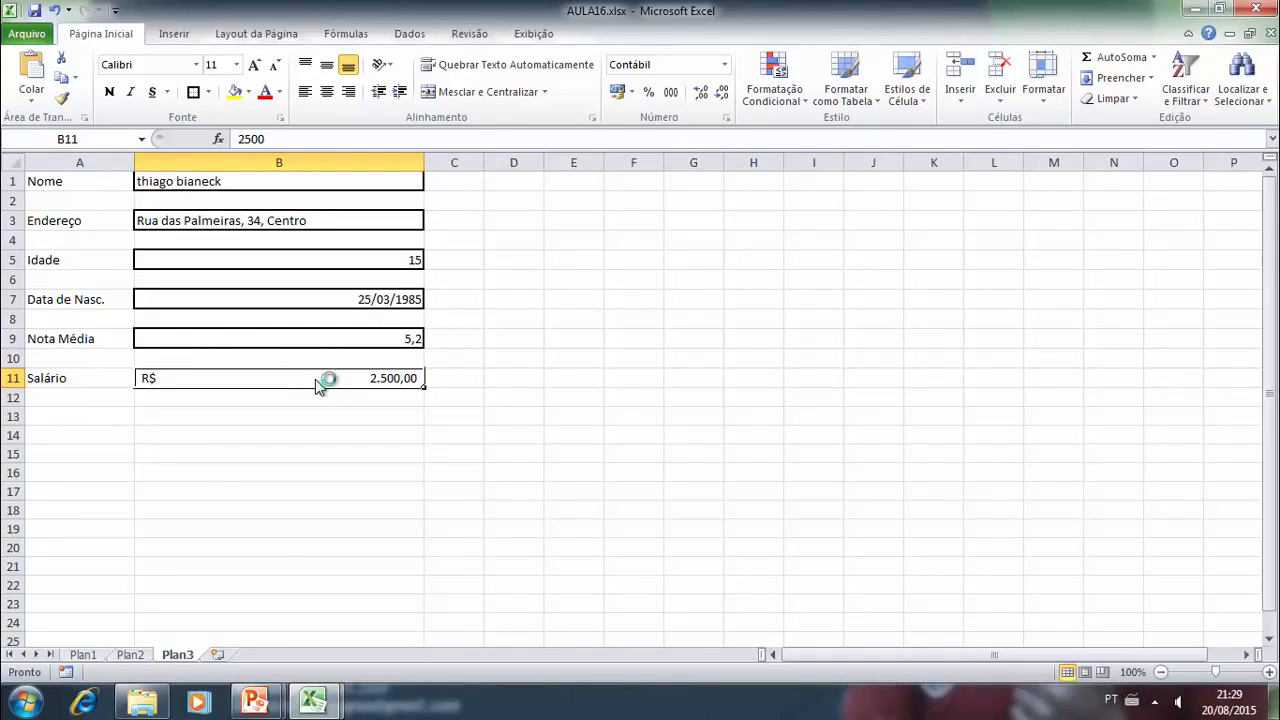
left_click(445, 436)
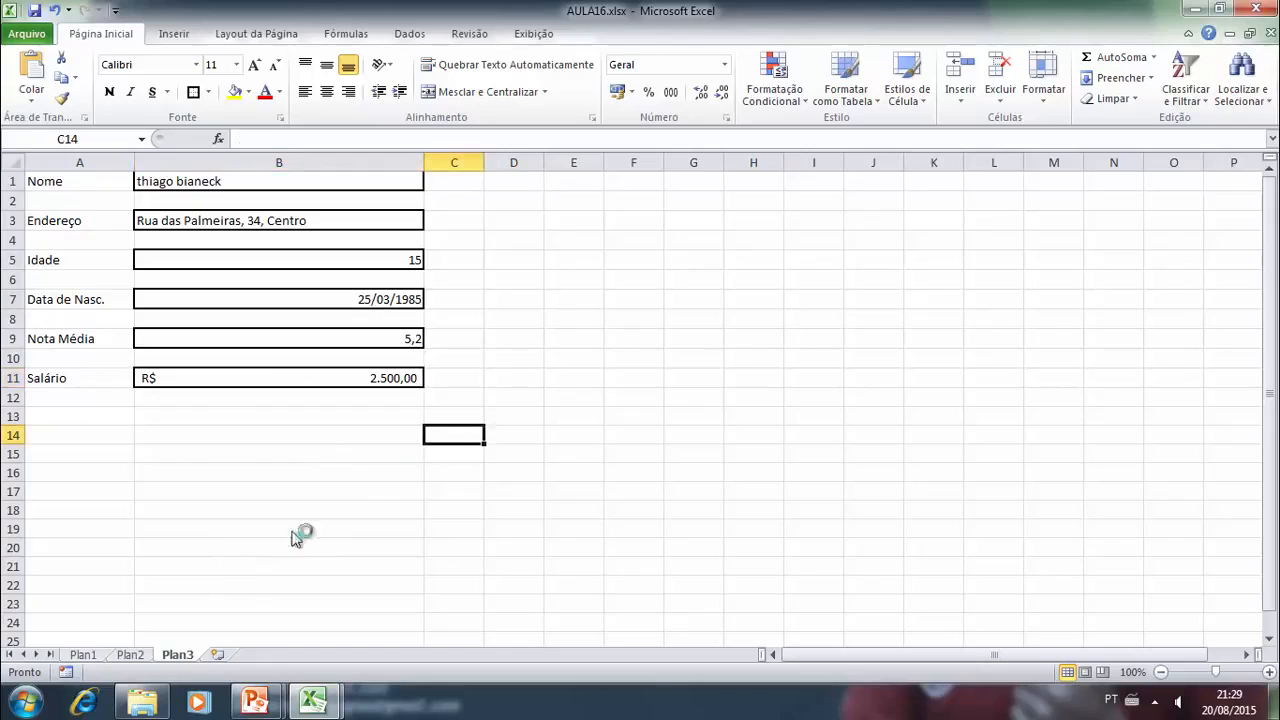
- Add a new worksheet and copy the student grades table A1:J20 from the SE NIVEL 2 sheet of Aula06.xlsx
left_click(217, 654)
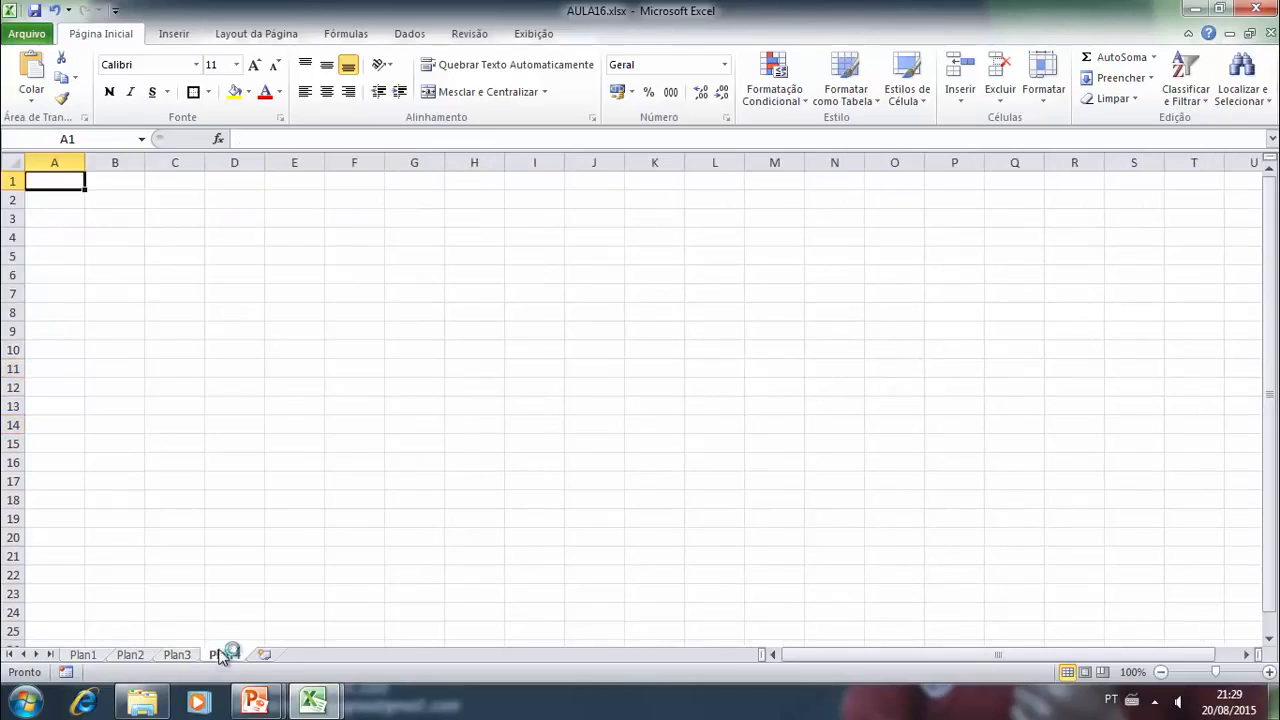
left_click(312, 698)
left_click(290, 580)
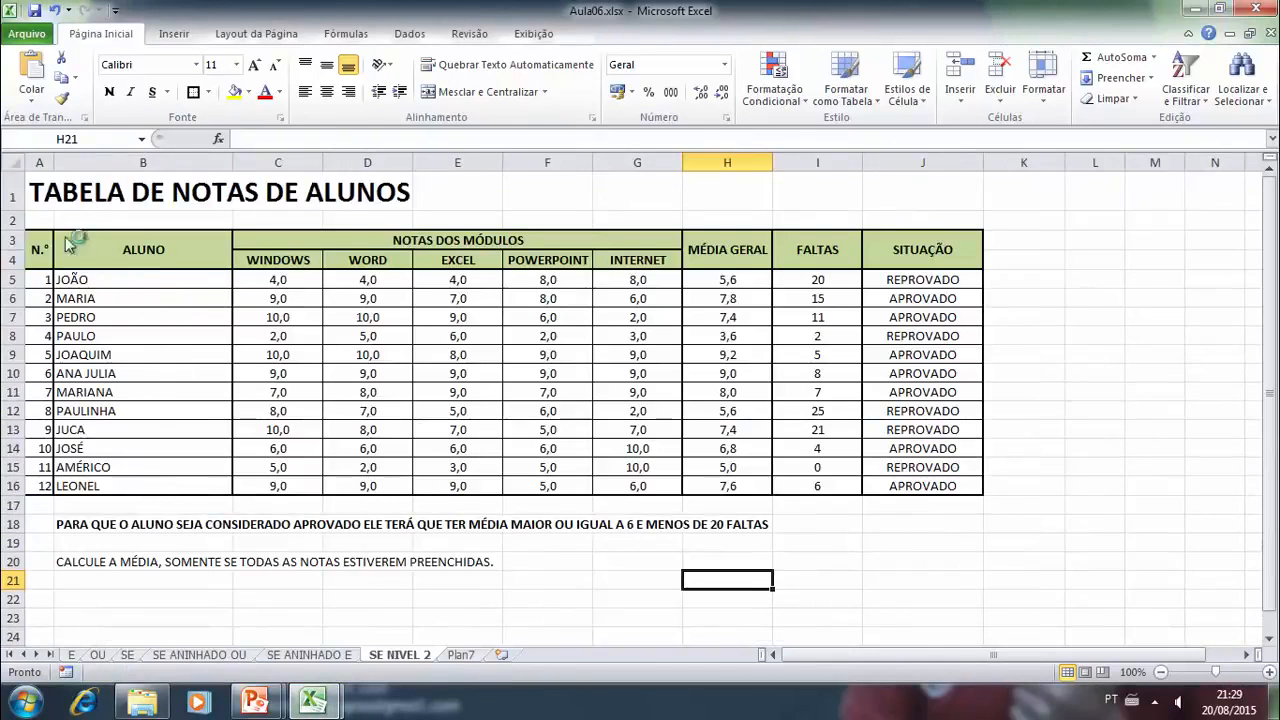
left_click_drag(42, 192, 943, 565)
key("ctrl+c")
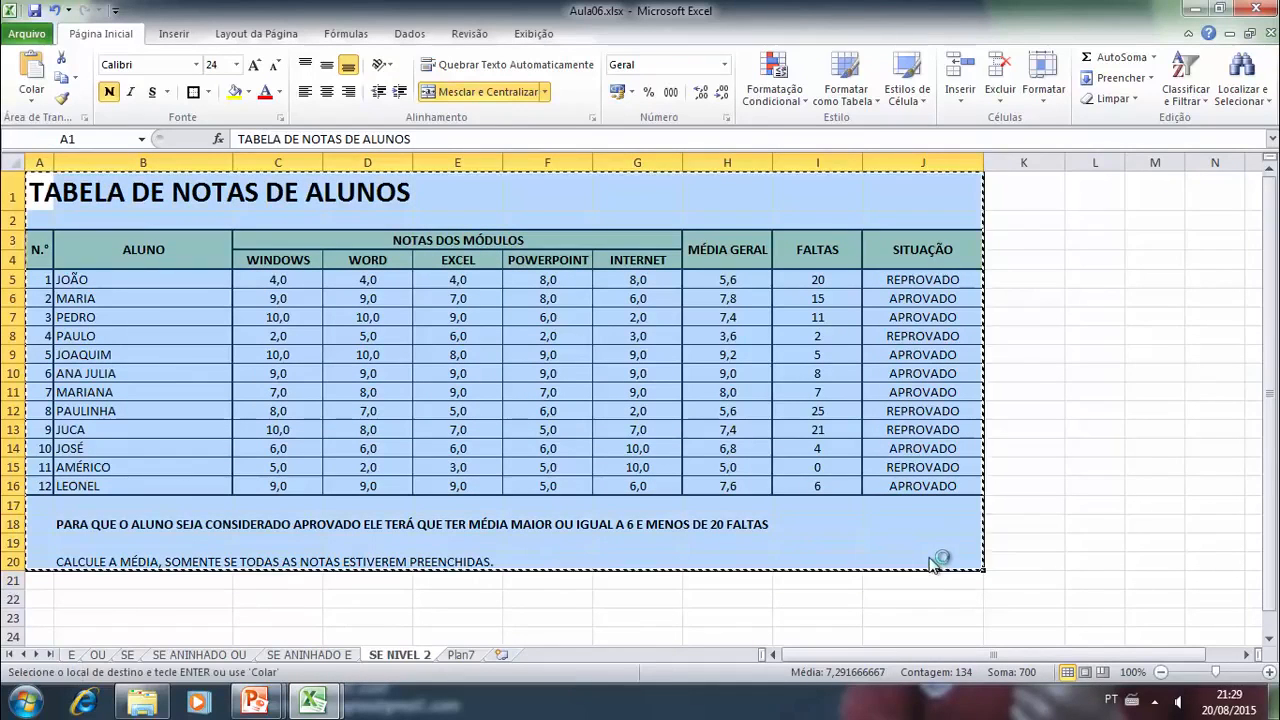
- Switch back to AULA16.xlsx and paste the copied grades table at cell A1 of the new worksheet
left_click(313, 697)
left_click(398, 606)
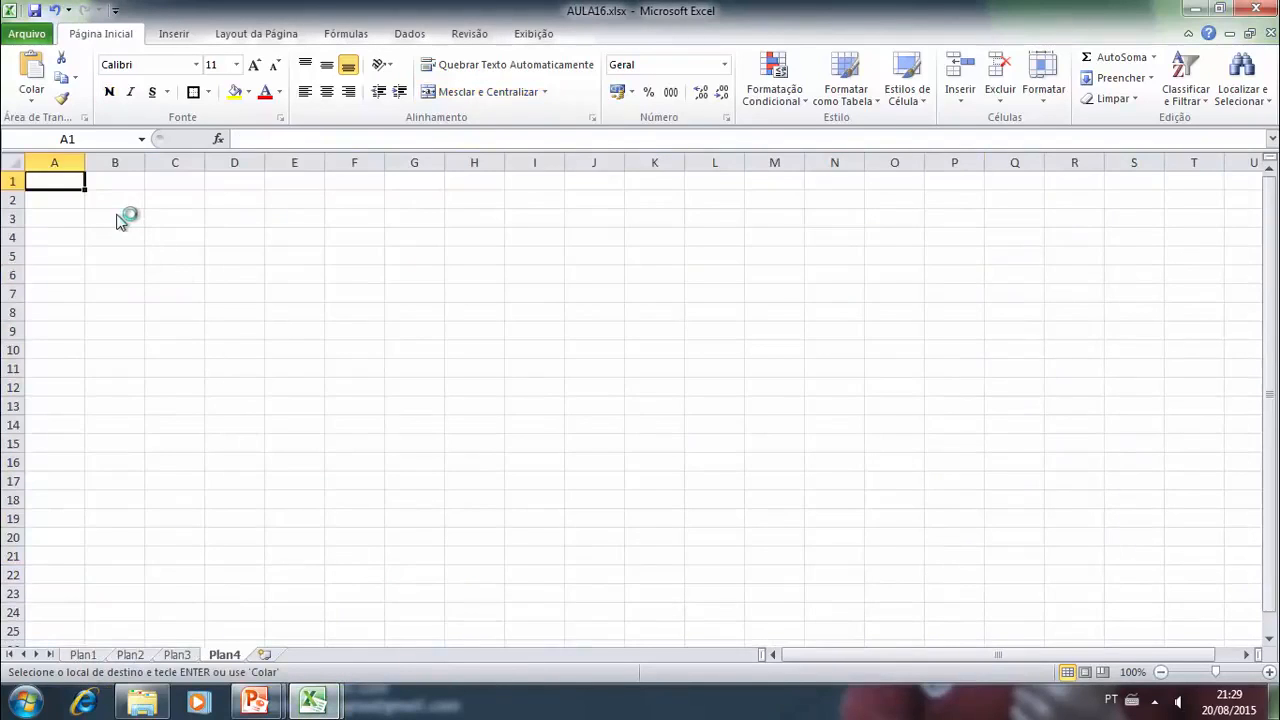
key("ctrl+v")
left_click(775, 298)
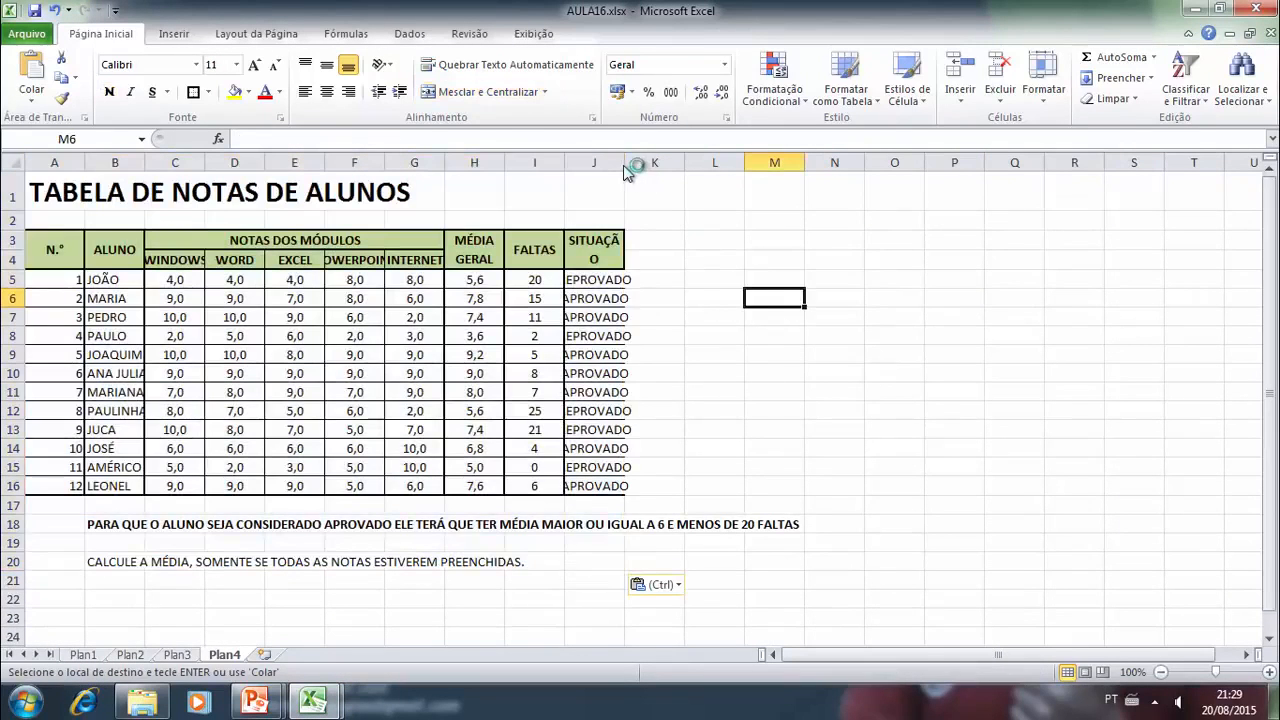
- AutoFit the "SITUAÇÃO" column J and widen the module grade columns C to G equally so their headings fit
double_click(624, 165)
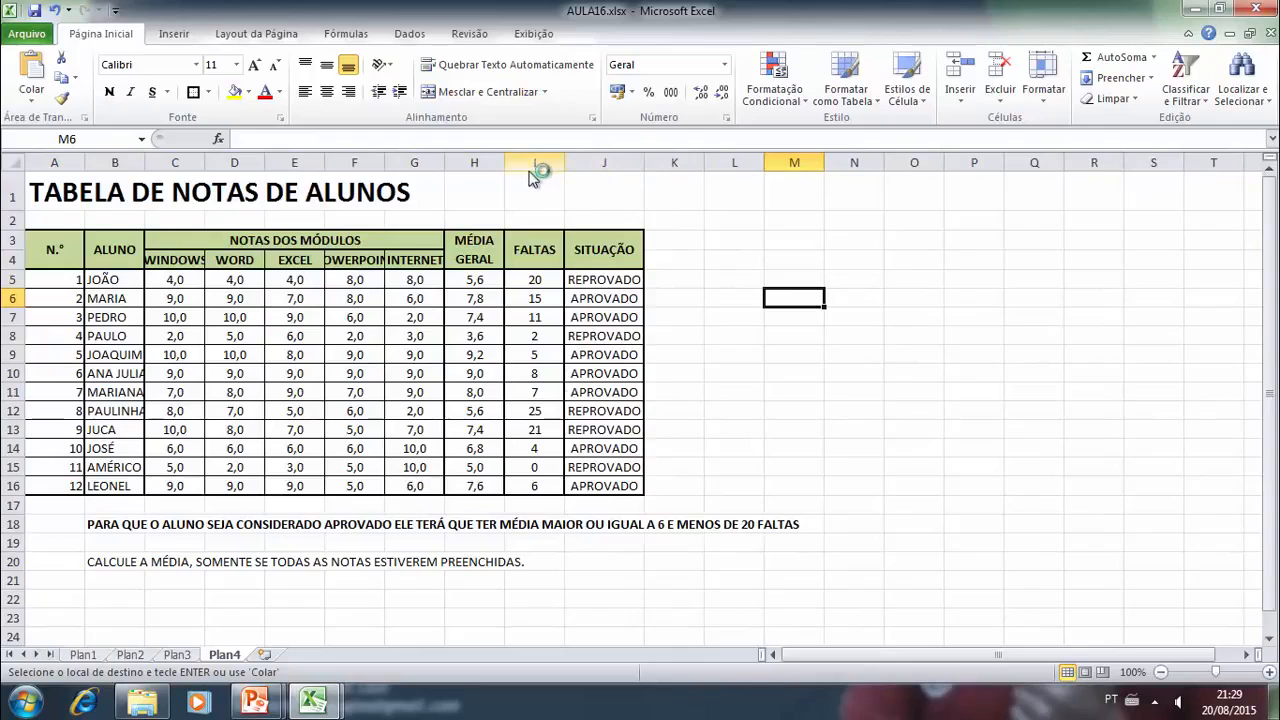
mouse_move(446, 165)
left_mouse_down()
mouse_move(468, 165)
mouse_move(449, 165)
left_mouse_up()
left_click_drag(175, 163, 499, 165)
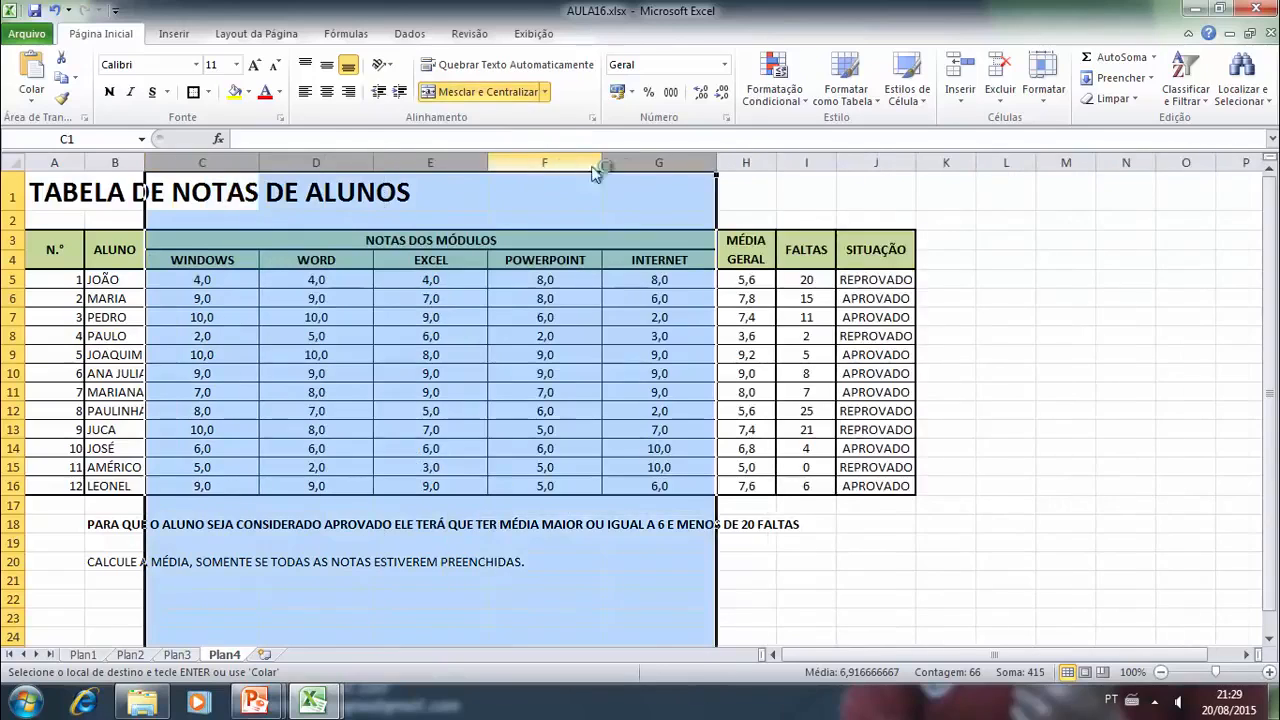
left_click_drag(716, 163, 686, 161)
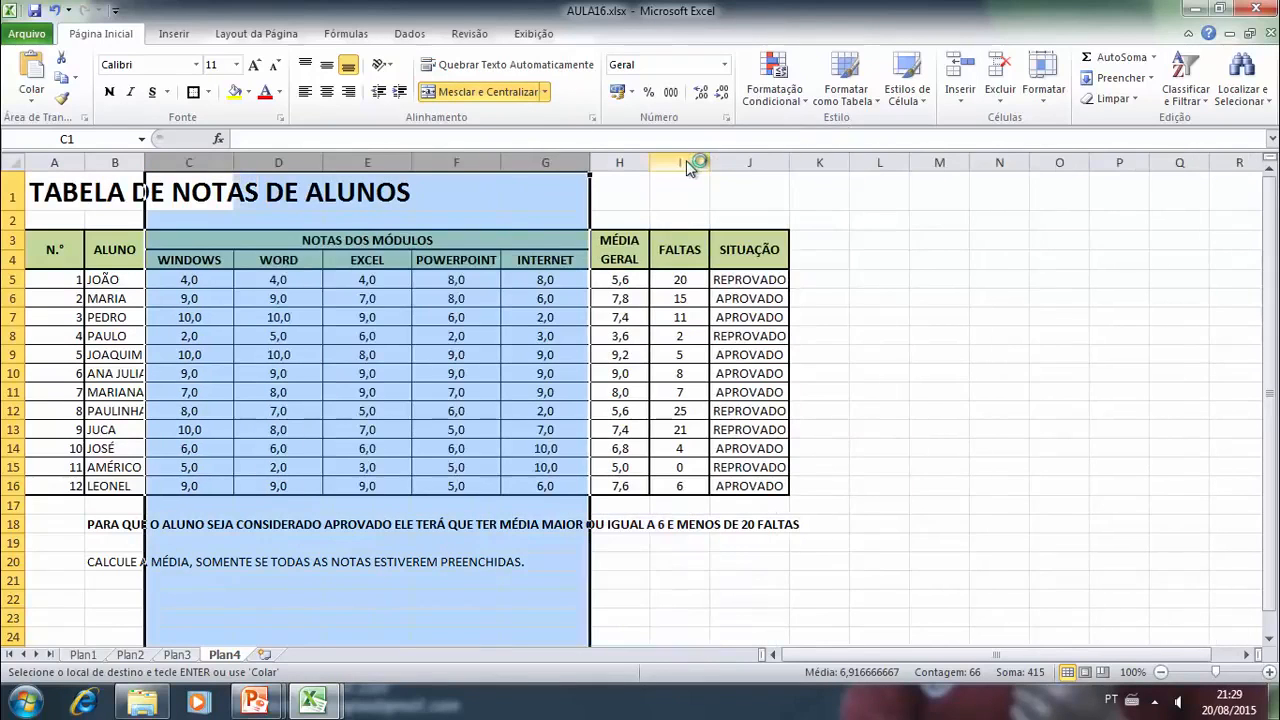
- Widen the "SITUAÇÃO" column J and the "ALUNO" column B
left_click(853, 244)
left_click_drag(790, 164, 817, 172)
left_click_drag(145, 163, 207, 164)
left_click(280, 282)
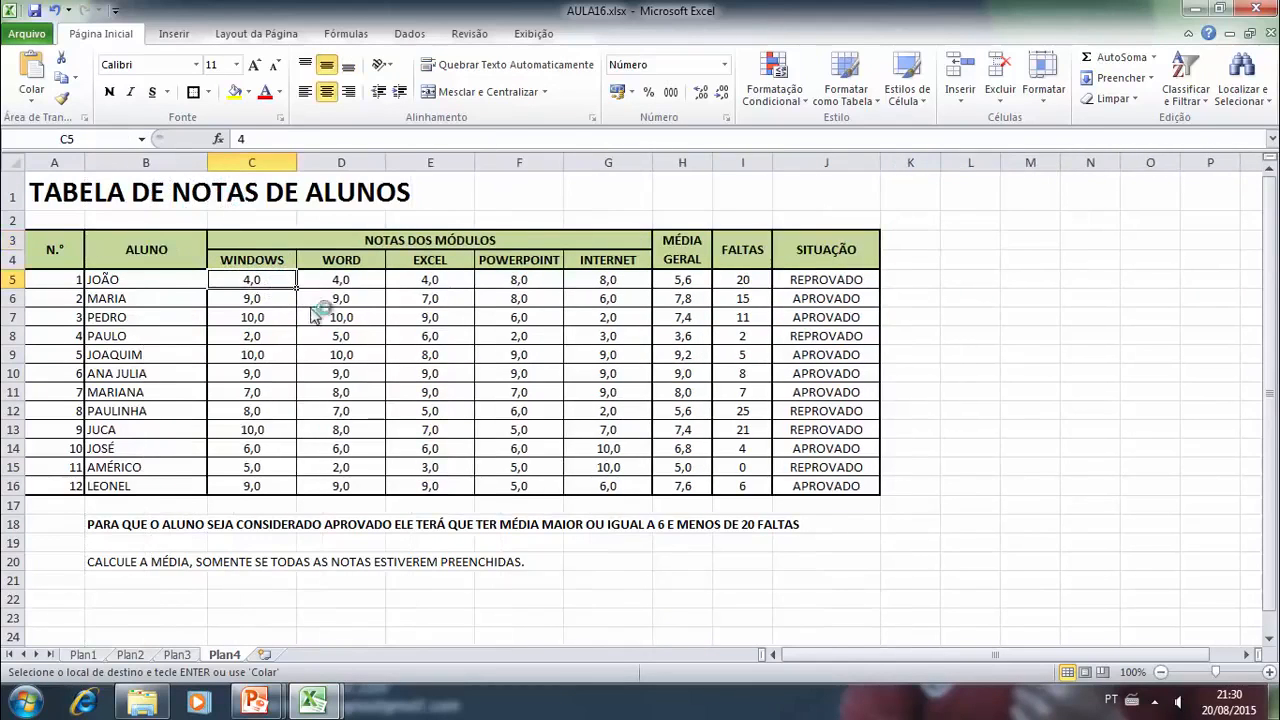
- Fill the "MÉDIA GERAL" cells H5:H16 with yellow
left_click(736, 316)
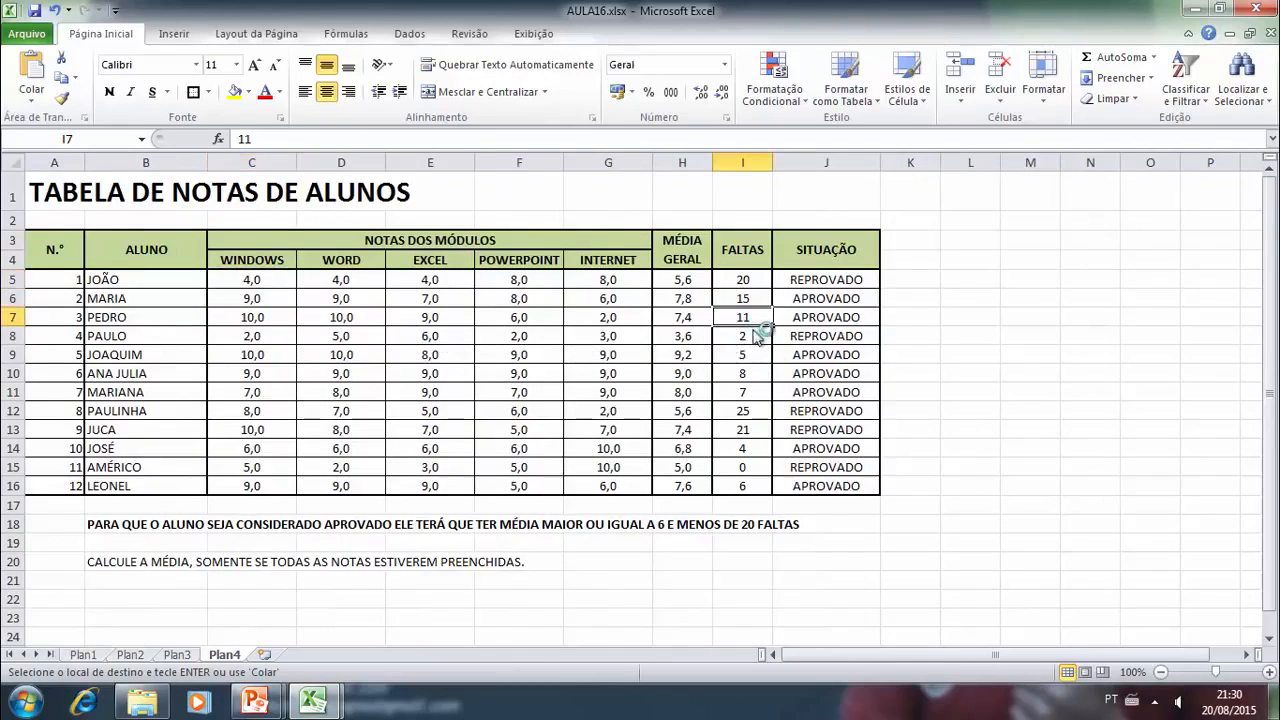
left_click(702, 299)
left_click(690, 281)
left_click_drag(693, 311, 693, 488)
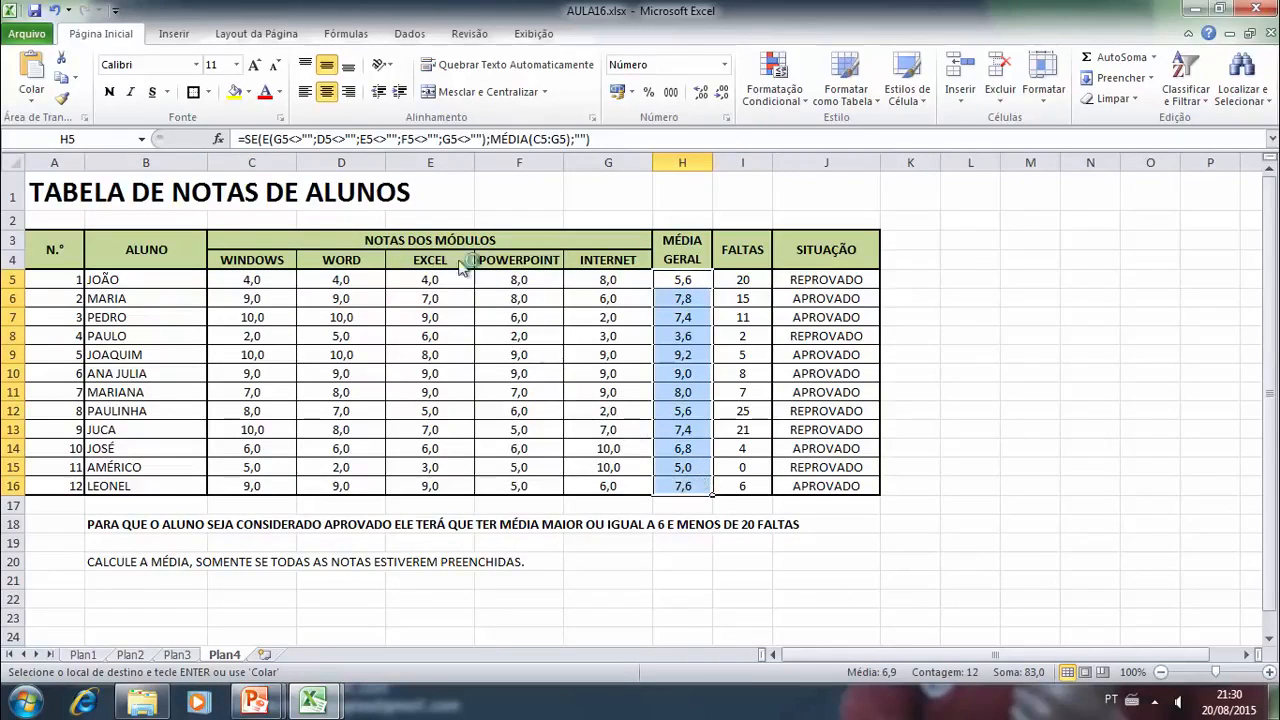
left_click(234, 91)
left_click(890, 391)
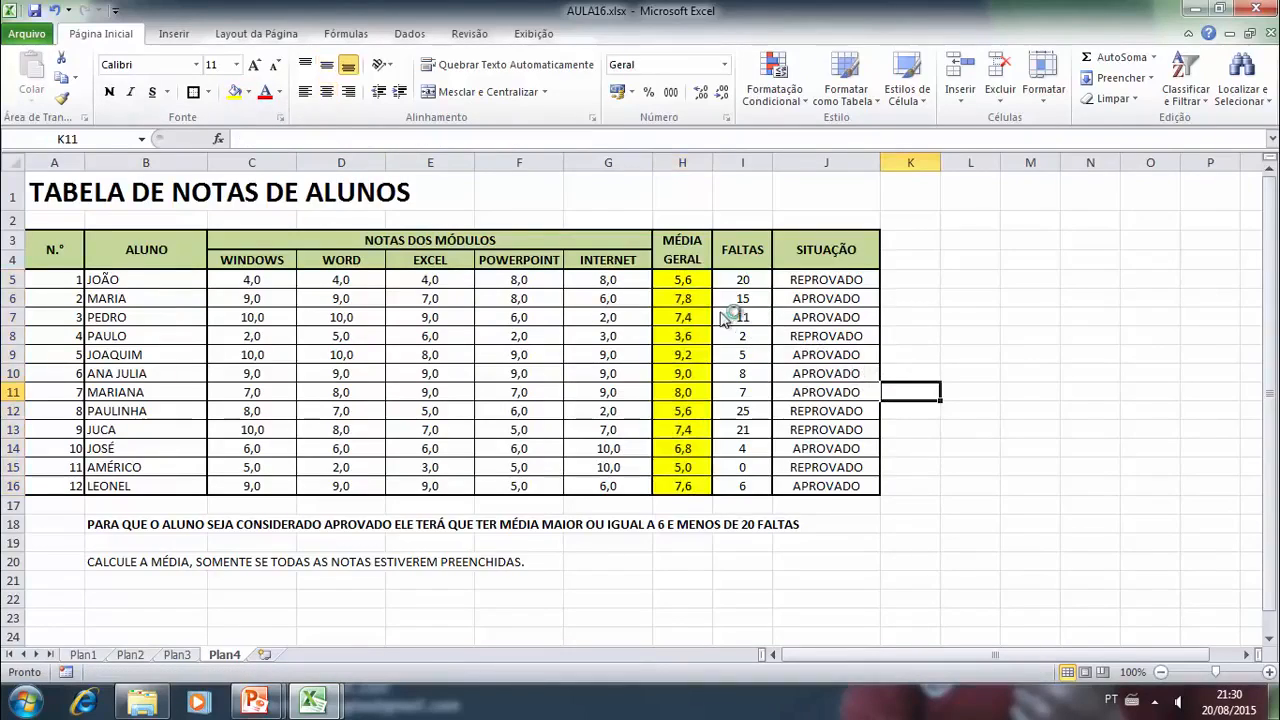
- Fill the "SITUAÇÃO" cells J5:J16 with yellow
left_click_drag(823, 281, 826, 488)
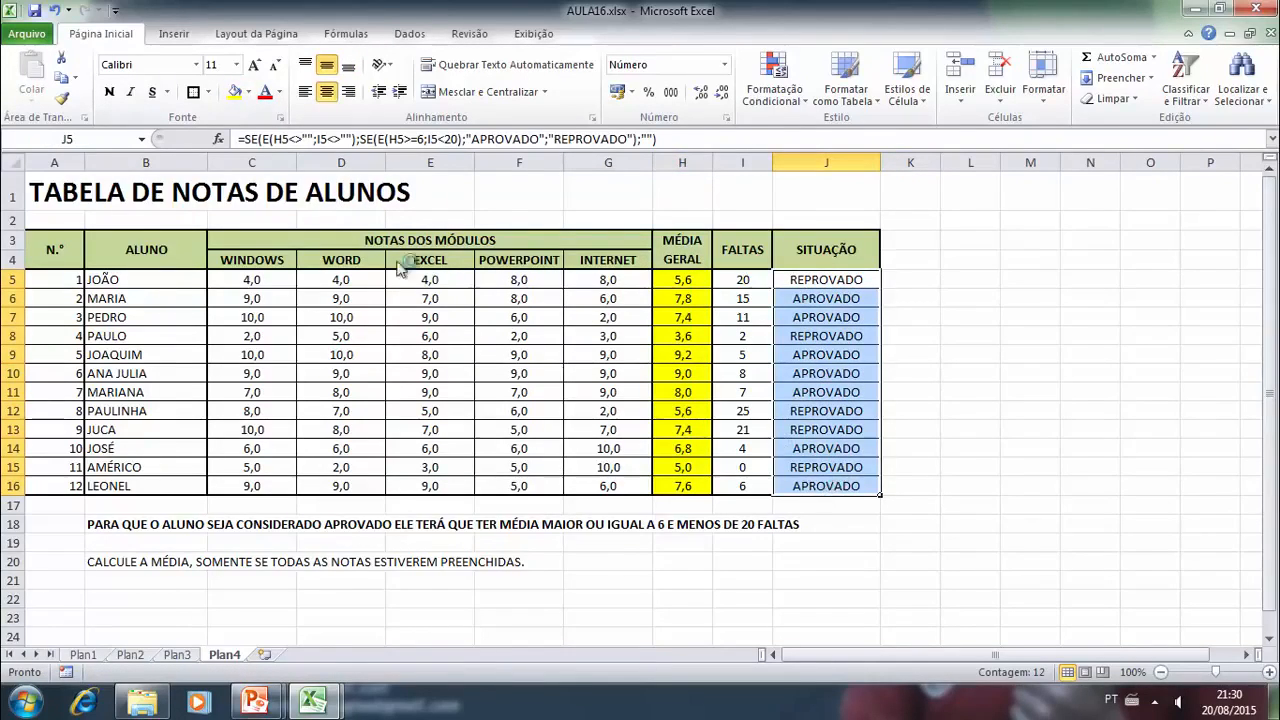
left_click(234, 91)
left_click(893, 315)
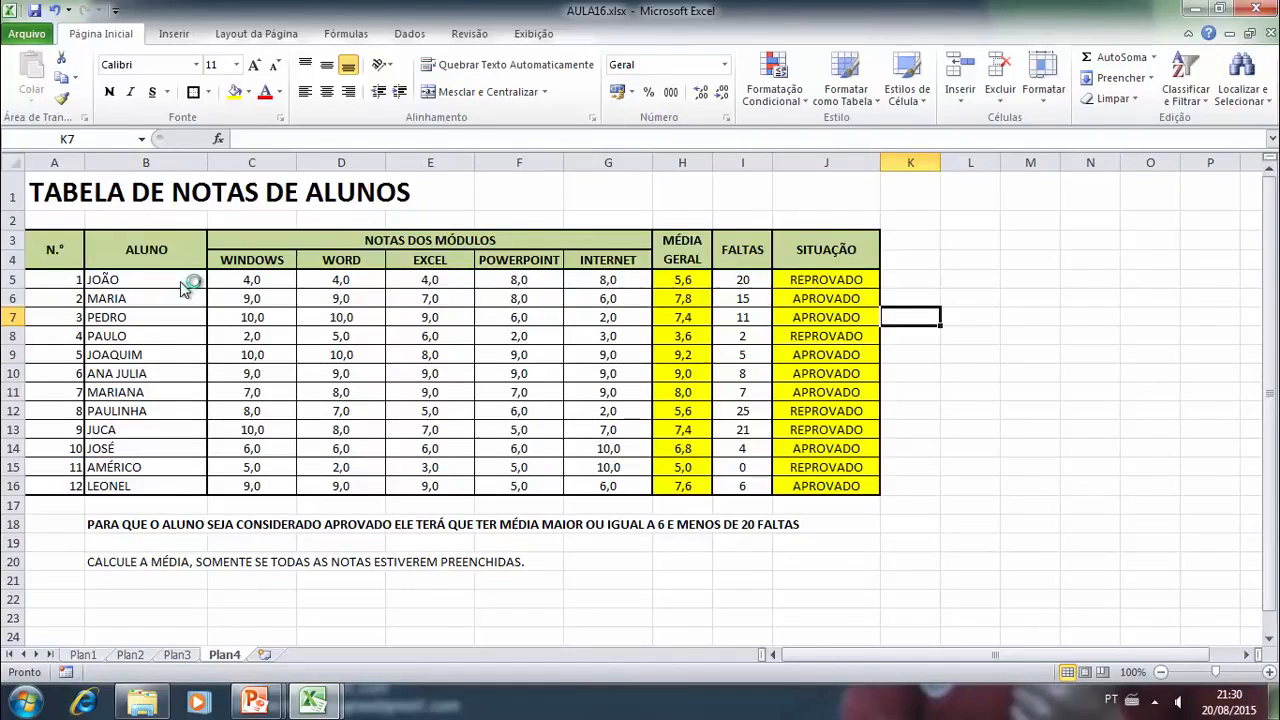
- Narrow the "N.°" column A of the grades table
left_click(218, 313)
left_click(135, 297)
left_click(60, 284)
left_click_drag(85, 162, 66, 162)
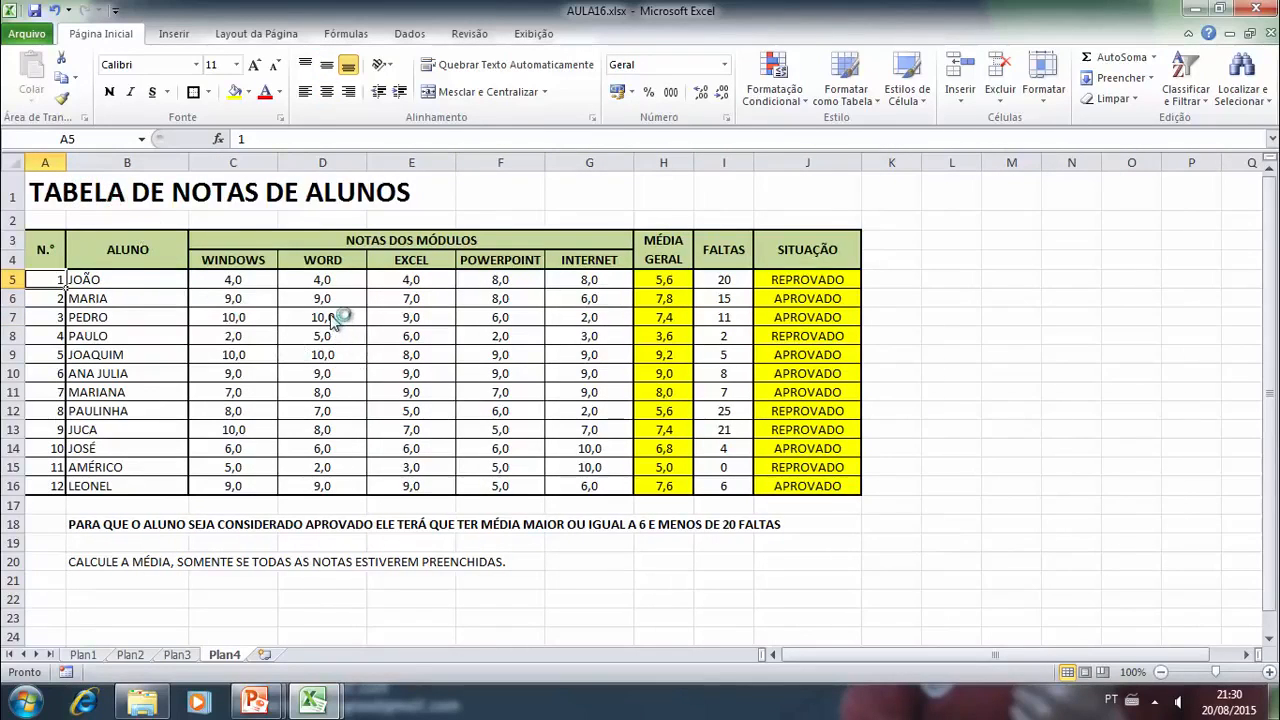
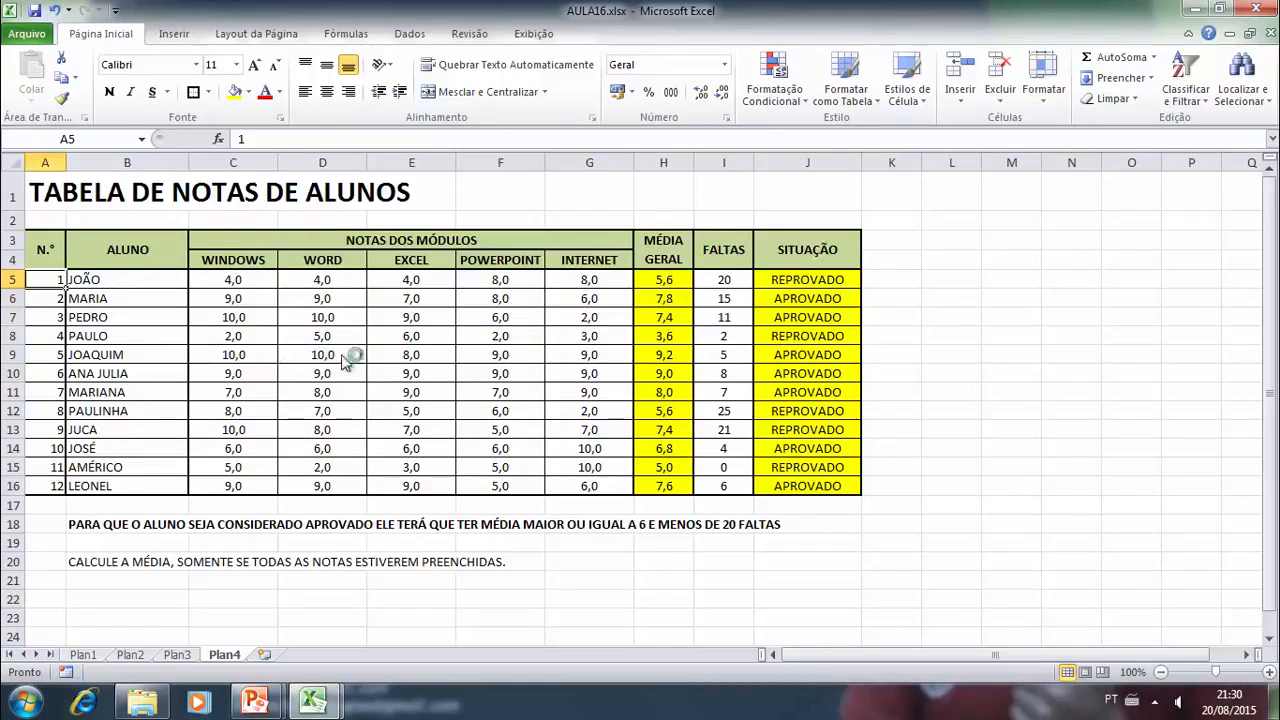
- Test cell E9 in the EXCEL grades column with the out-of-range grades -9 and 15
left_click(444, 357)
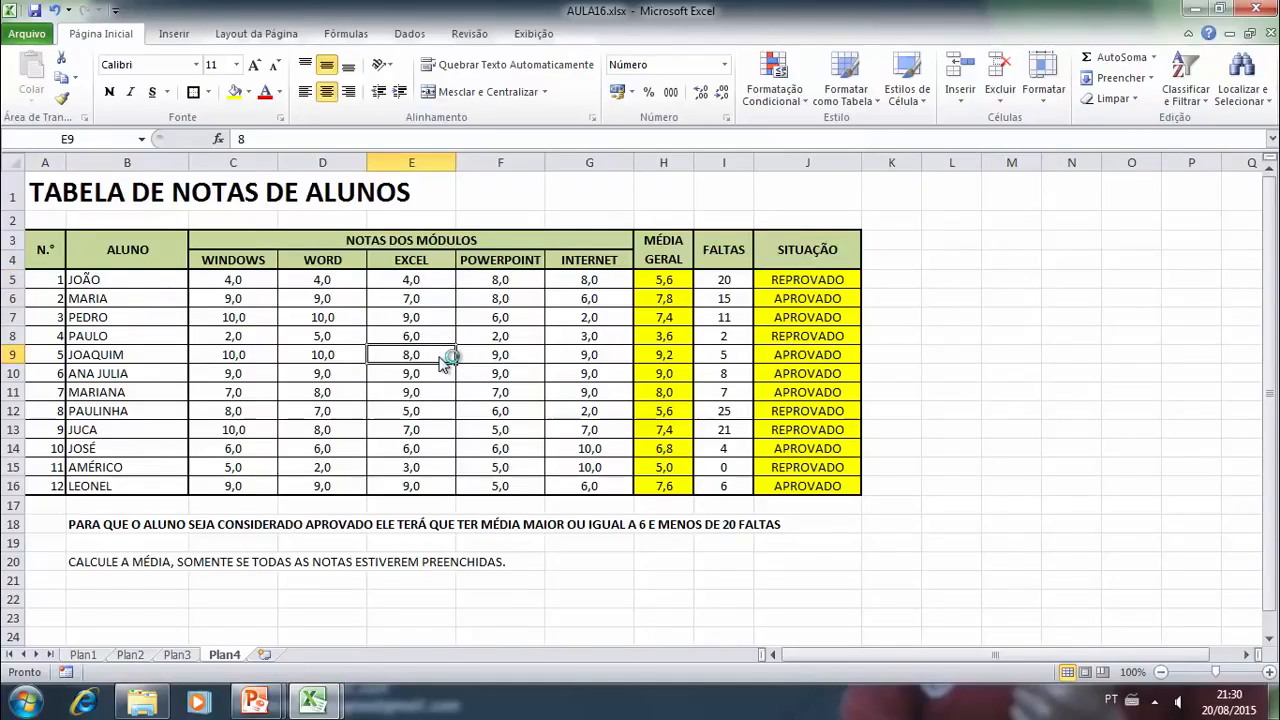
type("-9")
key("Return")
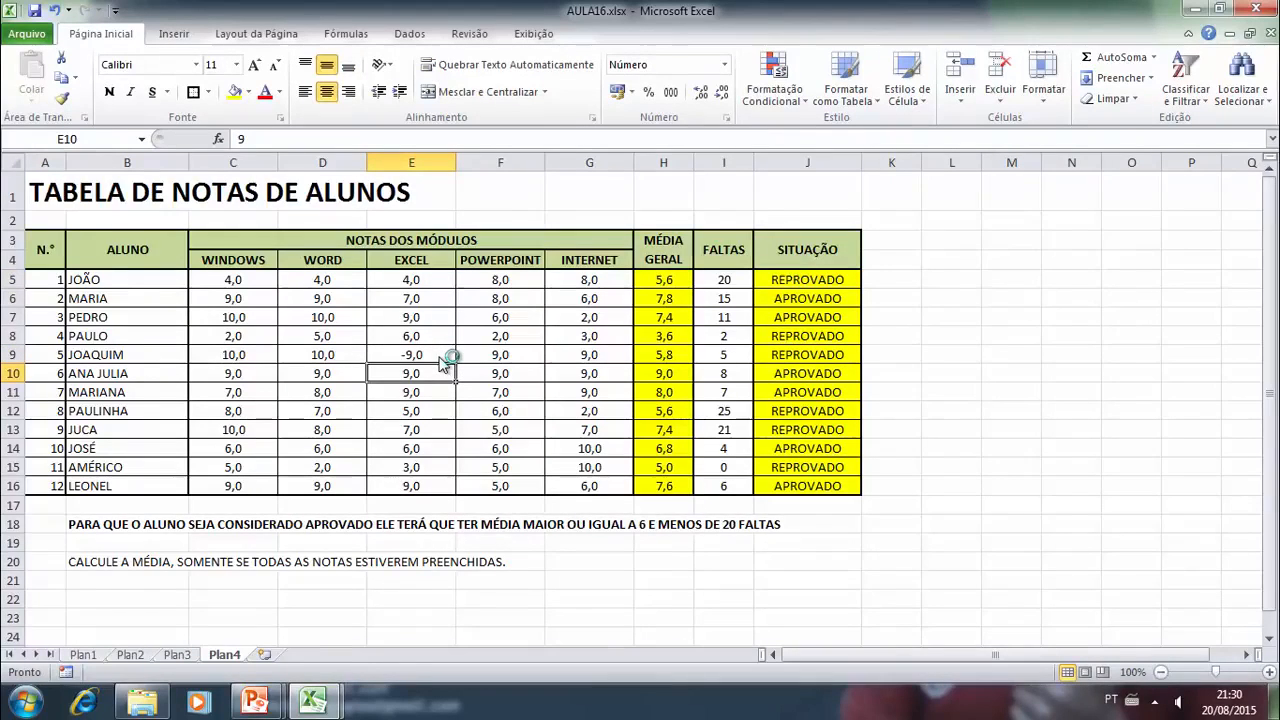
left_click(440, 357)
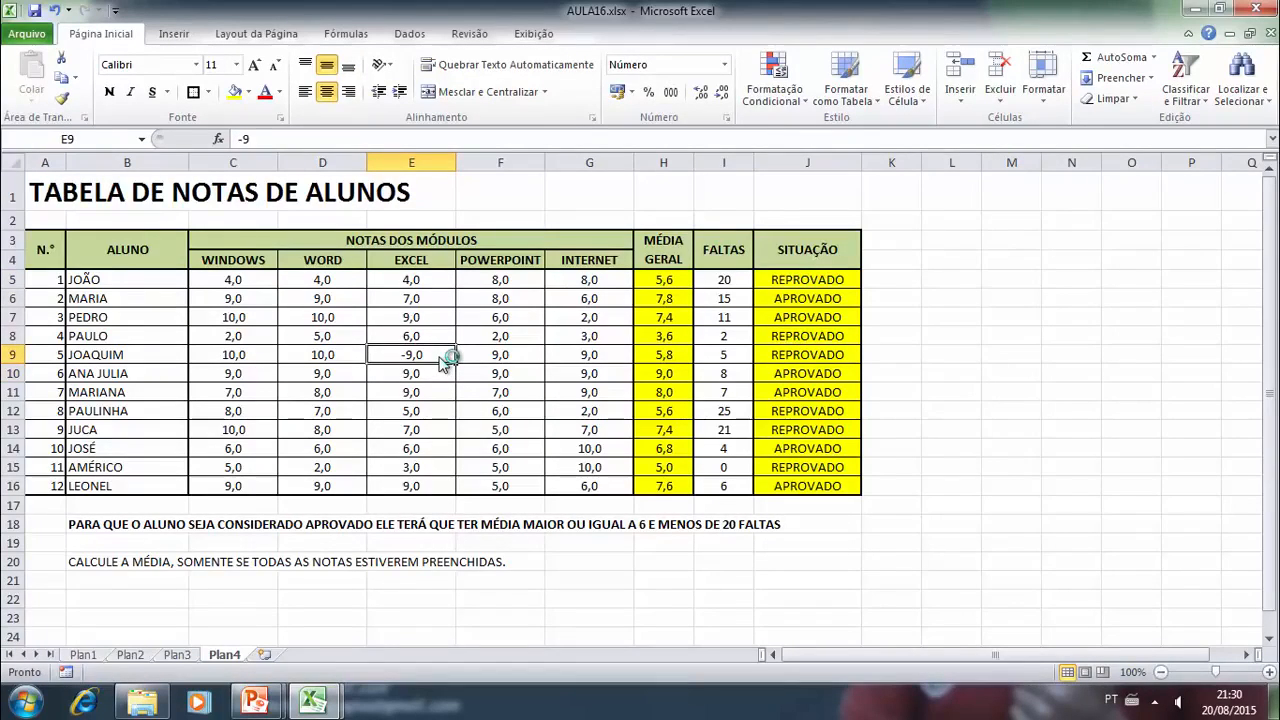
type("15")
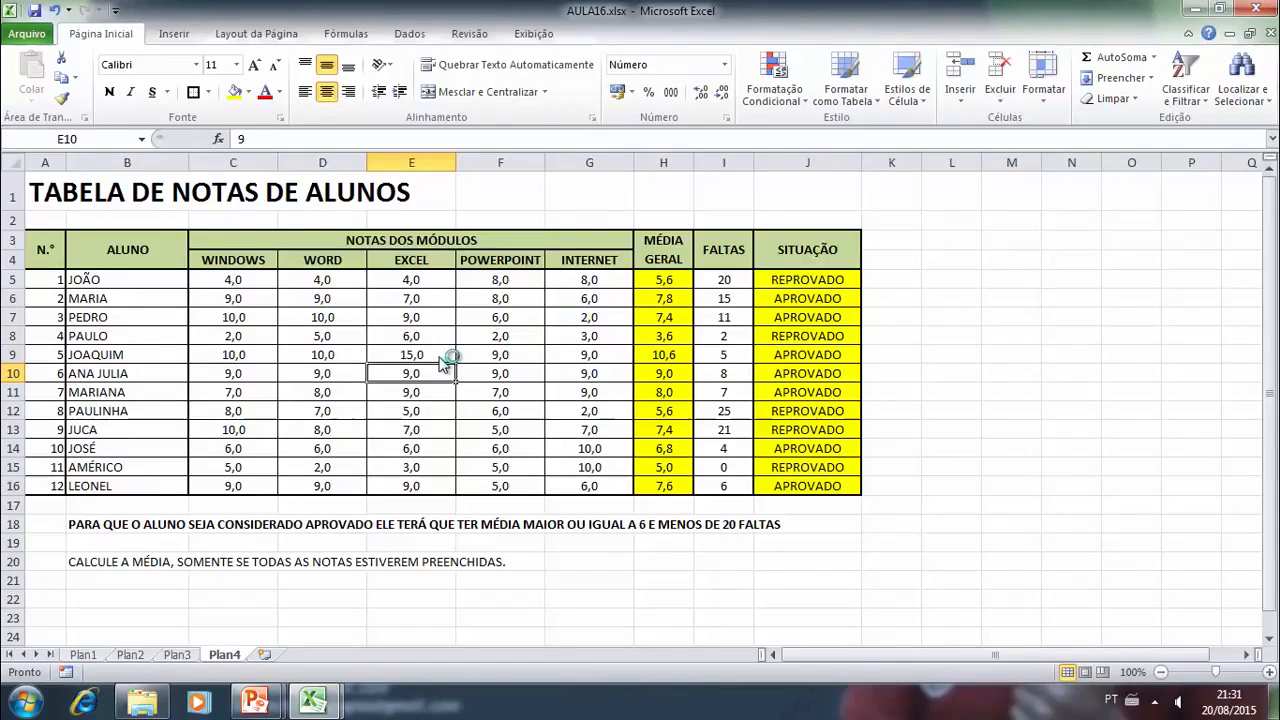
- Replace the test grade in cell E9 with 0
left_click(440, 357)
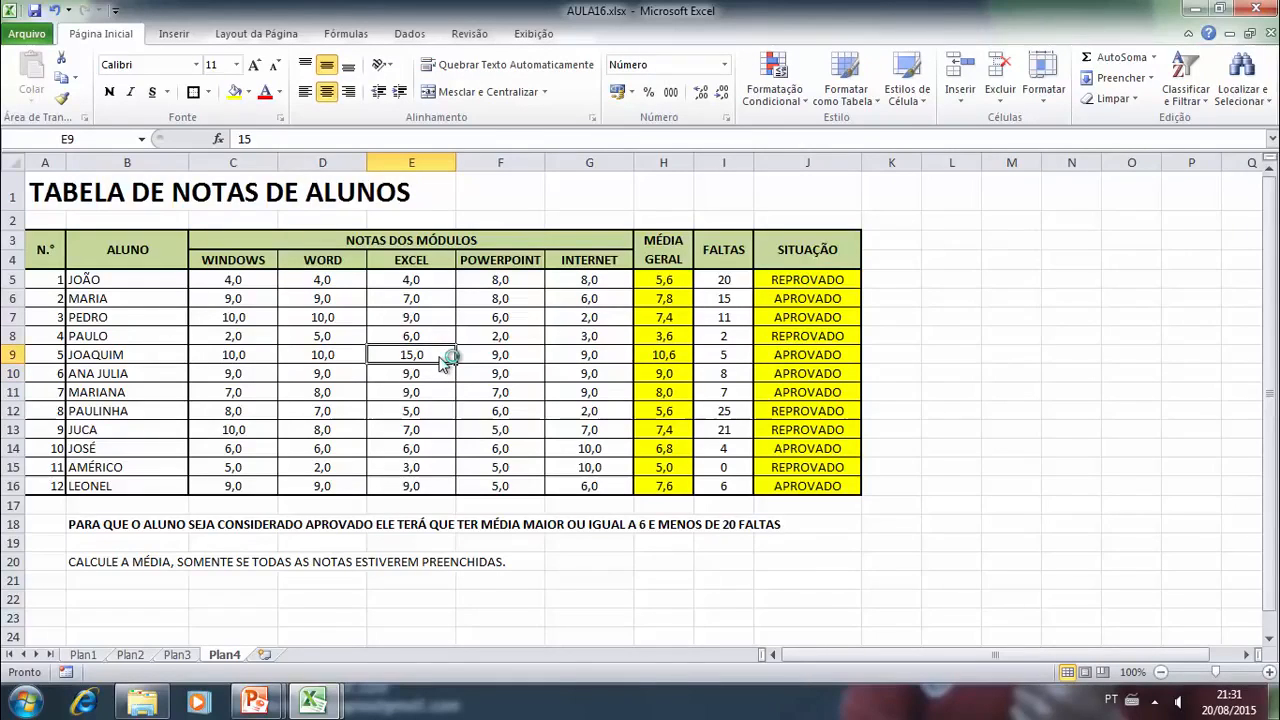
key("Delete")
type("0")
key("Return")
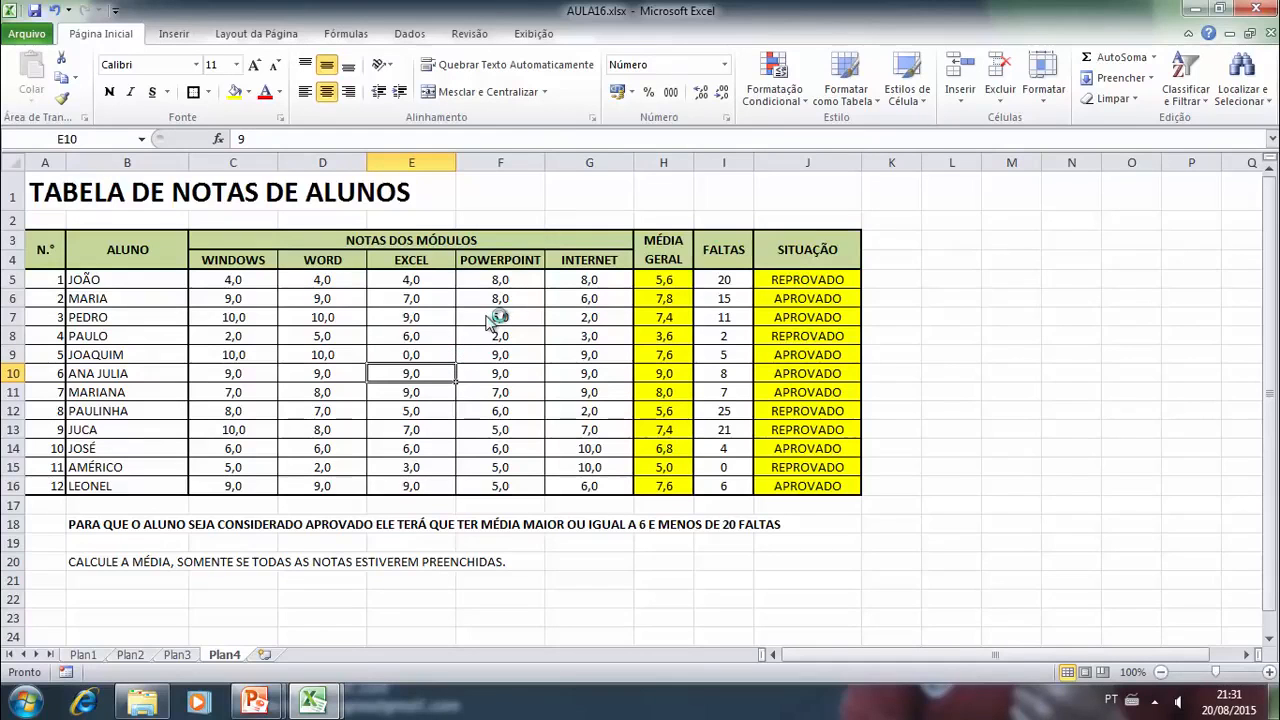
- Set a data validation rule on the grade cells C5:G16 that allows decimals between 0 and 10
left_click_drag(245, 281, 578, 486)
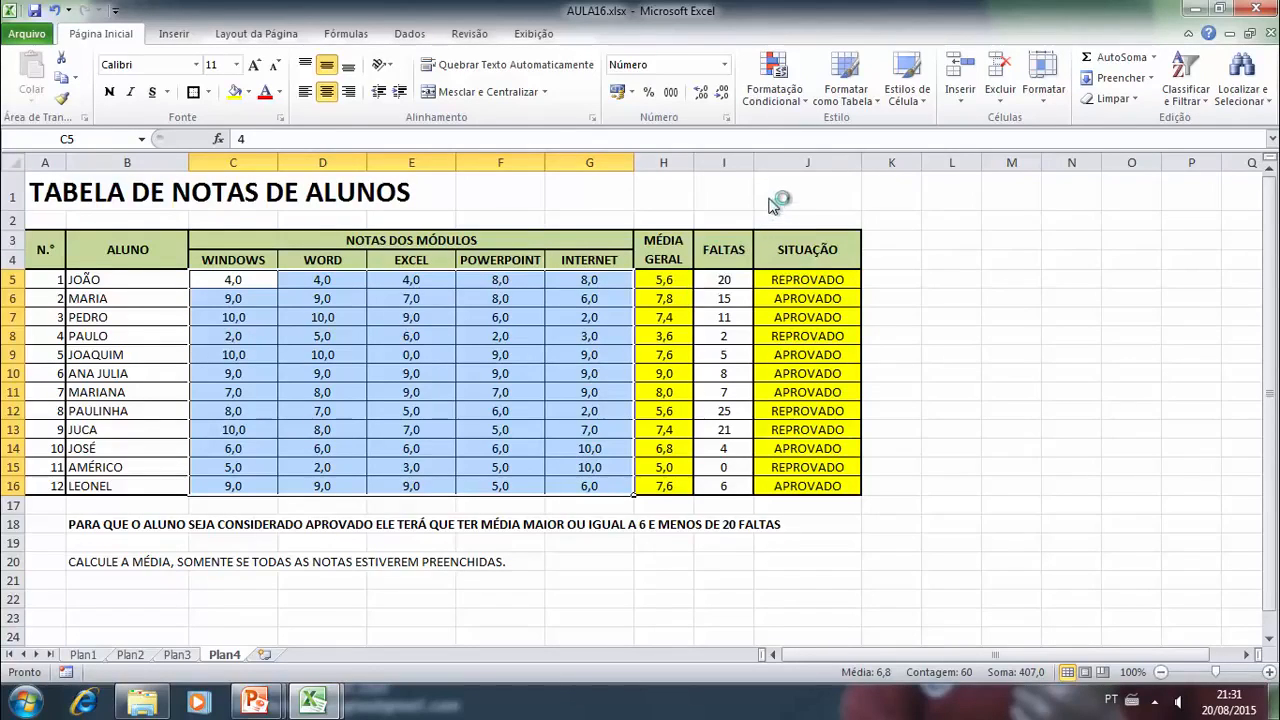
left_click(420, 38)
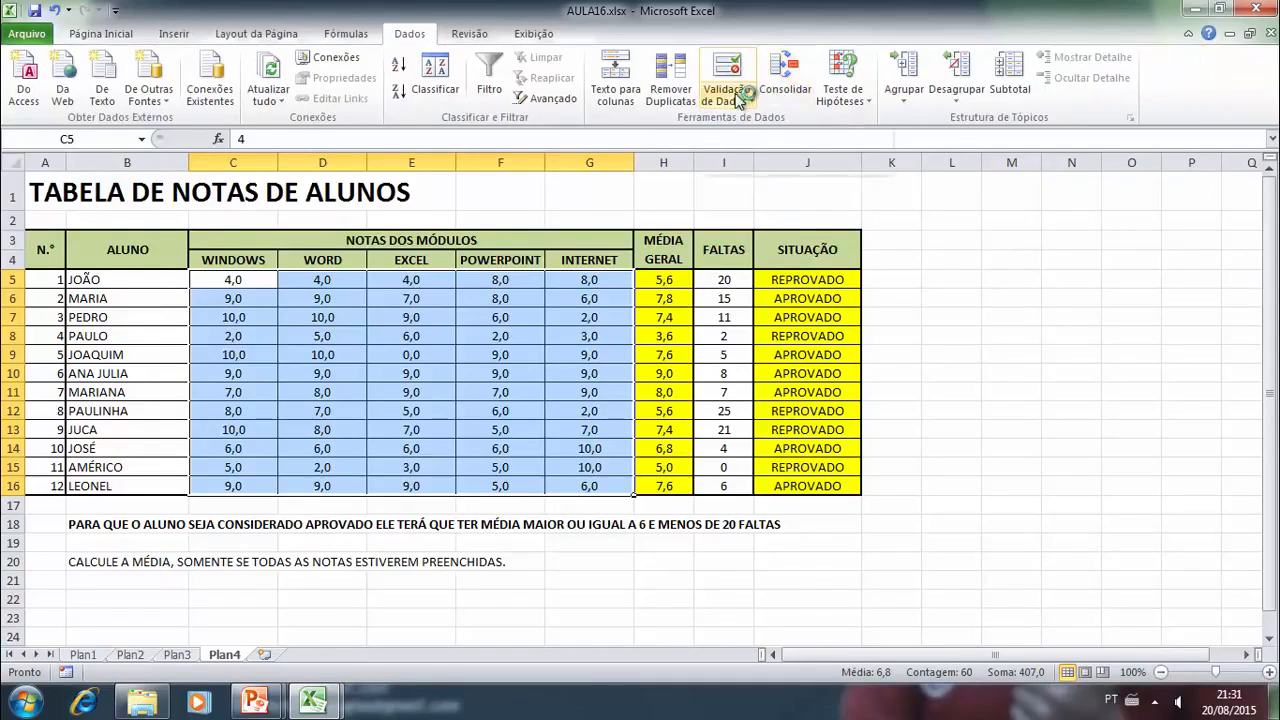
left_click(733, 98)
left_click(741, 122)
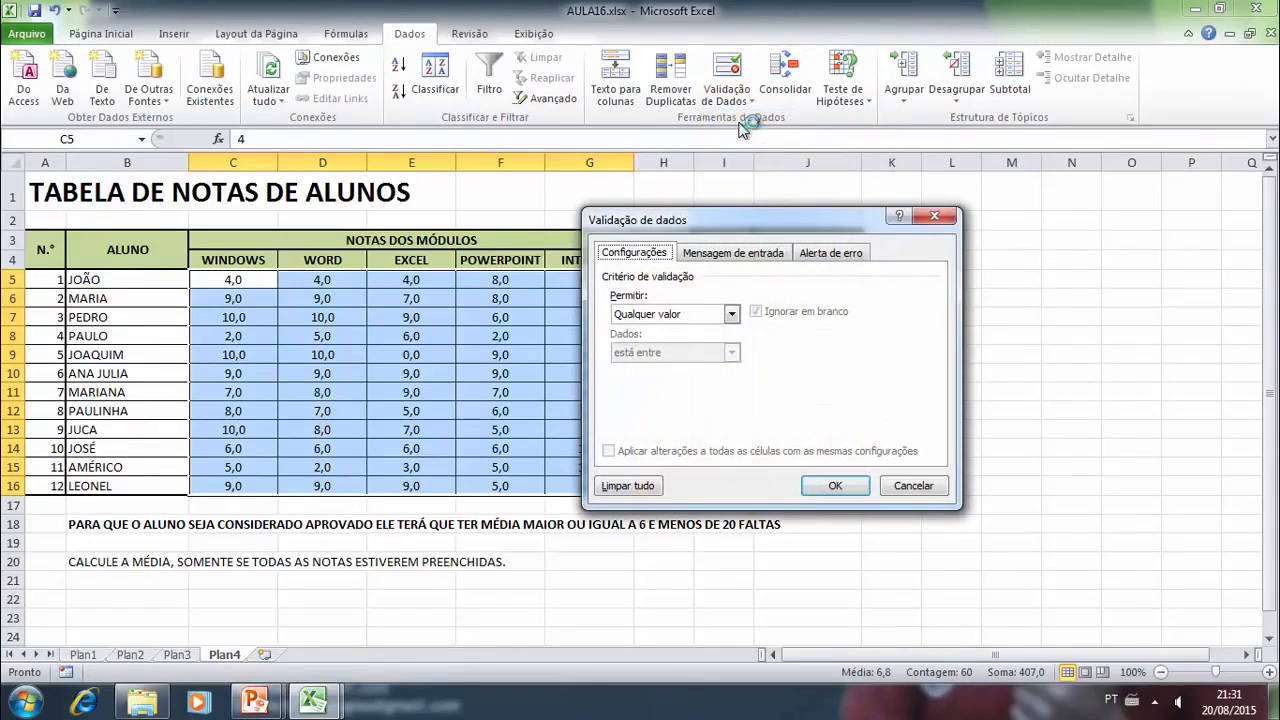
left_click(731, 315)
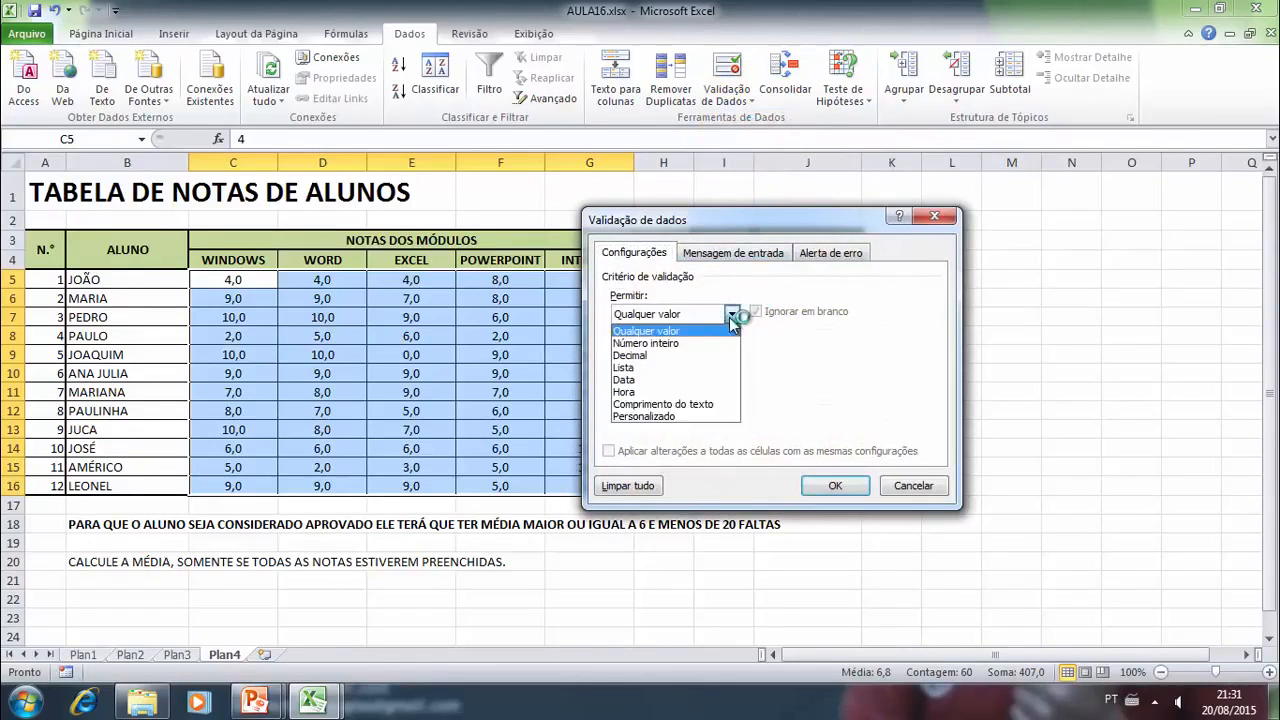
left_click(651, 356)
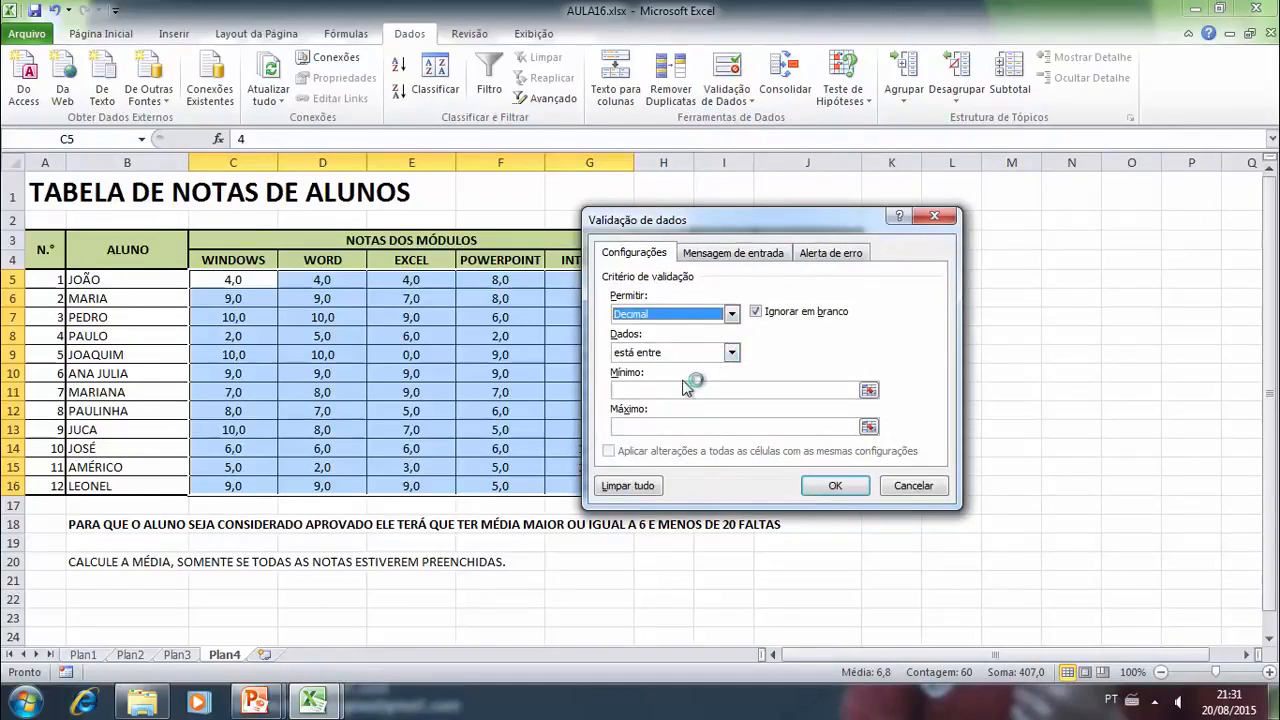
left_click(673, 390)
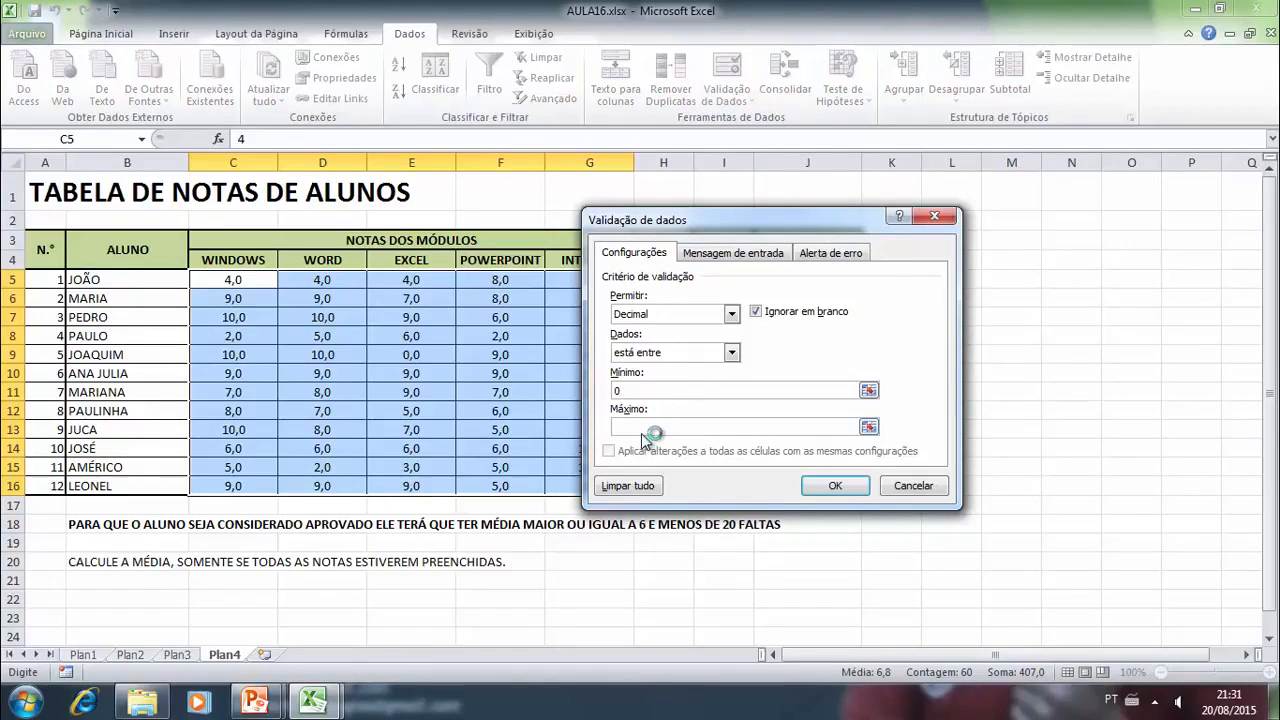
- Add an input message titled "Digite a nota" reading "A nota deve estar entre 0 e 10" and copy its text
left_click(731, 255)
left_click(660, 339)
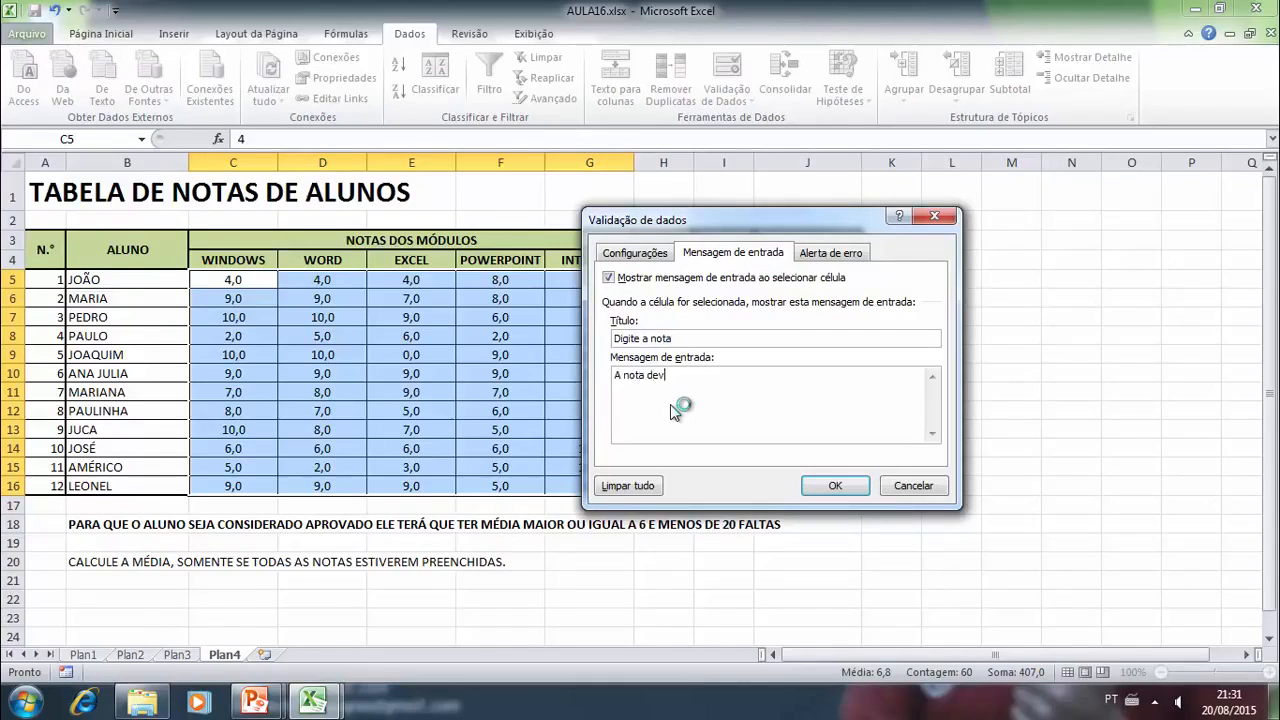
type("estar entre 0 e 10")
left_click_drag(757, 376, 617, 383)
key("ctrl+c")
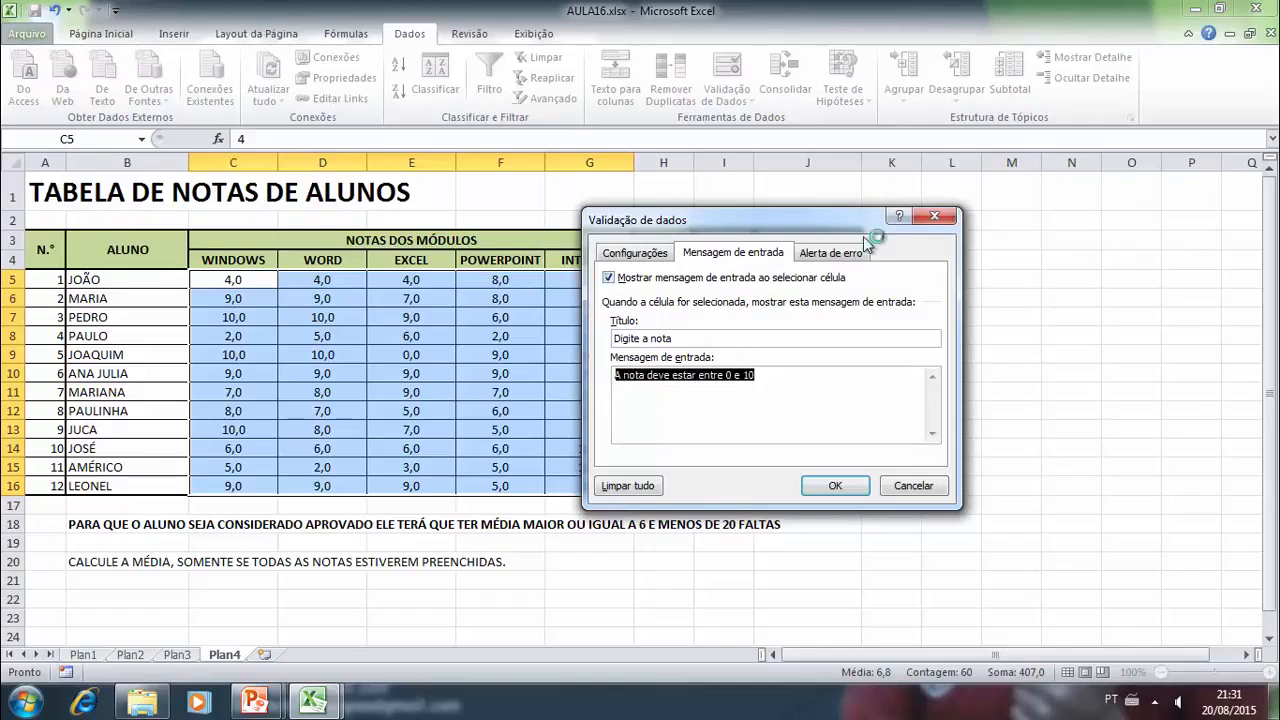
- Add a stop alert titled "Erro" with the message "A nota deve estar entre 0 e 10" and apply the validation
left_click(831, 252)
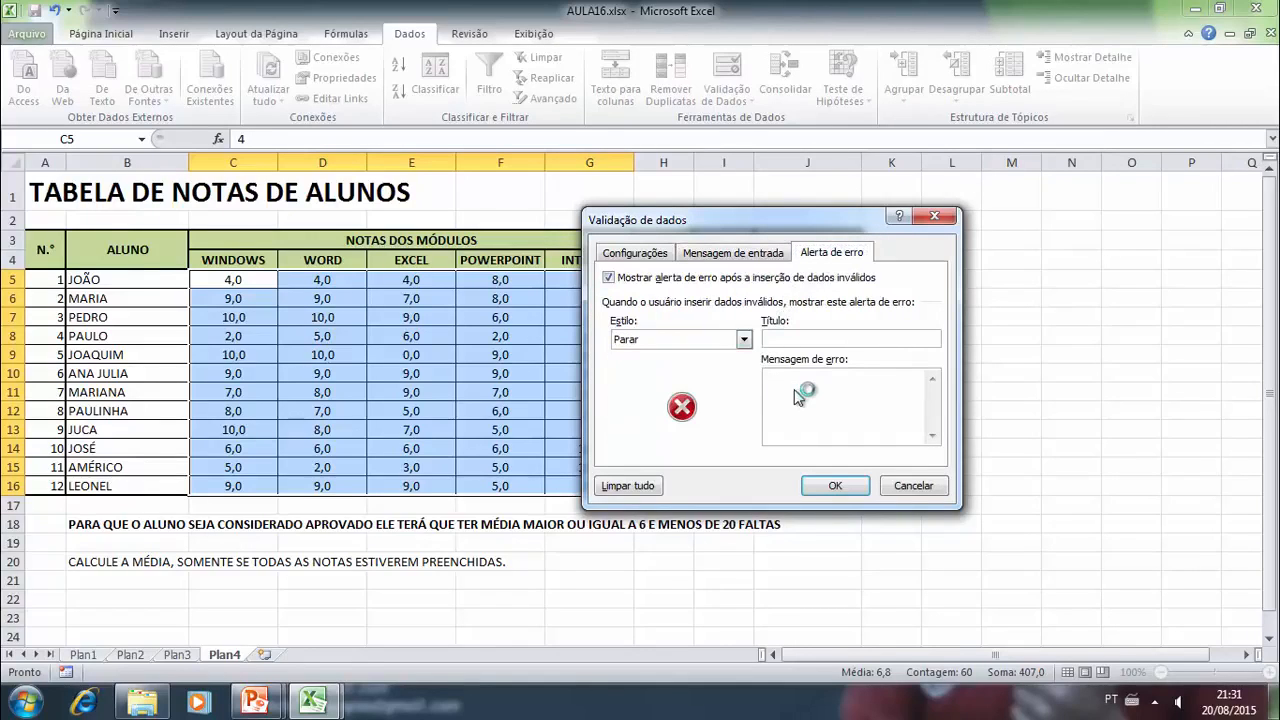
key("ctrl+v")
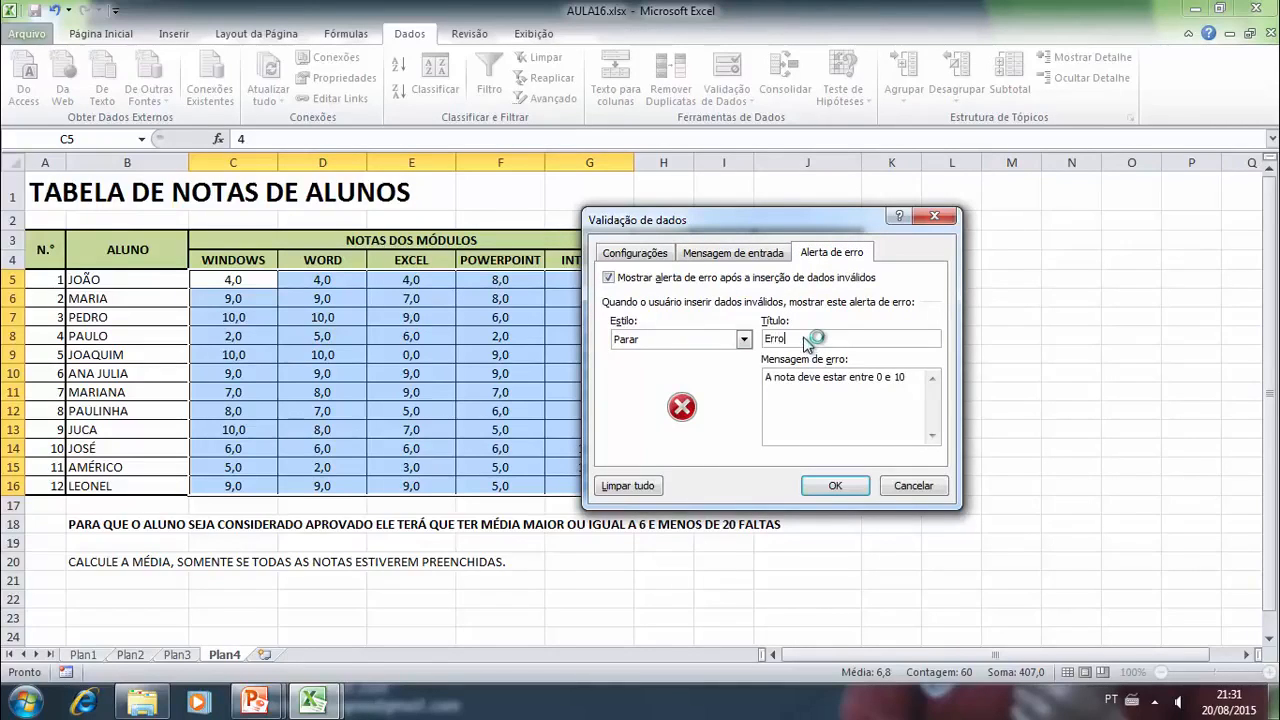
left_click(837, 487)
- Examine the input message on various grade cells across the module columns
left_click(1015, 283)
left_click(555, 320)
left_click(480, 388)
left_click(585, 376)
left_click(362, 358)
left_click(267, 283)
left_click(261, 387)
left_click(454, 431)
left_click_drag(530, 467, 565, 465)
left_click(582, 415)
left_click(524, 353)
left_click(340, 358)
left_click(268, 428)
left_click(440, 336)
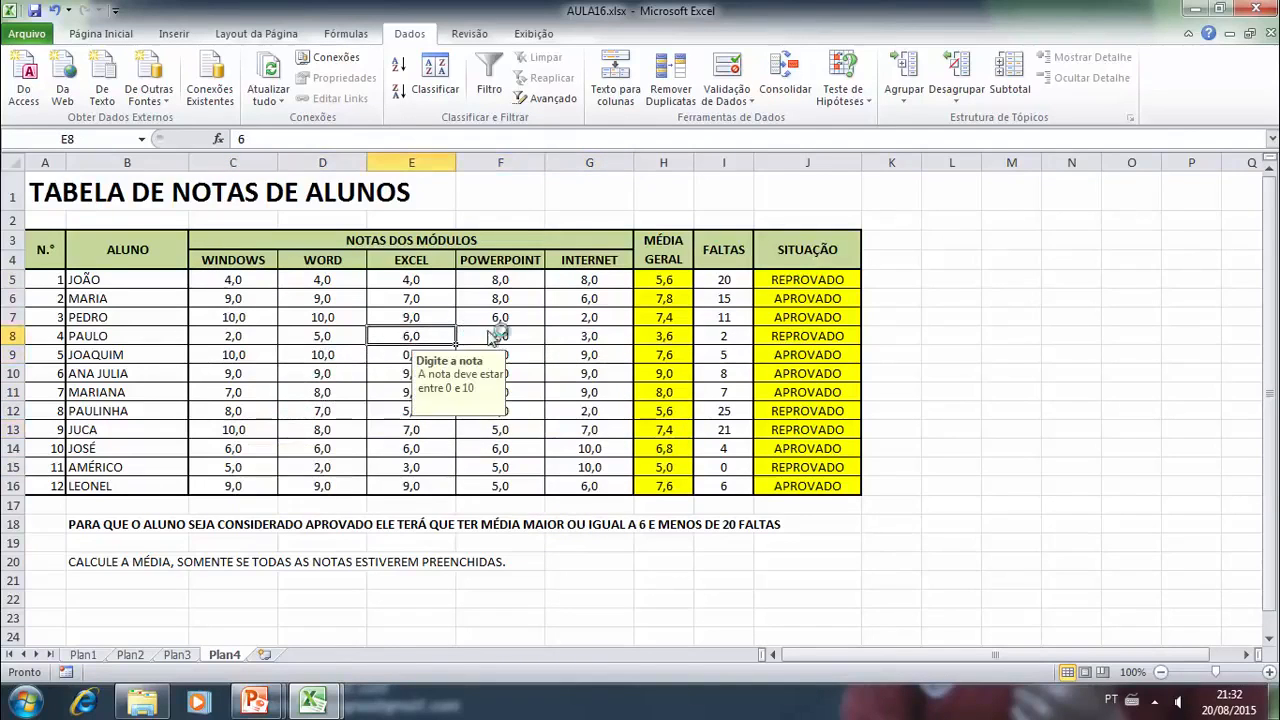
- Try to enter the invalid grade -8 in cell C5 and cancel the entry
left_click(249, 299)
left_click(249, 286)
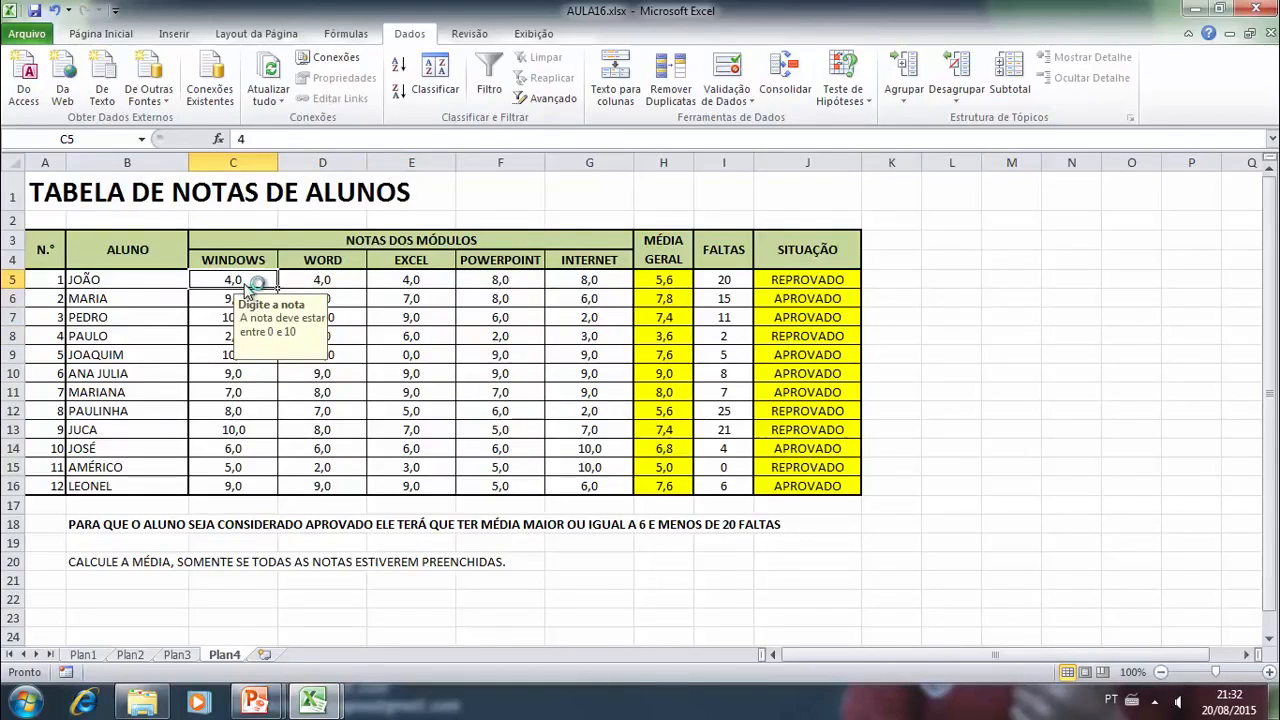
type("-8")
key("Return")
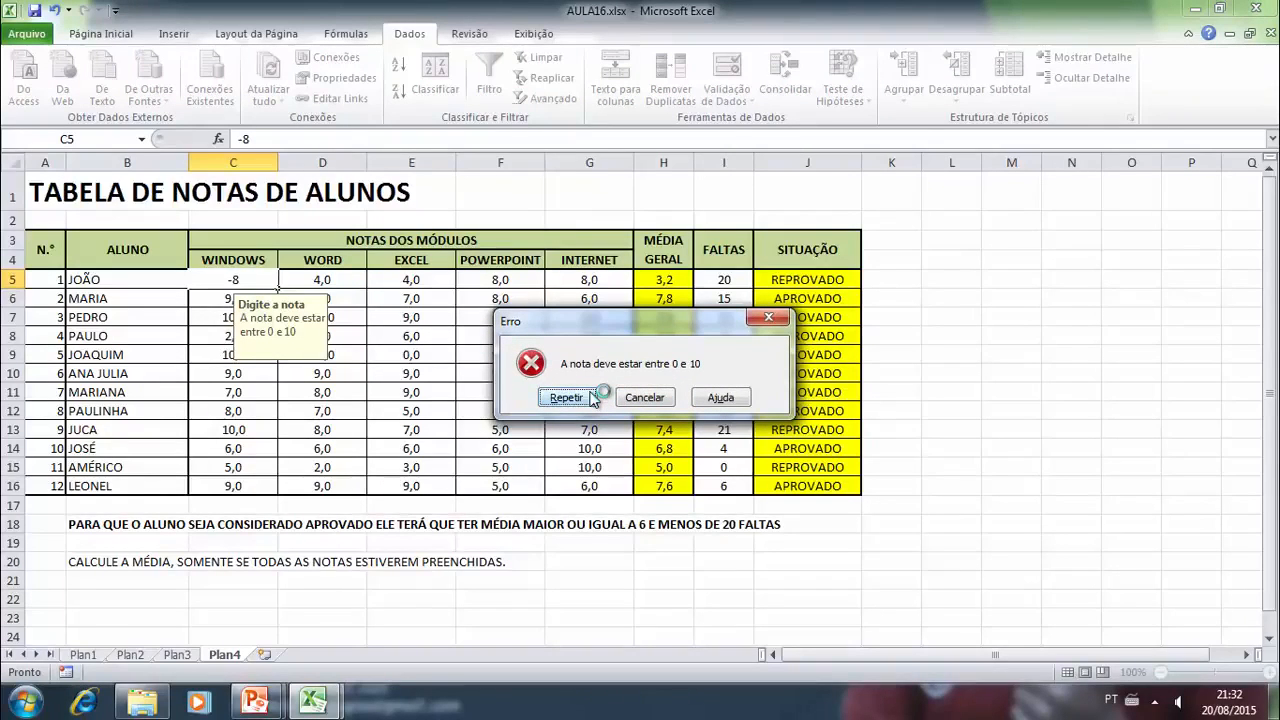
left_click(641, 398)
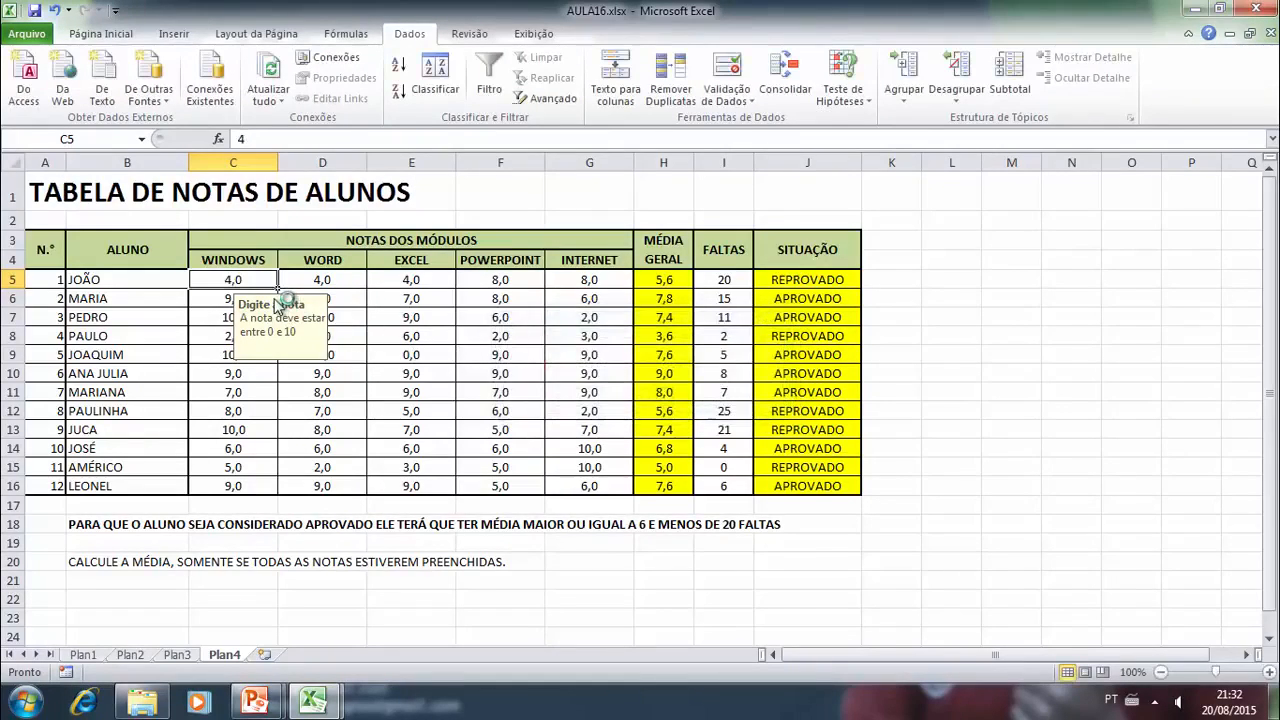
- Enter the valid grade 9 in cell C5
type("9")
key("Return")
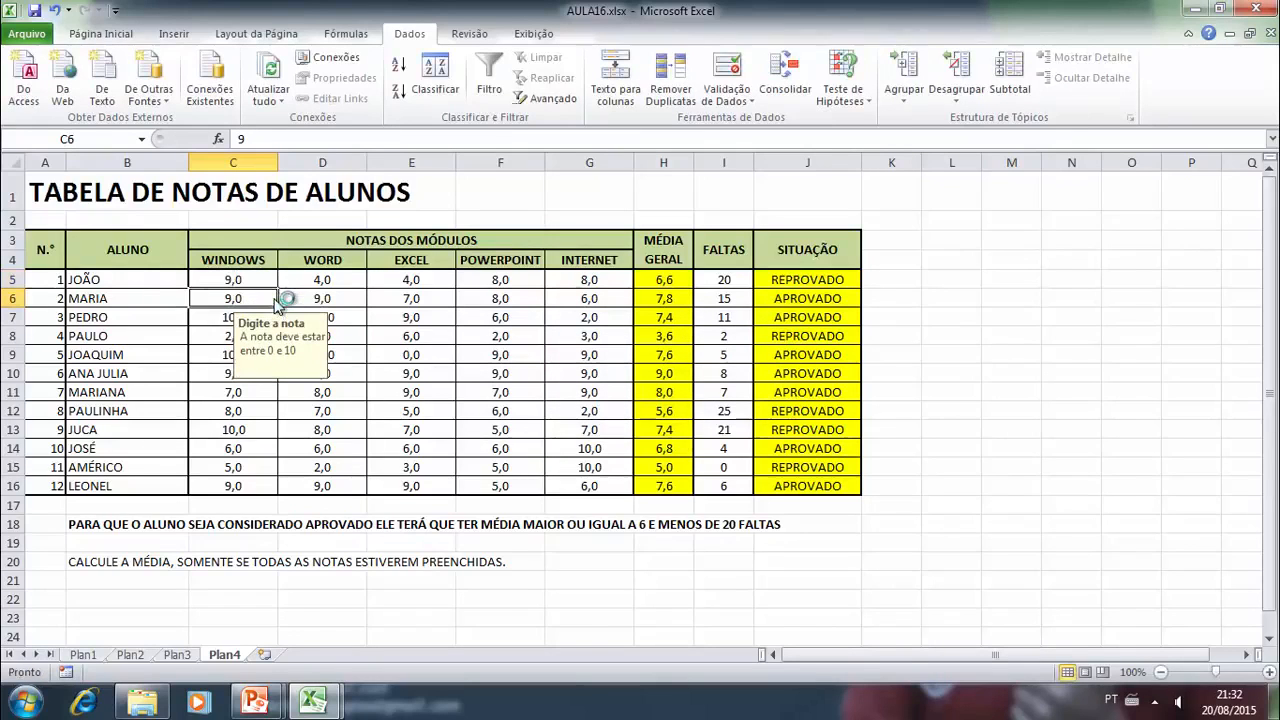
left_click(530, 320)
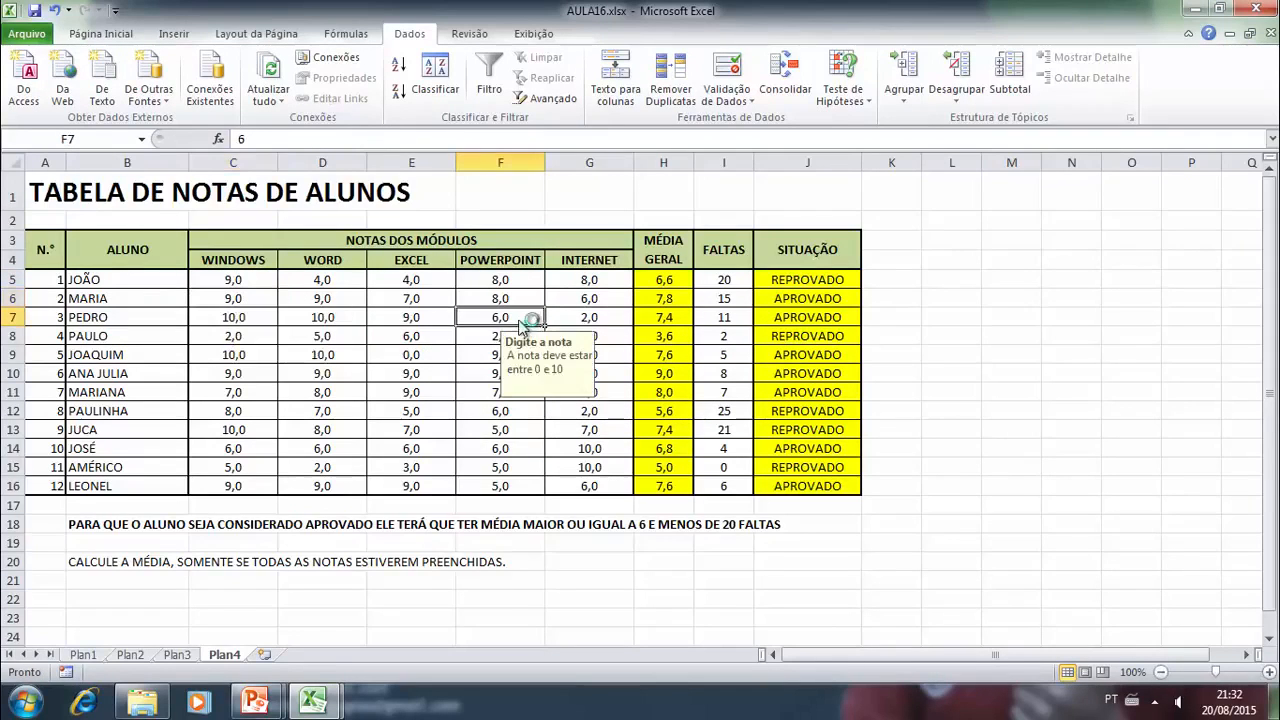
- Start a data validation rule on the "FALTAS" cells I5:I16 that allows only whole numbers
left_click(720, 286)
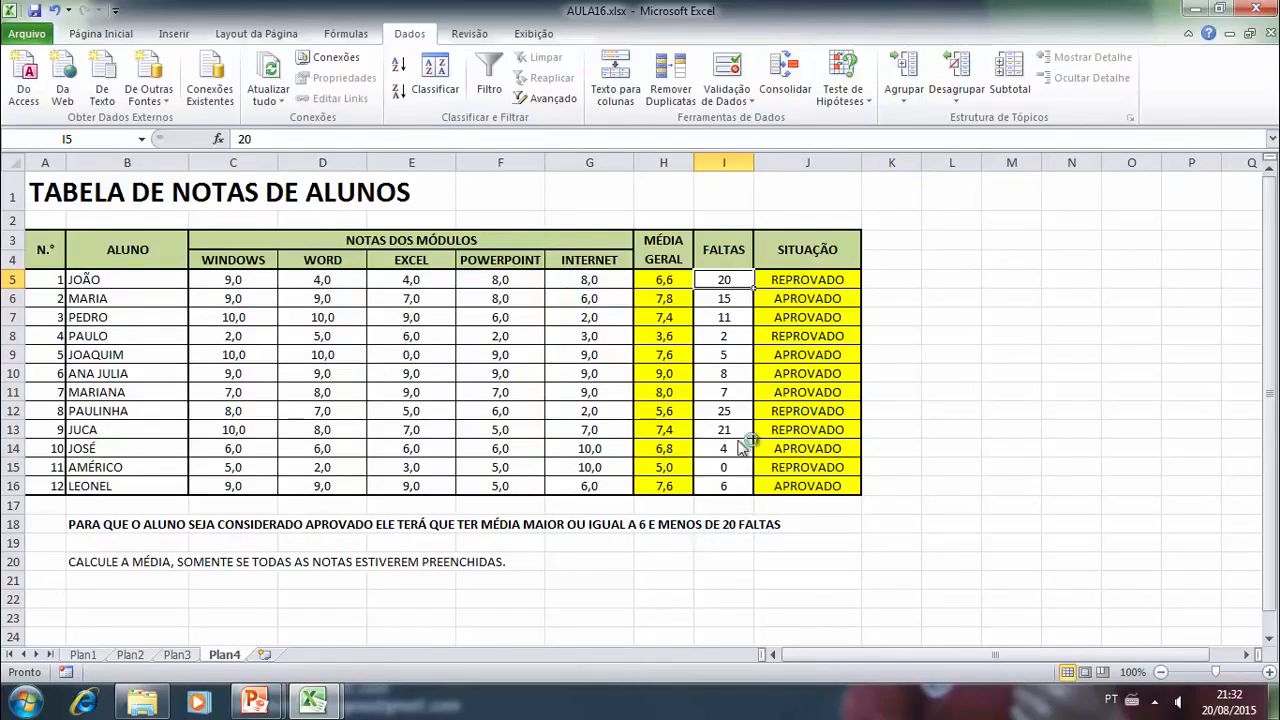
left_click(728, 315)
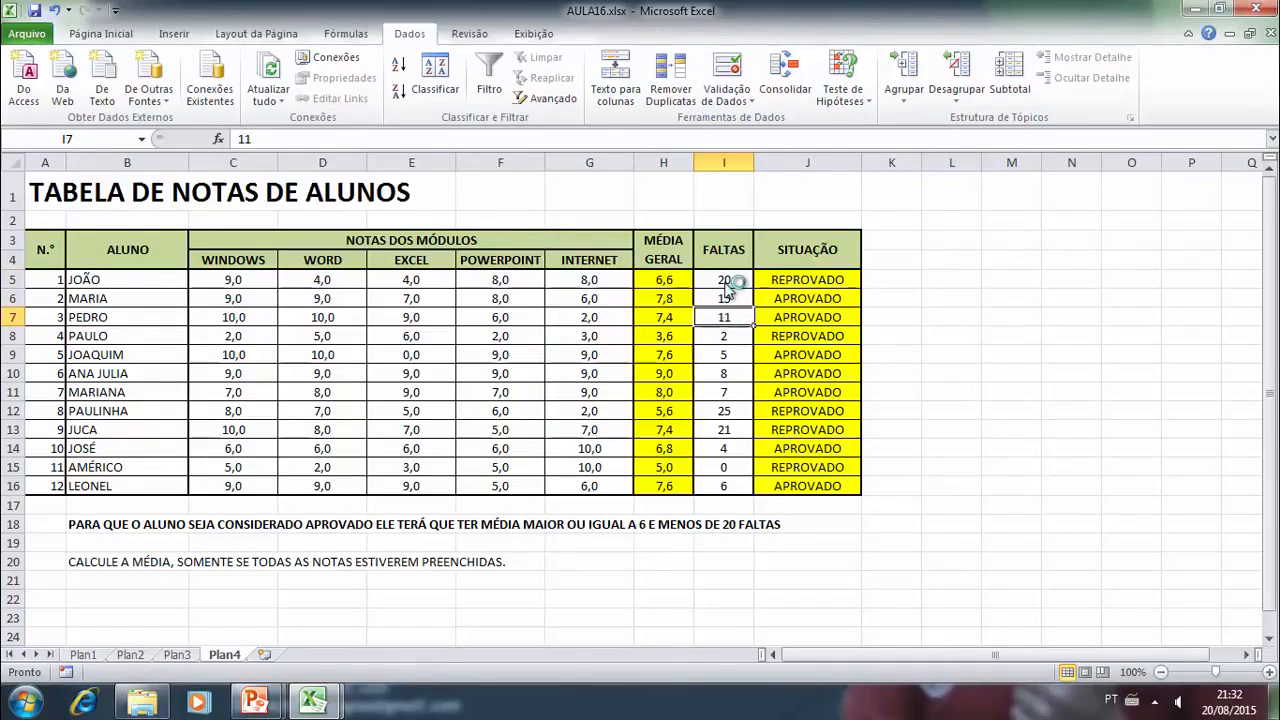
left_click_drag(729, 288, 728, 488)
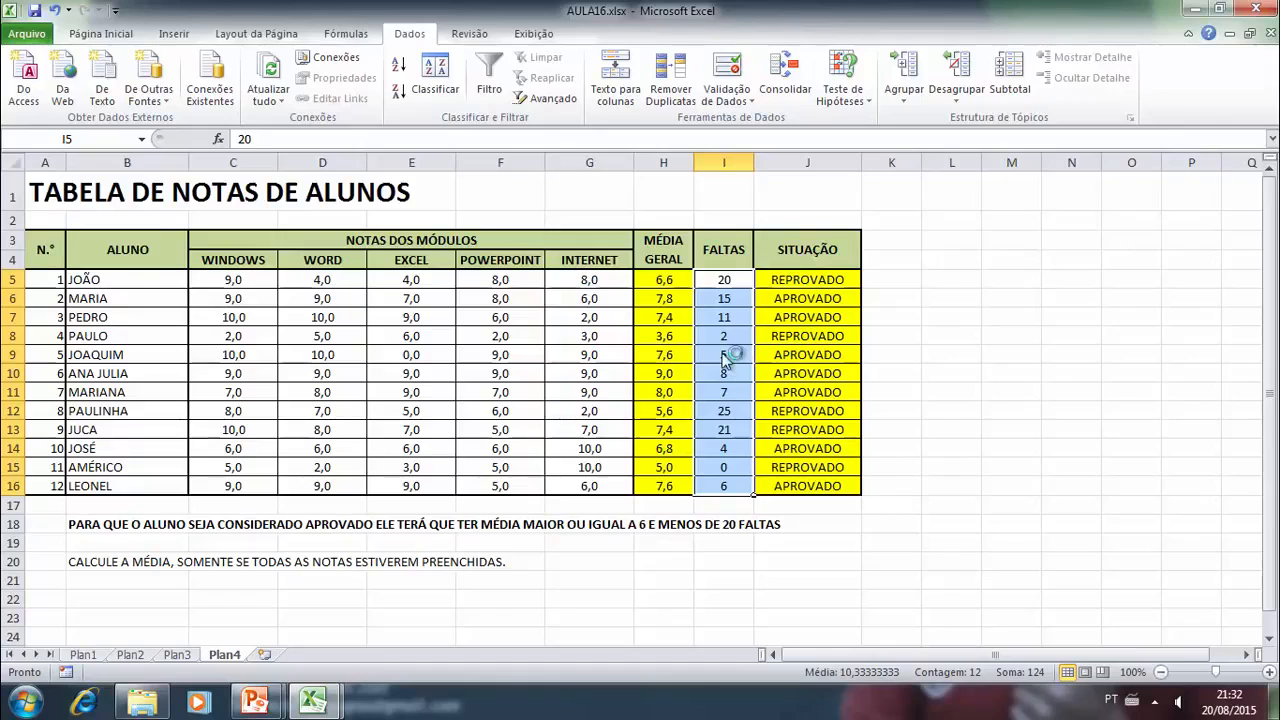
left_click(733, 97)
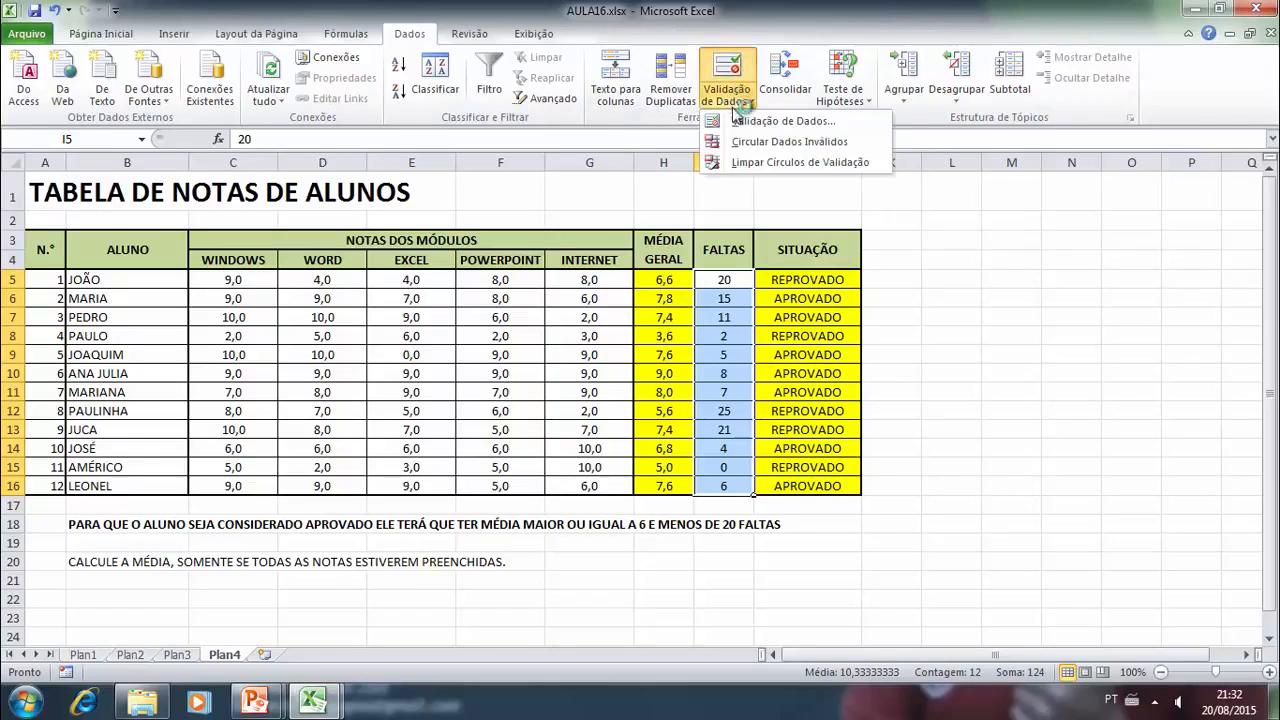
left_click(748, 121)
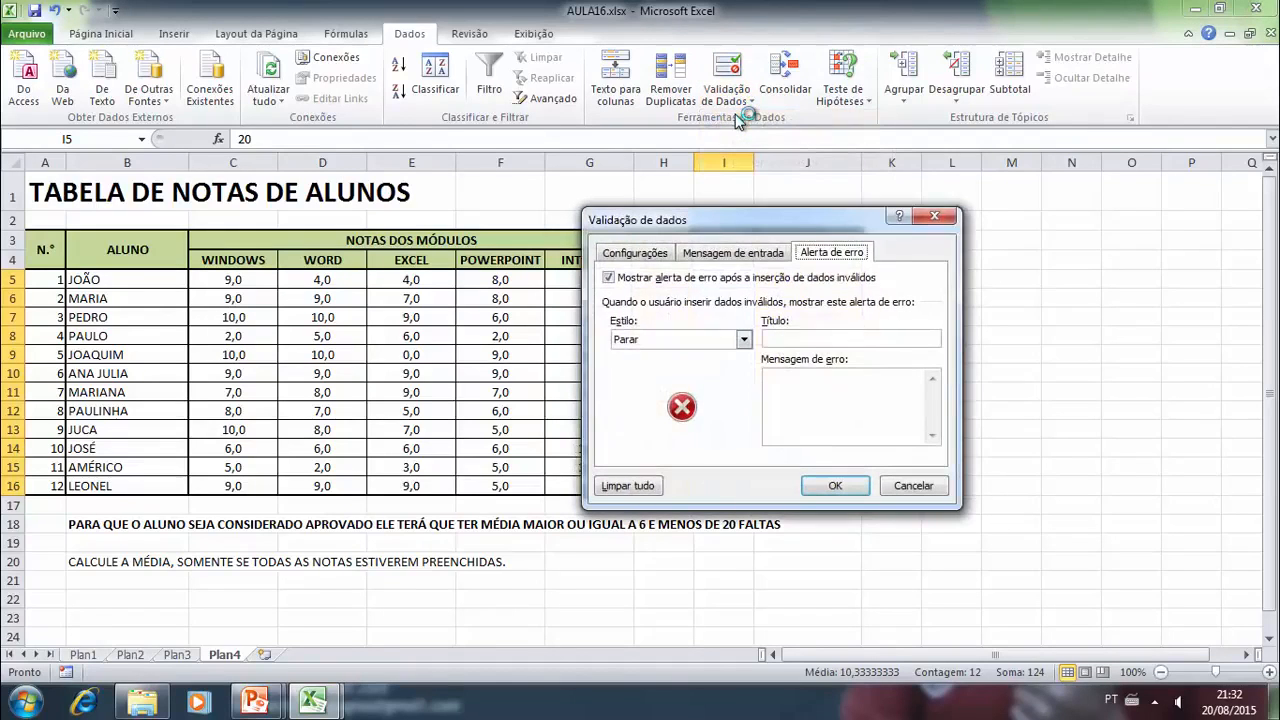
left_click(640, 253)
left_click(731, 314)
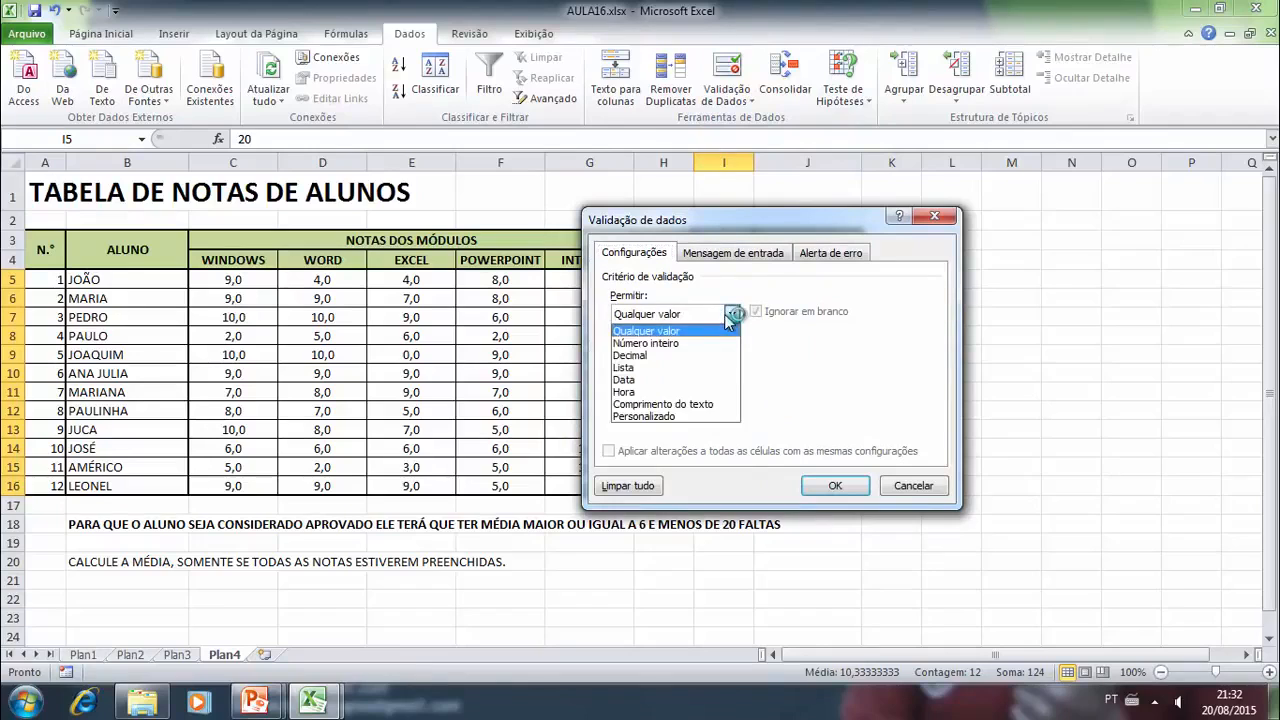
left_click(648, 343)
- Limit the "FALTAS" whole numbers to a minimum of 0 and a maximum of 40, and apply the rule
left_click_drag(708, 228, 984, 227)
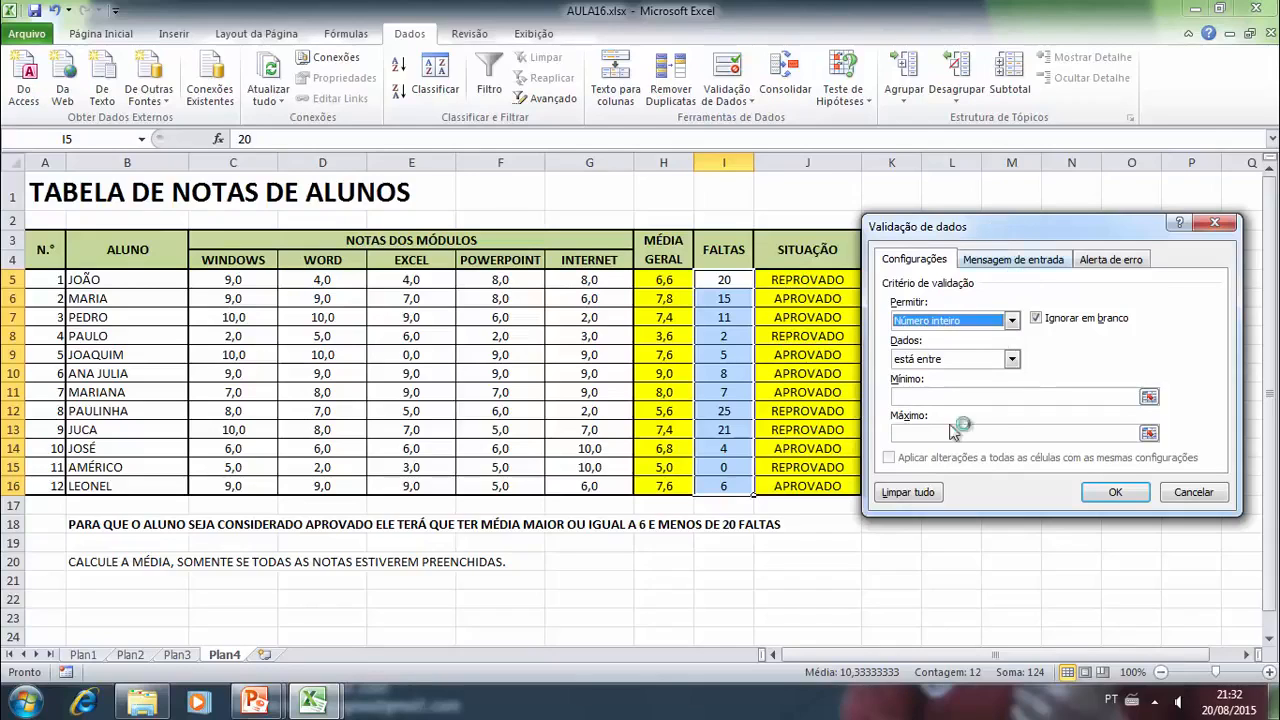
left_click(929, 398)
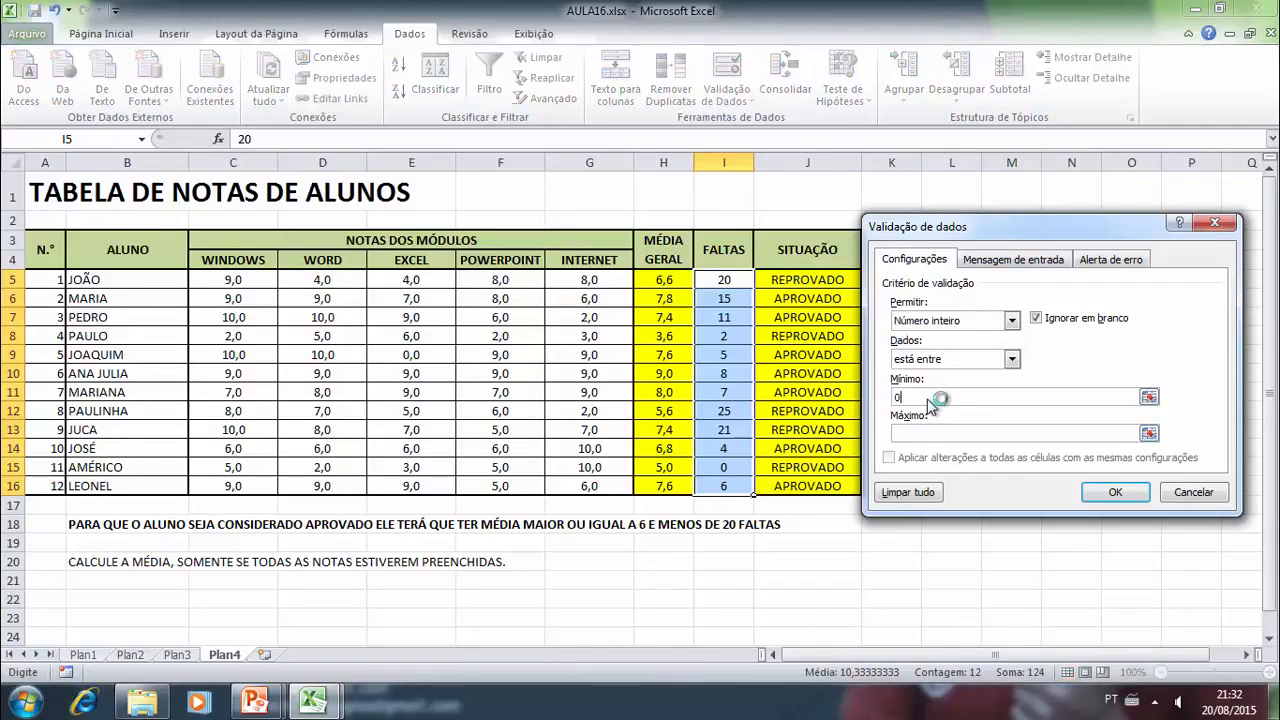
left_click(921, 434)
type("40")
left_click(1113, 491)
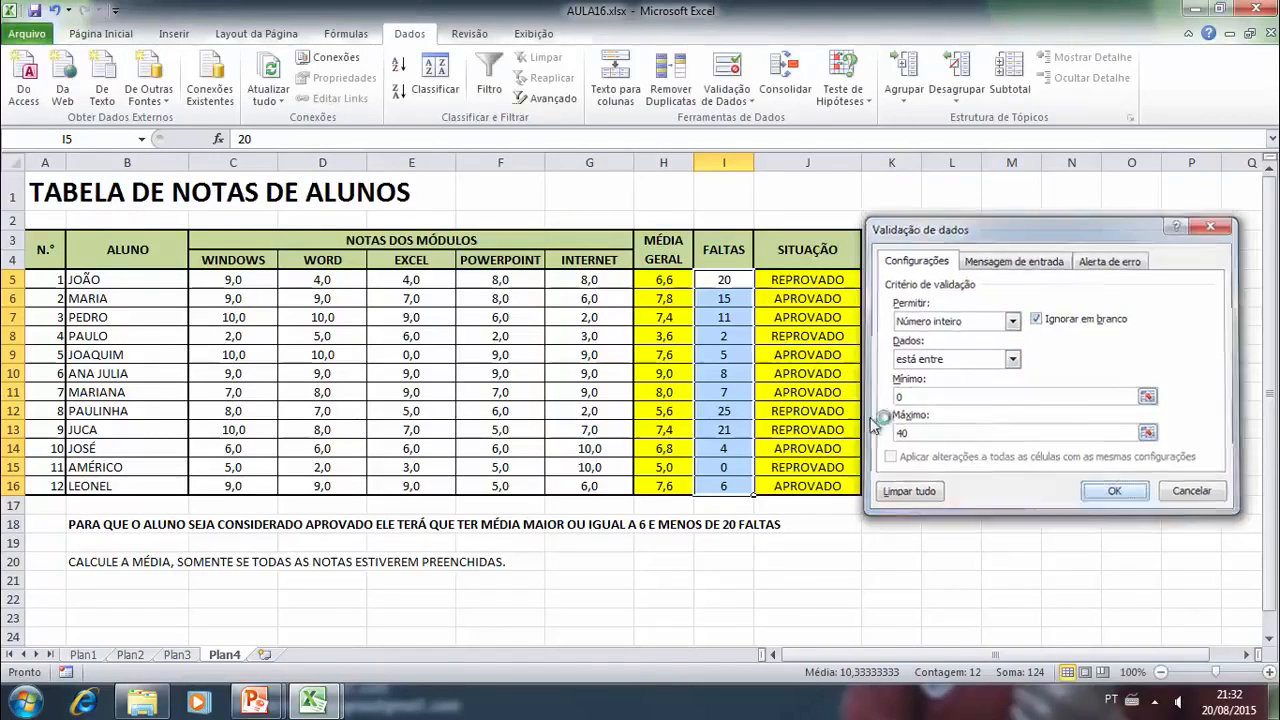
- Try to enter 41 absences in cell I9 and cancel the entry
left_click(726, 356)
type("41")
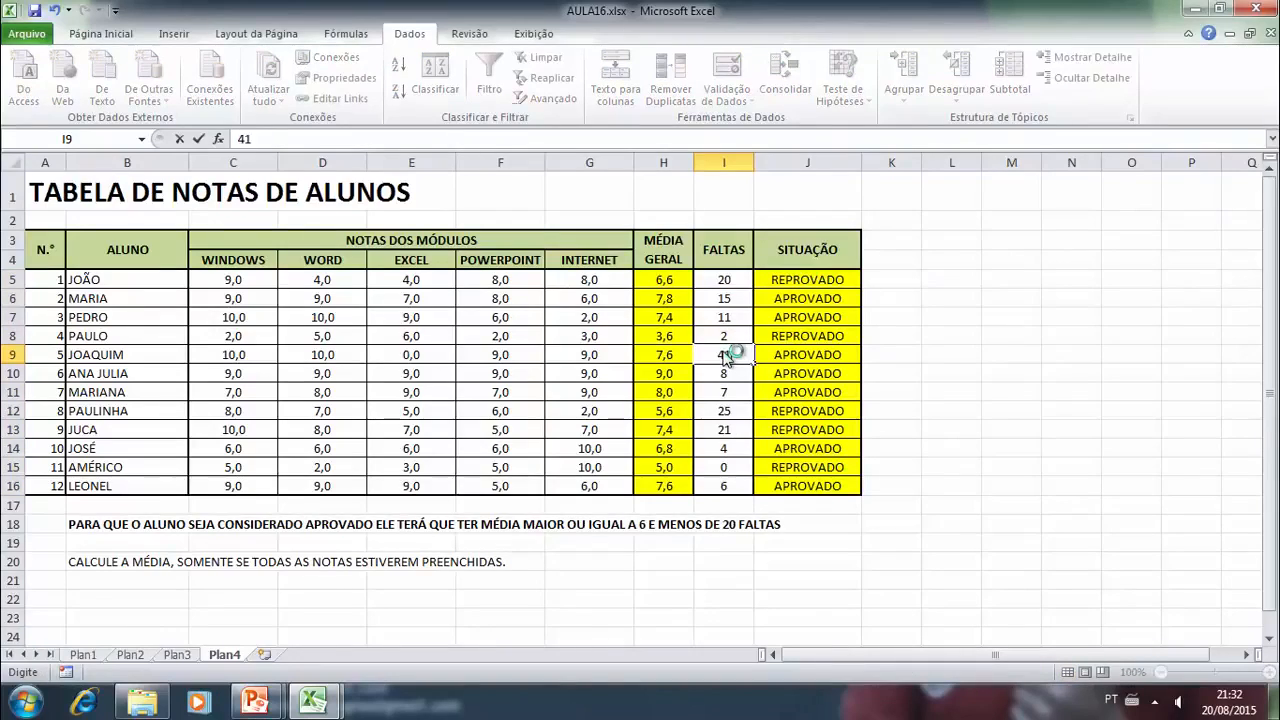
key("Return")
left_click(641, 400)
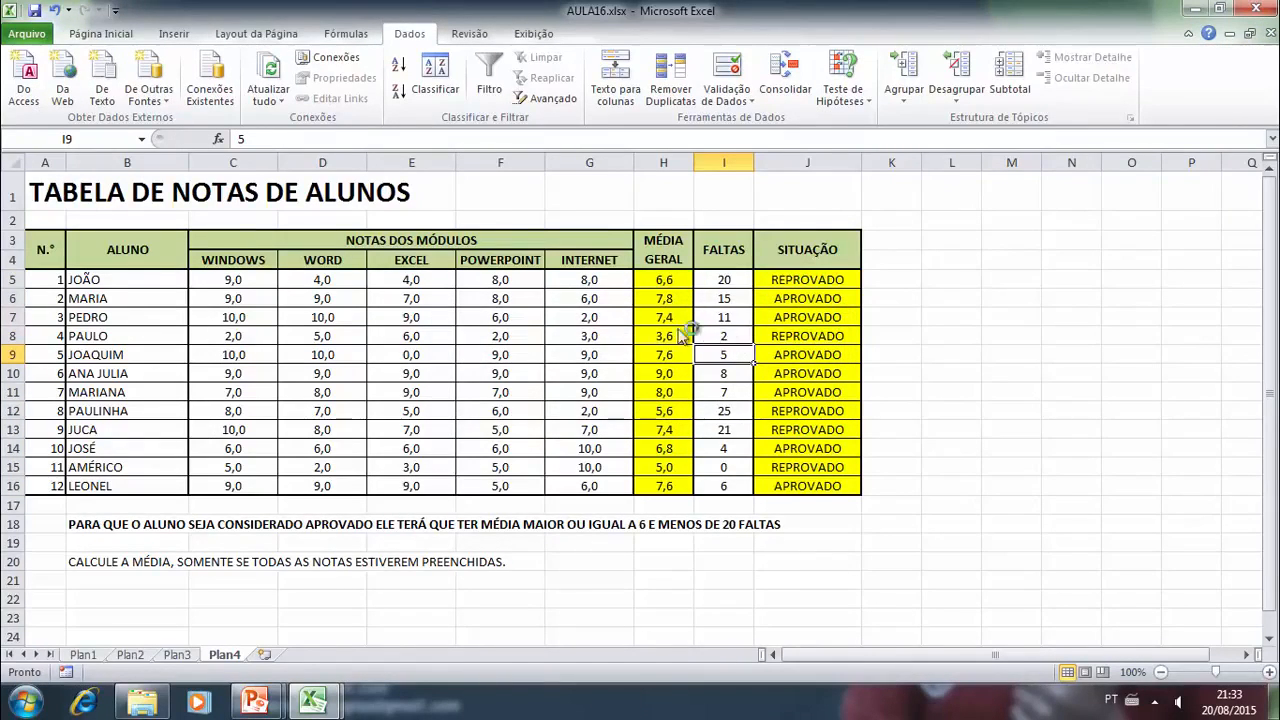
left_click(352, 336)
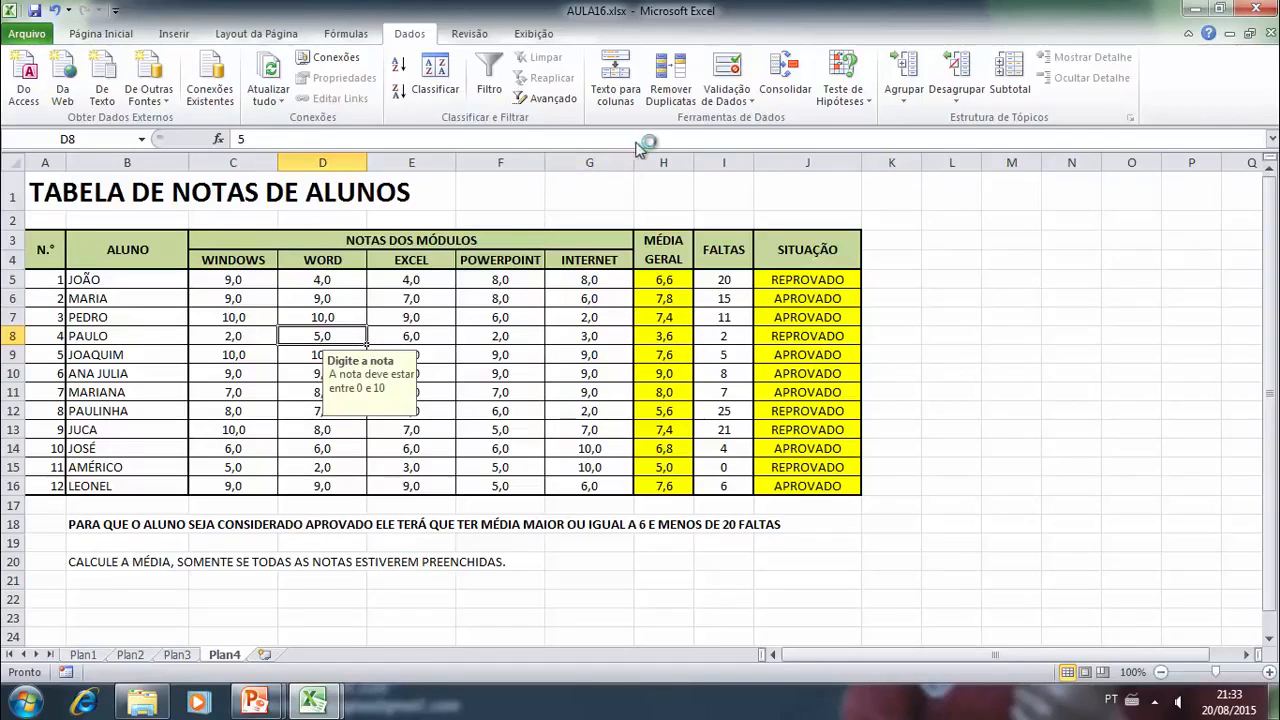
left_click(470, 358)
scroll(286, 443, "down", 4)
scroll(280, 447, "up", 4)
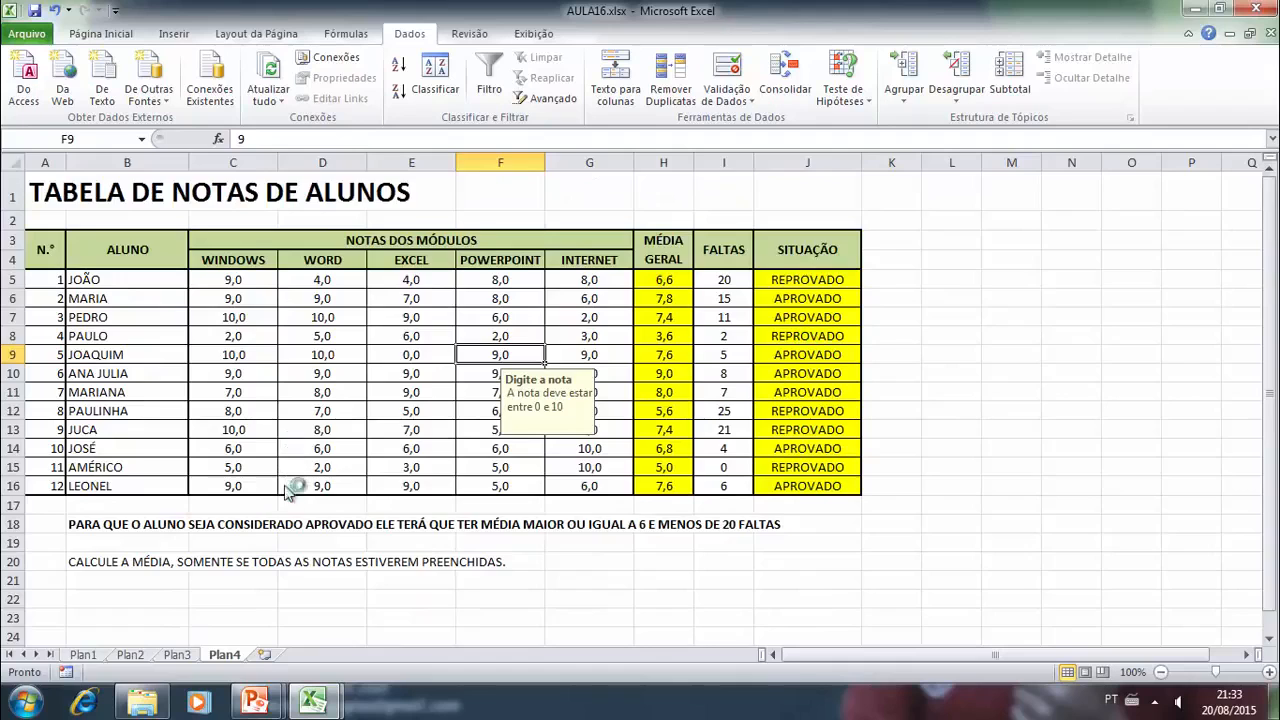
- Add a new blank worksheet after Plan4
scroll(226, 538, "down", 2)
scroll(226, 538, "up", 2)
left_click(265, 655)
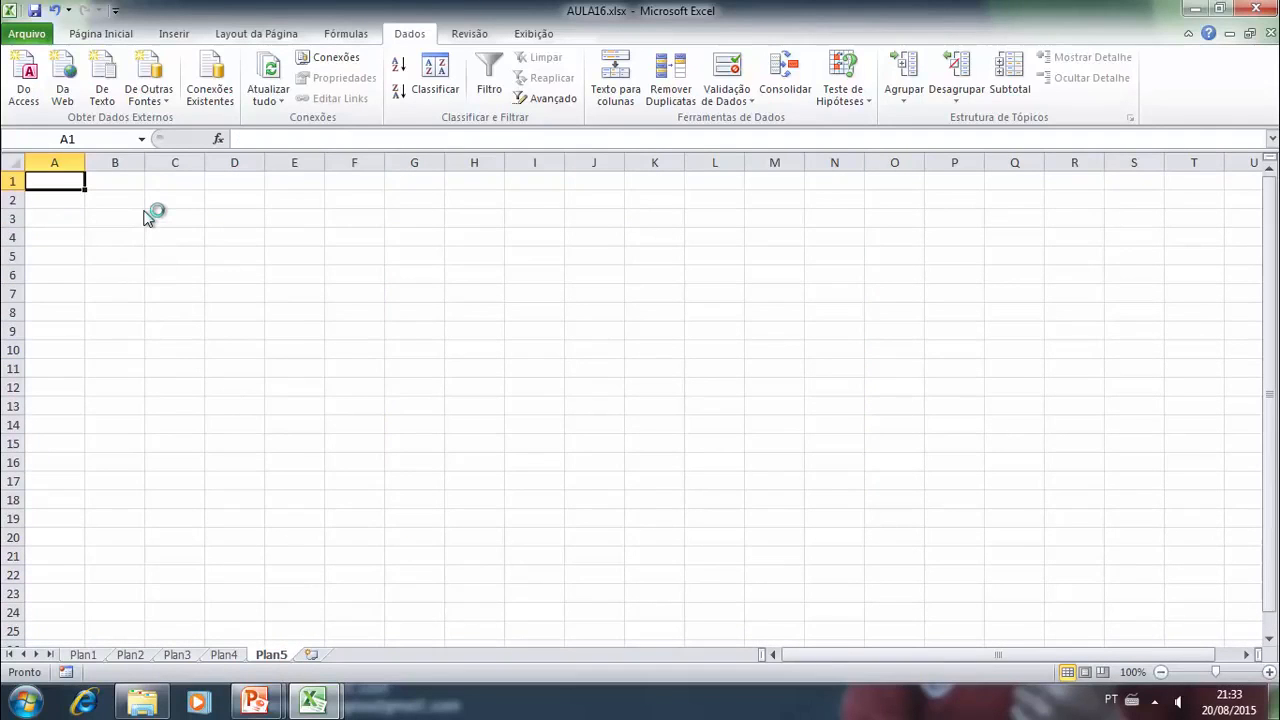
key("Right")
key("Right")
key("Right")
key("Left")
key("Left")
key("Left")
type("N")
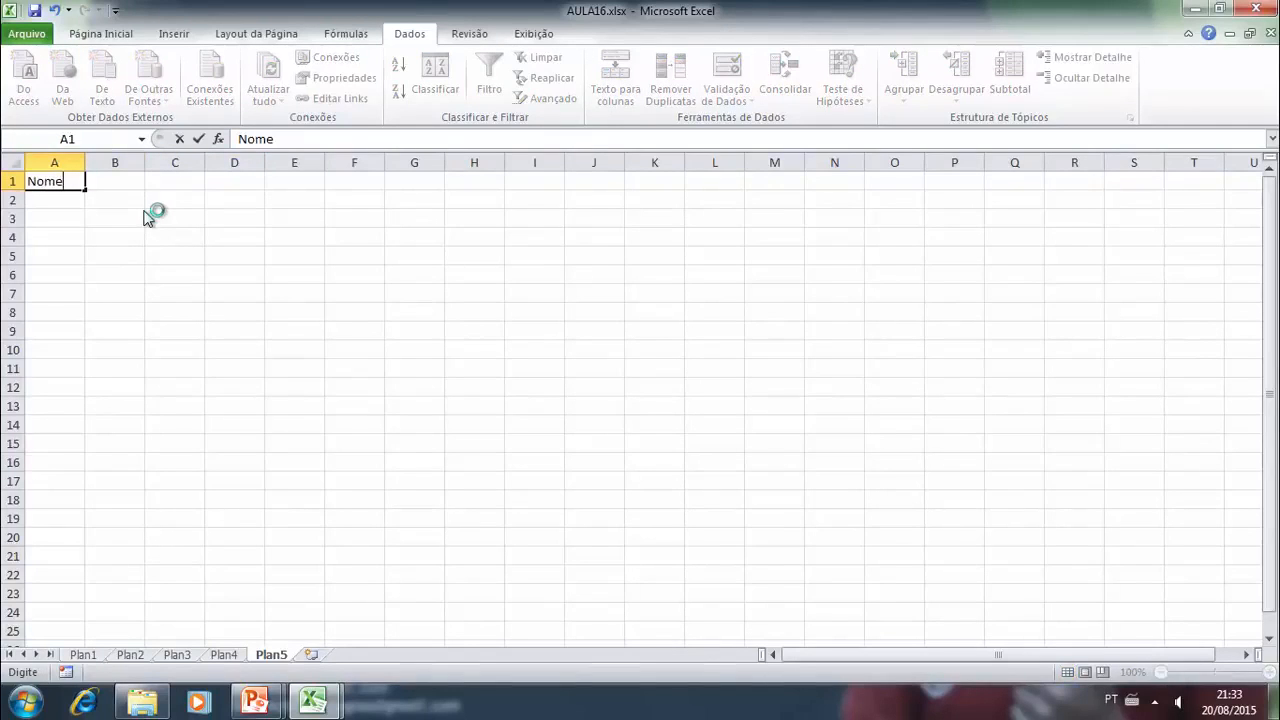
key("Escape")
- On sheet Plan3, remove the district from the end of the address in cell B3
left_click(224, 654)
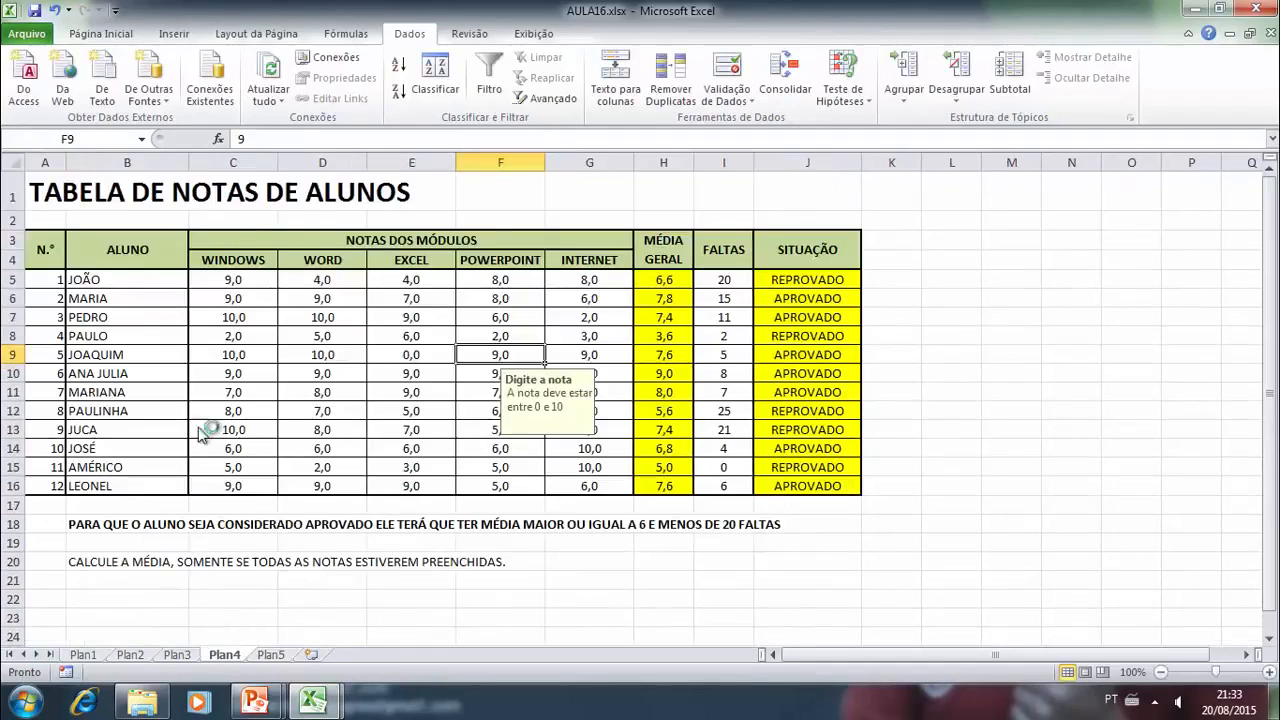
left_click(180, 655)
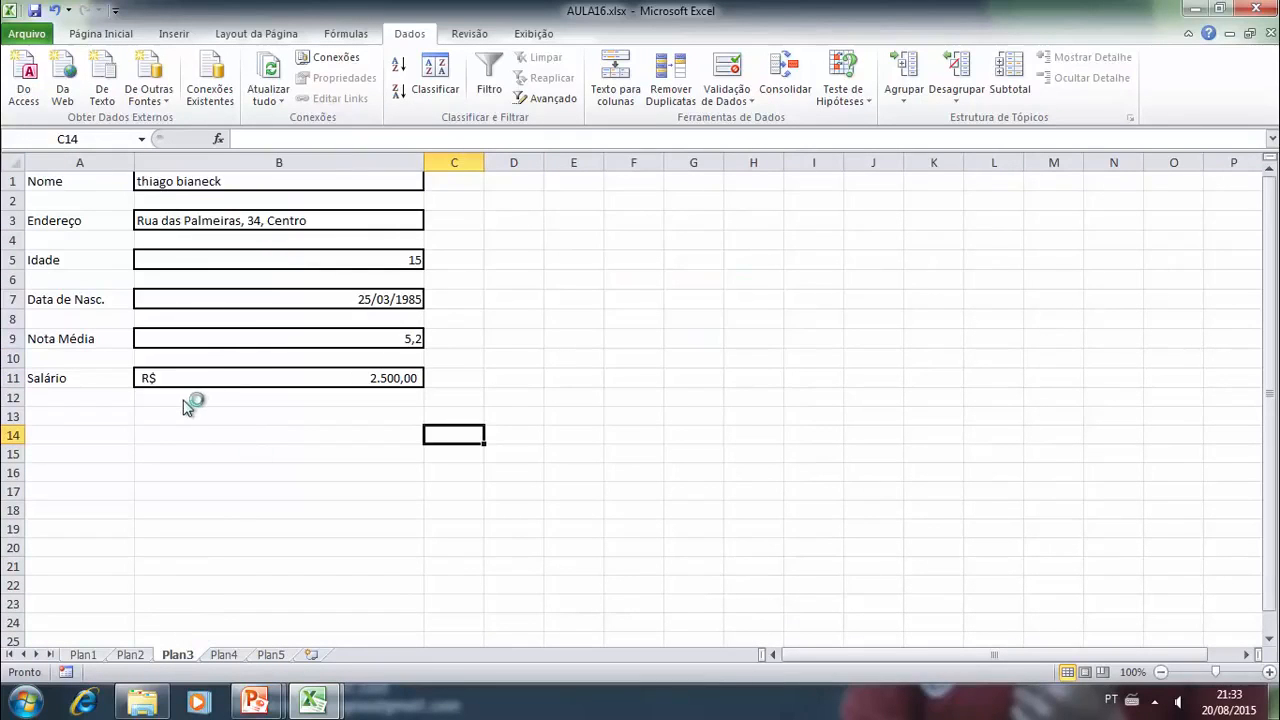
left_click(194, 223)
left_click_drag(368, 139, 429, 139)
key("Delete")
key("BackSpace")
- Insert two blank rows at row 4, between "Endereço" and "Idade"
left_click(15, 241)
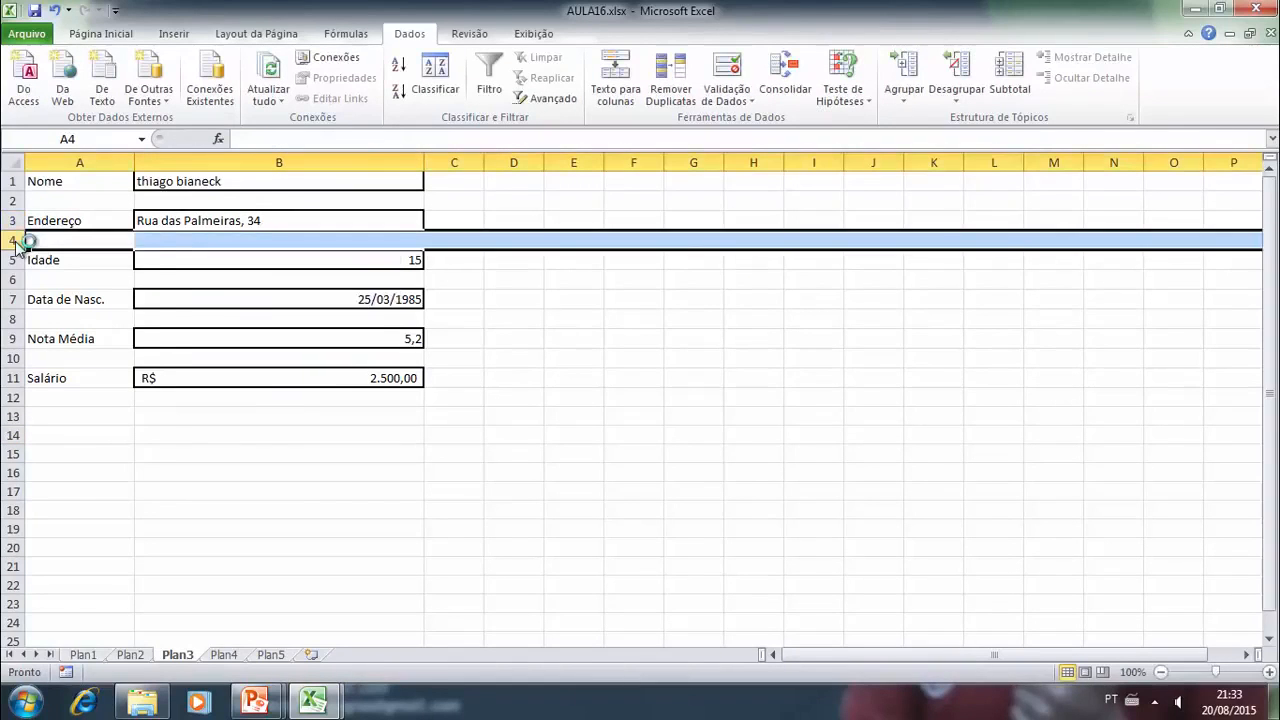
right_click(20, 243)
left_click(88, 362)
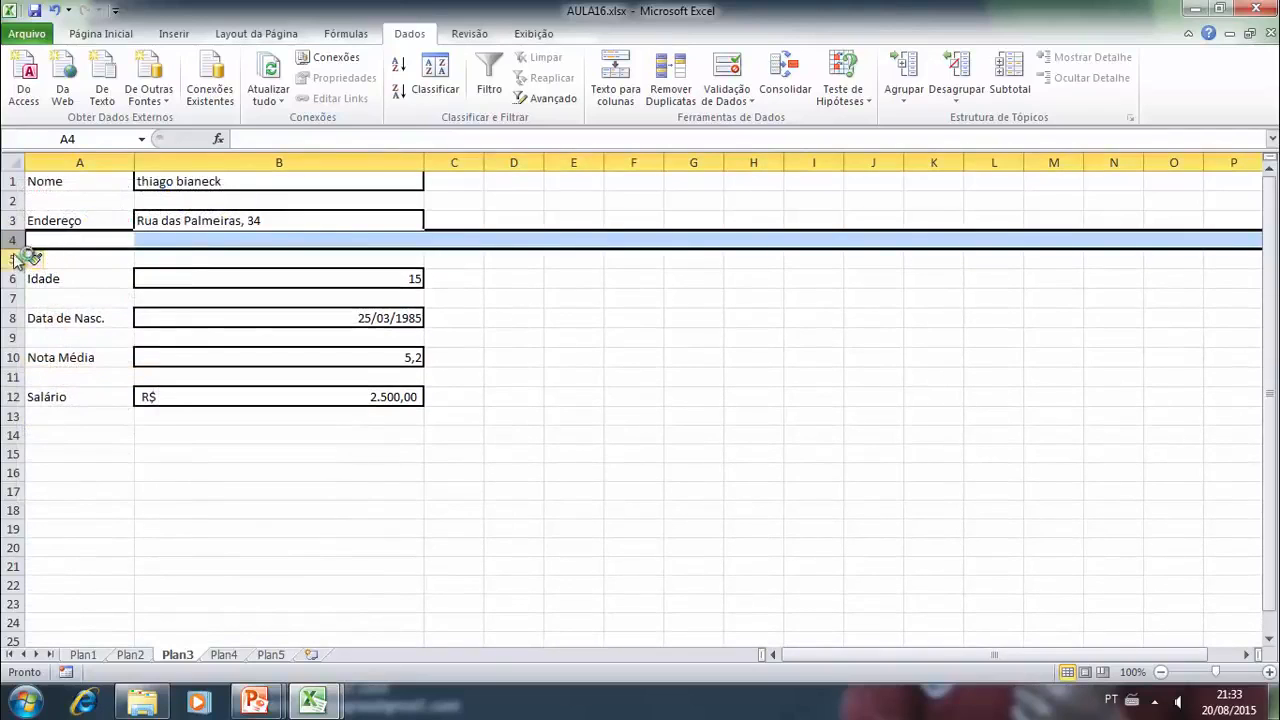
right_click(18, 245)
left_click(87, 364)
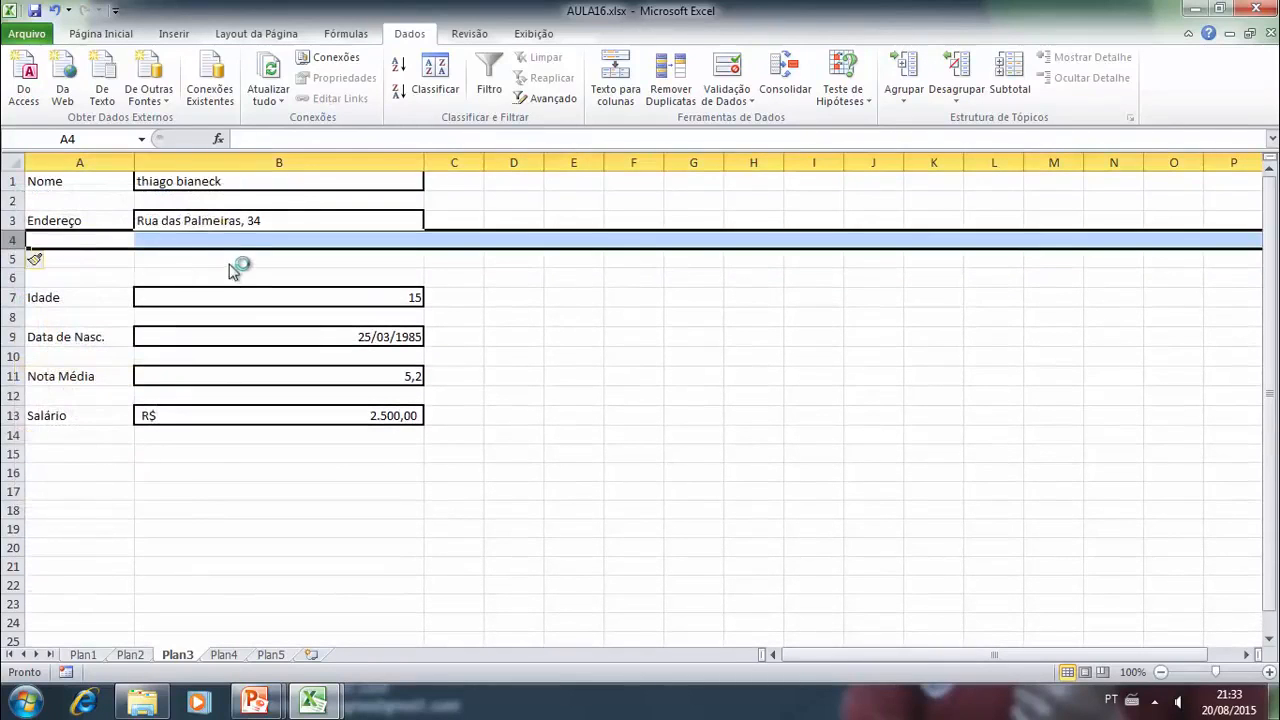
- Enter the field label "Bairro" in cell A5
left_click(105, 262)
type("Bair")
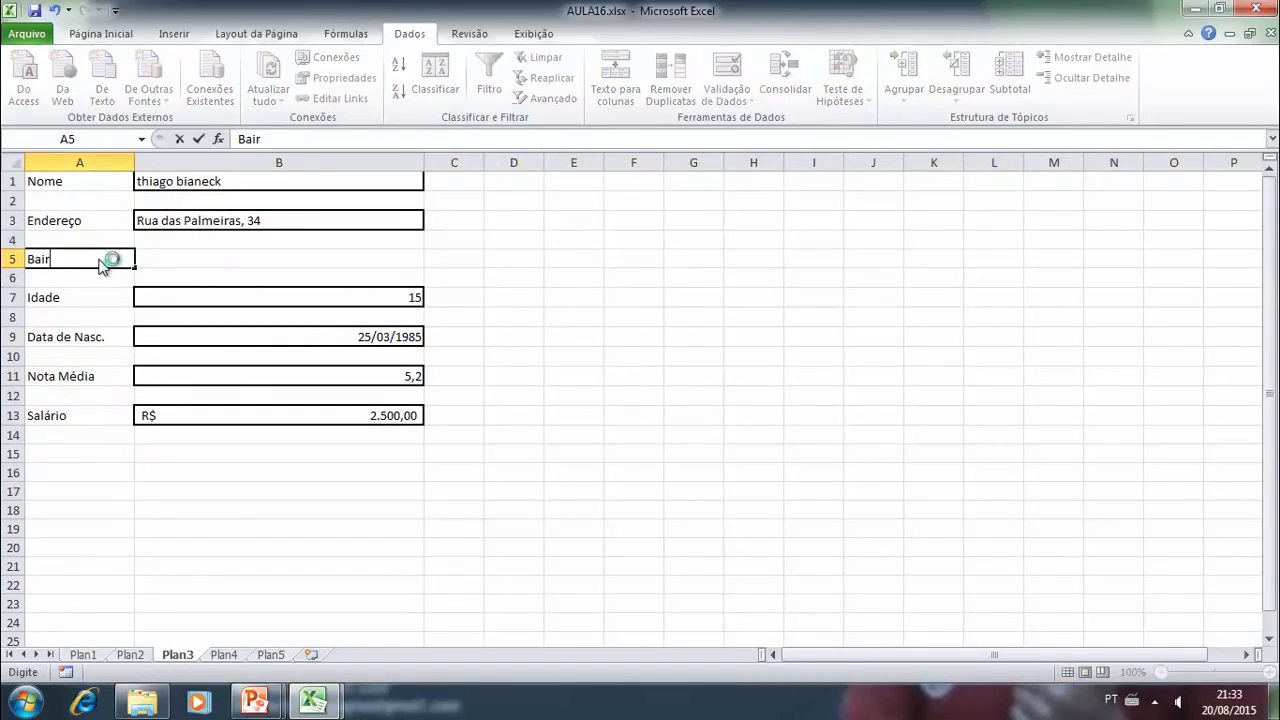
type("ro")
- Outline the entry cell B5 beside "Bairro" with a border like the other entry fields
left_click(160, 260)
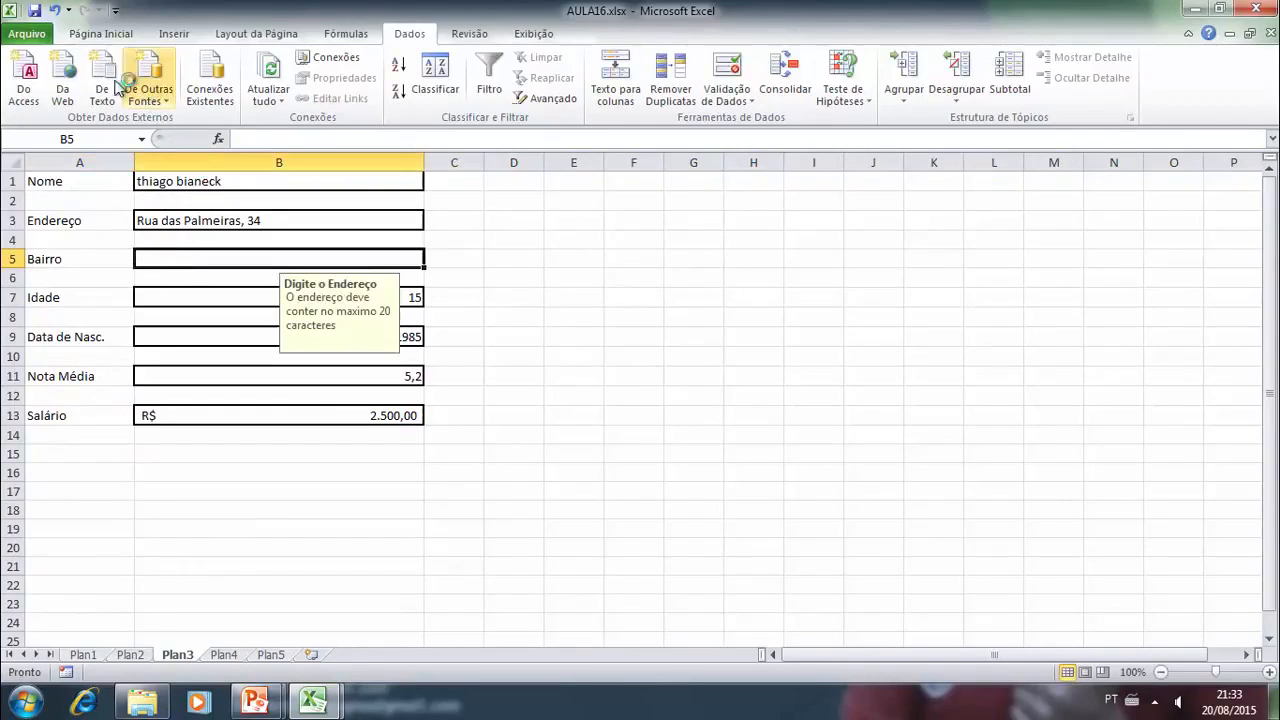
left_click(100, 33)
left_click(193, 91)
left_click(583, 280)
left_click(340, 262)
left_click(495, 283)
left_click(415, 257)
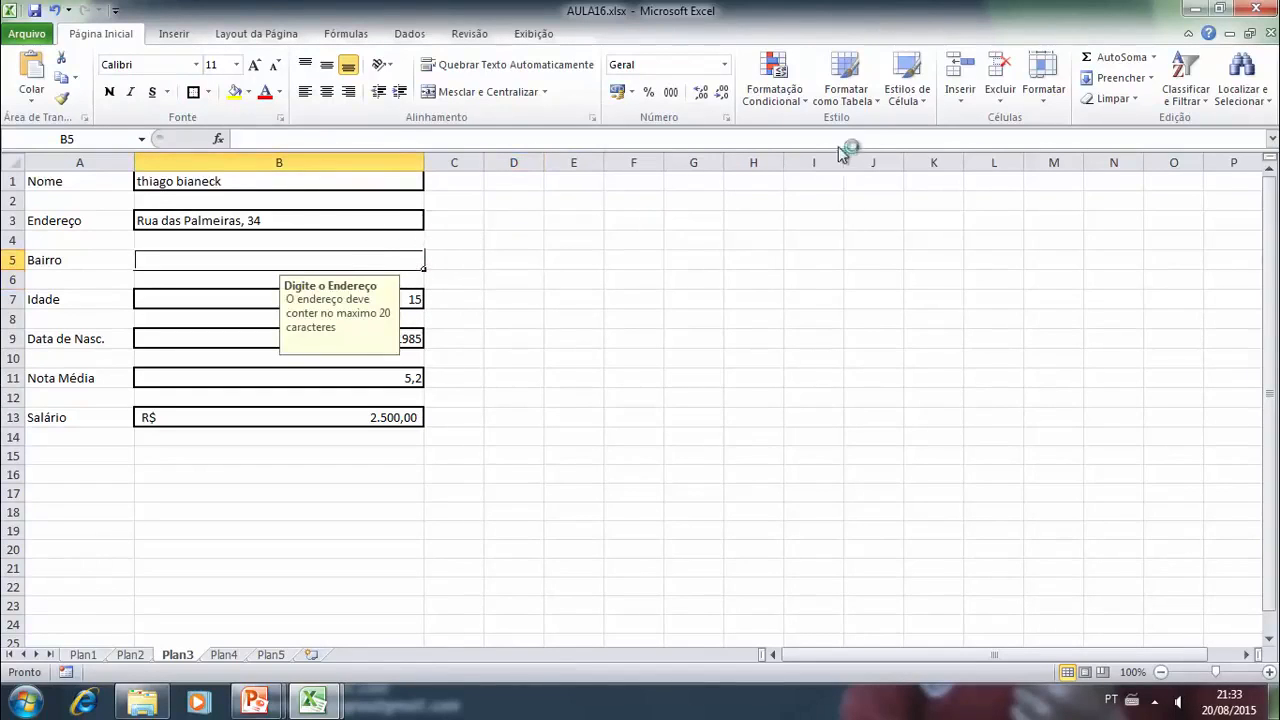
- Open the data validation settings of cell B5 and set the allowed data to "Qualquer valor"
left_click(422, 36)
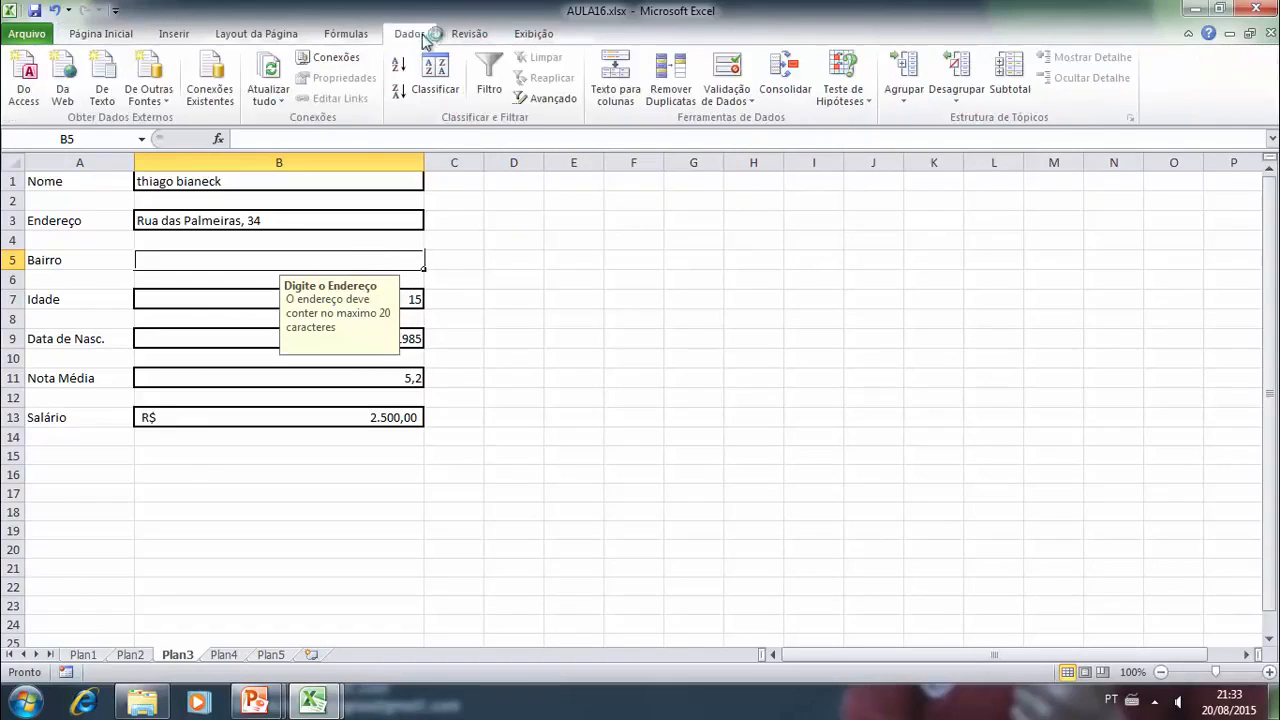
left_click(727, 95)
left_click(757, 122)
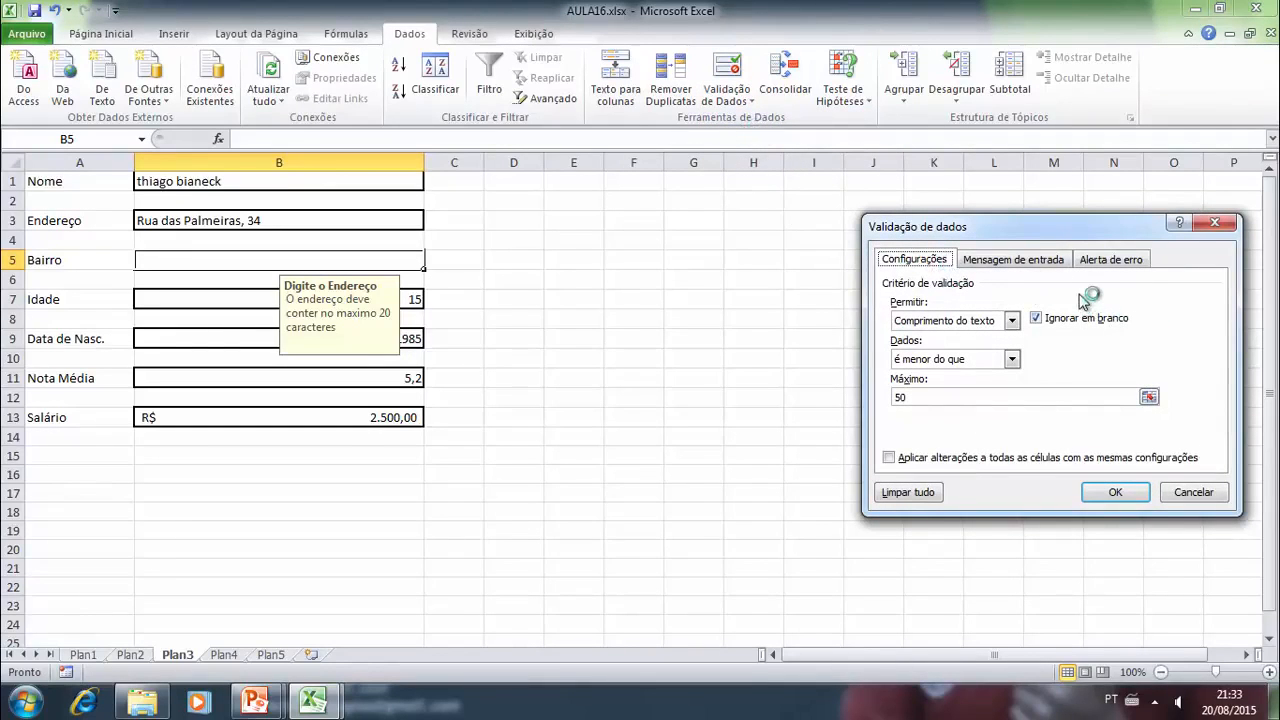
left_click(1013, 320)
left_click(945, 335)
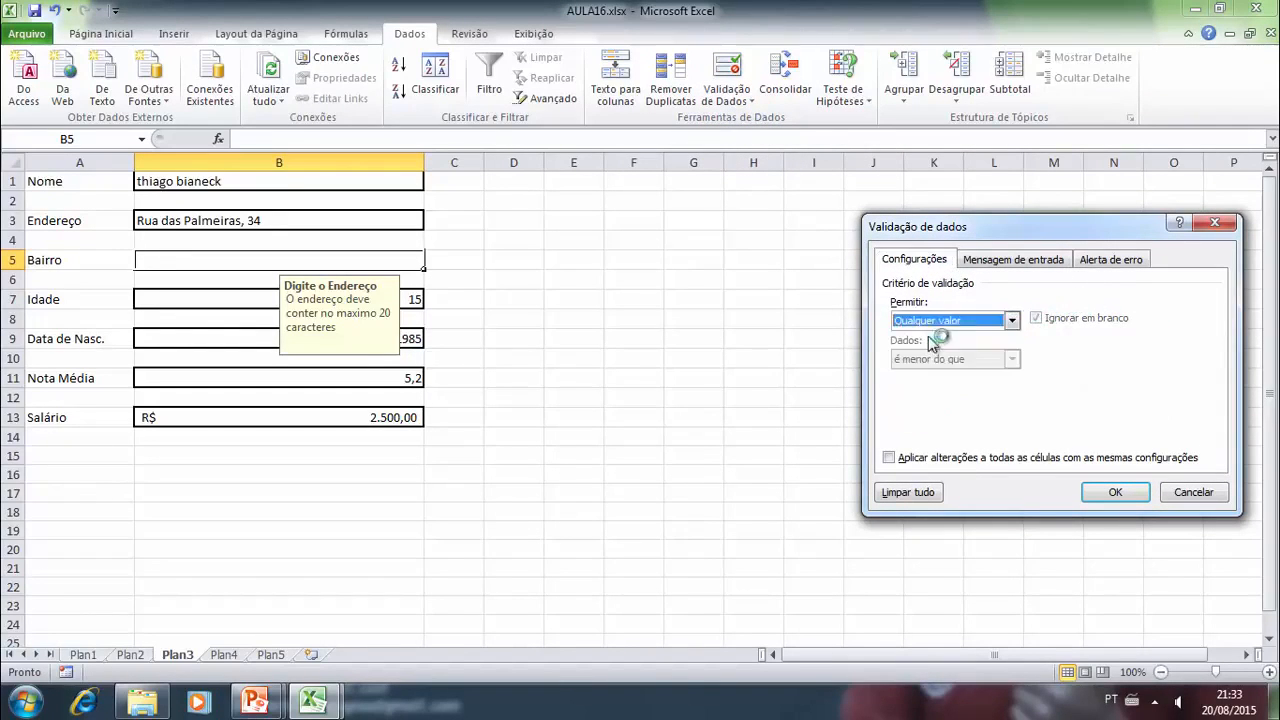
- Clear the title and text of the input message in the validation of cell B5
left_click(1040, 259)
left_click(1095, 259)
left_click(1010, 259)
left_click_drag(1140, 385, 703, 385)
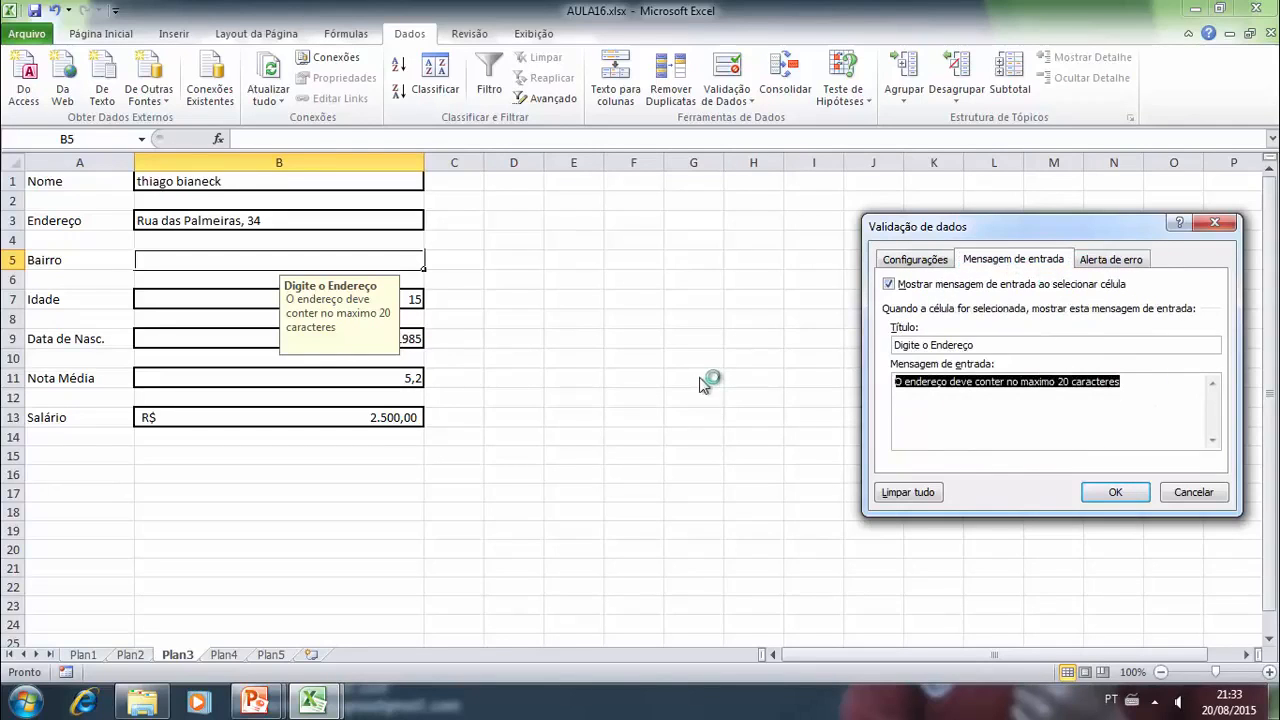
key("Delete")
left_click_drag(997, 342, 832, 340)
- Clear the title and message of the error alert for cell B5 and apply the validation changes
left_click(1130, 260)
left_click_drag(1172, 385, 1015, 346)
key("Delete")
key("Delete")
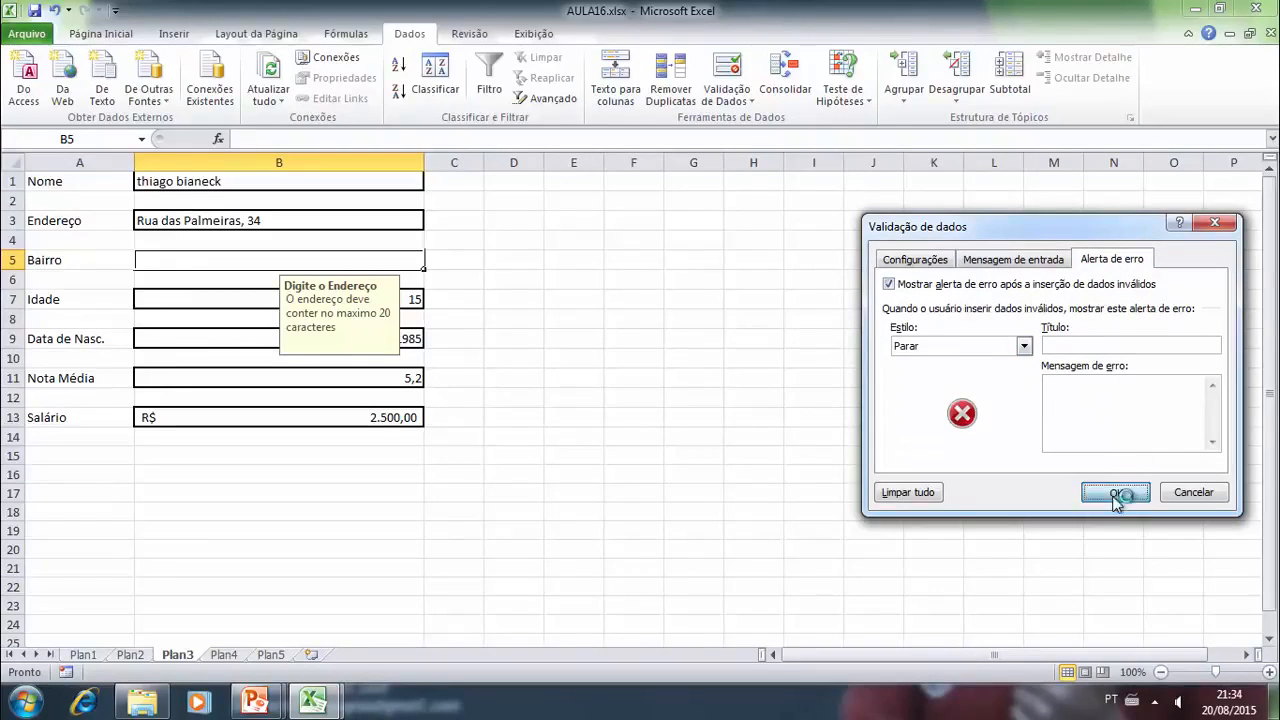
left_click(1128, 491)
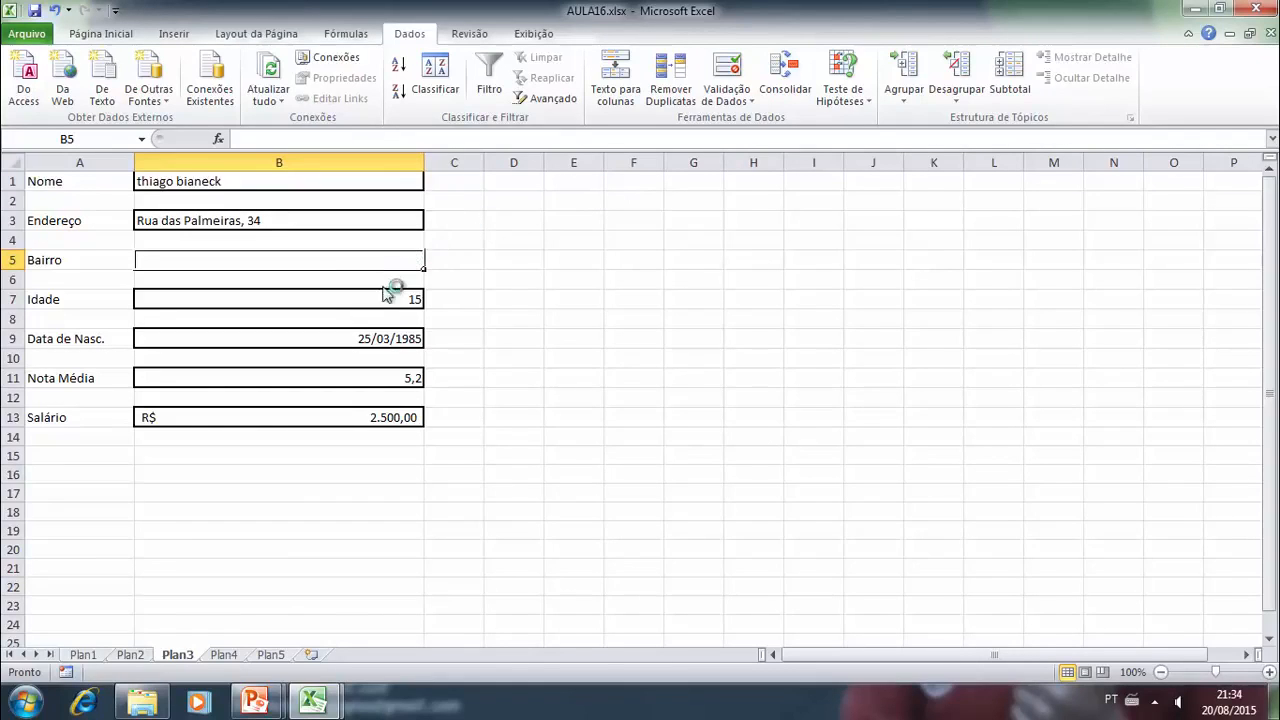
- Enter the heading "Lista de Bairro" in cell A1 of sheet Plan5
left_click(228, 655)
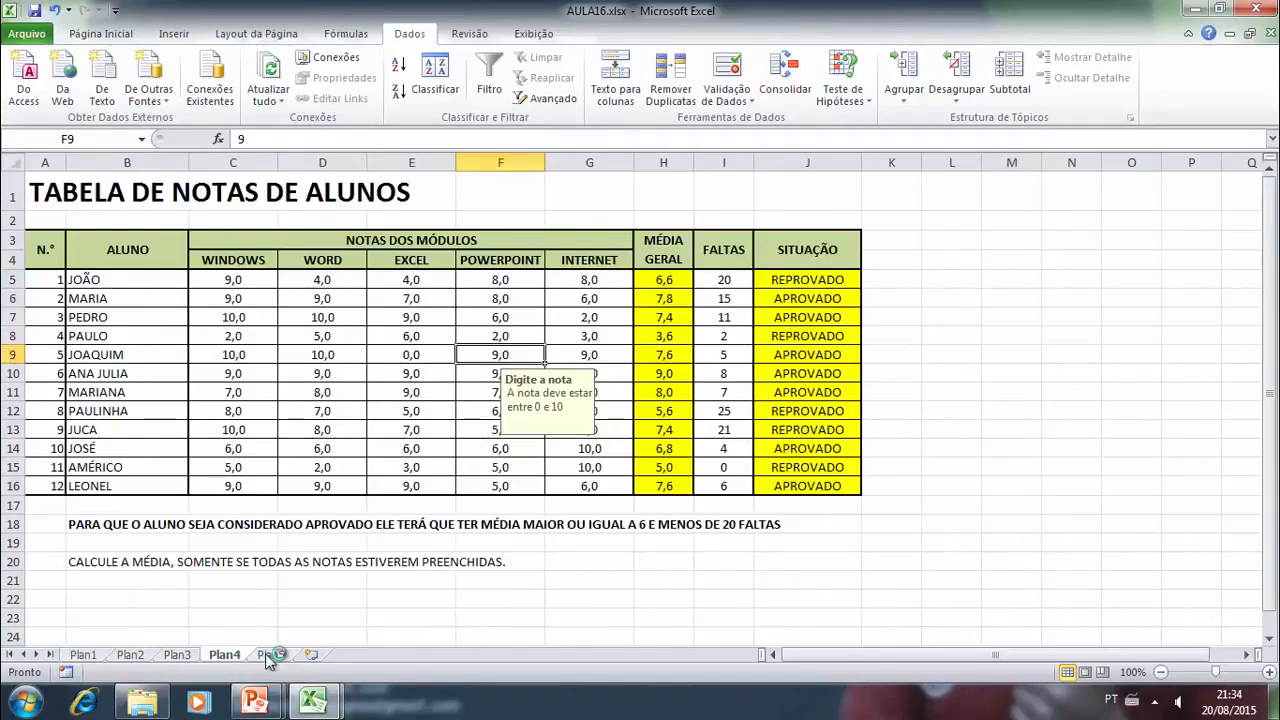
left_click(271, 655)
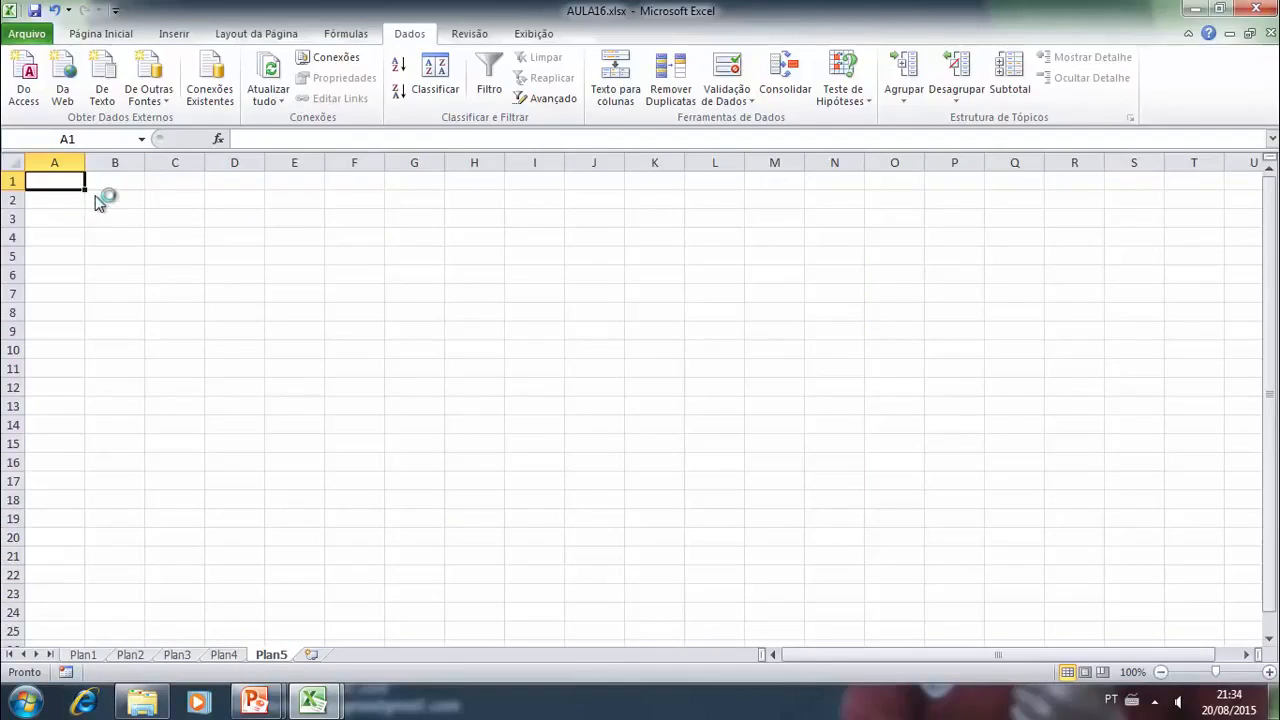
type("Lista de Bairro")
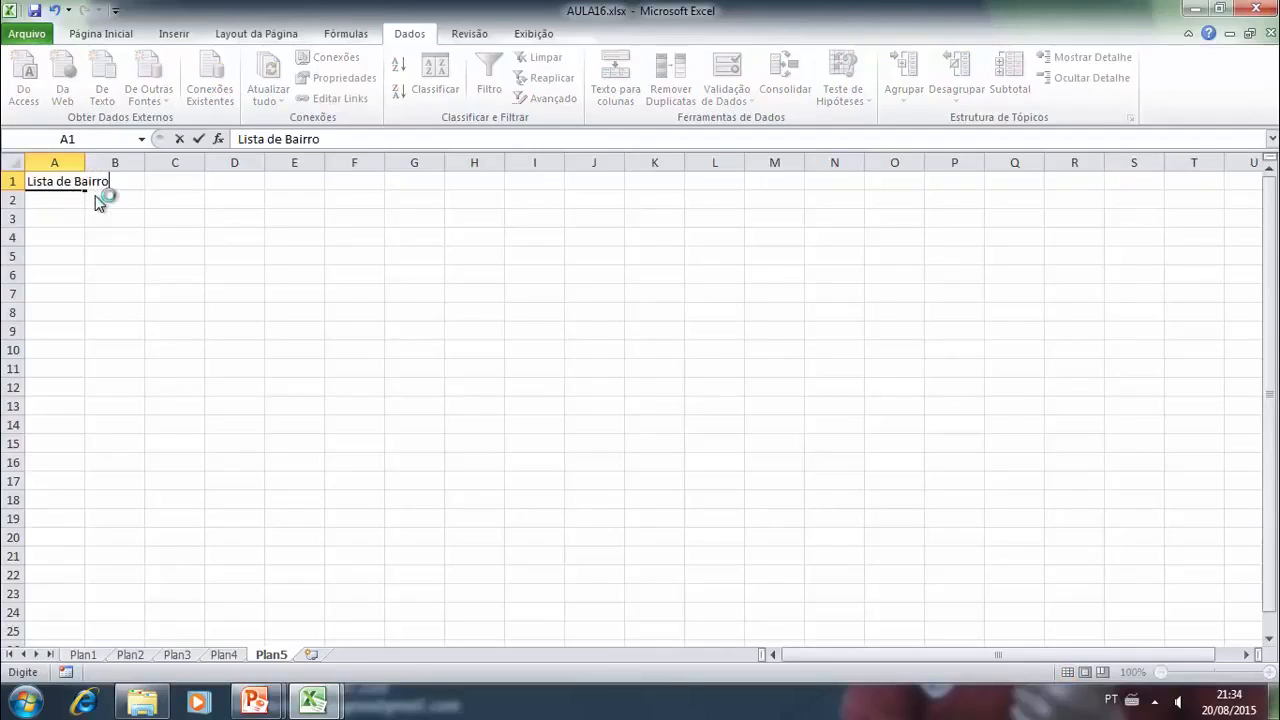
key("Return")
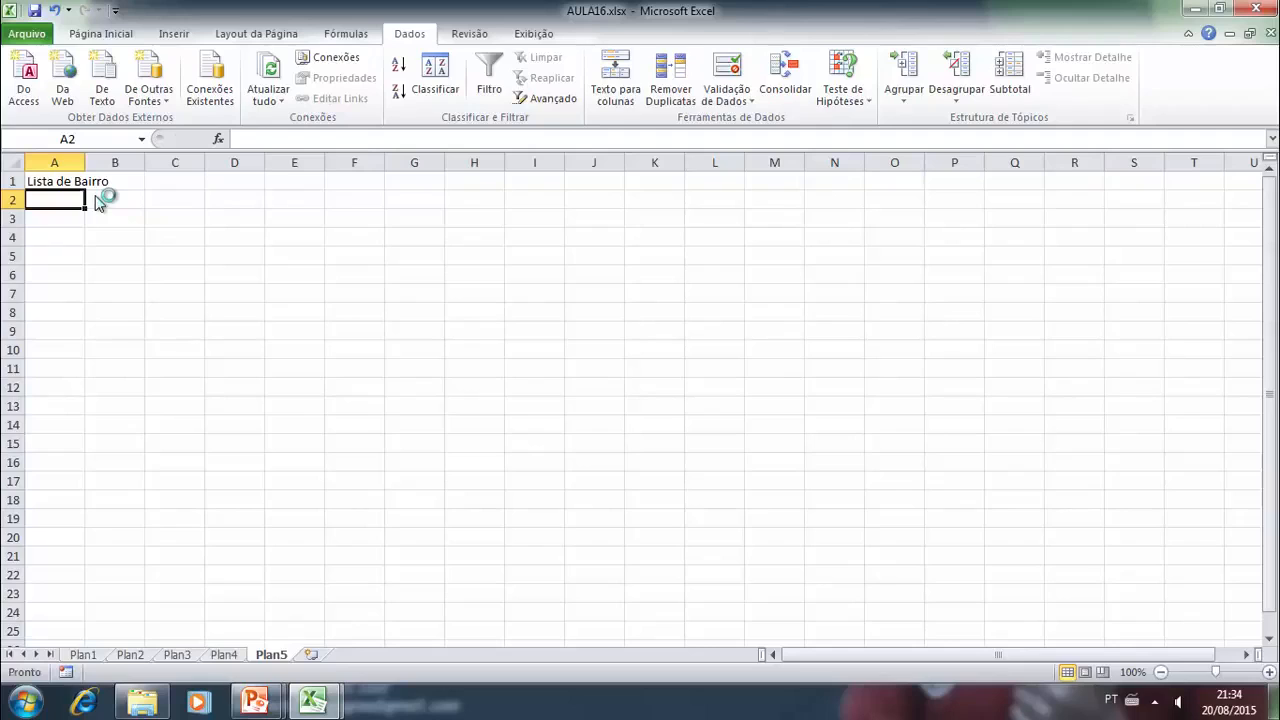
- List the districts "Centro", "Nossa Sra da Aparecida" and "Flores" in cells A2 to A4
type("Ce")
type("Nossa Sra")
type(" da Aparecida")
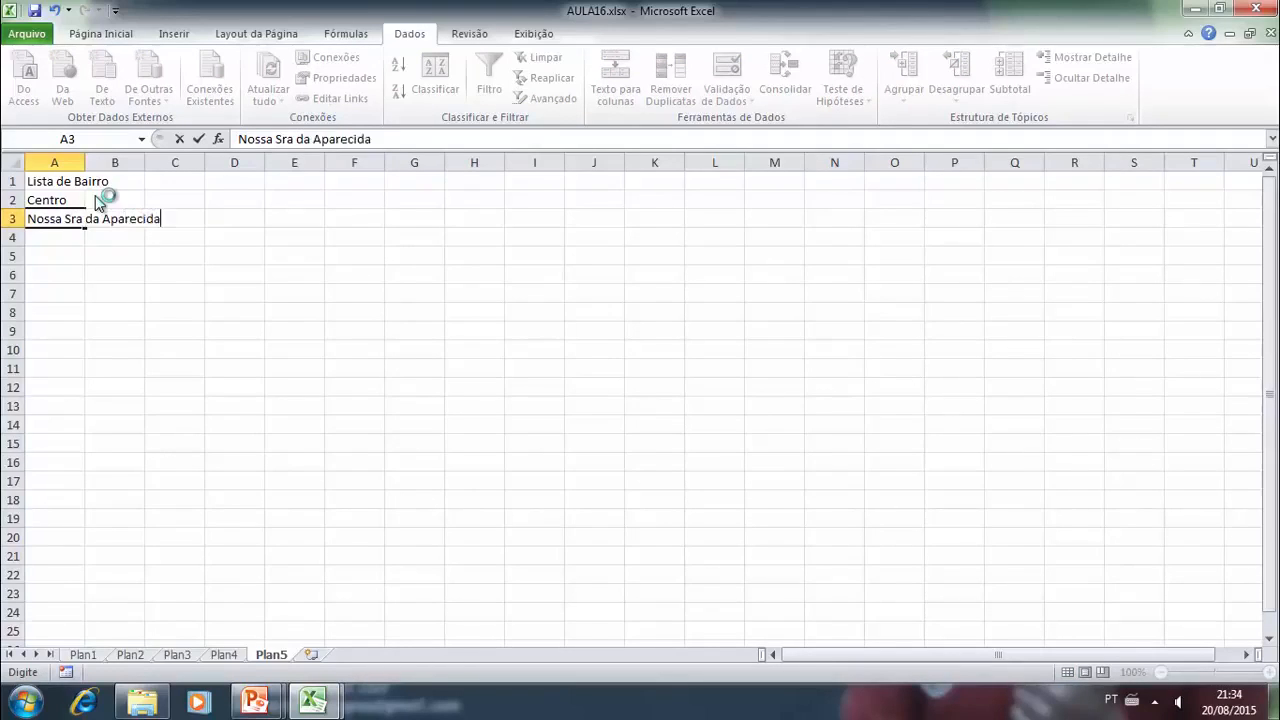
key("Return")
type("Flores")
key("Return")
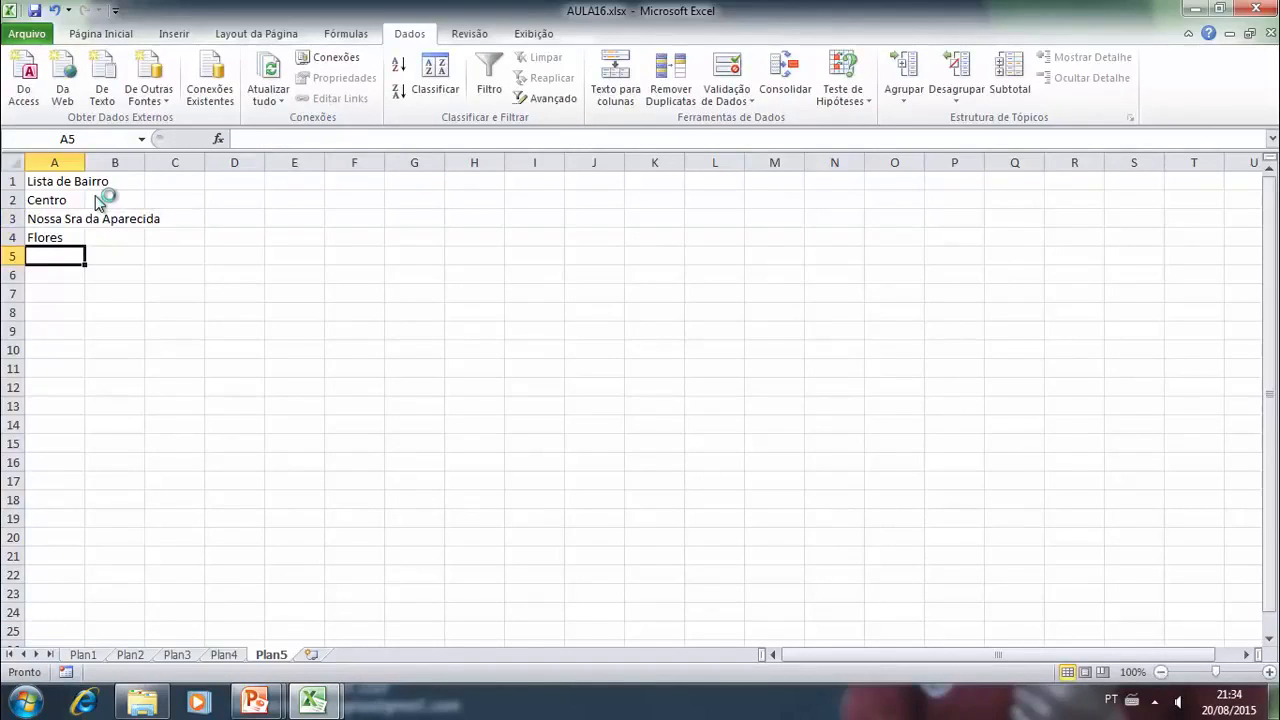
- Add "Geraldo Colares", "Bairro da TV" and "Japiim" in cells A5 to A7, and widen column A to fit the entries
type("Gera")
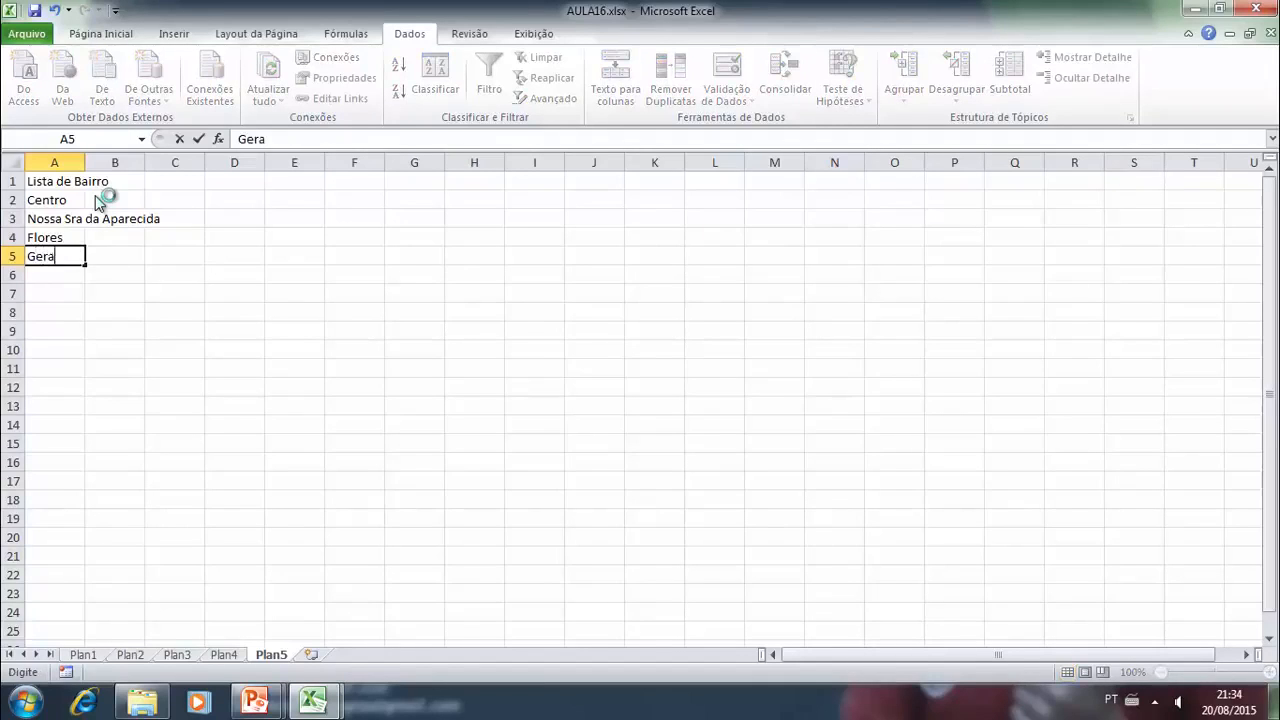
type("ldo Colares")
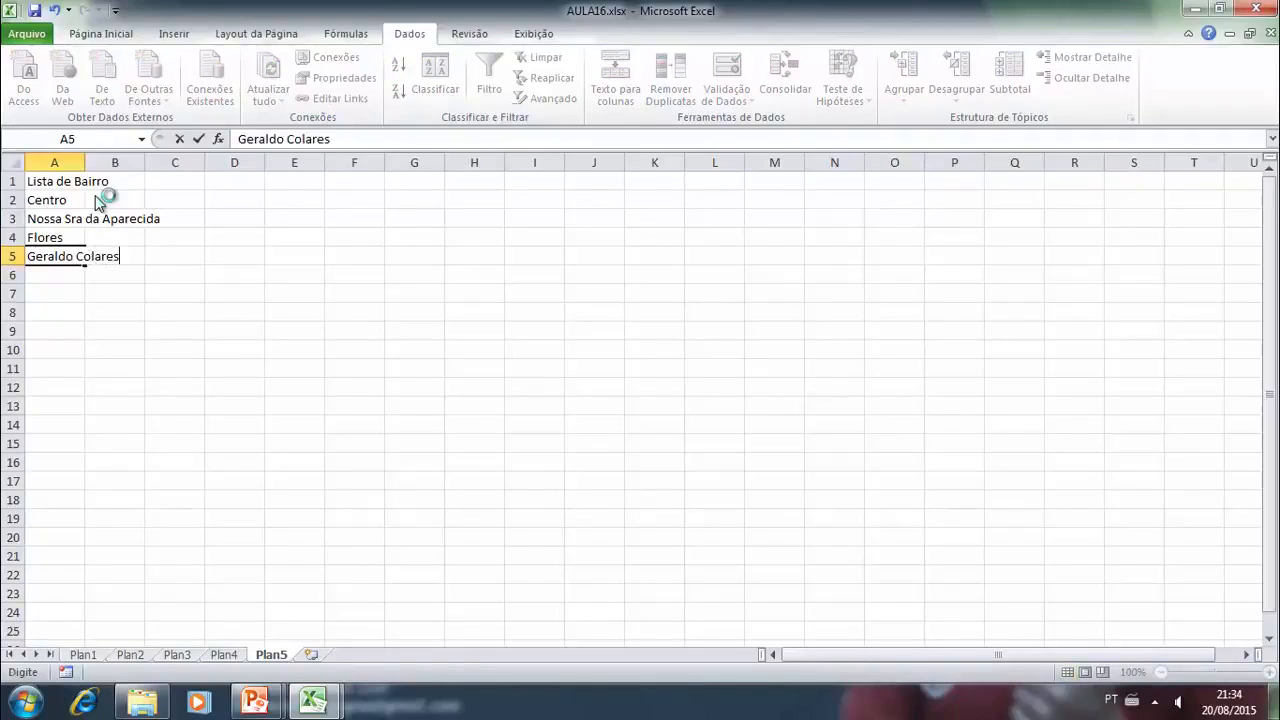
key("Return")
type("Bairros")
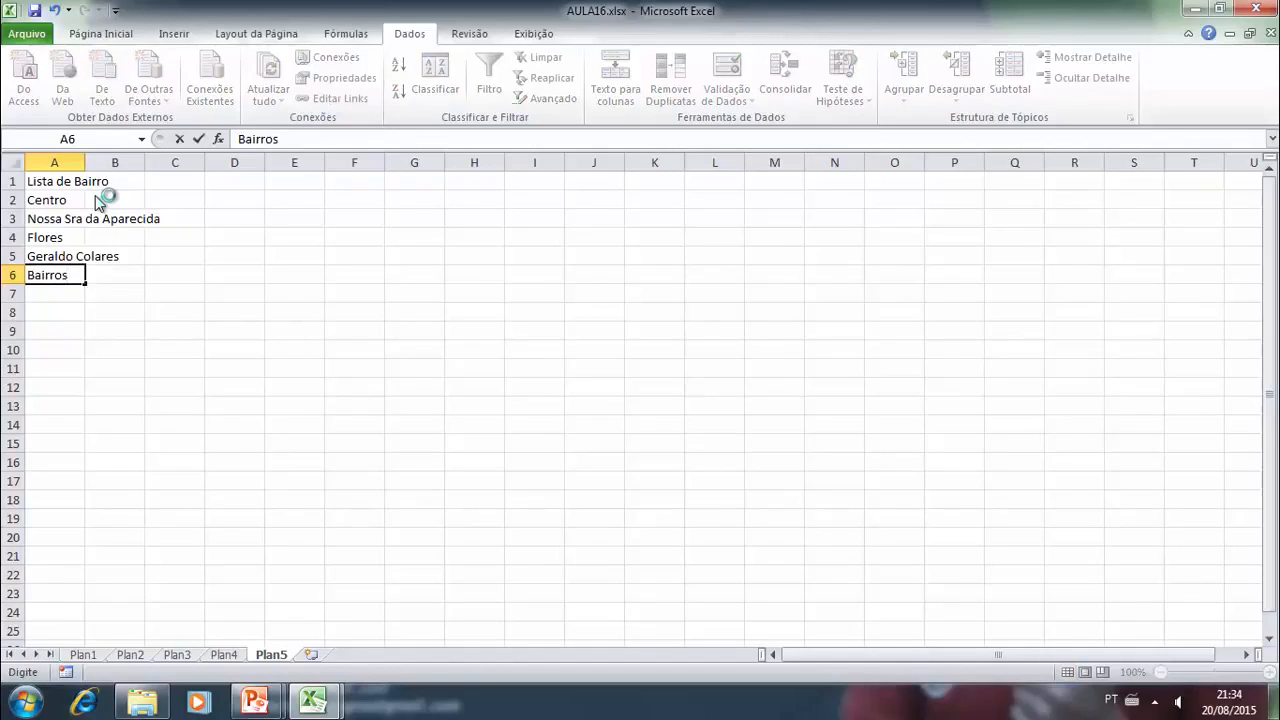
key("BackSpace")
type("da TV")
key("Return")
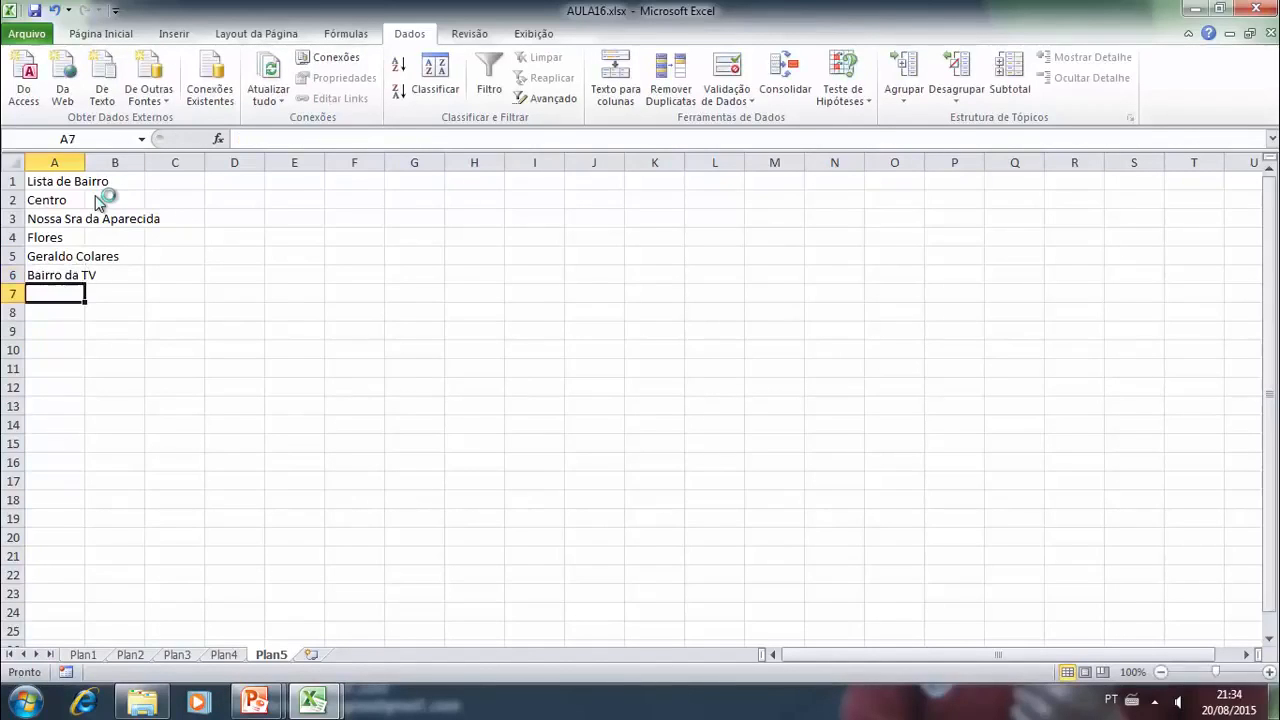
type("Japiim")
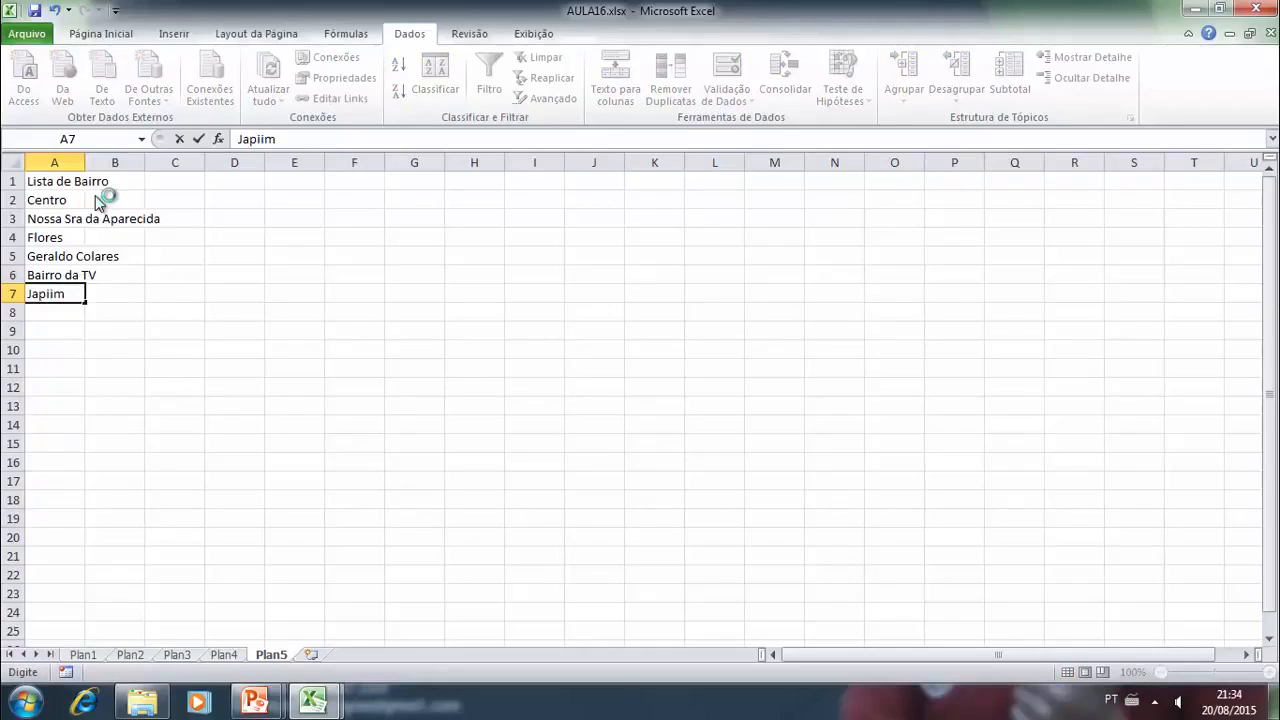
left_click(228, 334)
left_click_drag(84, 163, 174, 195)
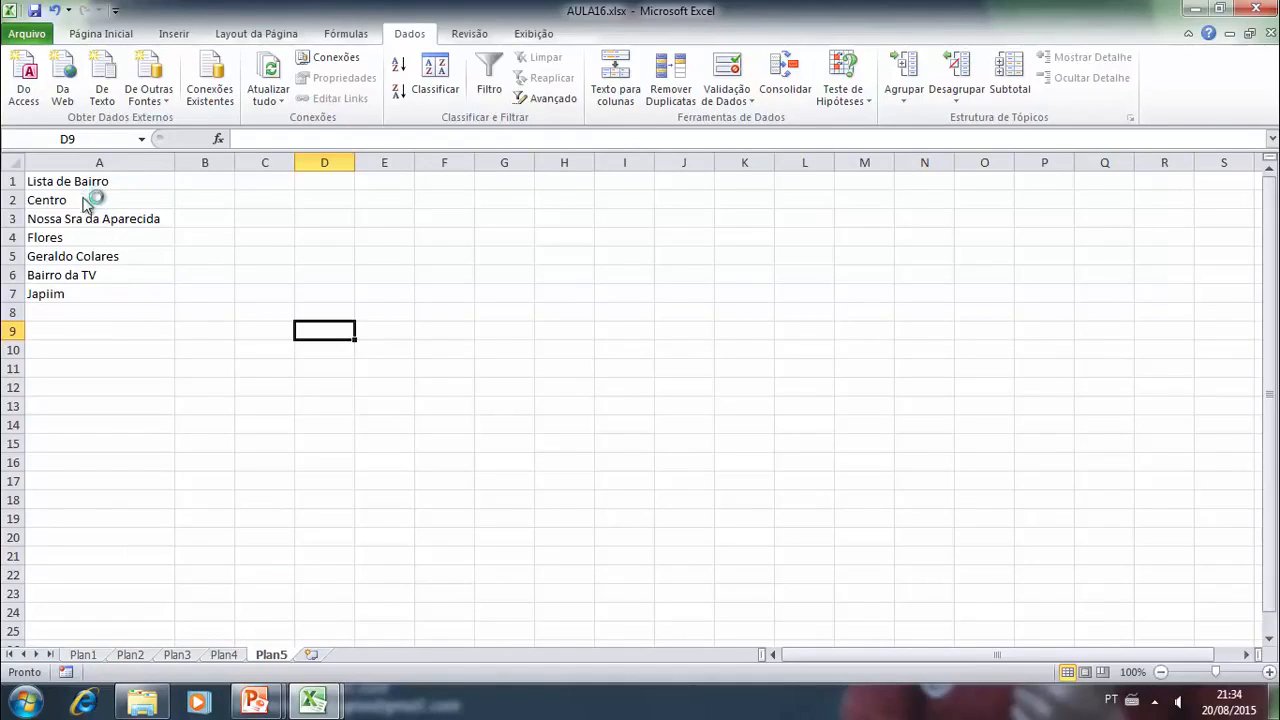
- Name the district cells A2:A7 as the range BAIRRO
left_click_drag(82, 200, 84, 300)
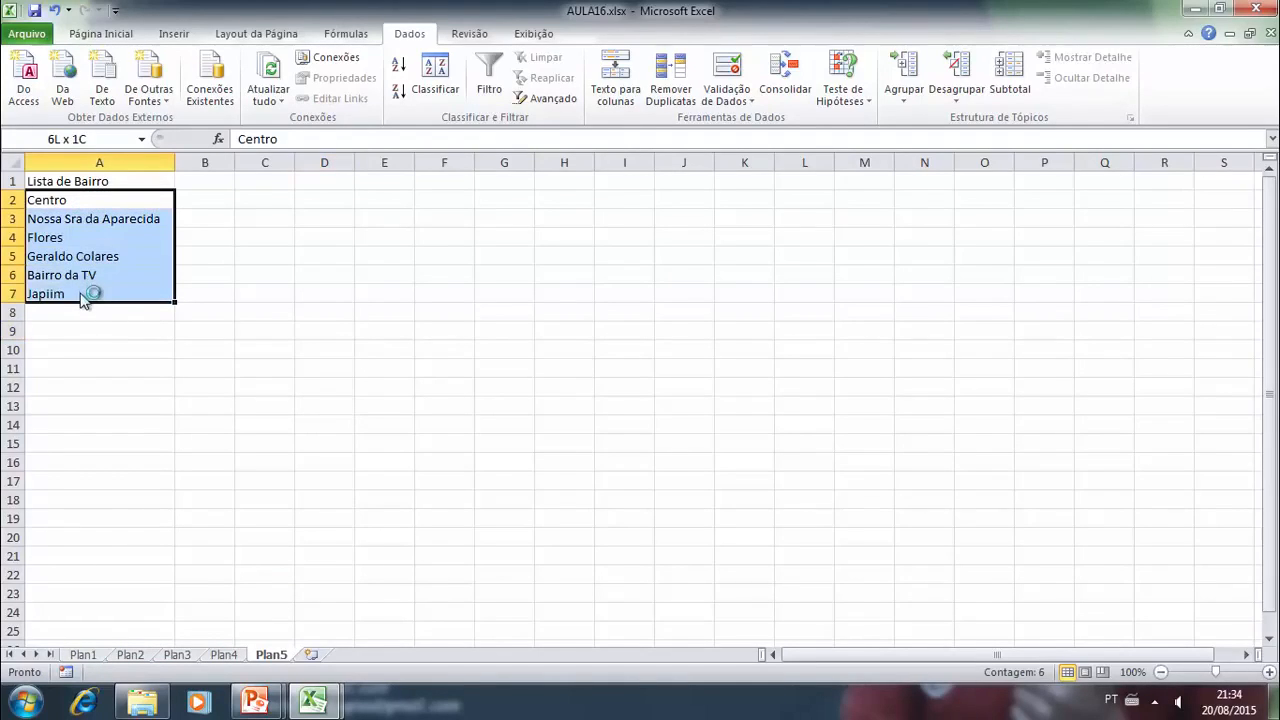
left_click(90, 141)
type("bai")
key("BackSpace")
key("BackSpace")
key("BackSpace")
type("BAIRRO")
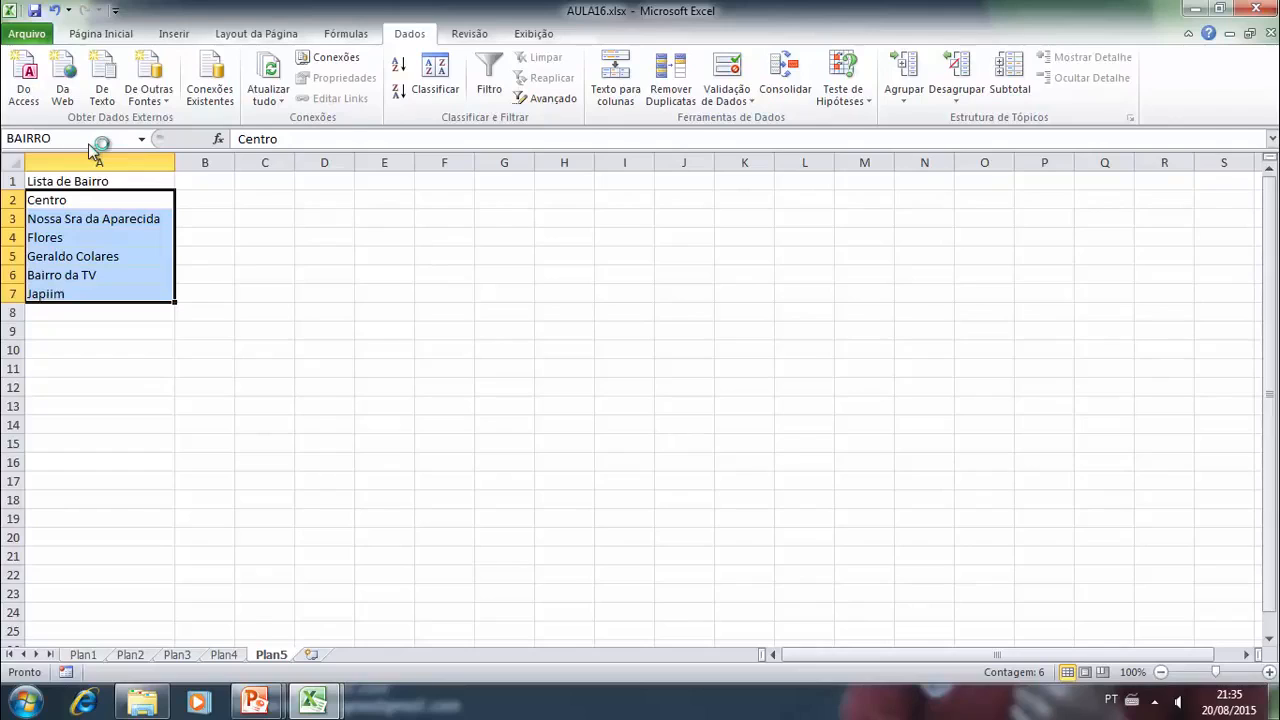
key("Return")
- Start a data validation rule of type "Lista" on the "Bairro" cell B5 of sheet Plan3
left_click(222, 650)
left_click(178, 652)
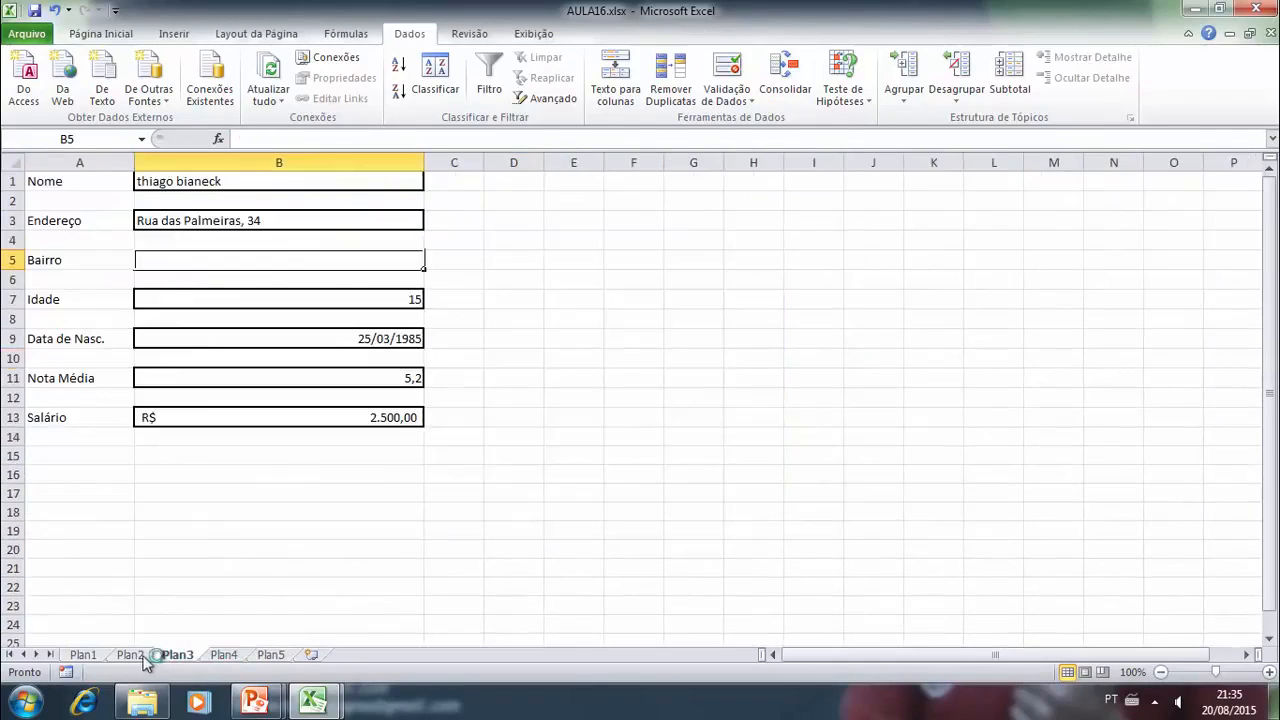
left_click(727, 101)
left_click(783, 121)
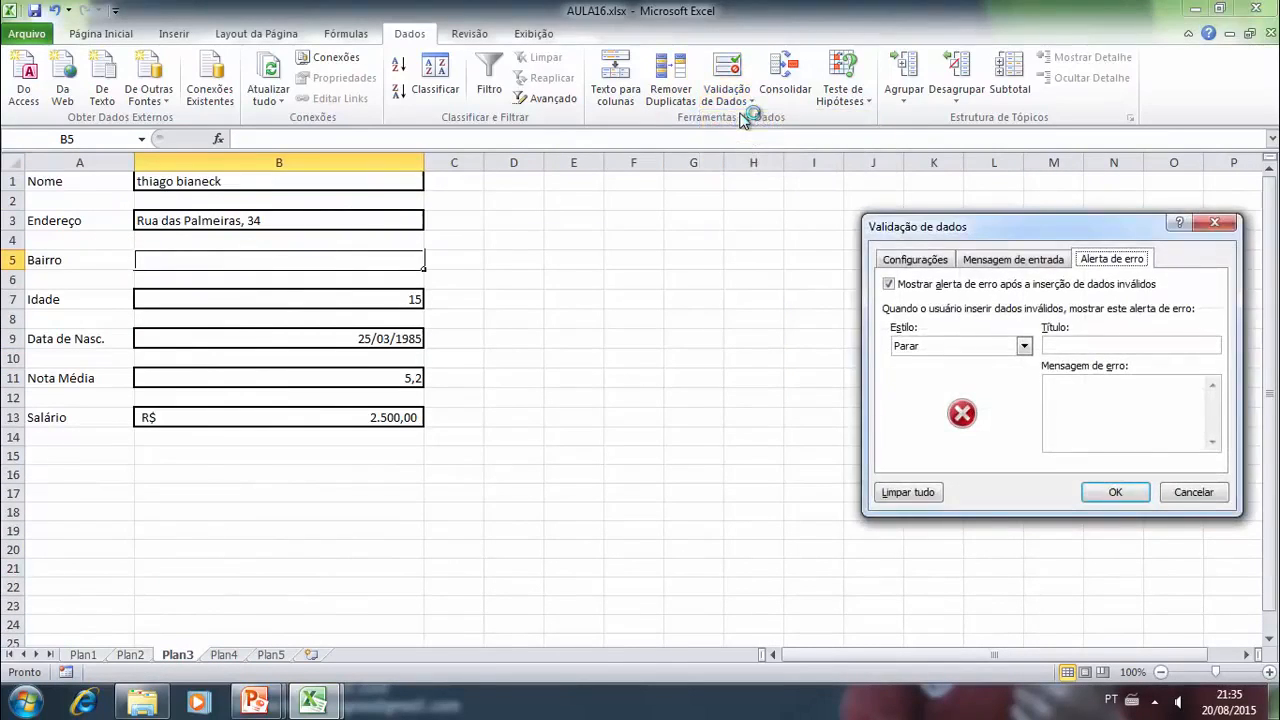
left_click_drag(924, 230, 596, 158)
left_click(590, 187)
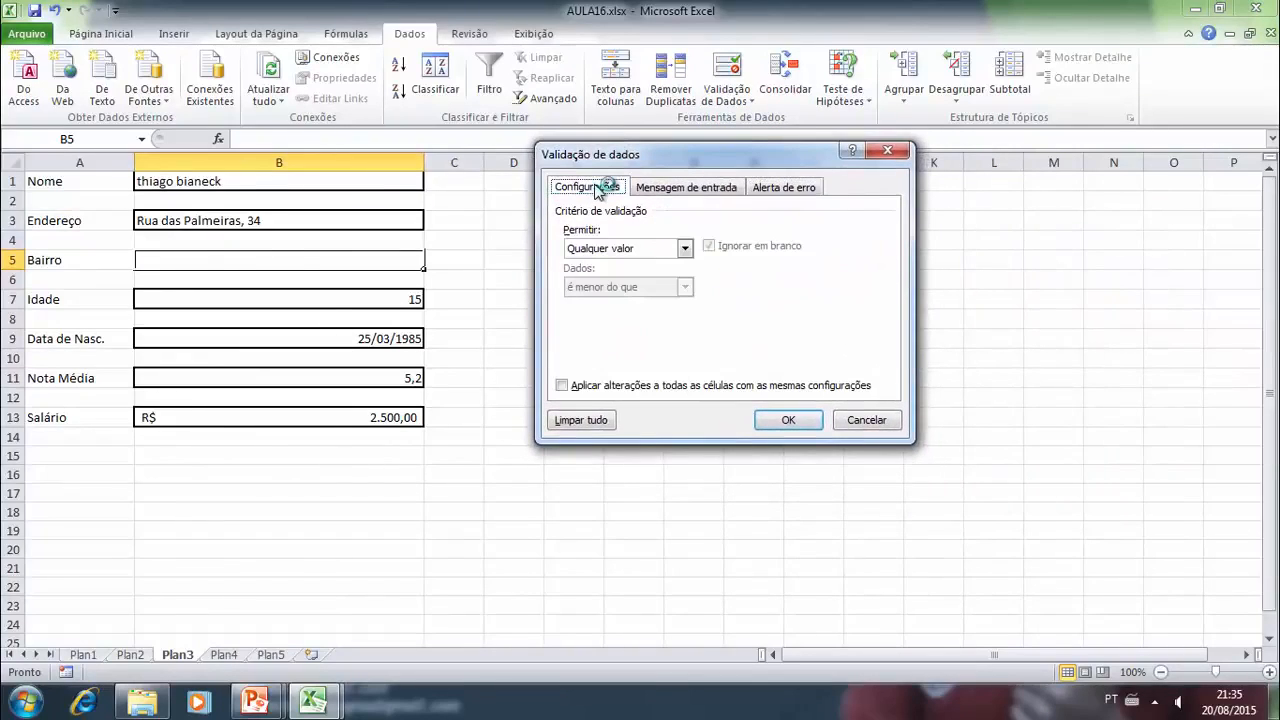
left_click(684, 248)
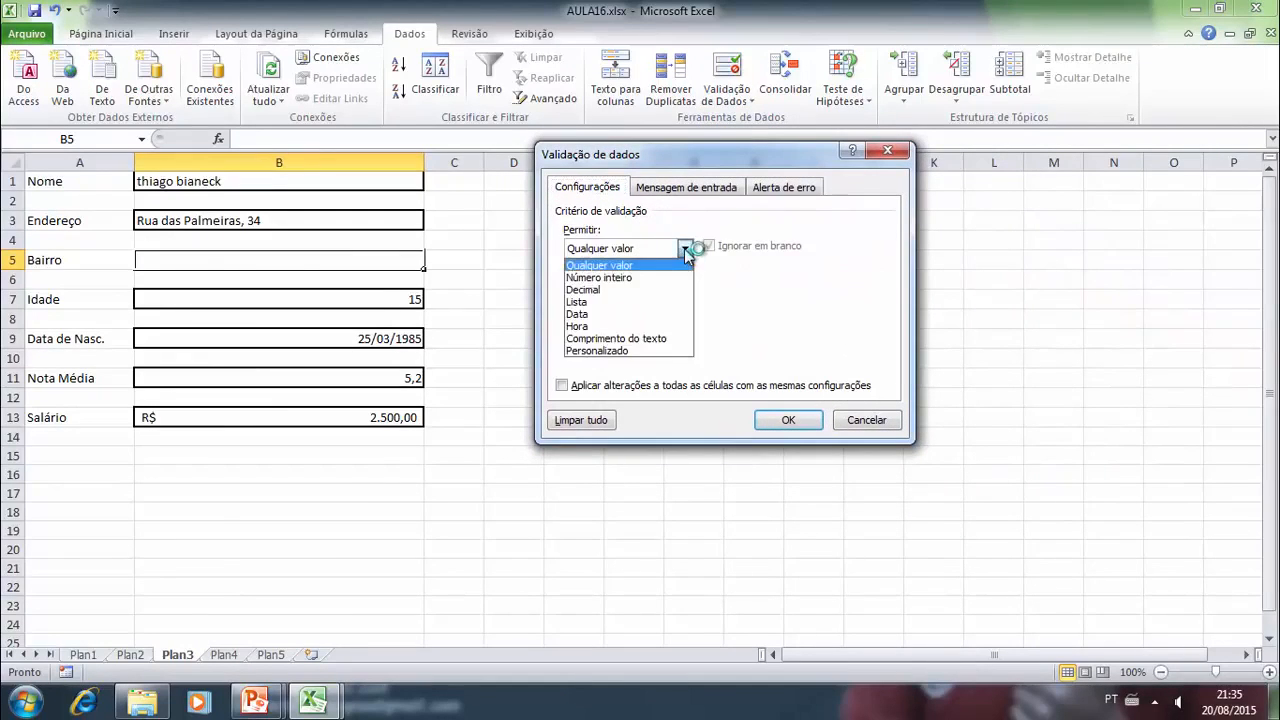
left_click(585, 302)
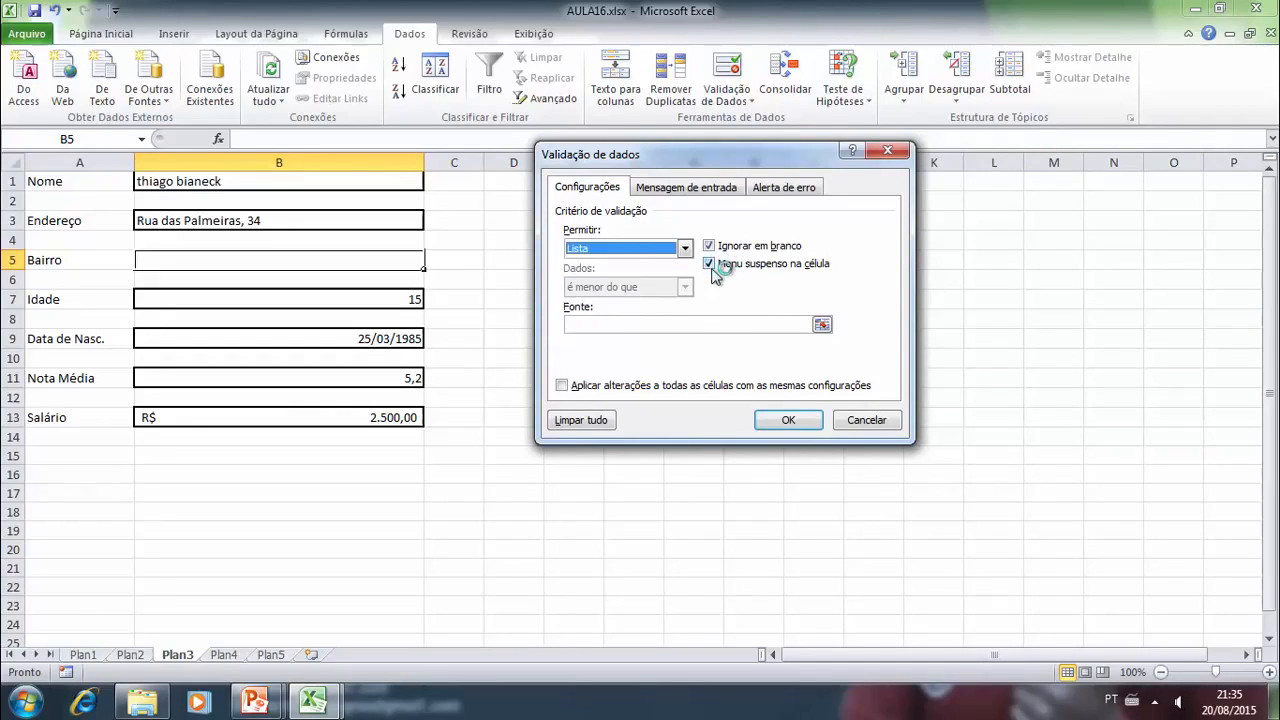
- Set the list rule's source to the BAIRRO range A2:A7 on sheet Plan5 and apply the validation
left_click(624, 326)
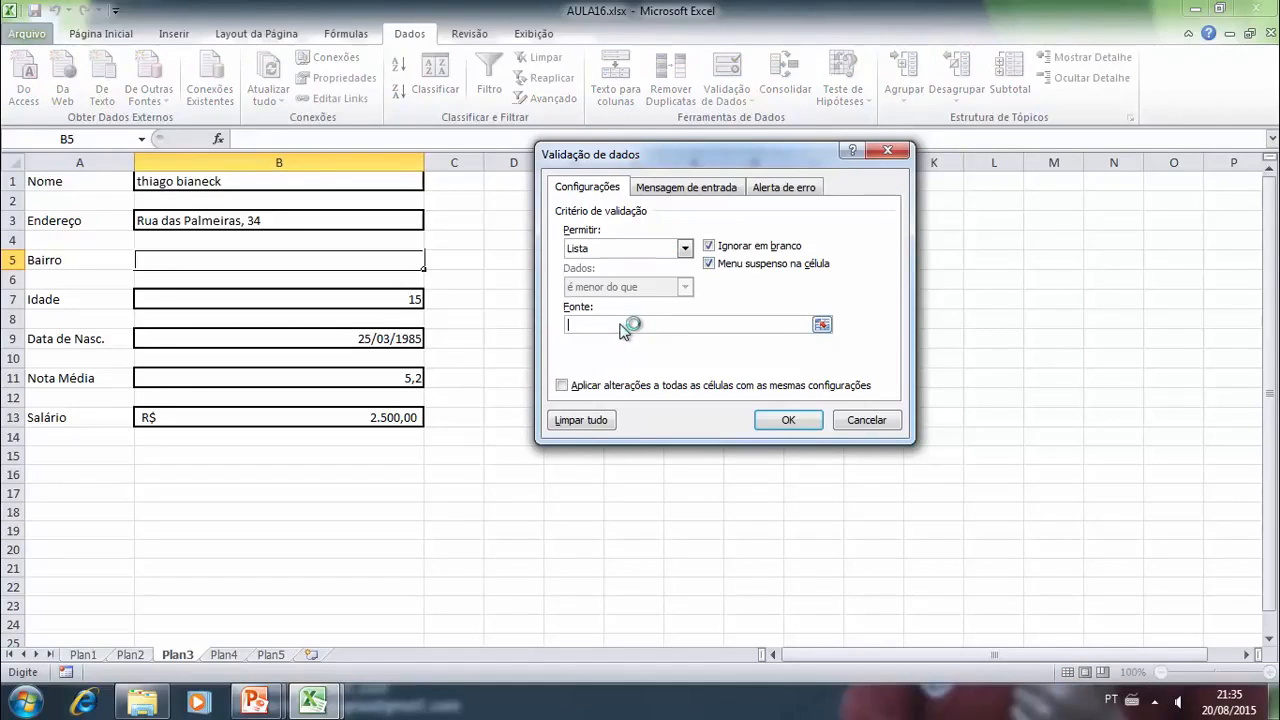
left_click(272, 655)
left_click_drag(85, 208, 94, 300)
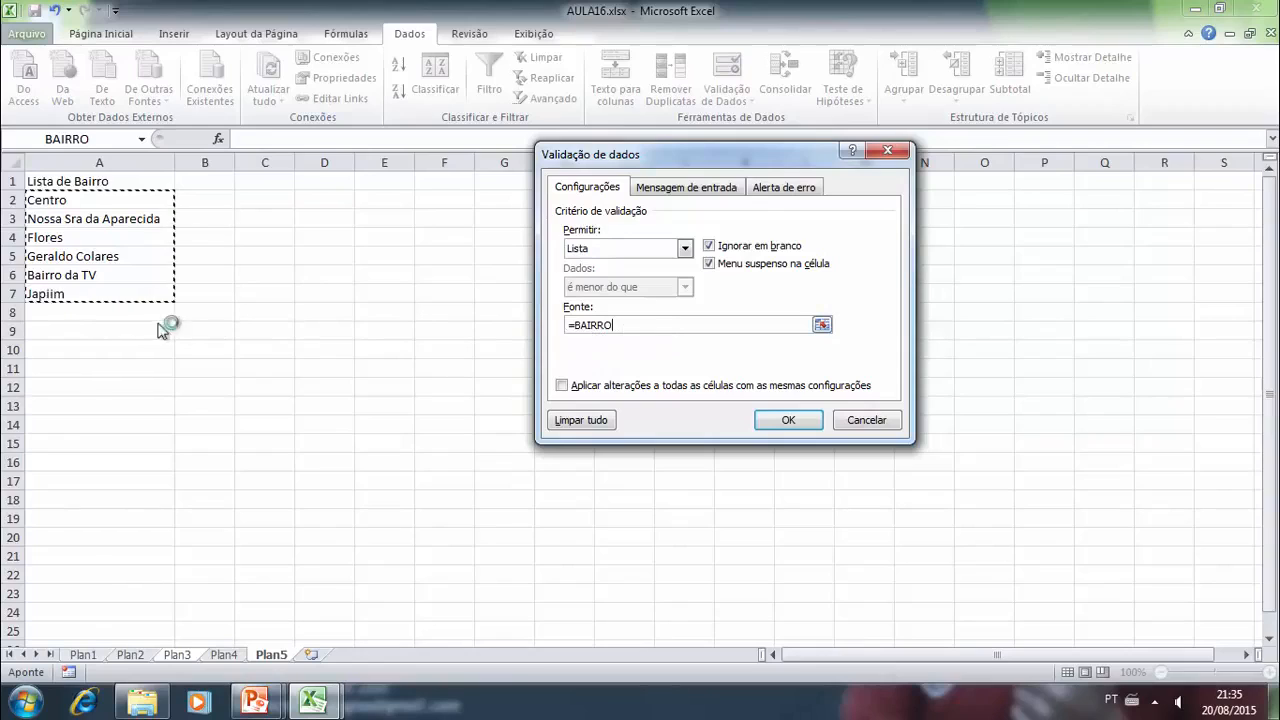
left_click(630, 330)
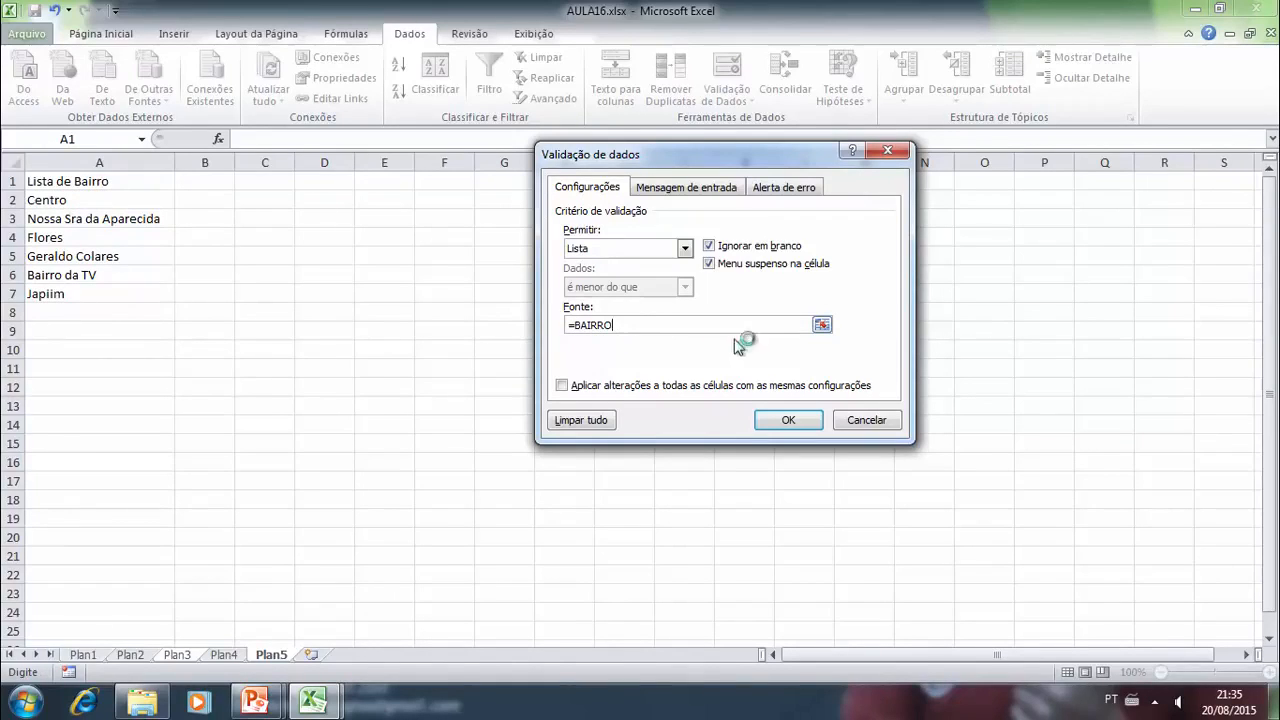
left_click(790, 418)
left_click(633, 280)
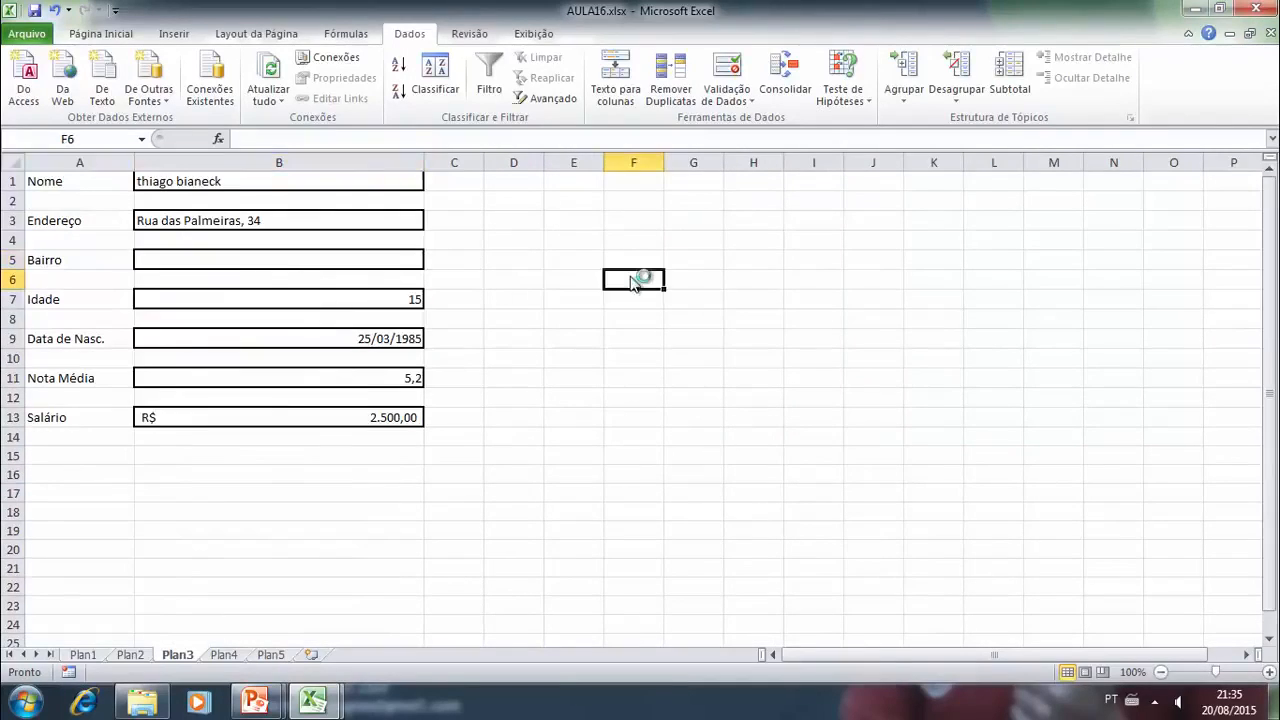
- Test the district list in the "Bairro" cell B5 by choosing "Flores", "Geraldo Colares" and "Japiim" in turn
left_click(191, 262)
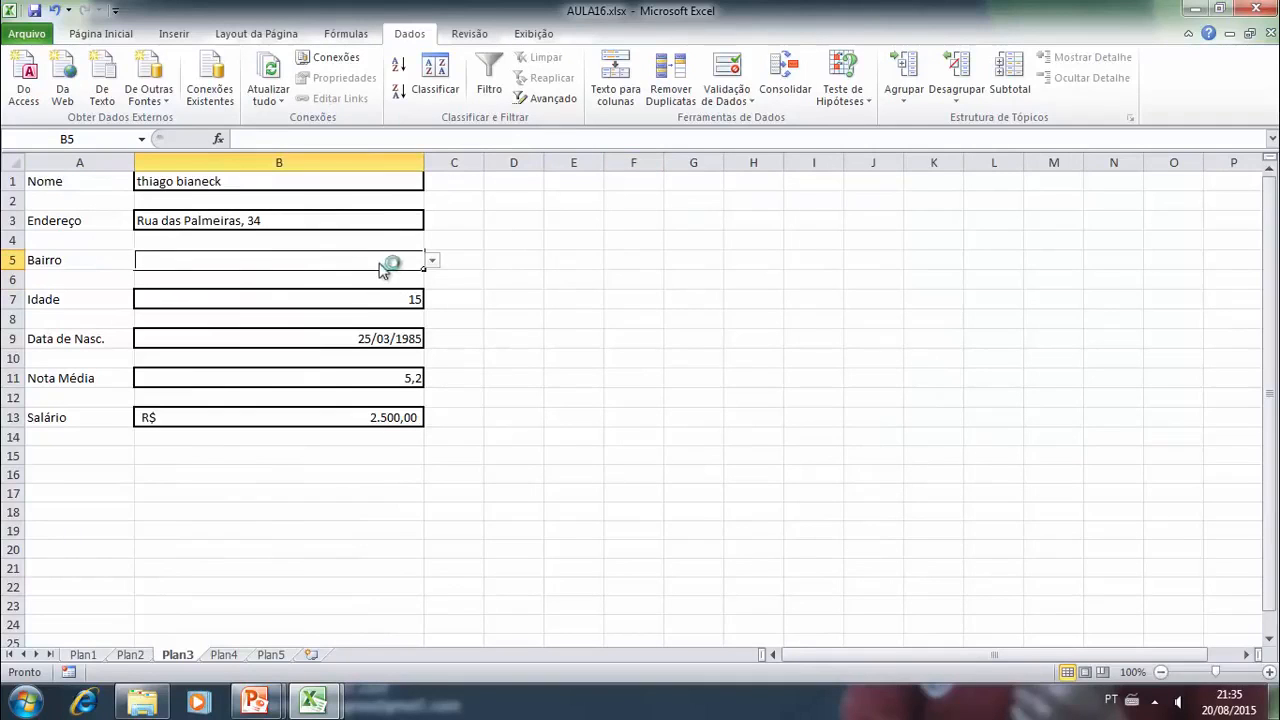
left_click(433, 264)
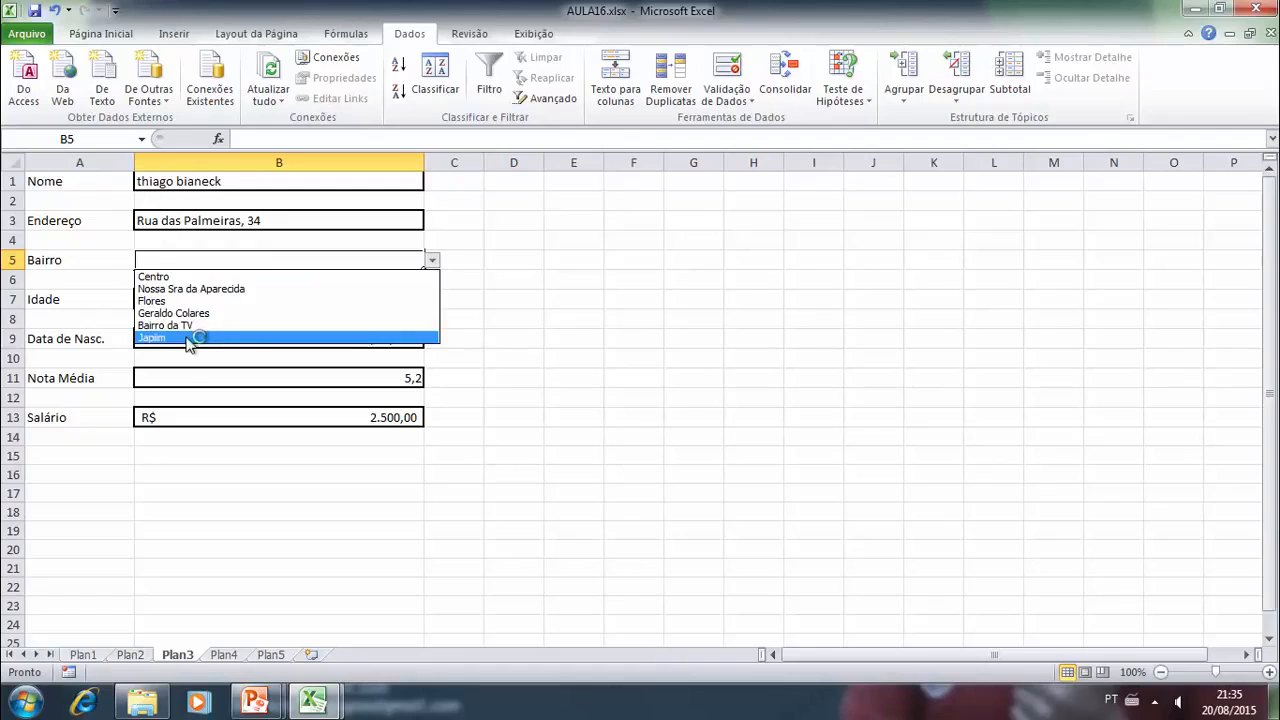
left_click(174, 302)
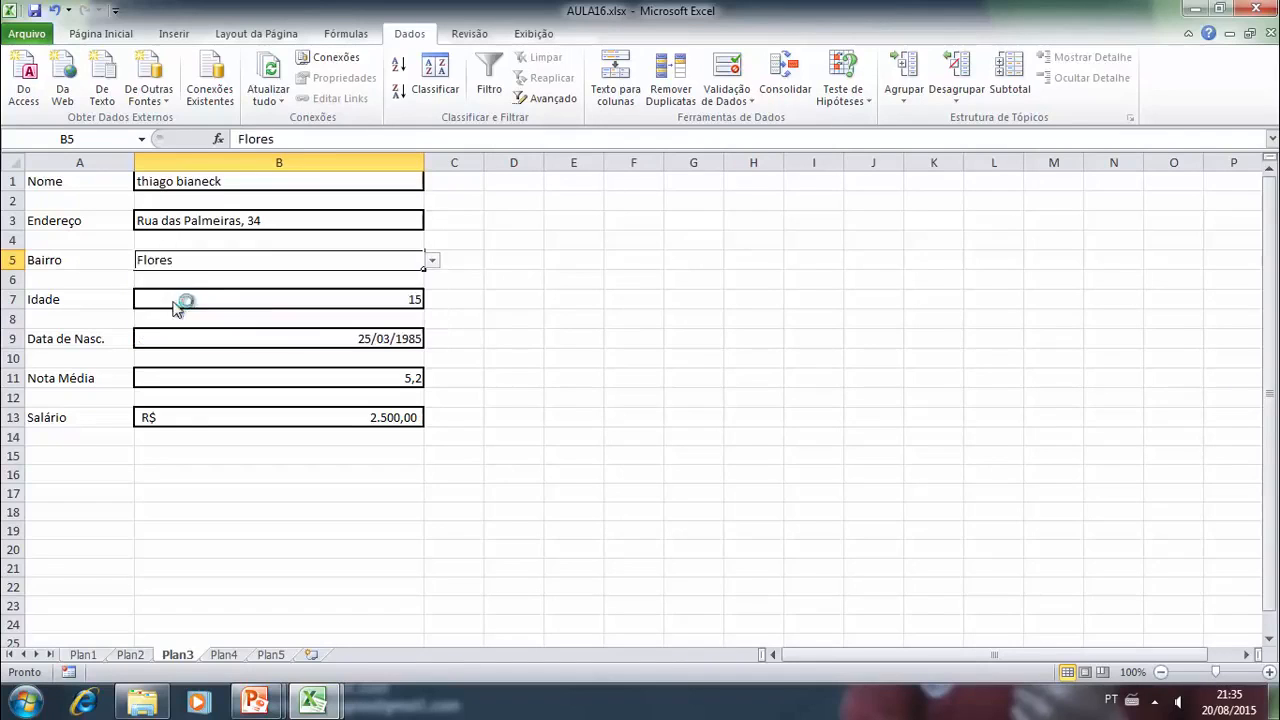
left_click(433, 261)
left_click(200, 306)
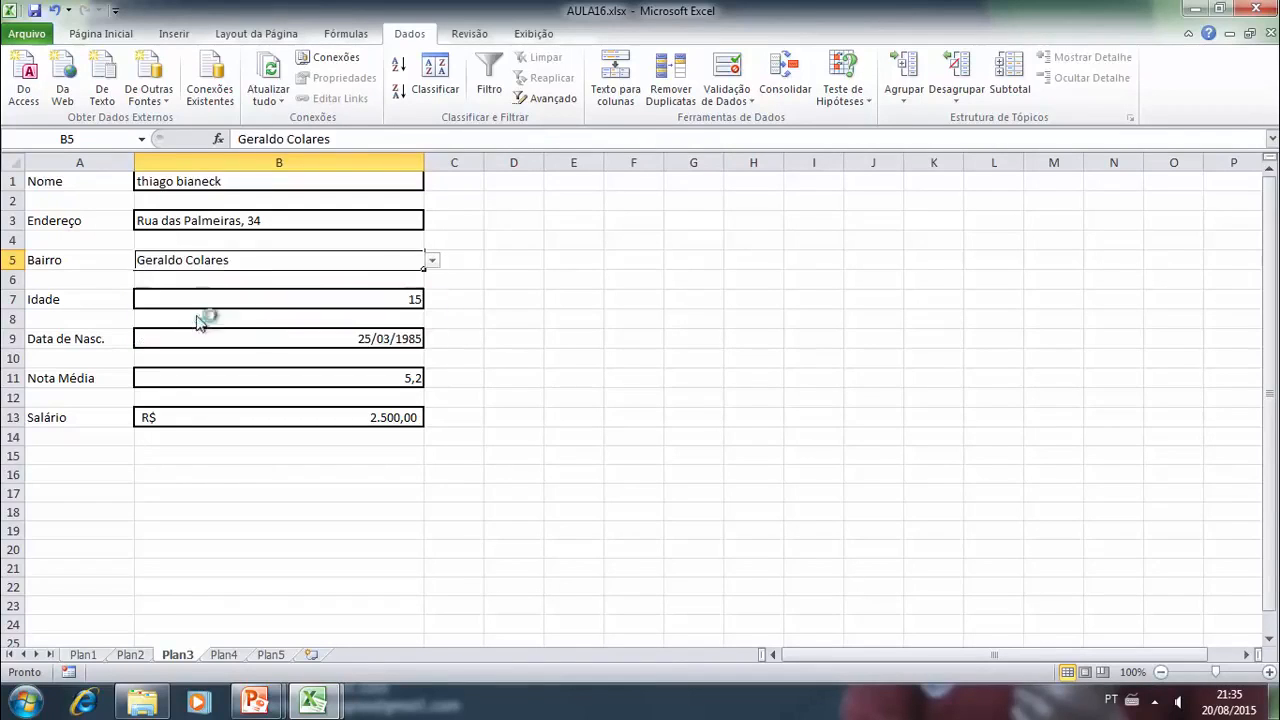
left_click(432, 262)
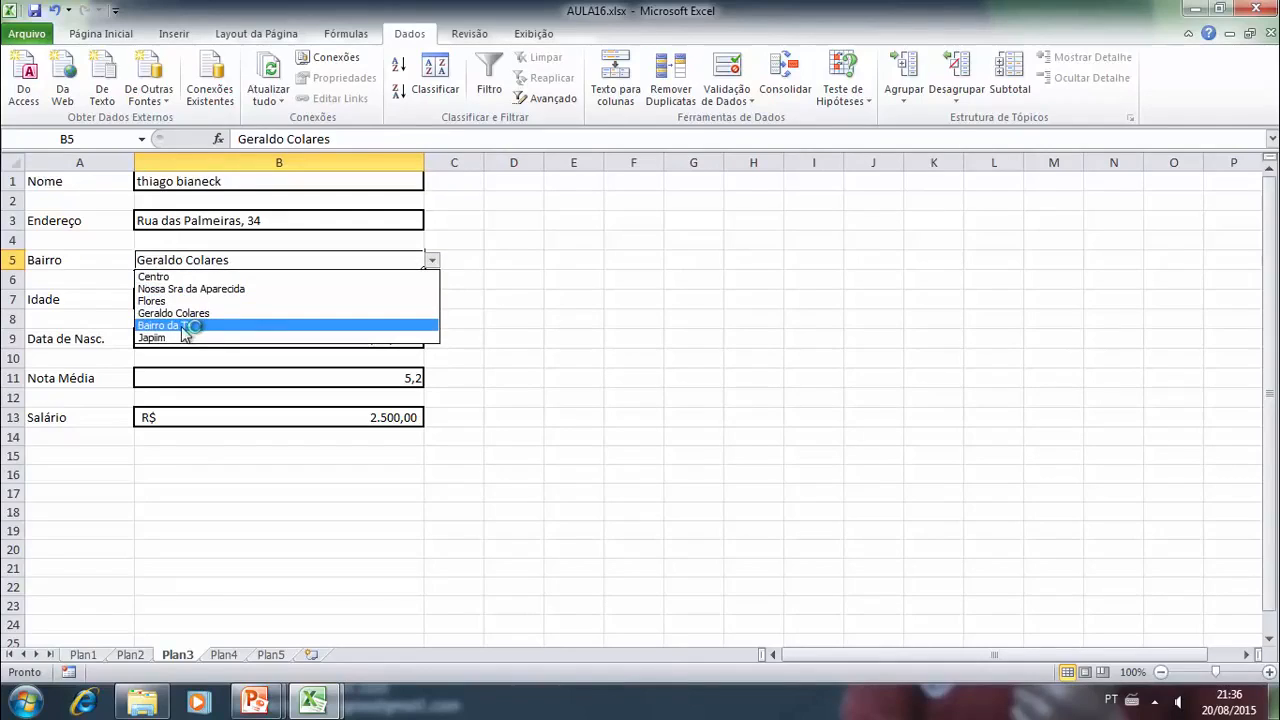
left_click(186, 330)
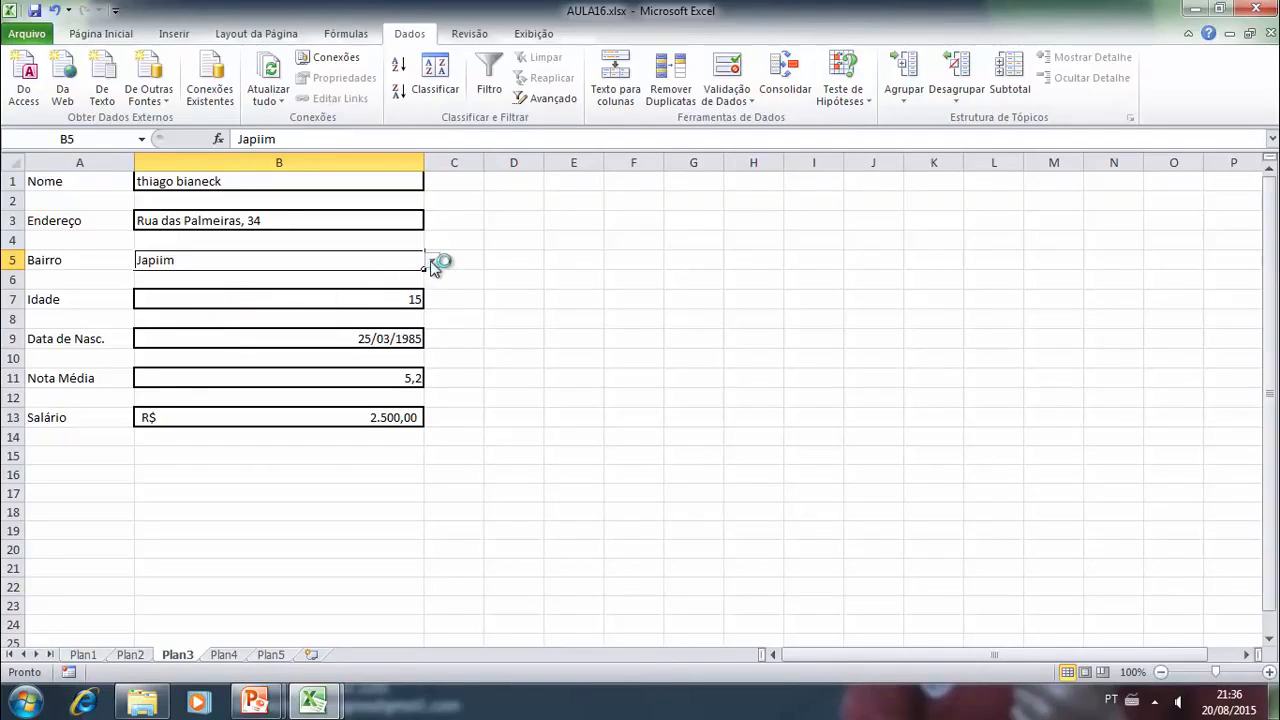
- Try "Nossa Sra da Aparecida" and "Geraldo Colares" in cell B5, finishing with "Nossa Sra da Aparecida" as the chosen district
left_click(431, 262)
left_click(186, 289)
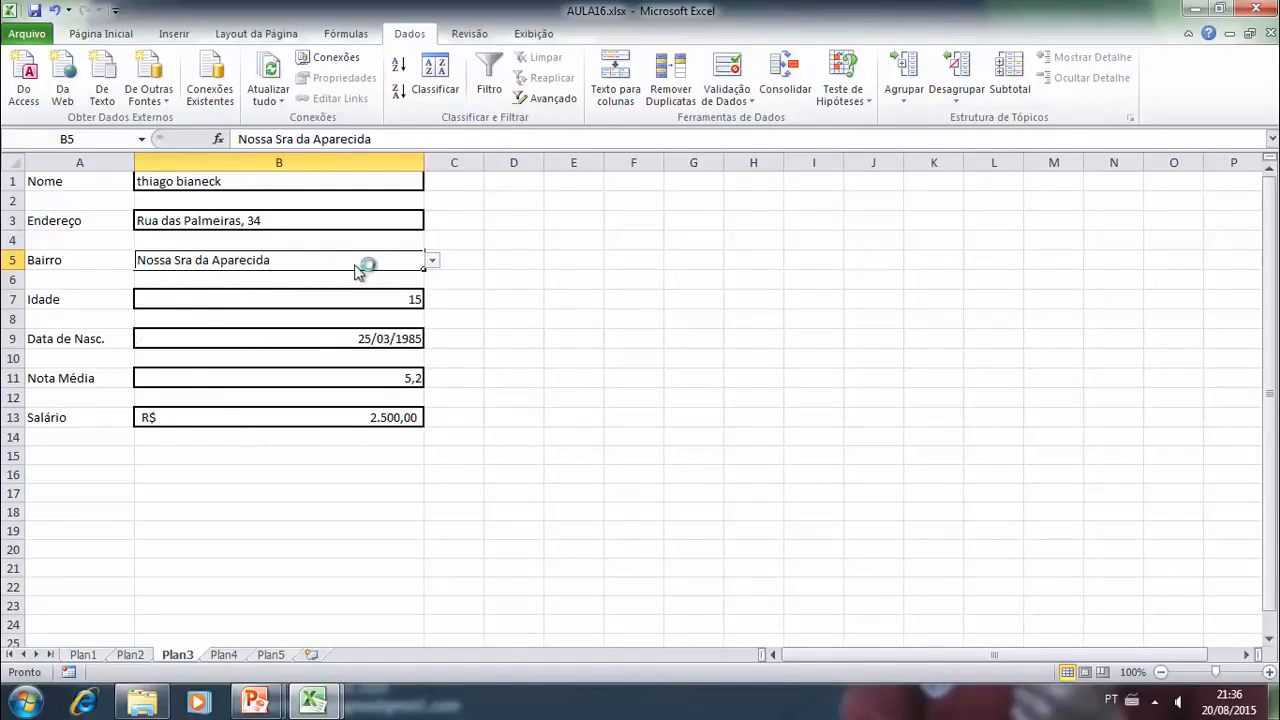
left_click(432, 261)
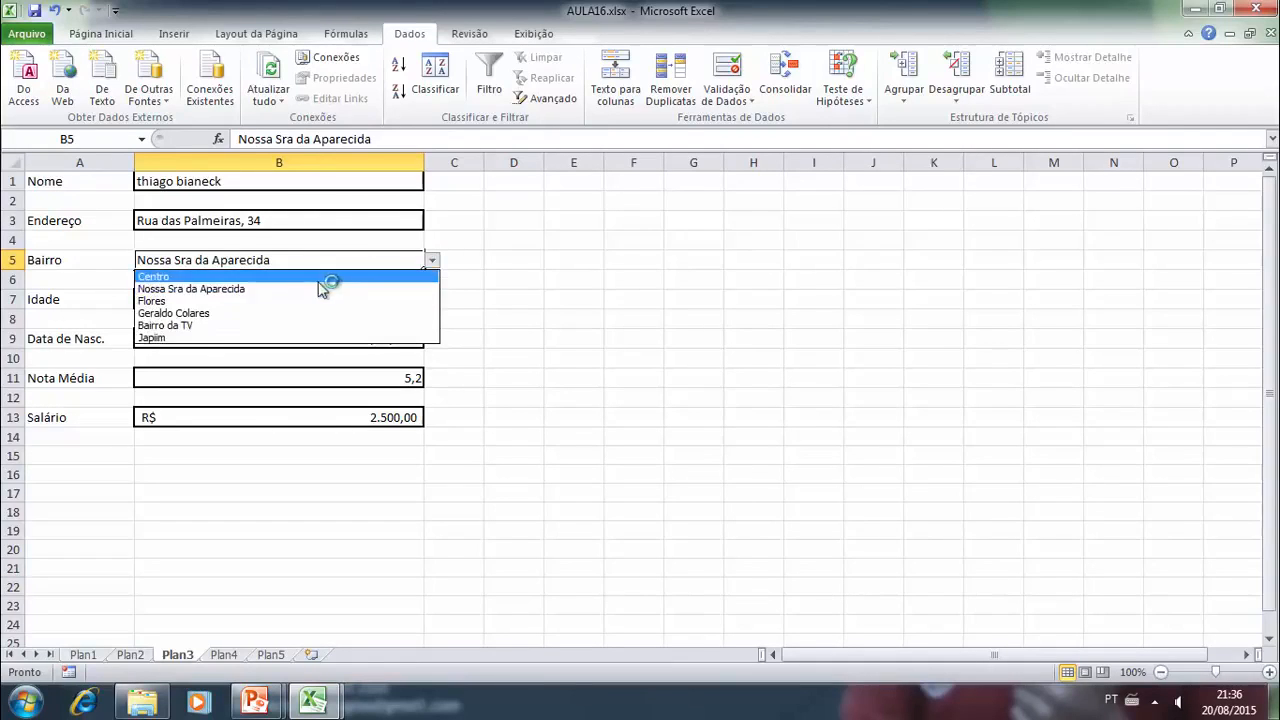
left_click(271, 316)
left_click(432, 264)
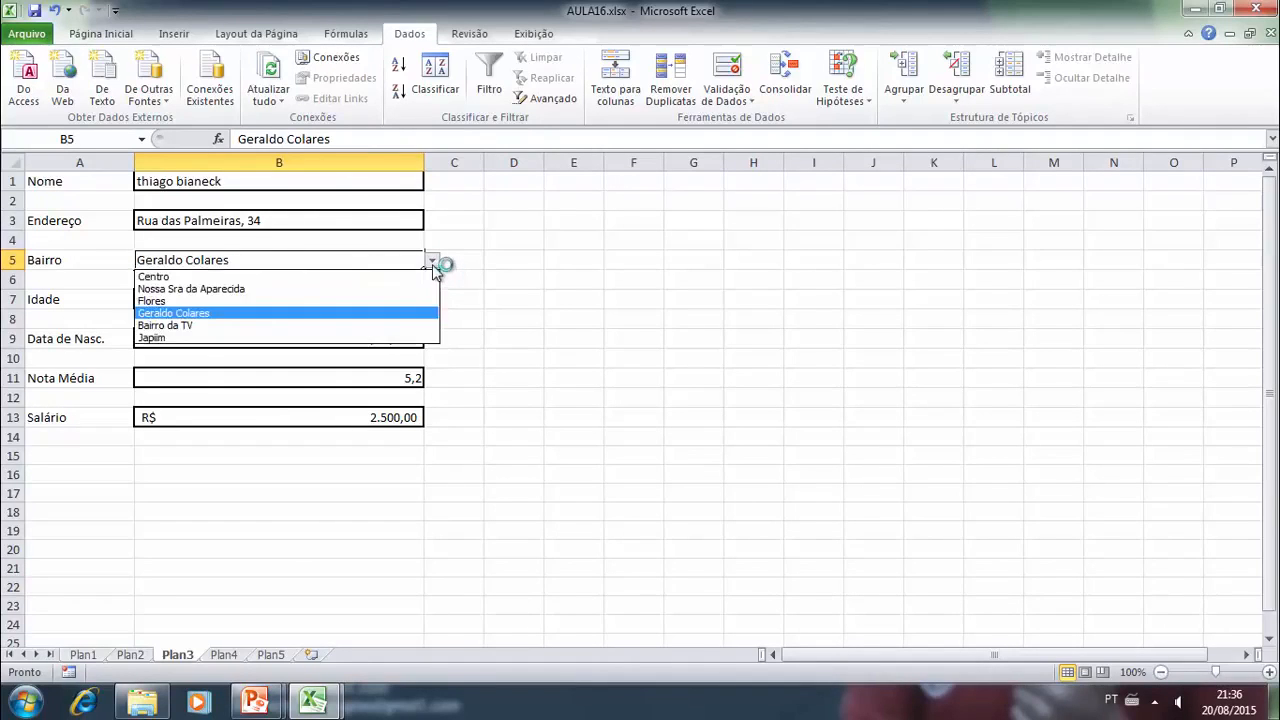
left_click(270, 289)
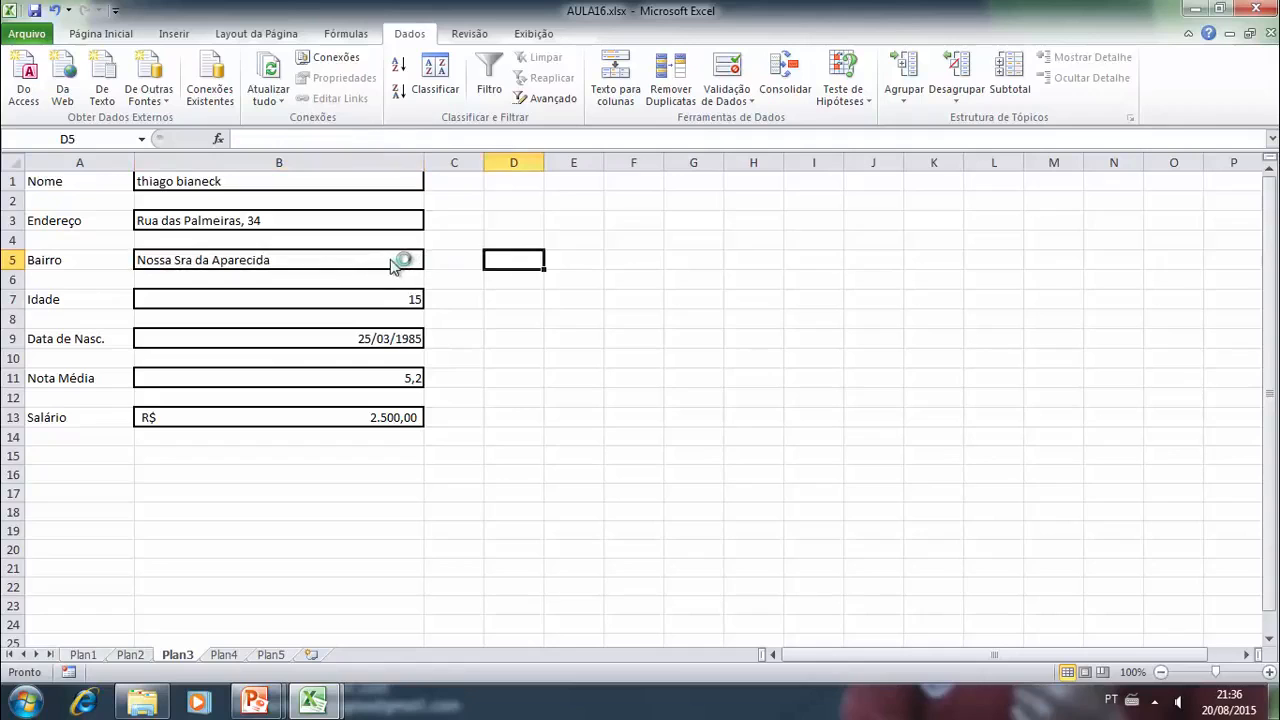
- Review the input message, error alert and criteria settings of cell B5's data validation rule, leaving them as they are
left_click(734, 100)
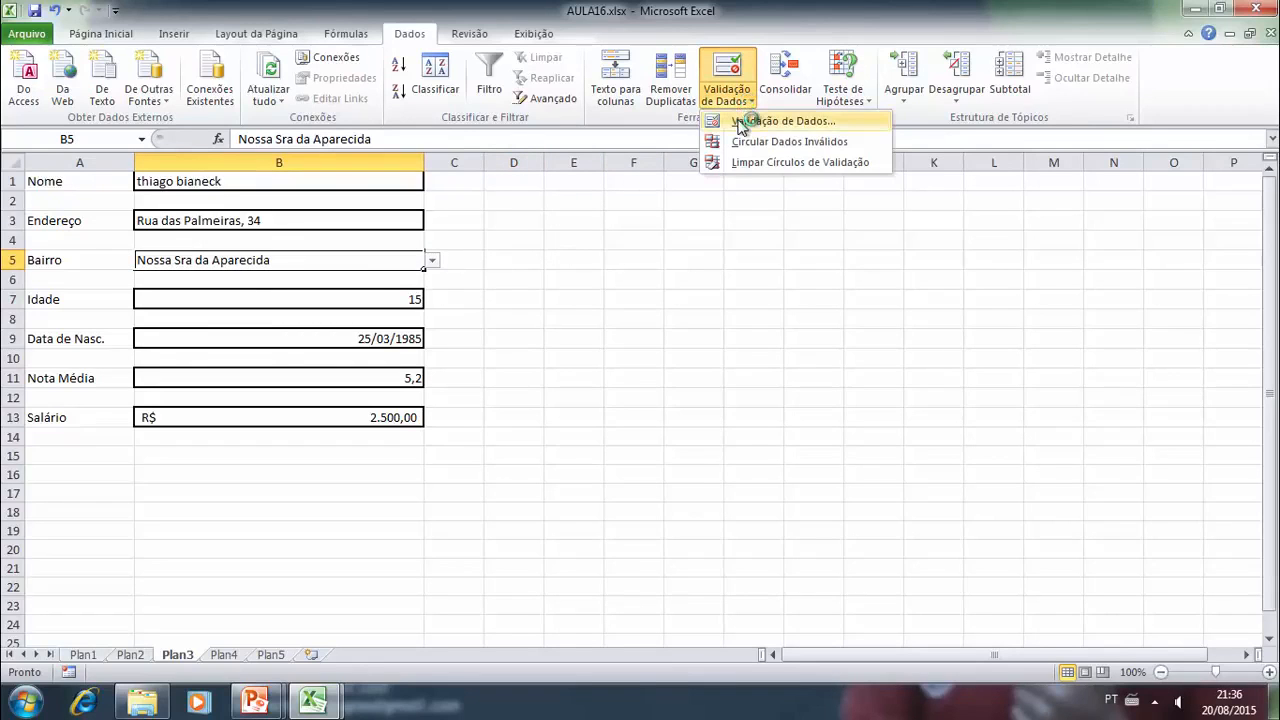
left_click(760, 121)
left_click(686, 187)
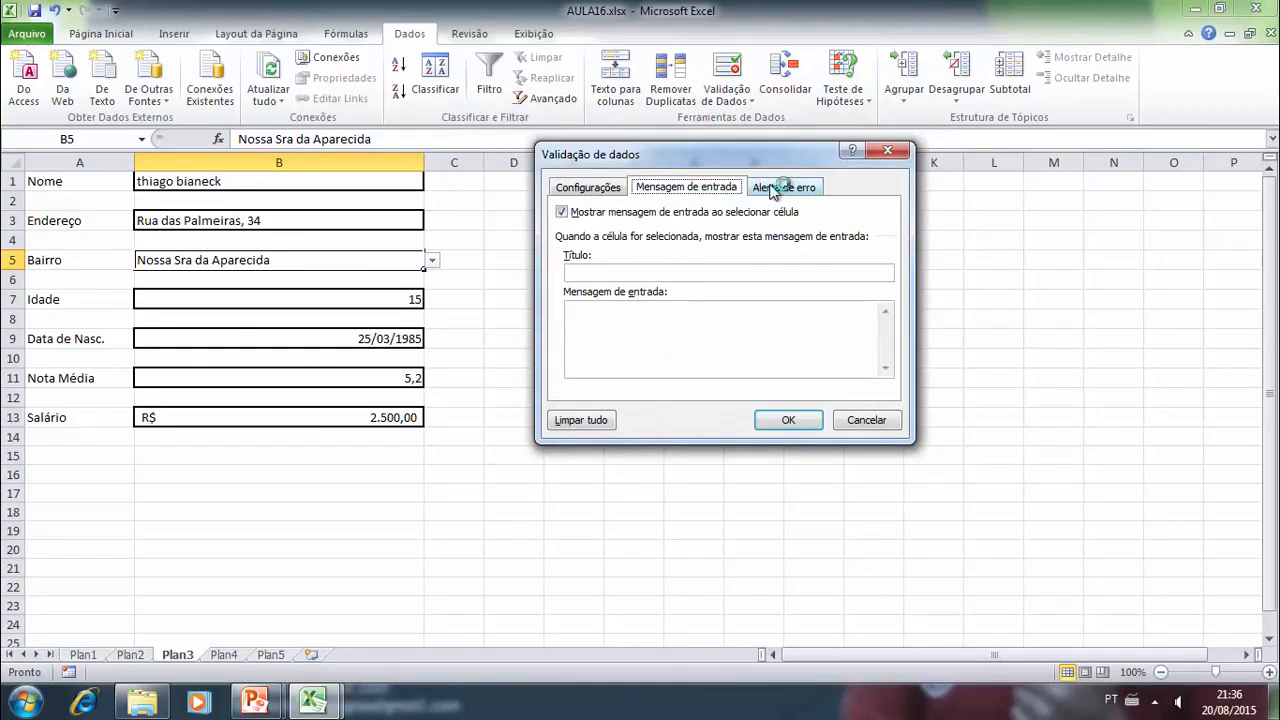
left_click(772, 189)
left_click(634, 189)
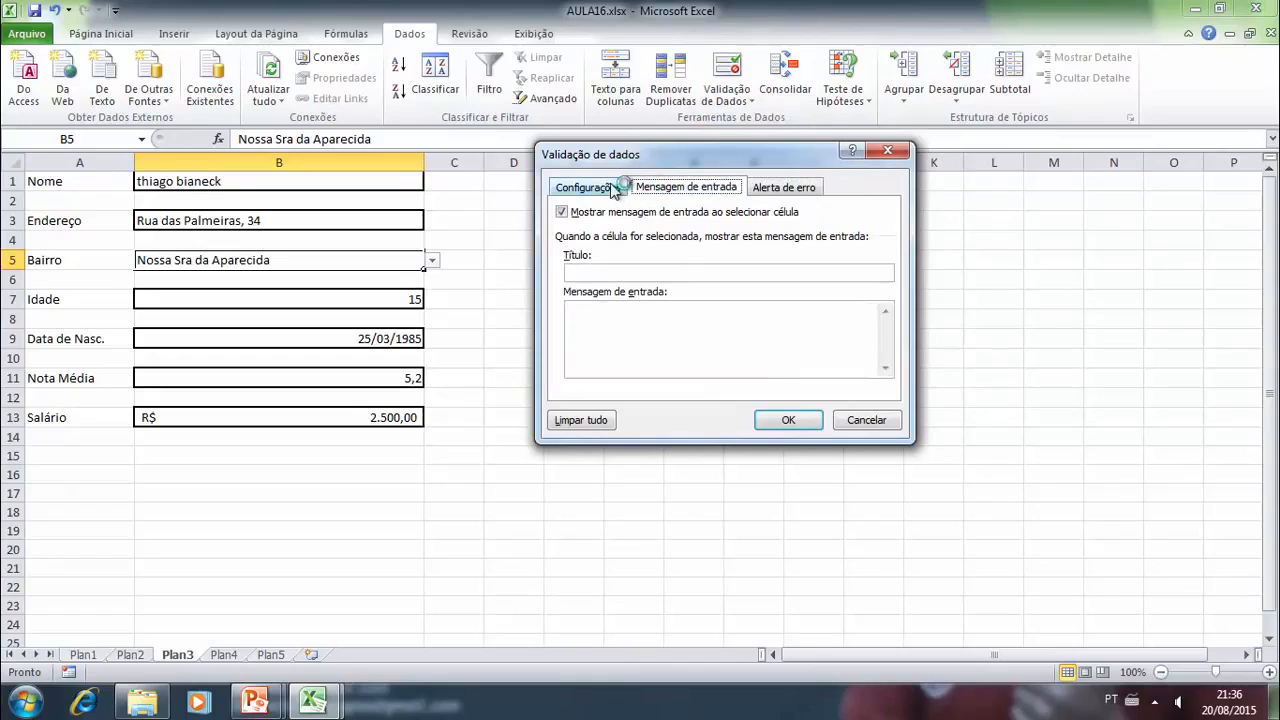
left_click(614, 189)
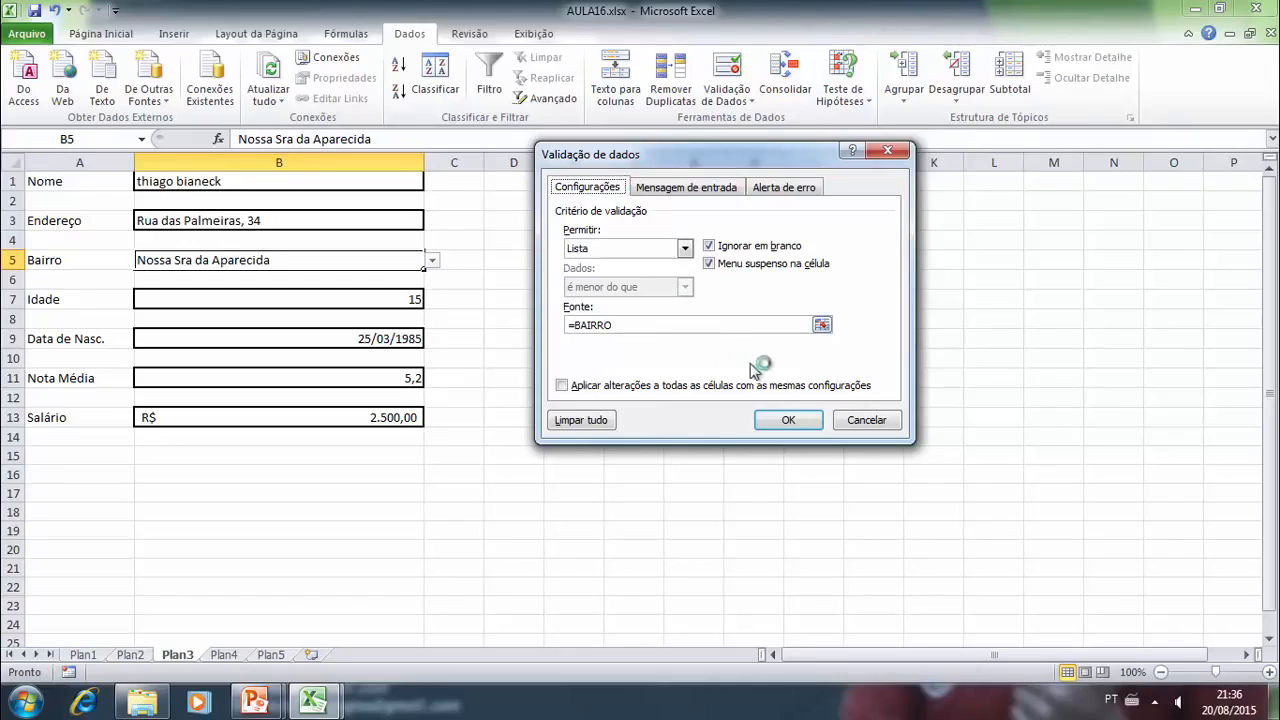
left_click(789, 420)
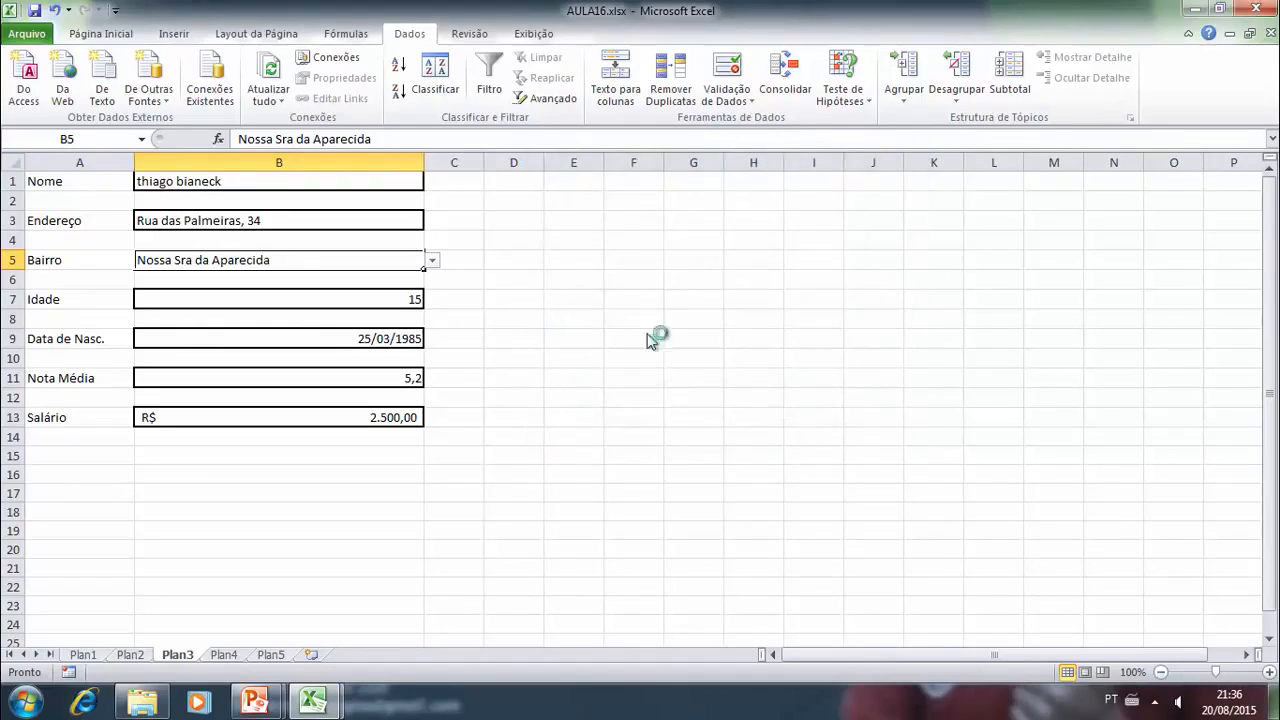
left_click(524, 278)
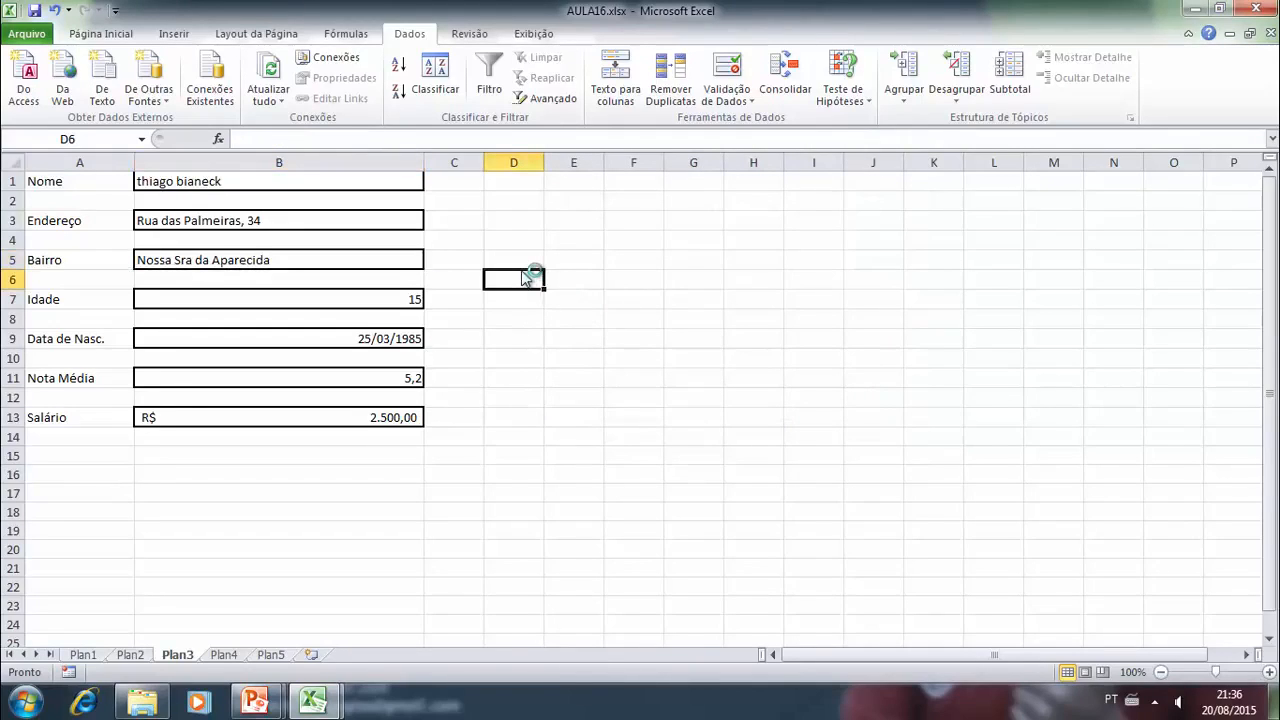